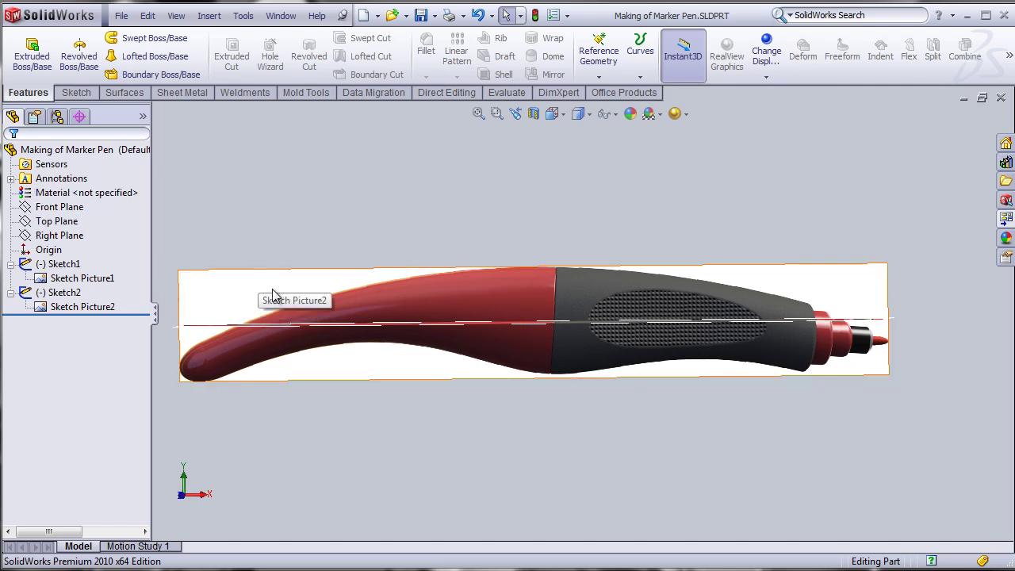
Step: Examine the two reference sketches and their pictures, and view the pen squarely from the front
{"action": "left_click", "coordinate": [52, 194]}
{"action": "left_click", "coordinate": [52, 207]}
{"action": "left_click", "coordinate": [64, 264]}
{"action": "left_click", "coordinate": [64, 293]}
{"action": "left_click", "coordinate": [63, 264]}
{"action": "left_click", "coordinate": [75, 278]}
{"action": "left_click", "coordinate": [88, 308]}
{"action": "left_click", "coordinate": [211, 472]}
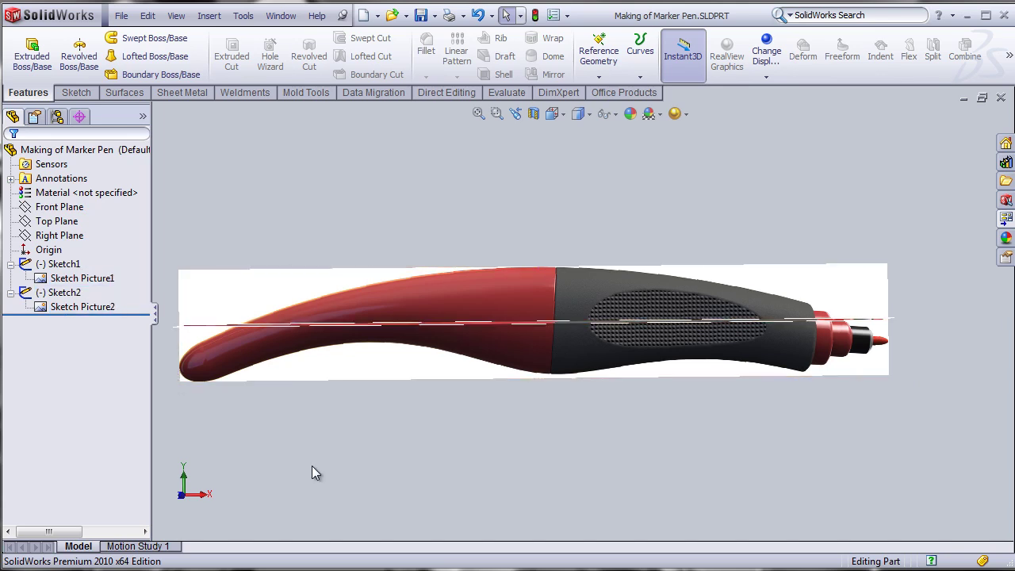
{"action": "key", "text": "ctrl+1"}
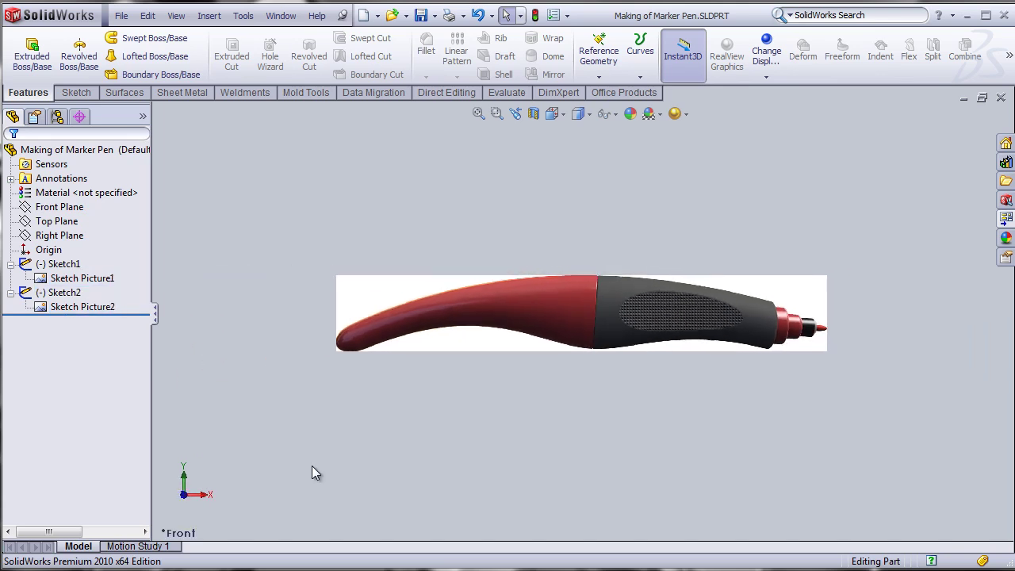
{"action": "key", "text": "f"}
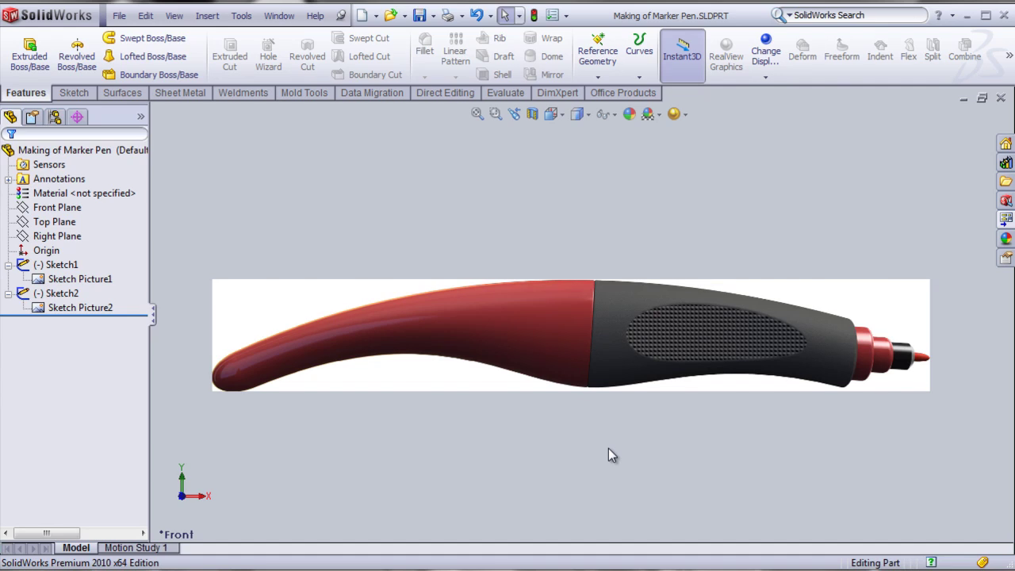
Step: Start a sketch on the Front Plane and draw a slanted line about 18.6 mm long across the pen's rounded tail end
{"action": "left_click", "coordinate": [72, 210]}
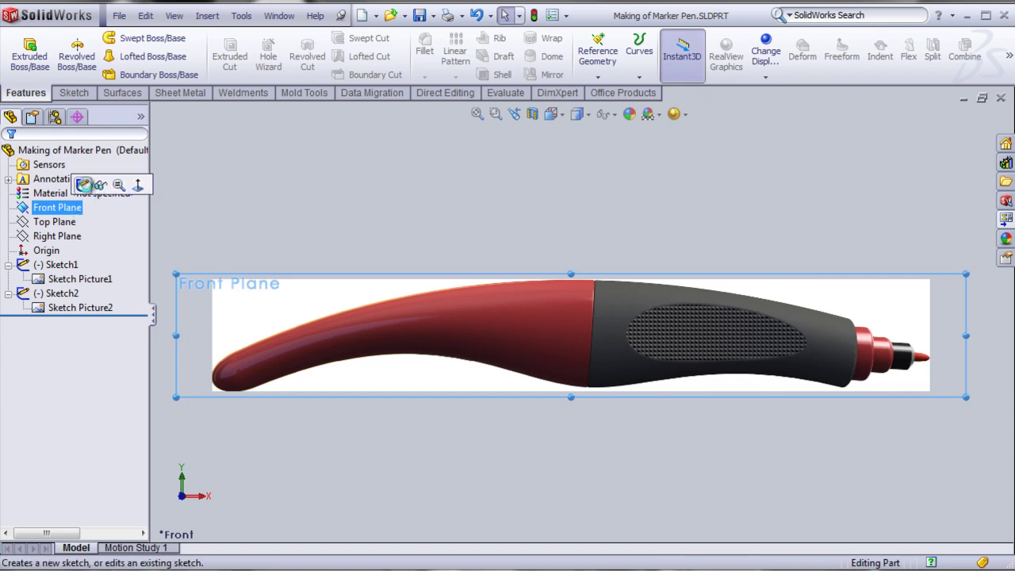
{"action": "left_click", "coordinate": [87, 186]}
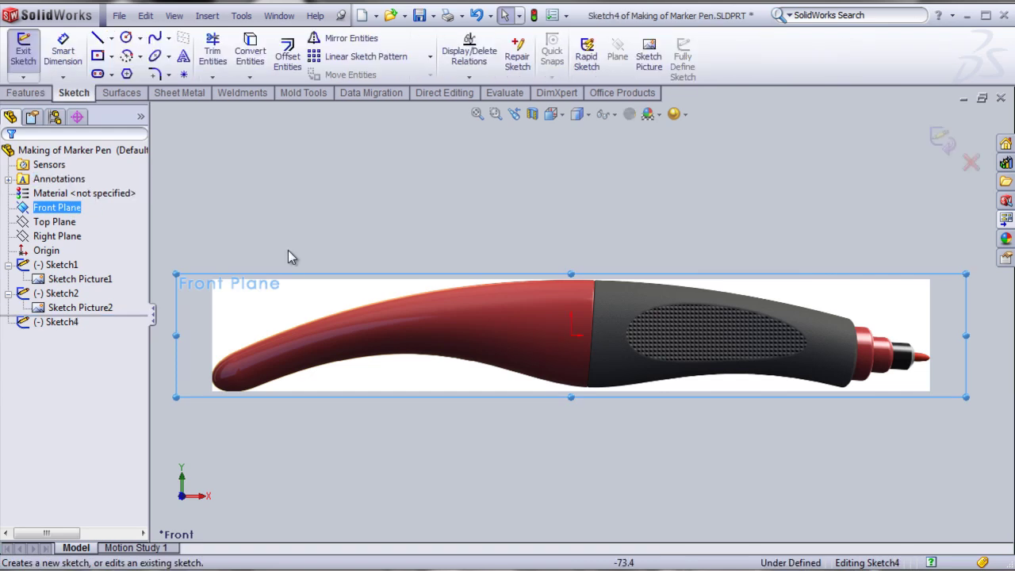
{"action": "left_click", "coordinate": [103, 41]}
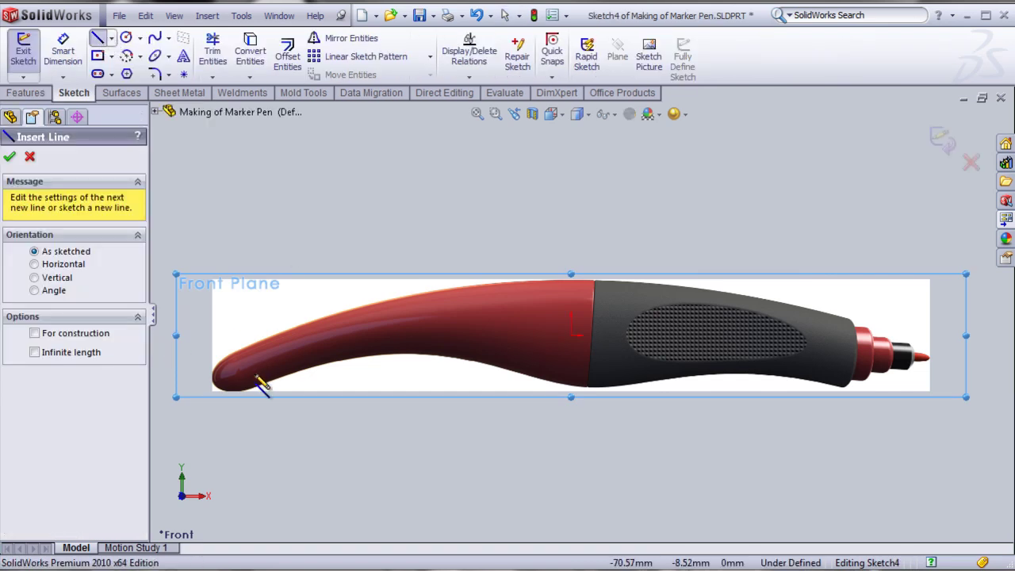
{"action": "key", "text": "z"}
{"action": "scroll", "coordinate": [301, 396], "scroll_direction": "down", "scroll_amount": 5}
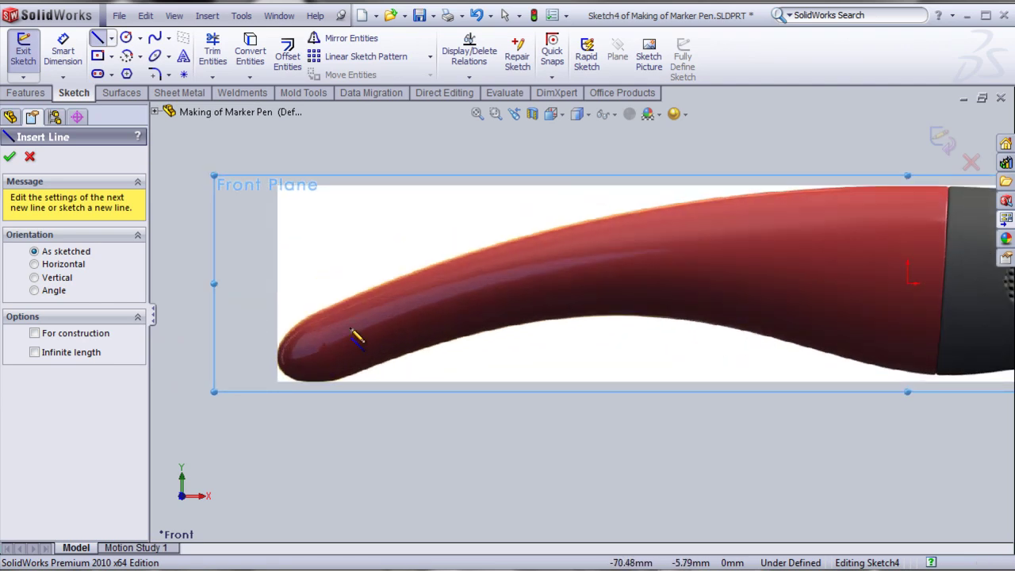
{"action": "left_click", "coordinate": [305, 278]}
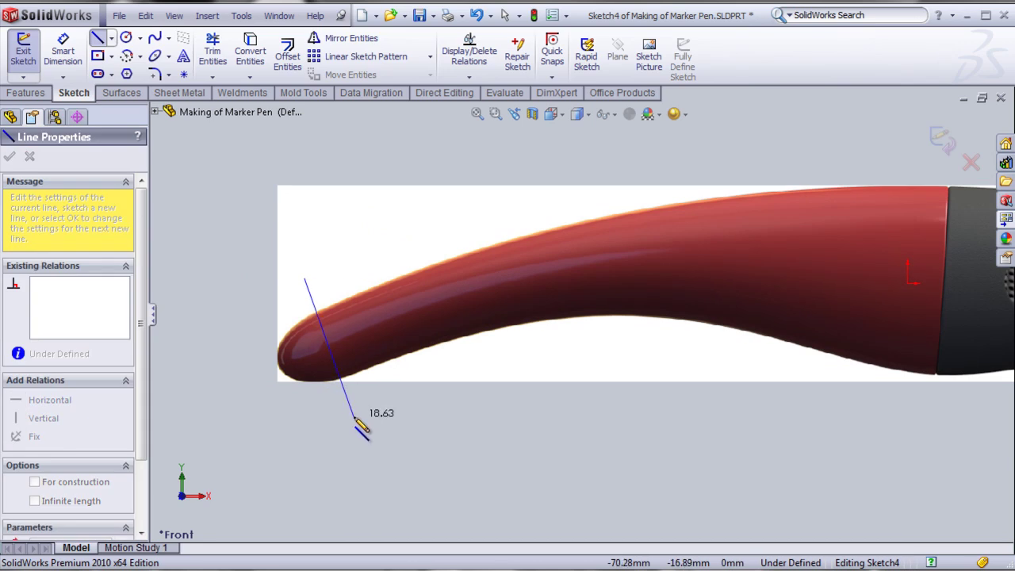
{"action": "left_click", "coordinate": [356, 419]}
{"action": "right_click", "coordinate": [639, 315]}
{"action": "left_click", "coordinate": [682, 383]}
Step: Sketch a line along the red-to-grey body joint and extend its upper end to about 15.7 mm above the origin
{"action": "scroll", "coordinate": [839, 385], "scroll_direction": "down", "scroll_amount": 3}
{"action": "scroll", "coordinate": [804, 291], "scroll_direction": "up", "scroll_amount": 5}
{"action": "left_click", "coordinate": [100, 39]}
{"action": "scroll", "coordinate": [670, 230], "scroll_direction": "up", "scroll_amount": 2}
{"action": "scroll", "coordinate": [666, 233], "scroll_direction": "down", "scroll_amount": 4}
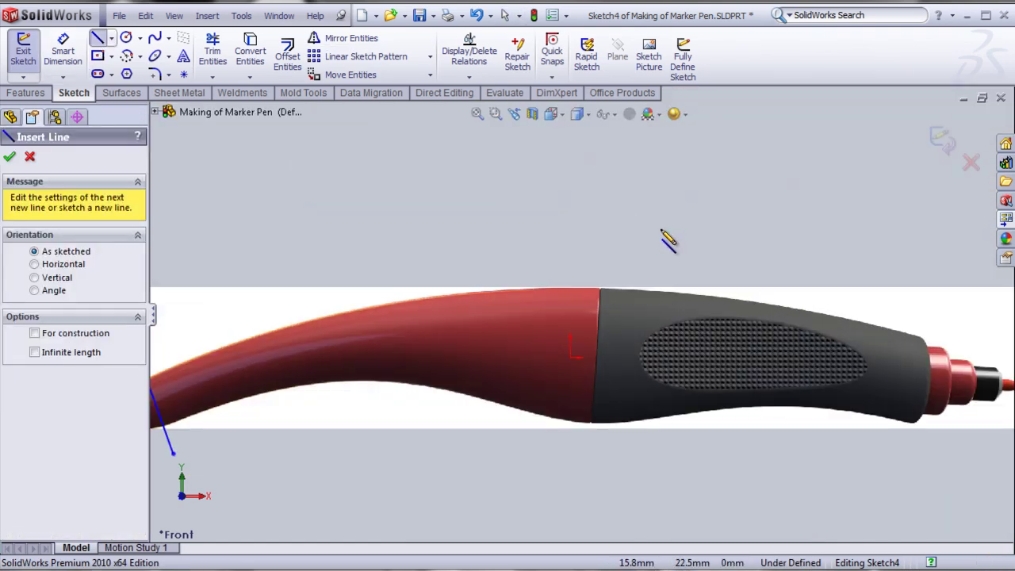
{"action": "scroll", "coordinate": [628, 305], "scroll_direction": "down", "scroll_amount": 2}
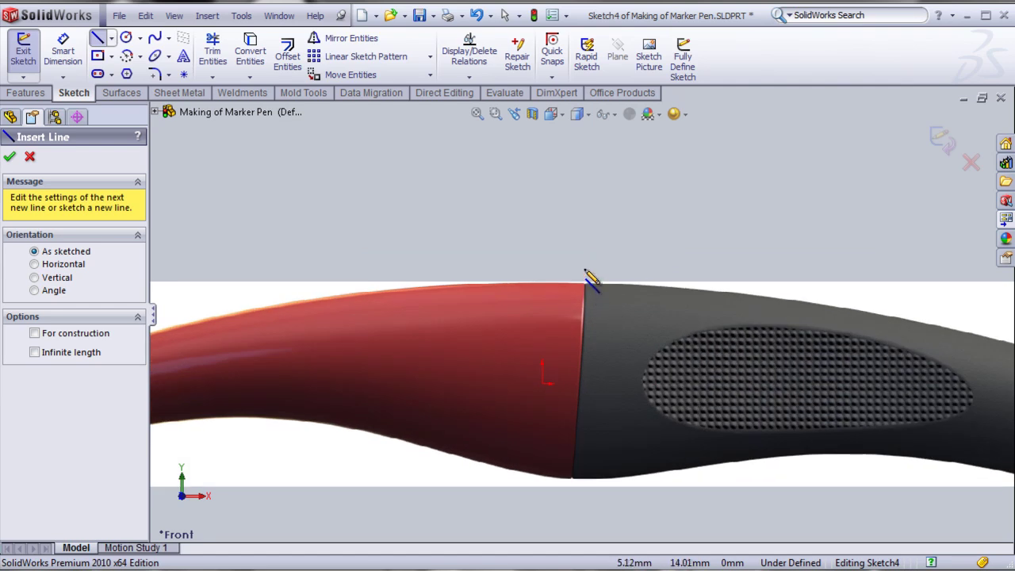
{"action": "left_click_drag", "start_coordinate": [586, 269], "coordinate": [571, 505]}
{"action": "key", "text": "Escape"}
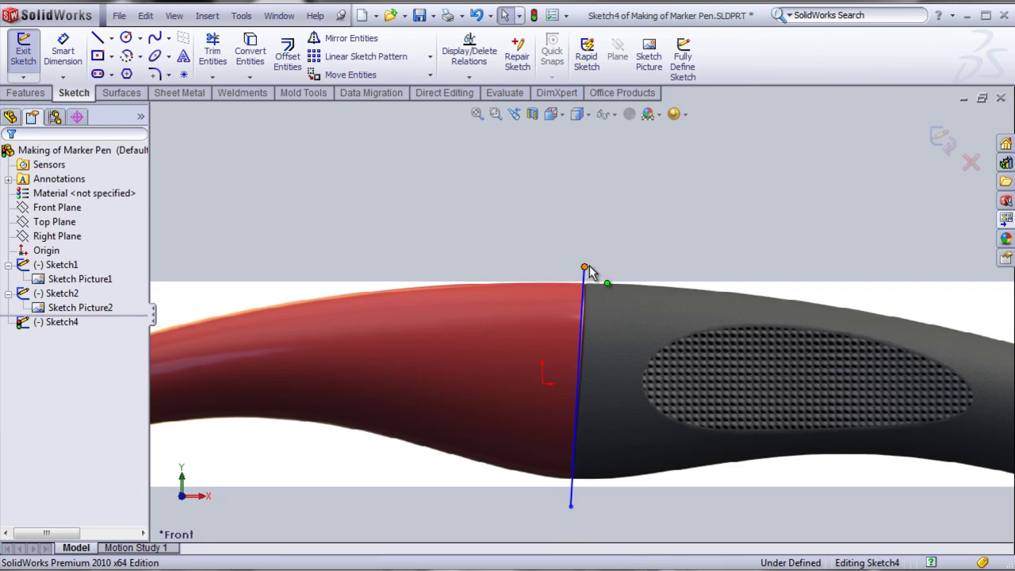
{"action": "left_click", "coordinate": [585, 267]}
{"action": "mouse_move", "coordinate": [593, 263]}
{"action": "left_mouse_down"}
{"action": "mouse_move", "coordinate": [599, 250]}
{"action": "mouse_move", "coordinate": [587, 255]}
{"action": "left_mouse_up"}
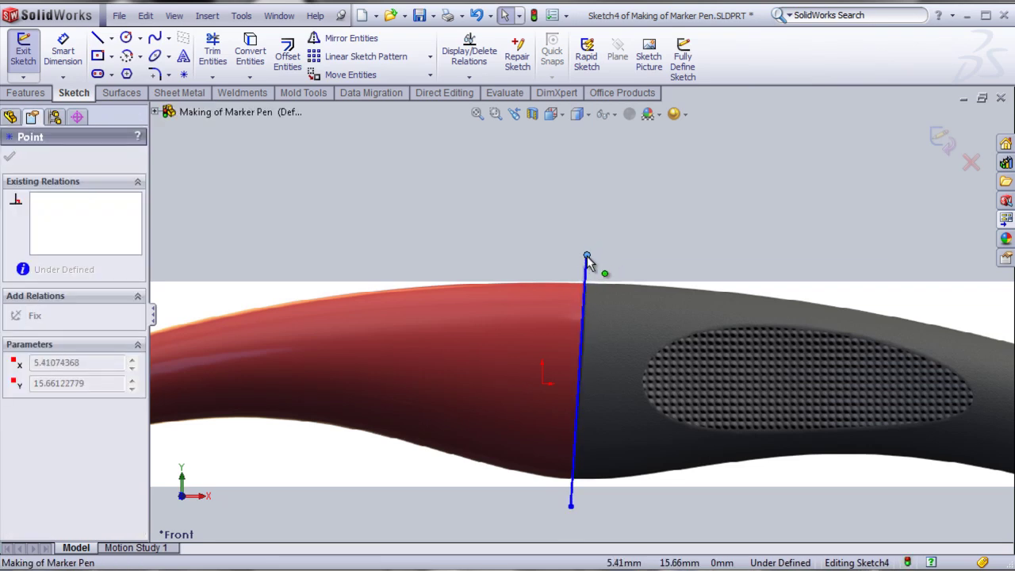
{"action": "key", "text": "Escape"}
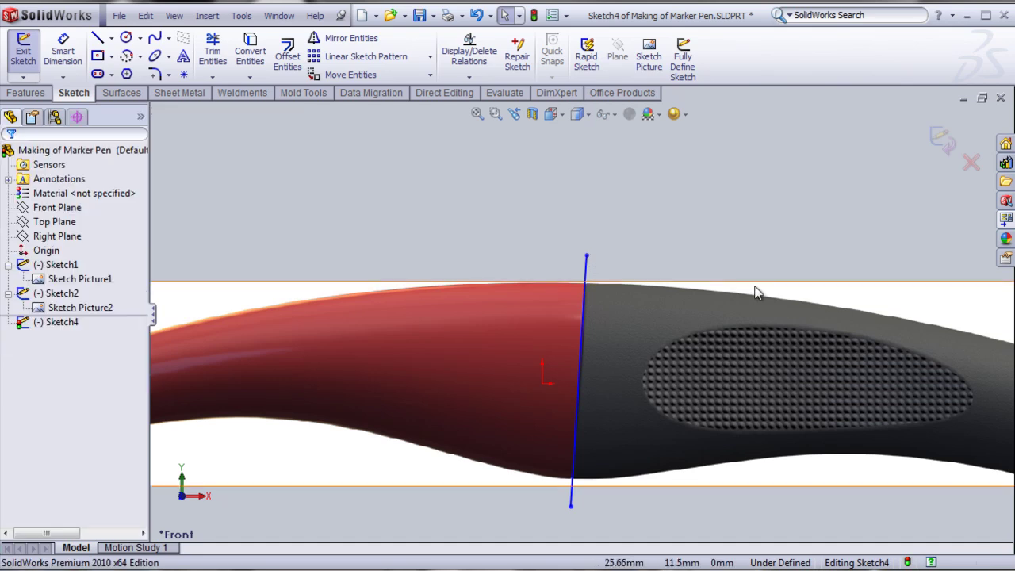
Step: Sketch a third slightly slanted line across the grey grip's end next to the red stepped tip
{"action": "scroll", "coordinate": [755, 355], "scroll_direction": "down", "scroll_amount": 2}
{"action": "scroll", "coordinate": [756, 358], "scroll_direction": "up", "scroll_amount": 3}
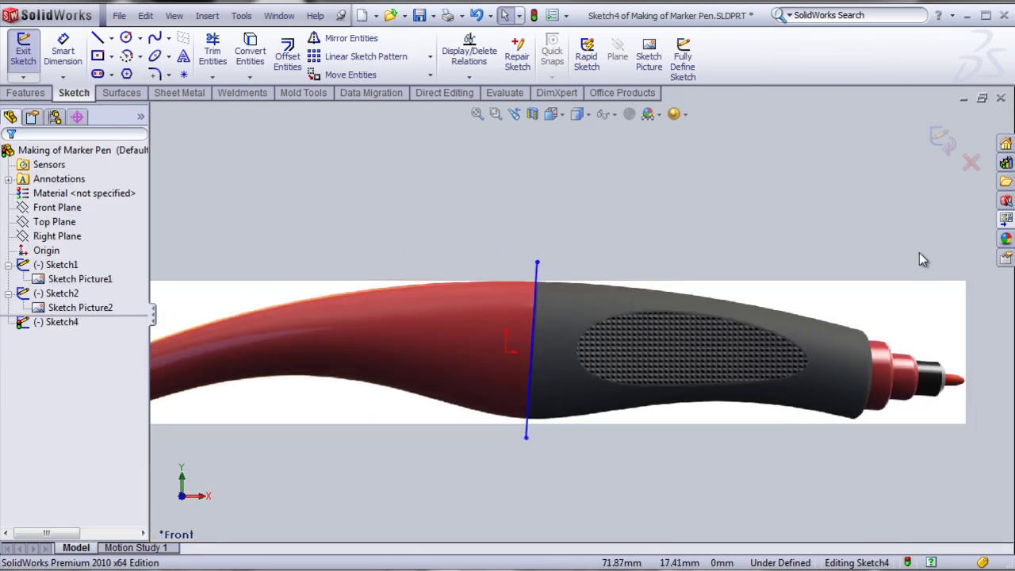
{"action": "left_click", "coordinate": [97, 38]}
{"action": "scroll", "coordinate": [858, 428], "scroll_direction": "down", "scroll_amount": 4}
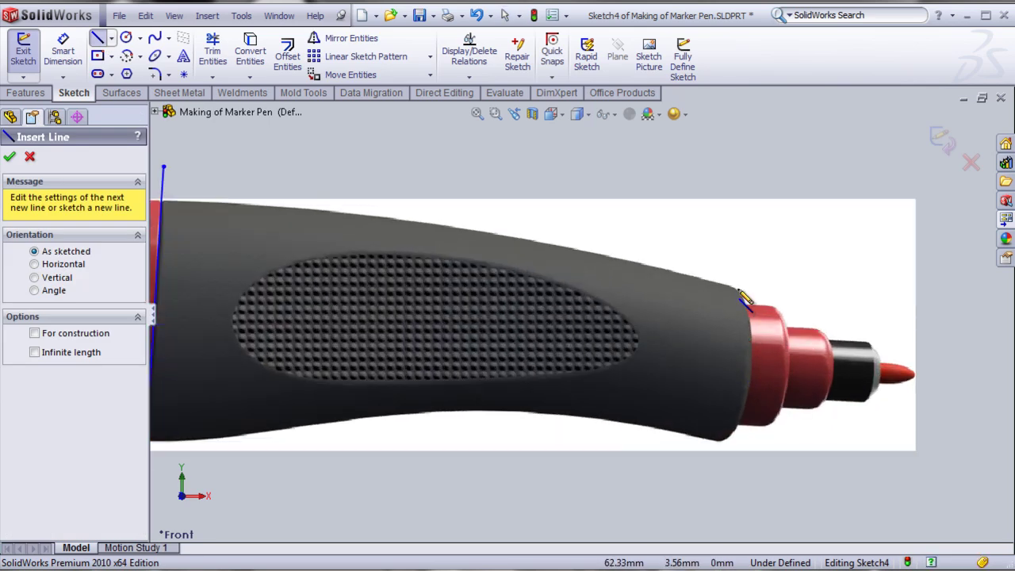
{"action": "left_click", "coordinate": [735, 276]}
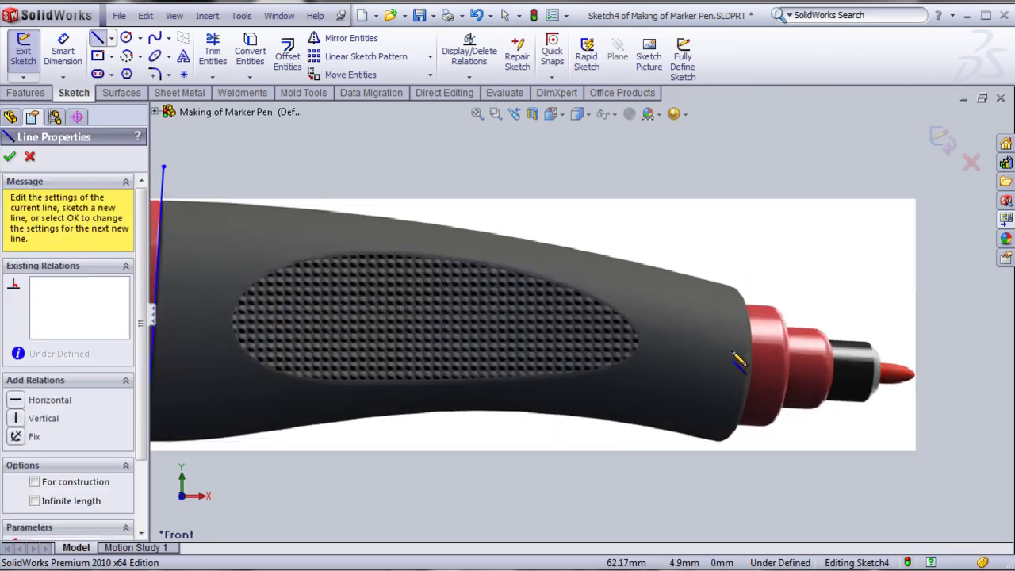
{"action": "left_click", "coordinate": [720, 462]}
{"action": "key", "text": "Escape"}
Step: Exit the Front Plane sketch containing the three lines across the pen
{"action": "scroll", "coordinate": [764, 432], "scroll_direction": "up", "scroll_amount": 5}
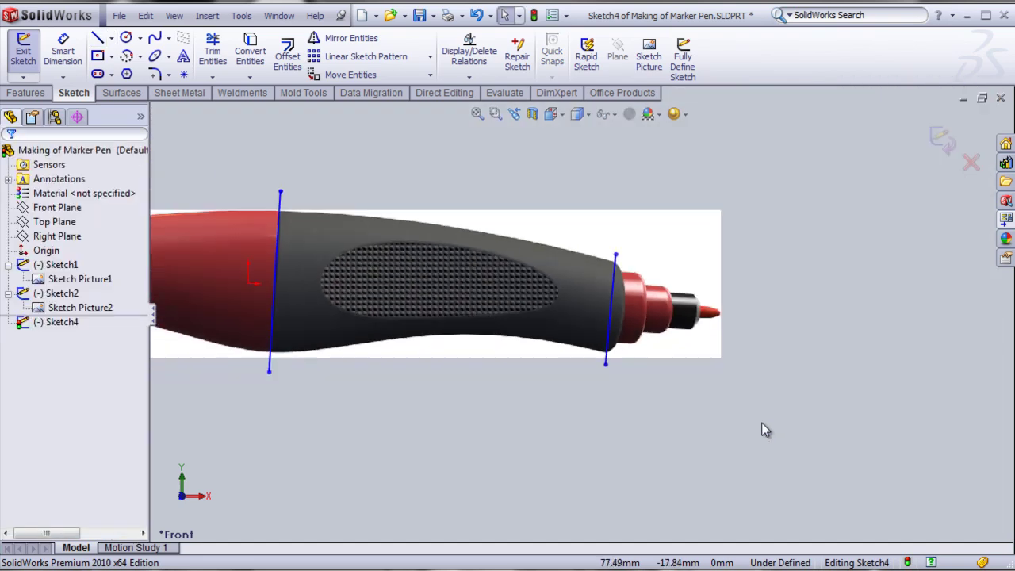
{"action": "scroll", "coordinate": [383, 308], "scroll_direction": "up", "scroll_amount": 2}
{"action": "scroll", "coordinate": [383, 308], "scroll_direction": "down", "scroll_amount": 2}
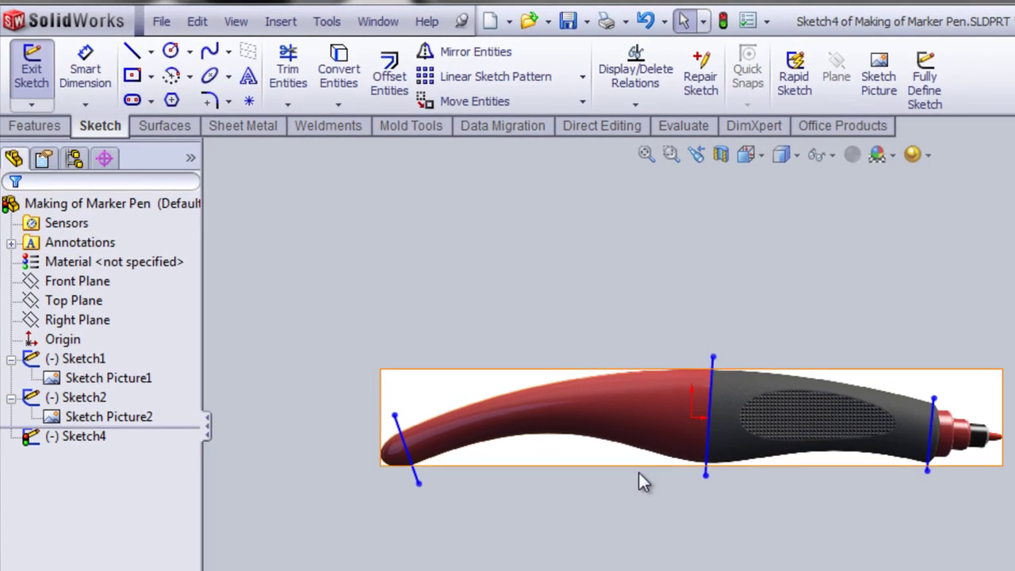
{"action": "left_click", "coordinate": [32, 126]}
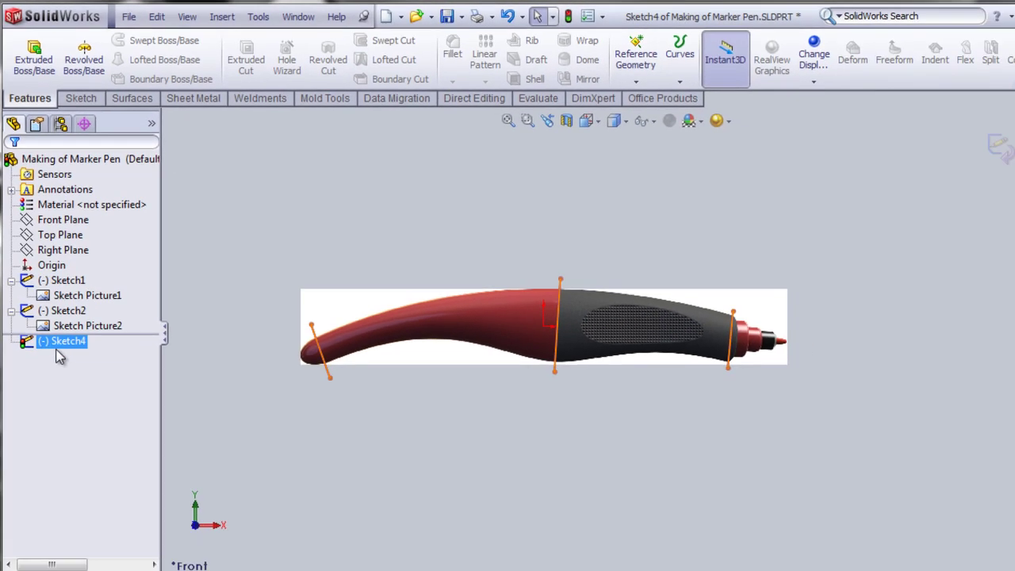
{"action": "left_click", "coordinate": [84, 301]}
{"action": "left_click", "coordinate": [59, 207]}
{"action": "left_click", "coordinate": [772, 280]}
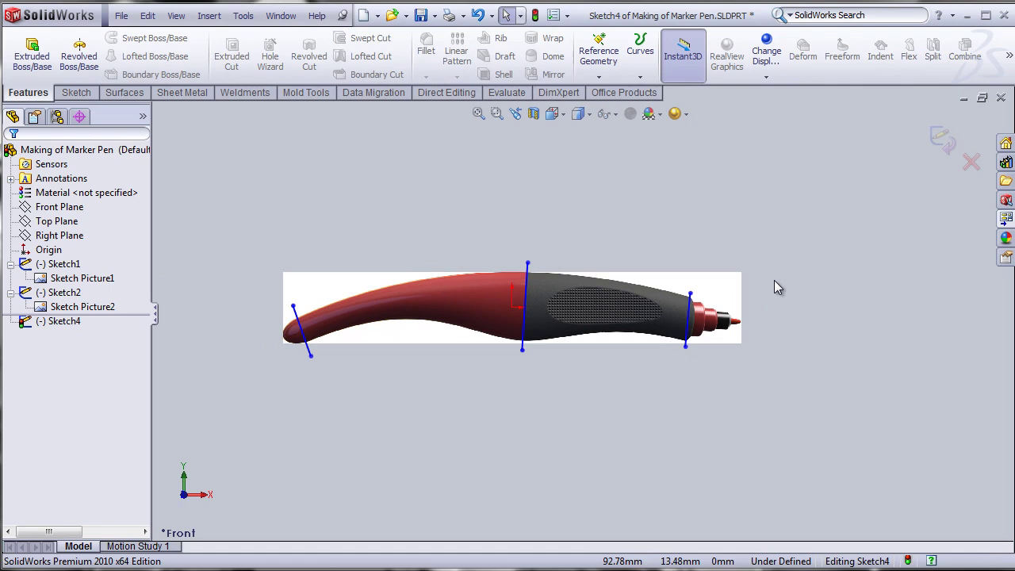
{"action": "left_click", "coordinate": [940, 140]}
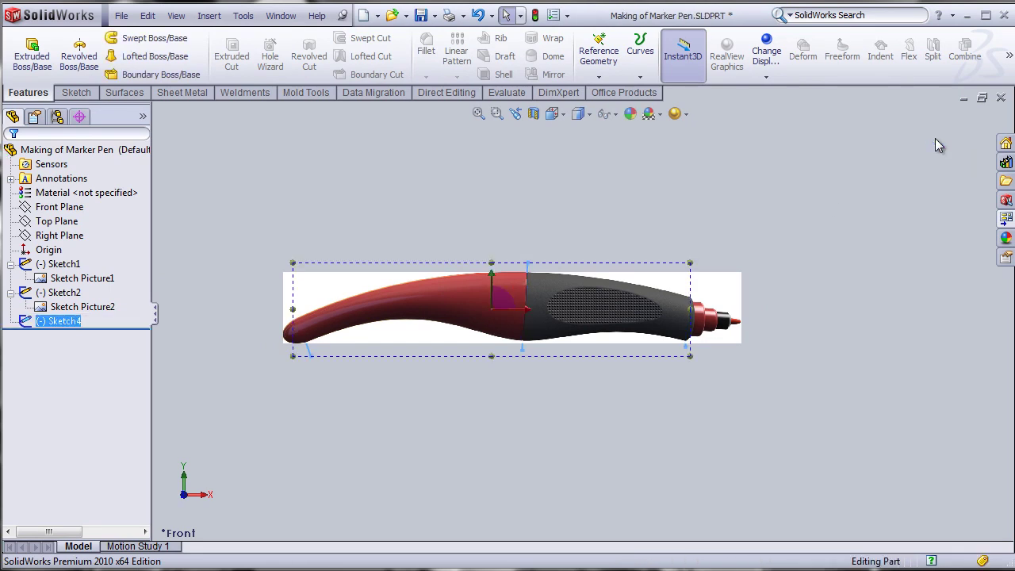
Step: Inspect the three cross lines against both pen pictures from several viewing angles
{"action": "left_click", "coordinate": [817, 315]}
{"action": "mouse_move", "coordinate": [843, 336]}
{"action": "middle_mouse_down"}
{"action": "mouse_move", "coordinate": [854, 296]}
{"action": "mouse_move", "coordinate": [884, 277]}
{"action": "mouse_move", "coordinate": [864, 286]}
{"action": "middle_mouse_up"}
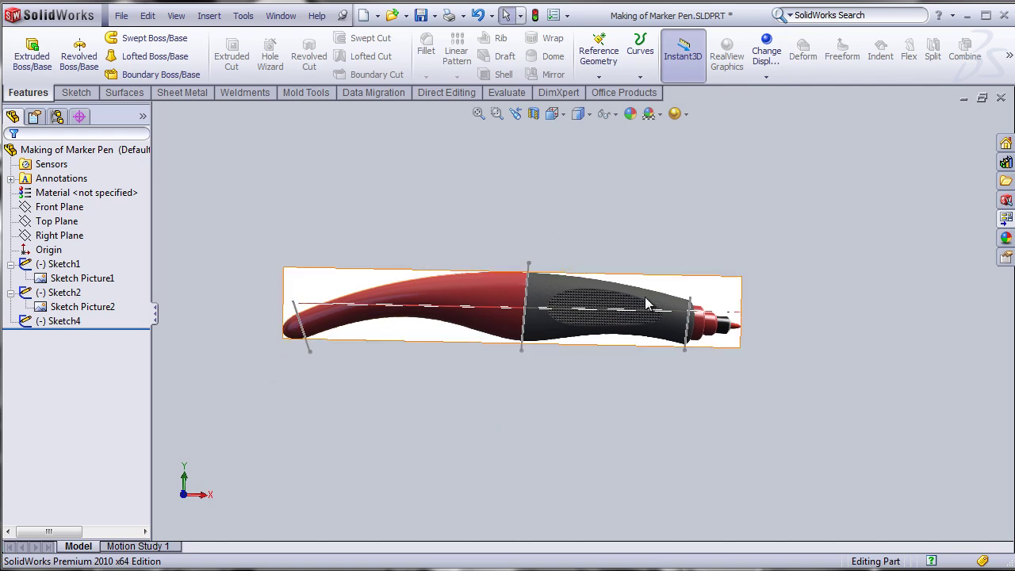
{"action": "key", "text": "ctrl+1"}
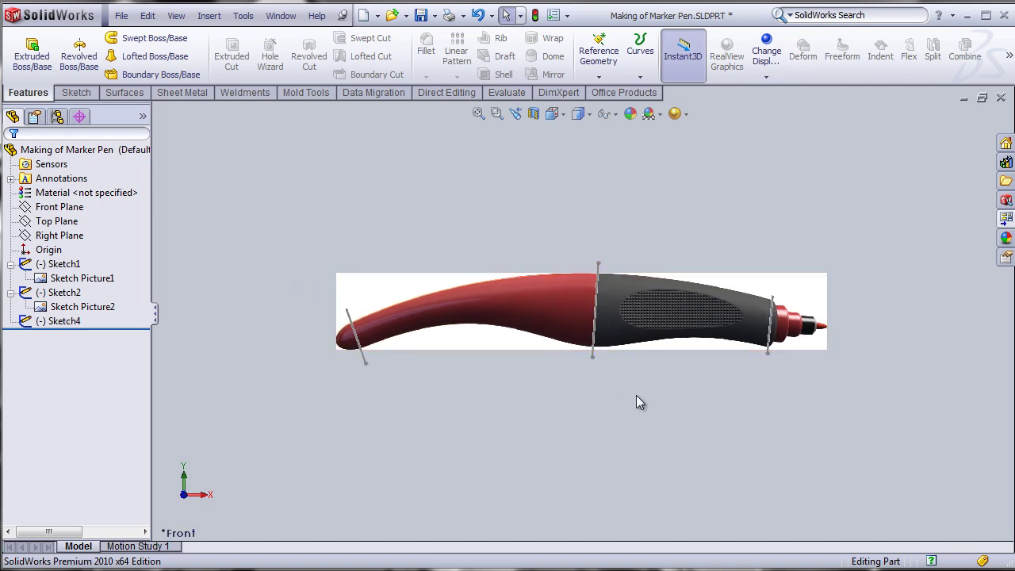
{"action": "middle_click_drag", "start_coordinate": [626, 420], "coordinate": [534, 513]}
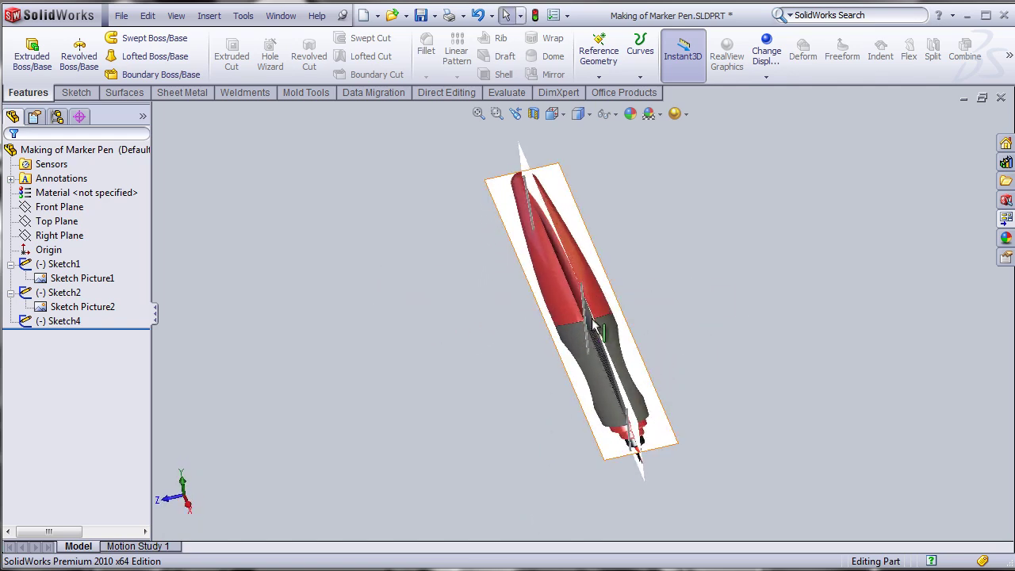
{"action": "middle_click_drag", "start_coordinate": [508, 456], "coordinate": [558, 361]}
{"action": "mouse_move", "coordinate": [570, 391]}
{"action": "middle_mouse_down"}
{"action": "mouse_move", "coordinate": [603, 370]}
{"action": "mouse_move", "coordinate": [588, 351]}
{"action": "middle_mouse_up"}
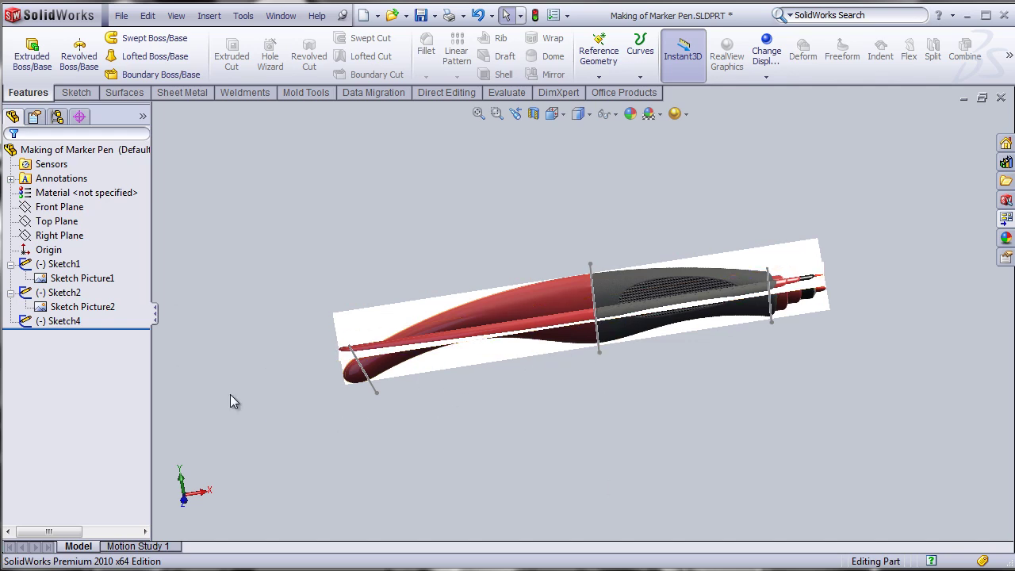
{"action": "middle_click_drag", "start_coordinate": [559, 448], "coordinate": [465, 476]}
Step: Create a reference plane parallel to the Front Plane at an offset of 20 mm
{"action": "left_click", "coordinate": [57, 209]}
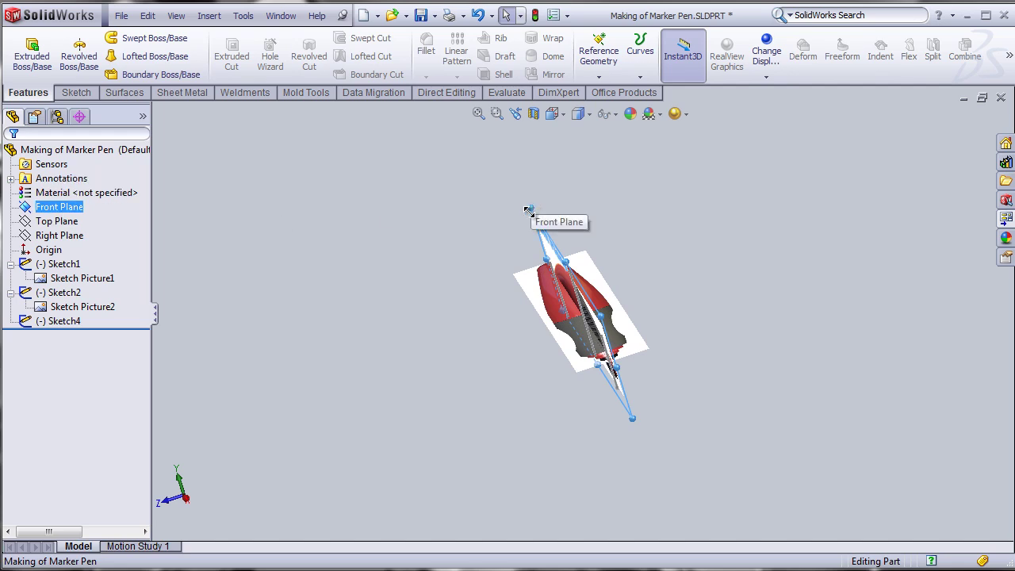
{"action": "left_click", "coordinate": [599, 75]}
{"action": "left_click", "coordinate": [617, 94]}
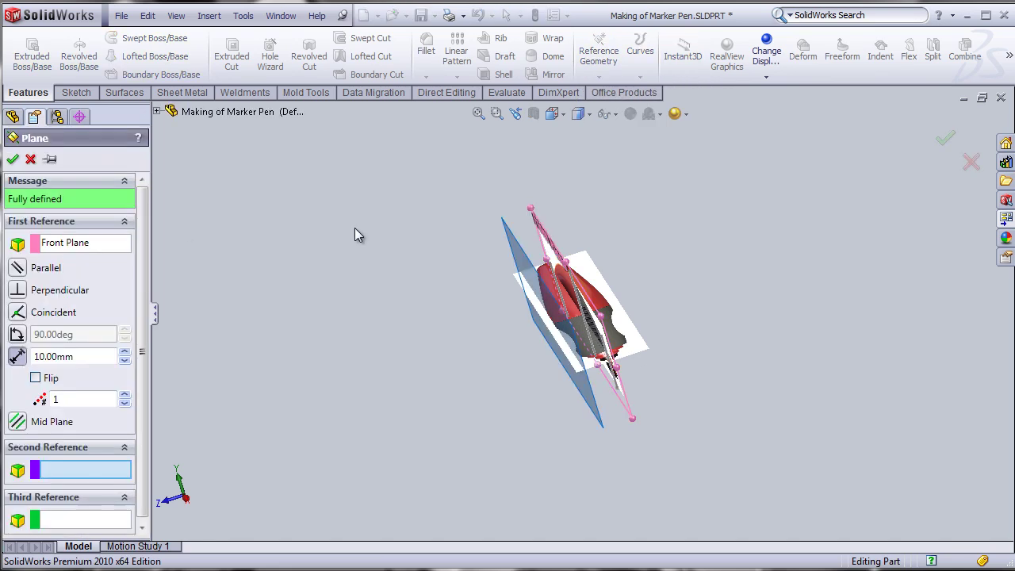
{"action": "left_click", "coordinate": [124, 353]}
{"action": "left_click", "coordinate": [124, 353]}
{"action": "left_click", "coordinate": [125, 361]}
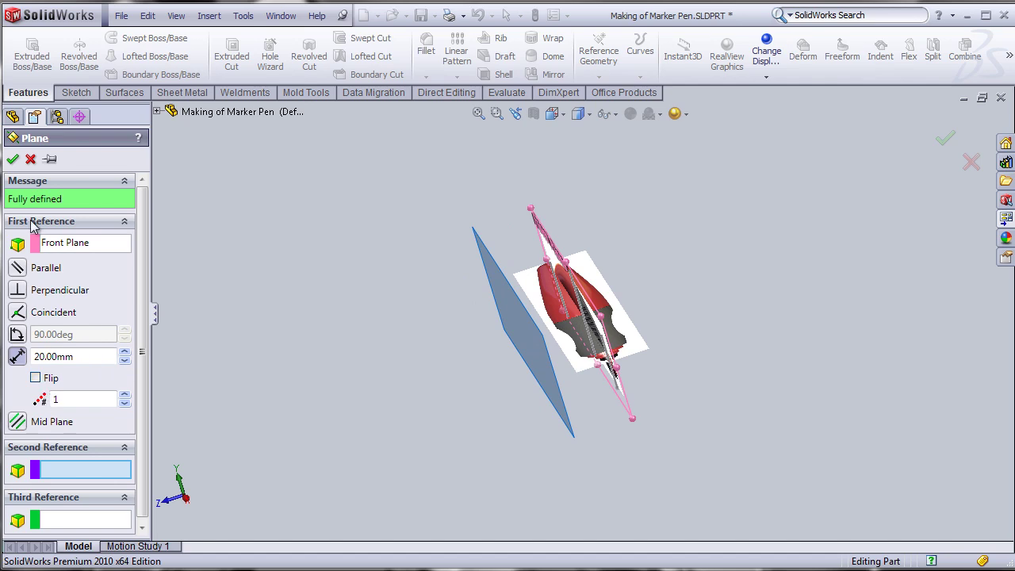
{"action": "left_click", "coordinate": [13, 159]}
Step: Sketch on the offset plane, convert the three cross lines from the Front Plane sketch into it, and exit the sketch
{"action": "middle_click_drag", "start_coordinate": [523, 341], "coordinate": [381, 379]}
{"action": "left_click", "coordinate": [449, 318]}
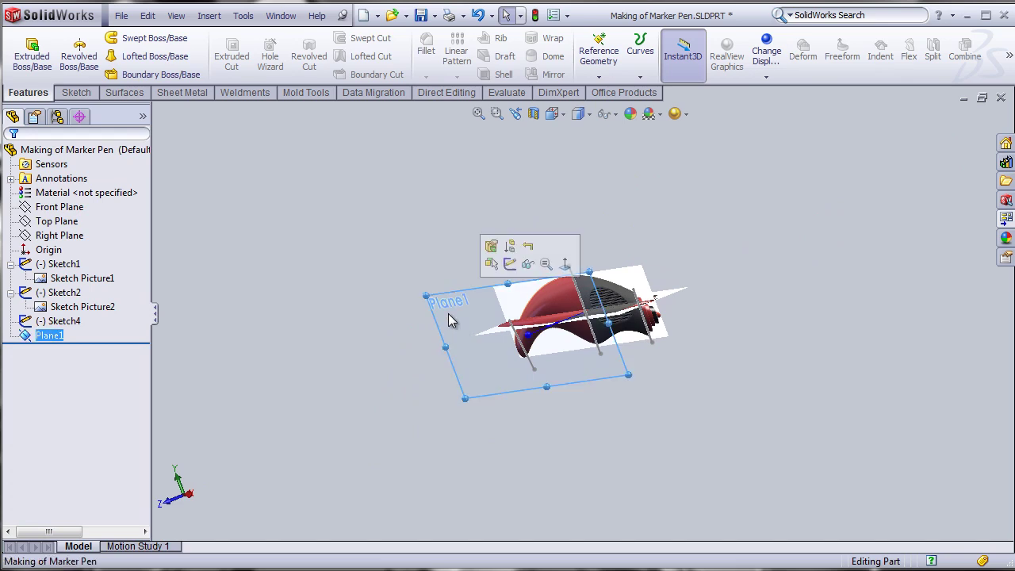
{"action": "left_click", "coordinate": [510, 266]}
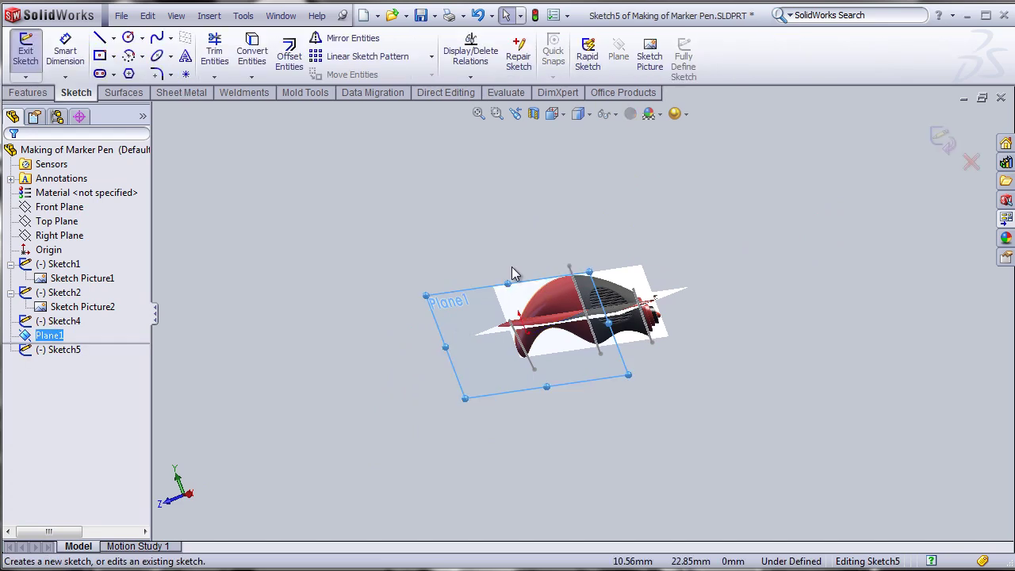
{"action": "middle_click_drag", "start_coordinate": [401, 426], "coordinate": [428, 442]}
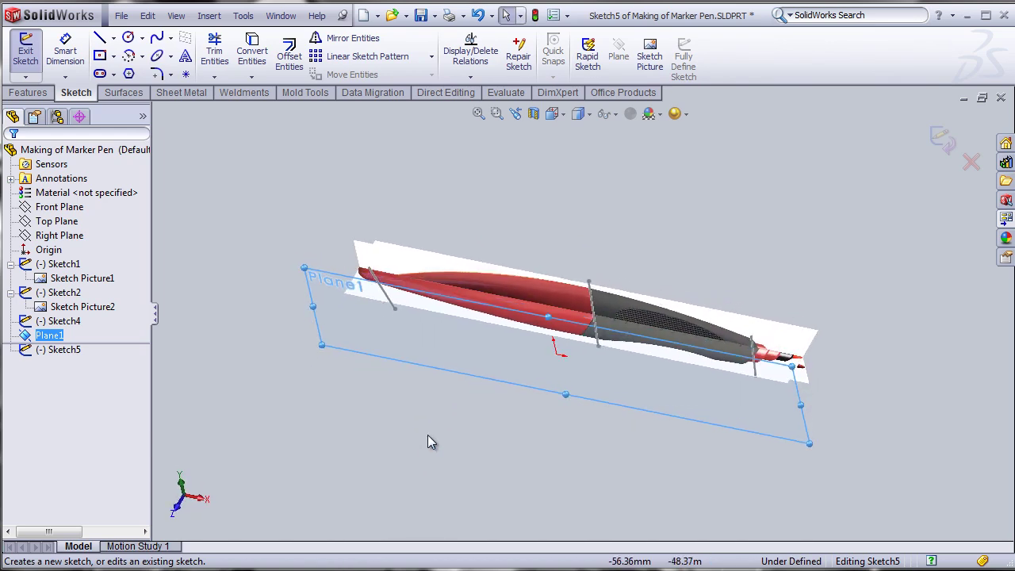
{"action": "left_click", "coordinate": [391, 298]}
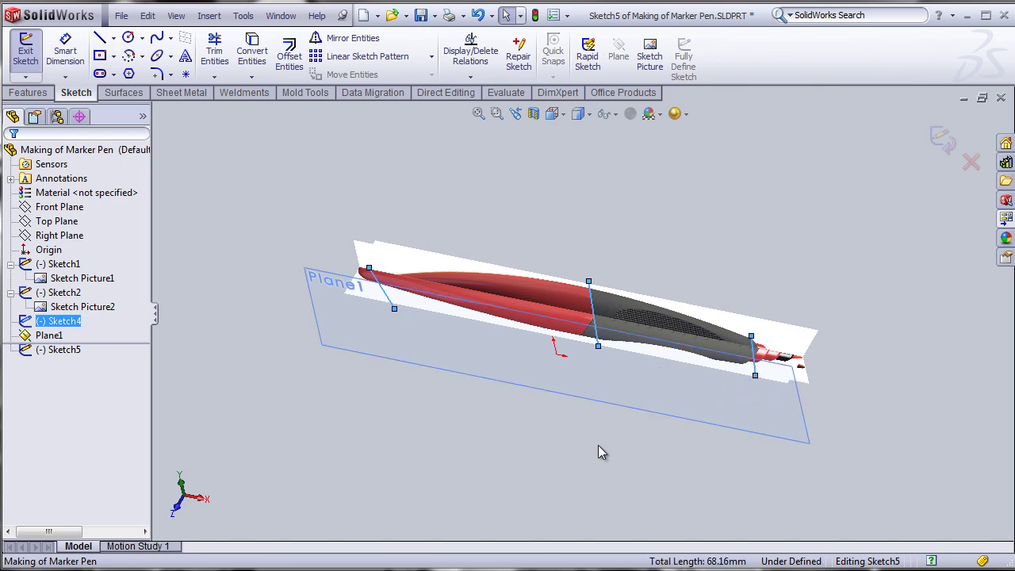
{"action": "left_click", "coordinate": [254, 50]}
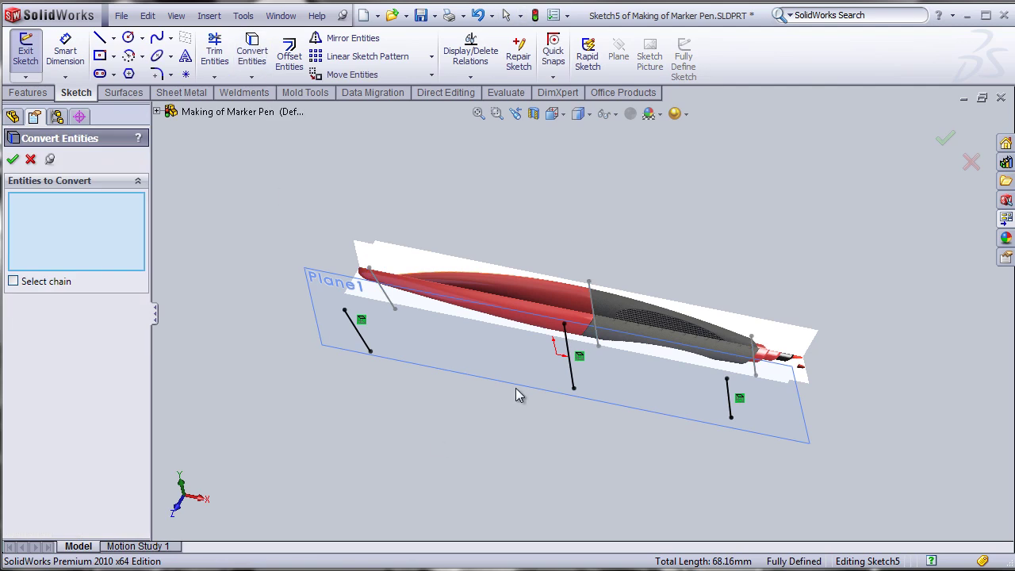
{"action": "left_click", "coordinate": [14, 161]}
{"action": "mouse_move", "coordinate": [348, 419]}
{"action": "middle_mouse_down"}
{"action": "mouse_move", "coordinate": [353, 396]}
{"action": "mouse_move", "coordinate": [371, 395]}
{"action": "middle_mouse_up"}
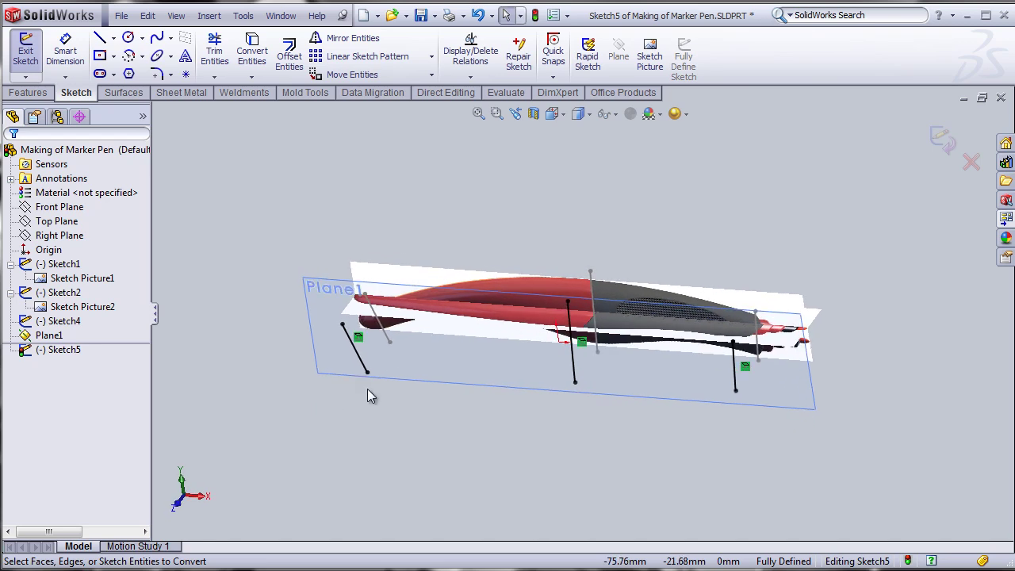
{"action": "left_click", "coordinate": [944, 149]}
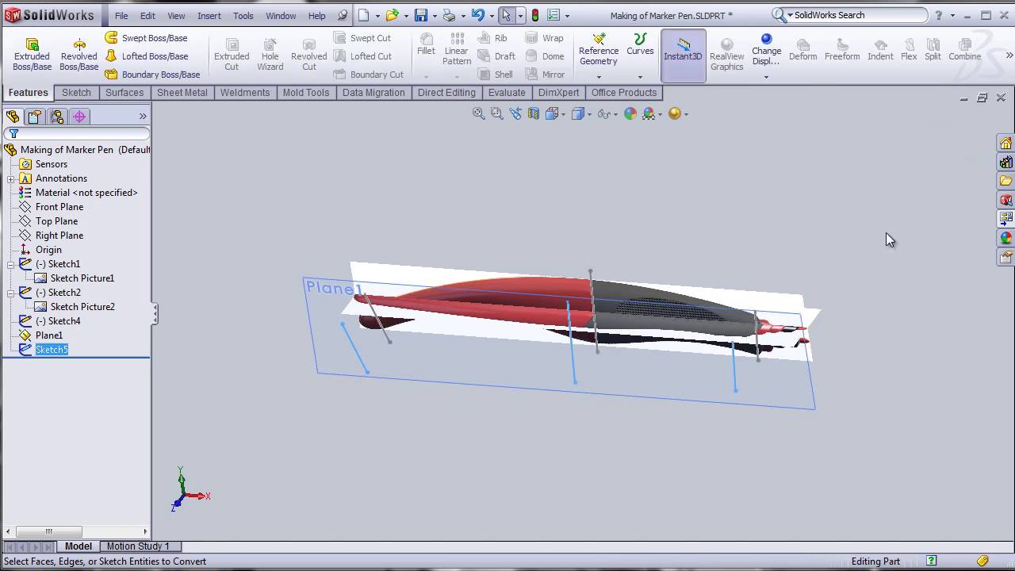
Step: Create a reference plane through both endpoints of Sketch5's rear cross line and the upper endpoint of Sketch4's matching line
{"action": "middle_click_drag", "start_coordinate": [341, 452], "coordinate": [334, 406]}
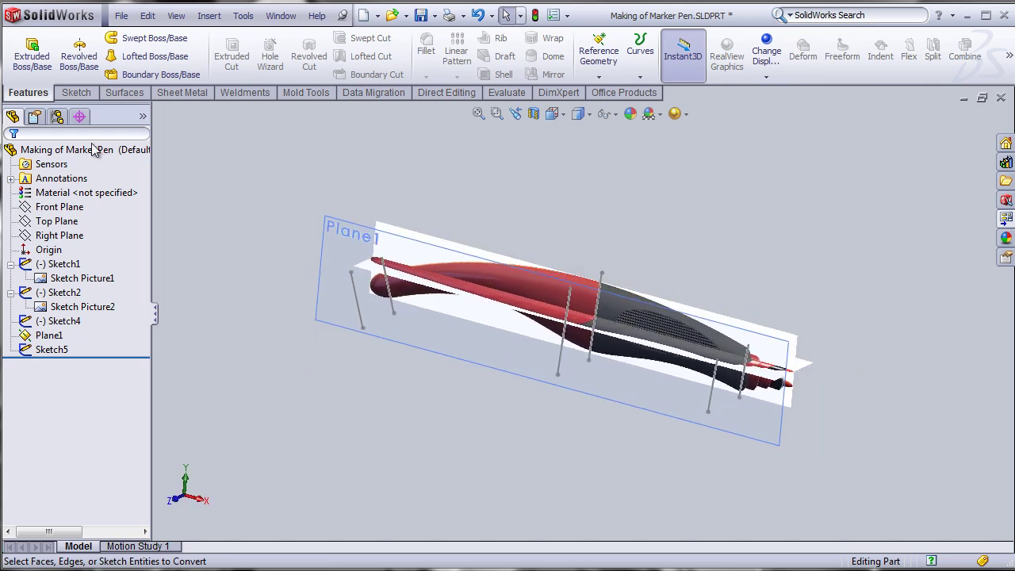
{"action": "left_click", "coordinate": [599, 75]}
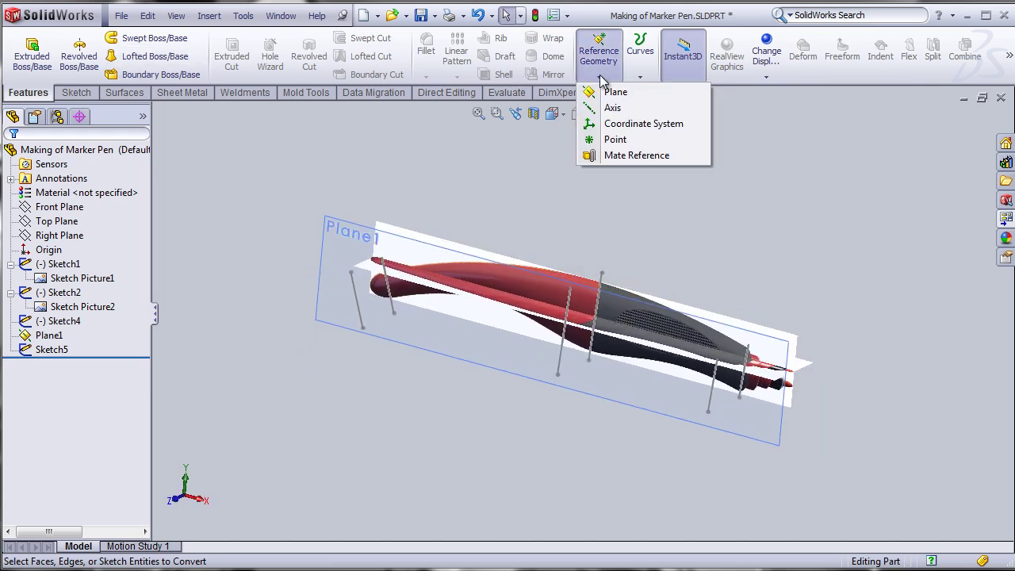
{"action": "left_click", "coordinate": [617, 93]}
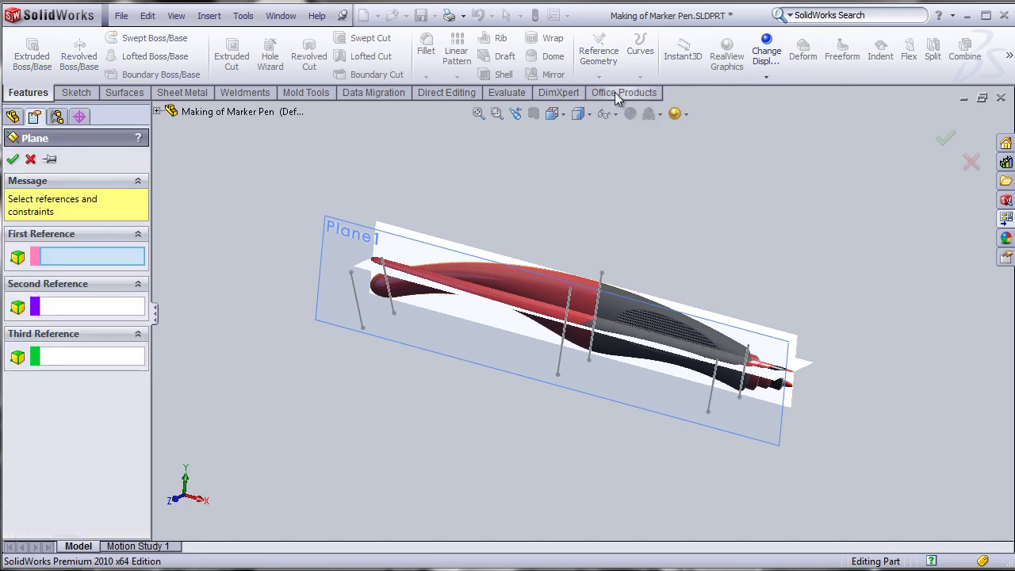
{"action": "middle_click_drag", "start_coordinate": [363, 429], "coordinate": [414, 301]}
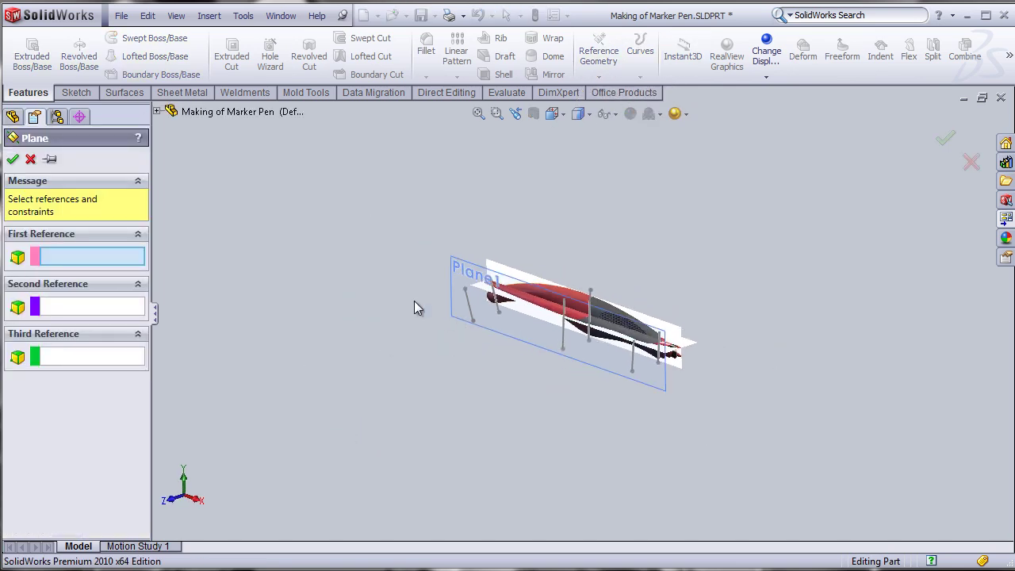
{"action": "scroll", "coordinate": [515, 311], "scroll_direction": "down", "scroll_amount": 5}
{"action": "scroll", "coordinate": [678, 276], "scroll_direction": "down", "scroll_amount": 3}
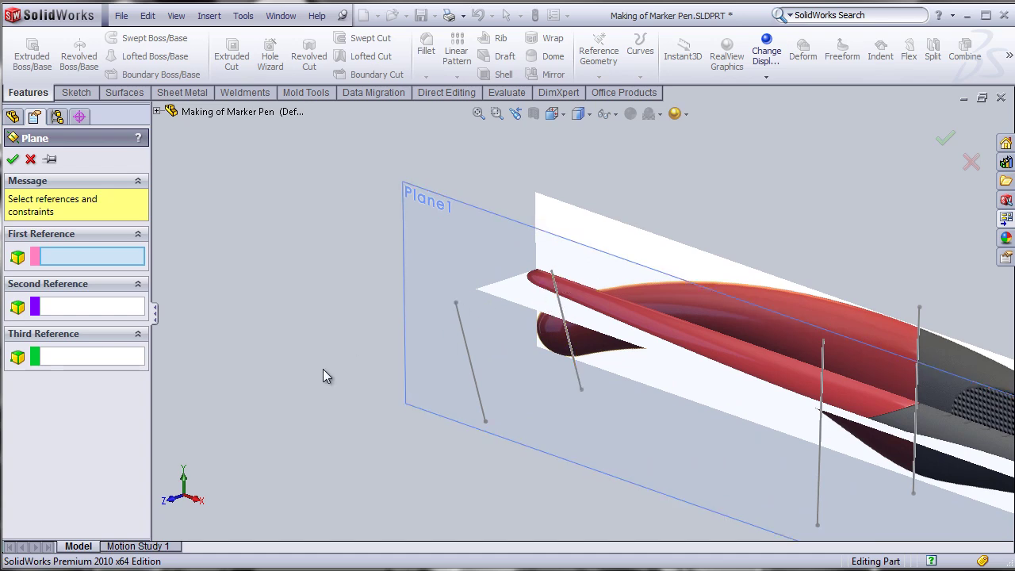
{"action": "left_click", "coordinate": [486, 422]}
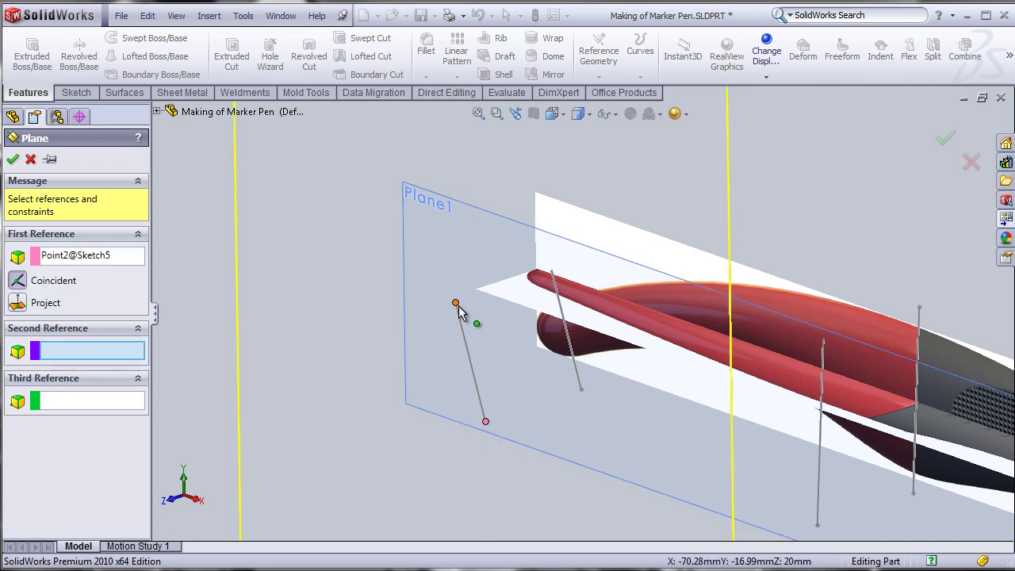
{"action": "left_click", "coordinate": [458, 305]}
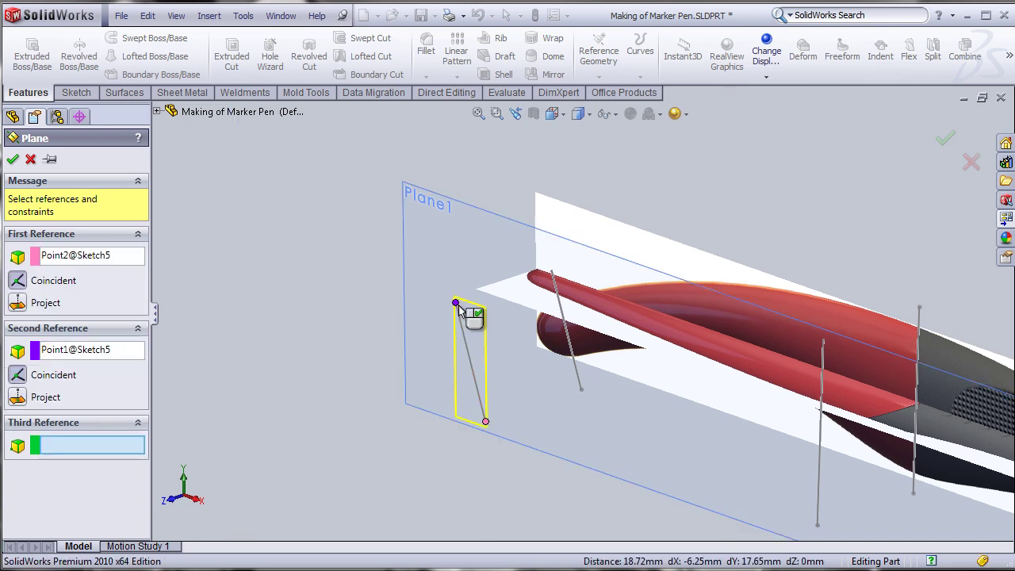
{"action": "left_click", "coordinate": [552, 273]}
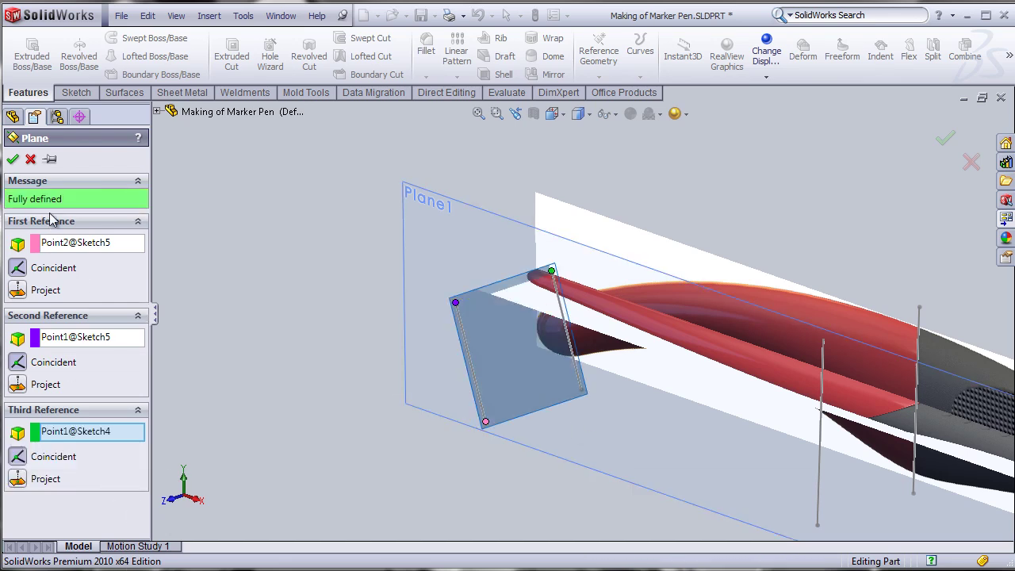
{"action": "left_click", "coordinate": [13, 160]}
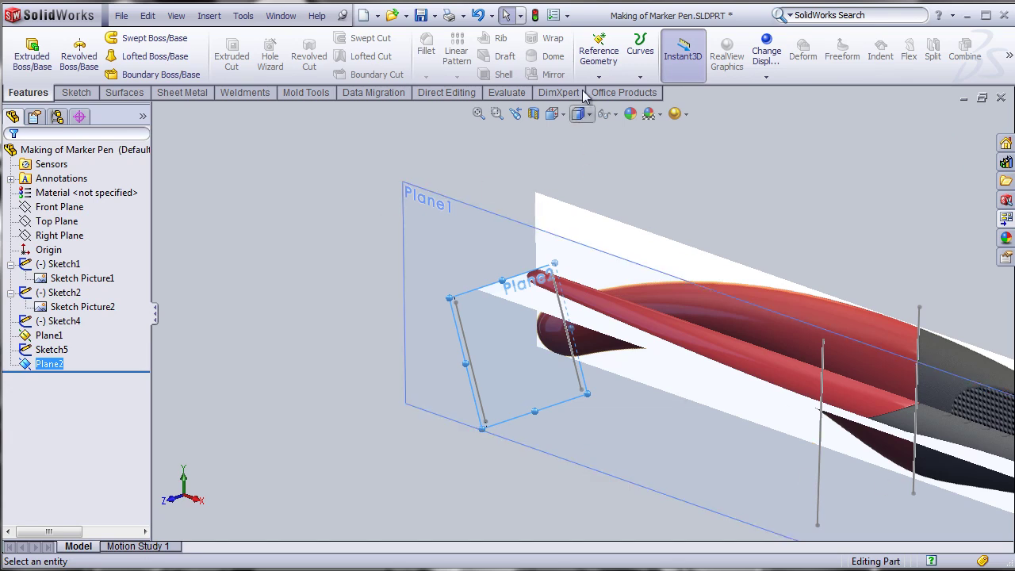
Step: Create a reference plane through both endpoints of Sketch5's middle cross line and the upper endpoint of Sketch4's middle line
{"action": "left_click", "coordinate": [603, 75]}
{"action": "left_click", "coordinate": [615, 92]}
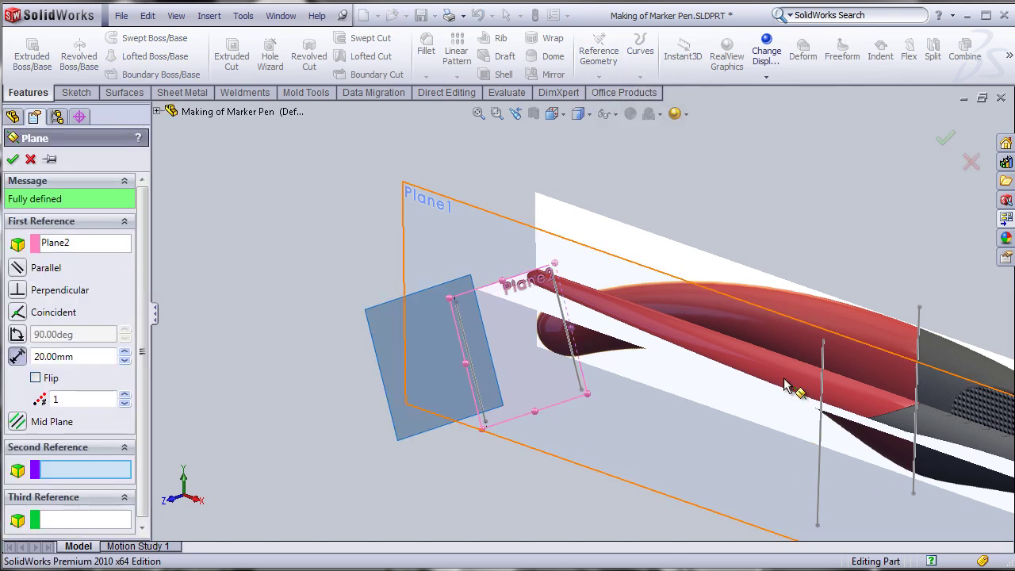
{"action": "left_click", "coordinate": [96, 245]}
{"action": "right_click", "coordinate": [97, 247]}
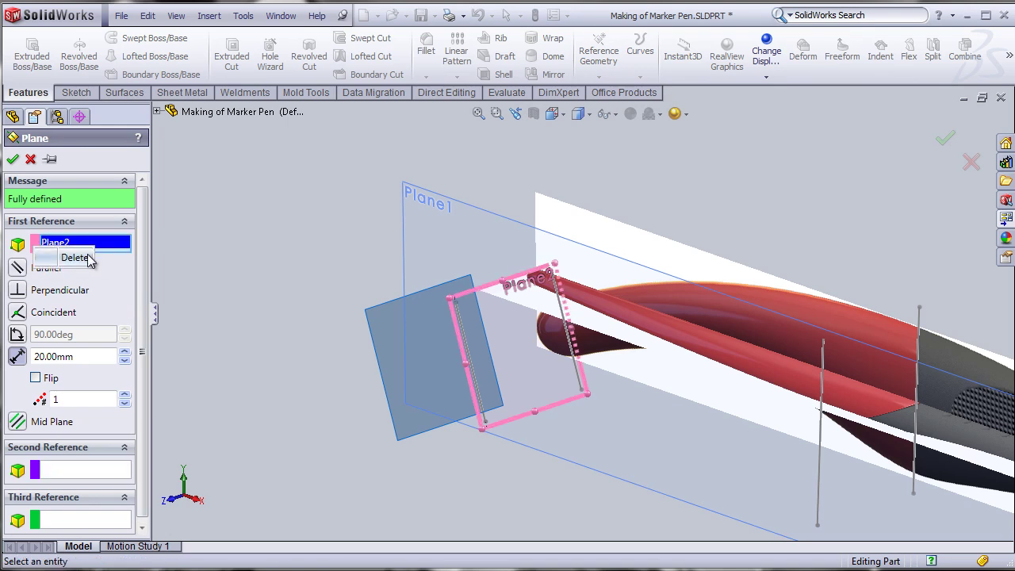
{"action": "left_click", "coordinate": [74, 258]}
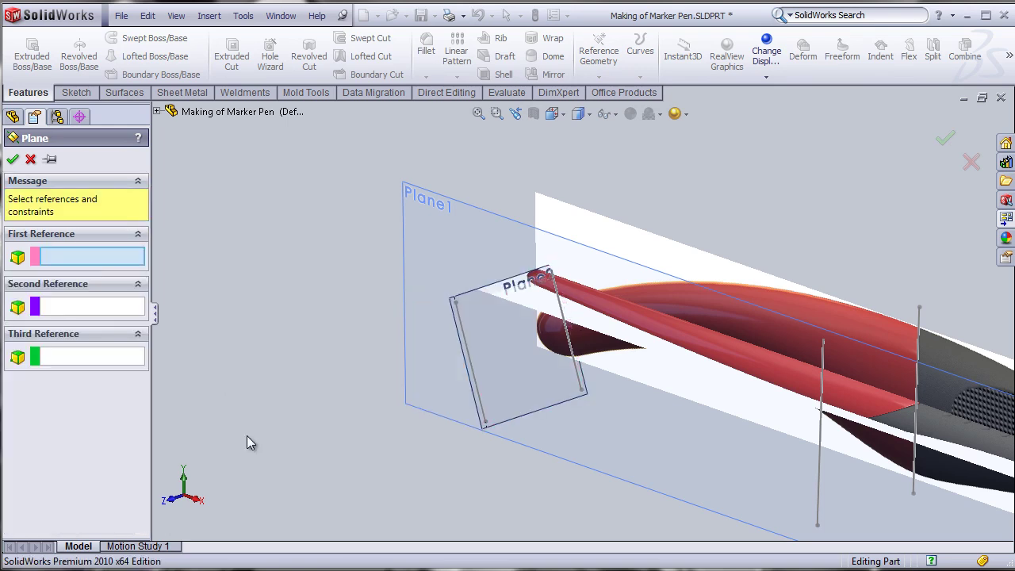
{"action": "left_click", "coordinate": [823, 341]}
{"action": "left_click", "coordinate": [921, 310]}
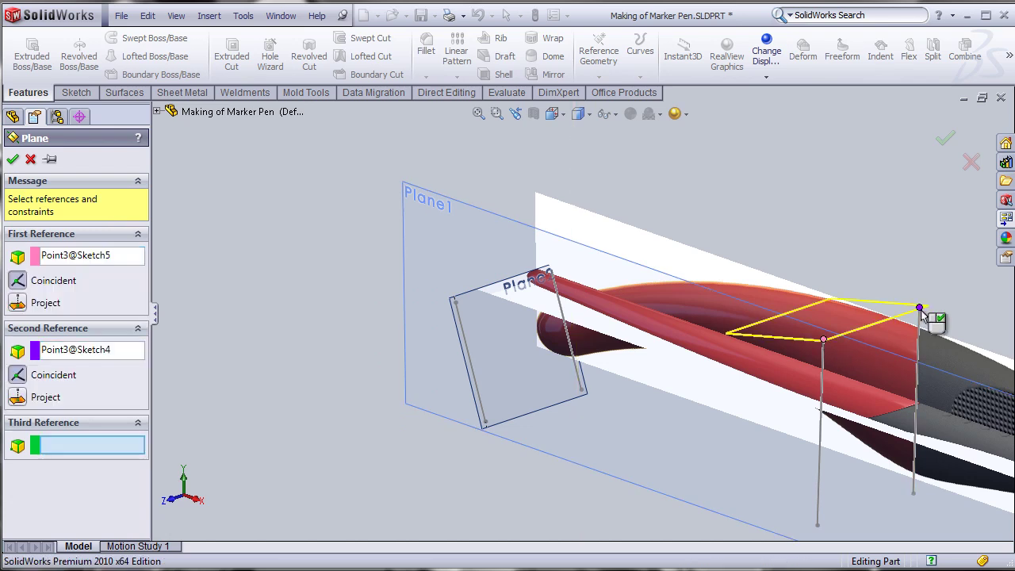
{"action": "left_click", "coordinate": [818, 527]}
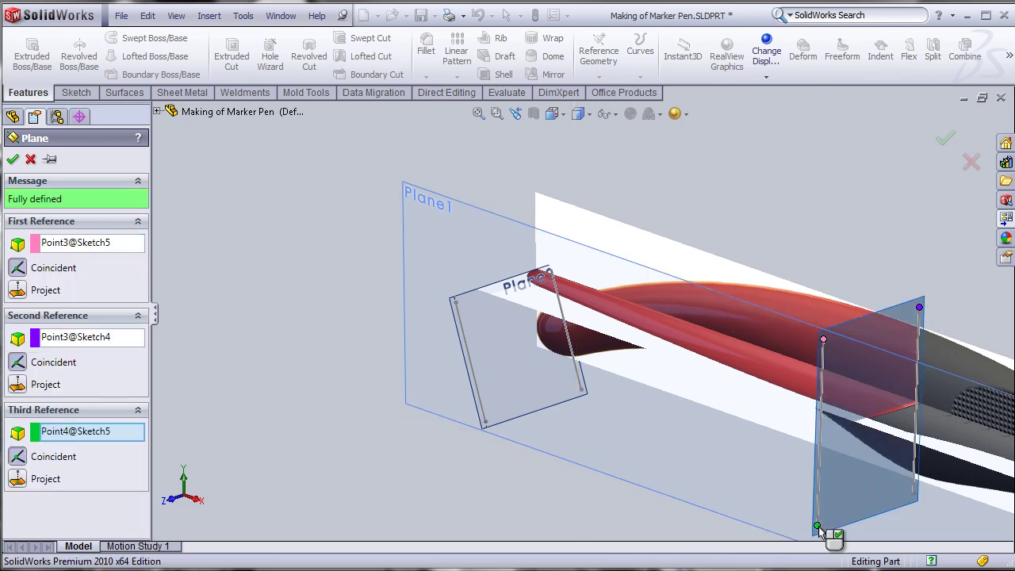
{"action": "left_click", "coordinate": [12, 159]}
Step: Create a reference plane near the pen tip through both endpoints of Sketch5's line and the upper endpoint of Sketch4's matching line
{"action": "middle_click_drag", "start_coordinate": [793, 373], "coordinate": [530, 421]}
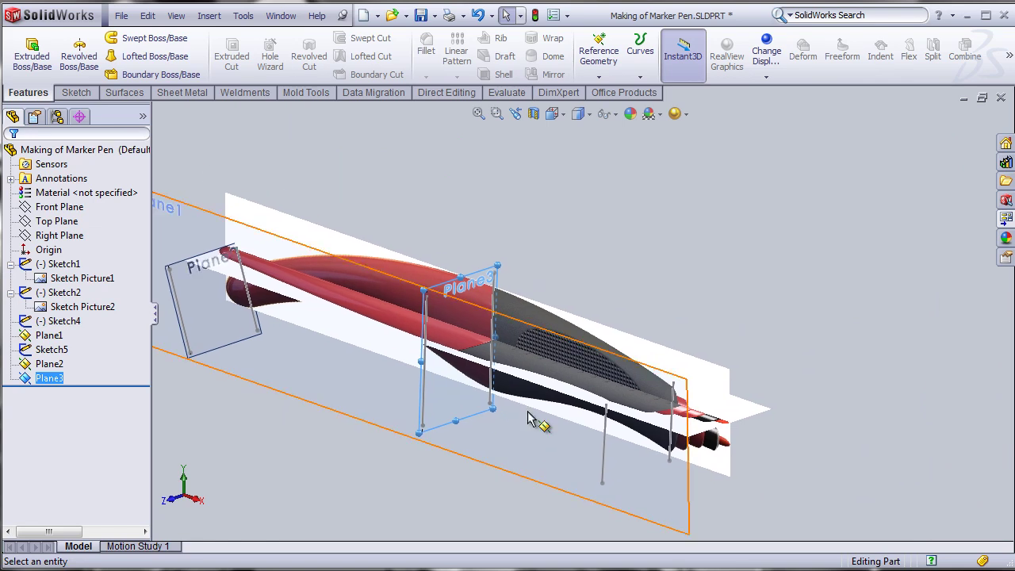
{"action": "scroll", "coordinate": [658, 468], "scroll_direction": "down", "scroll_amount": 3}
{"action": "left_click", "coordinate": [600, 78]}
{"action": "left_click", "coordinate": [612, 93]}
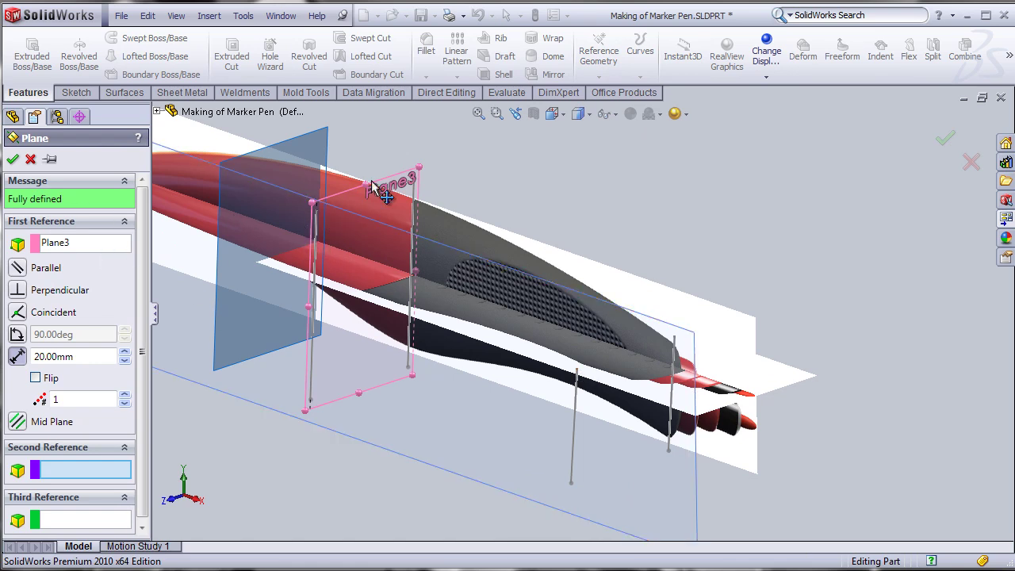
{"action": "left_click", "coordinate": [95, 249]}
{"action": "right_click", "coordinate": [119, 254]}
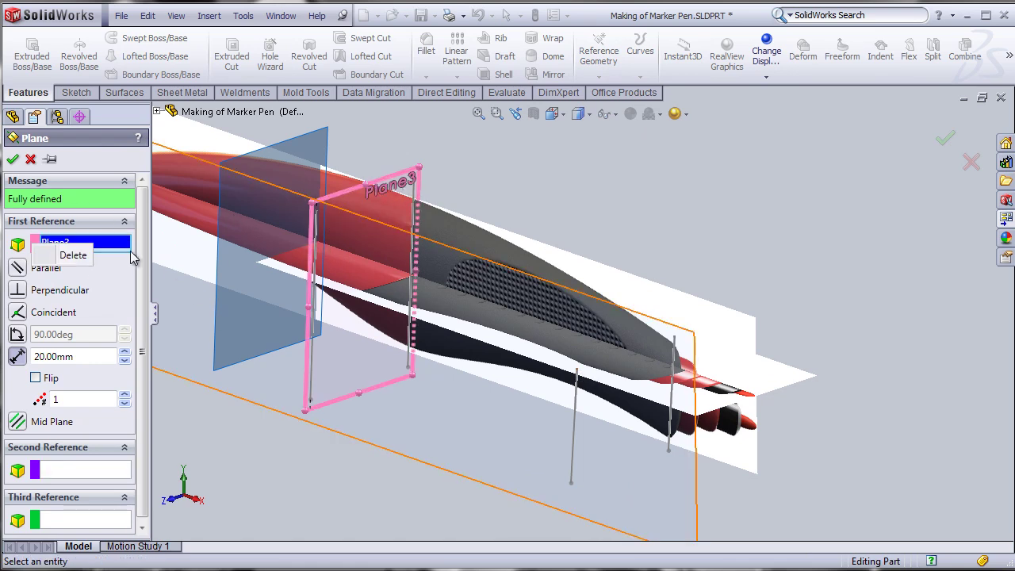
{"action": "left_click", "coordinate": [144, 256]}
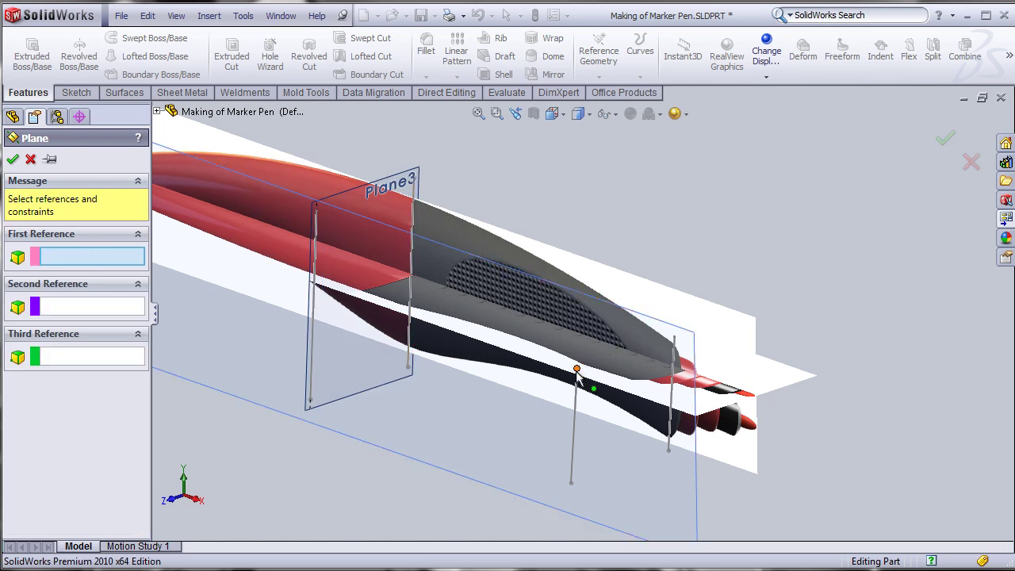
{"action": "left_click", "coordinate": [576, 368]}
{"action": "left_click", "coordinate": [675, 337]}
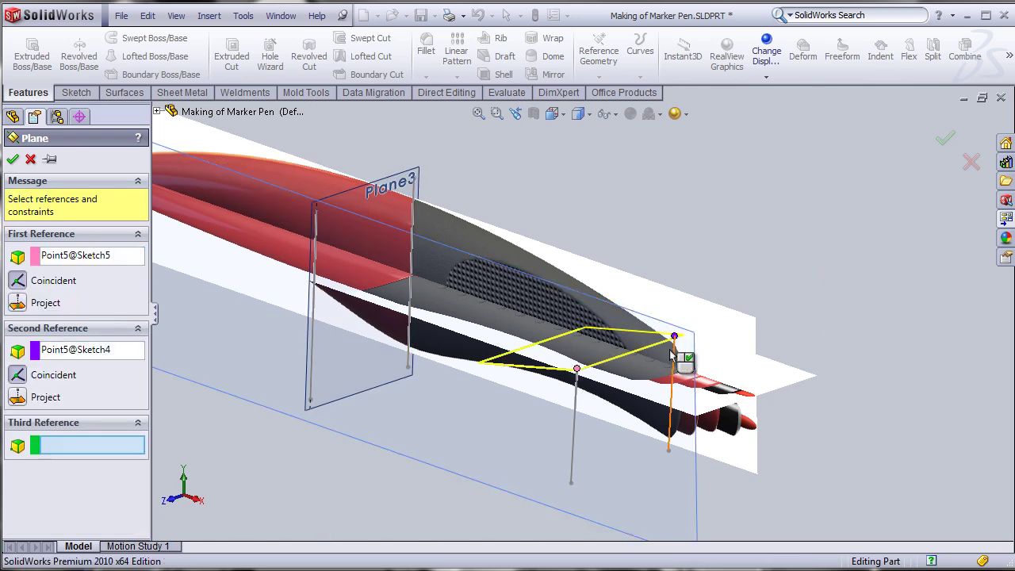
{"action": "left_click", "coordinate": [571, 484]}
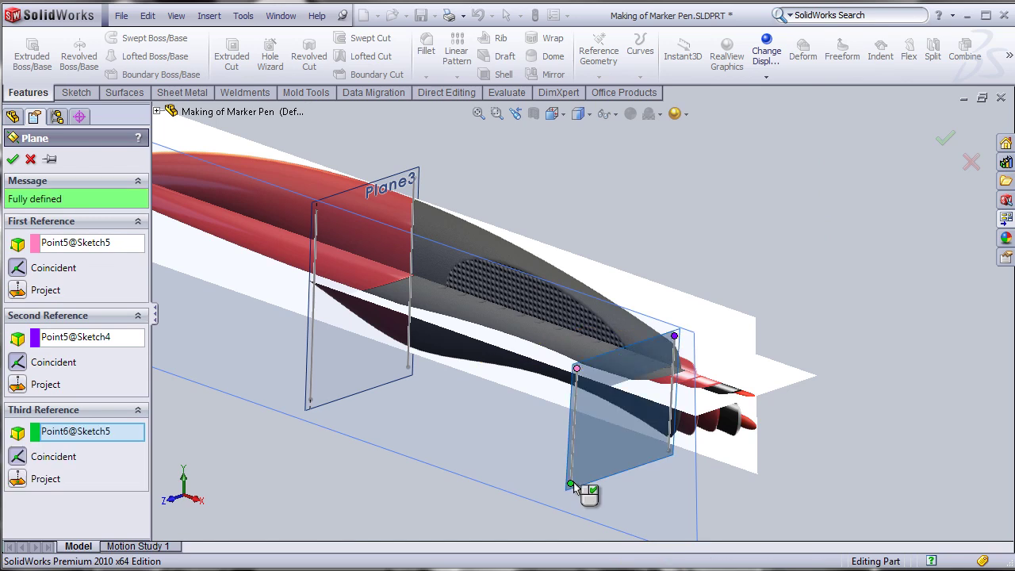
{"action": "left_click", "coordinate": [13, 159]}
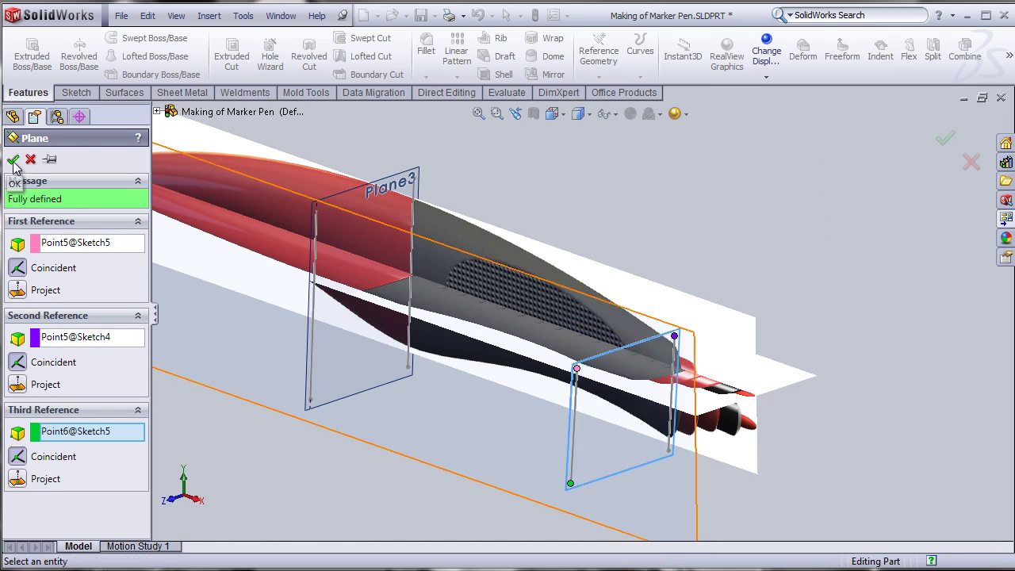
Step: Switch to the front view and hide Plane1, the plane offset from the Front Plane
{"action": "key", "text": "ctrl+1"}
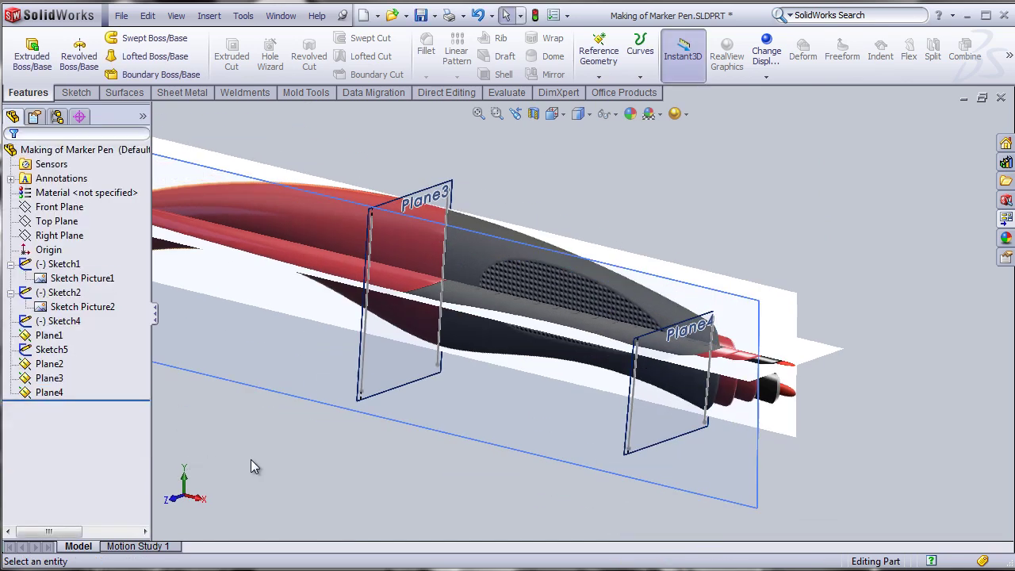
{"action": "scroll", "coordinate": [626, 315], "scroll_direction": "down", "scroll_amount": 2}
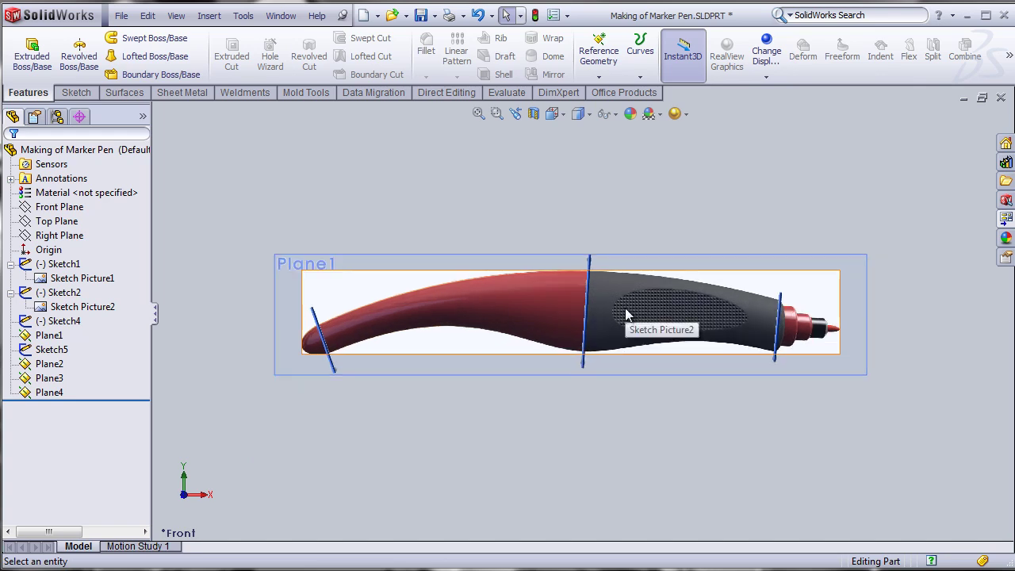
{"action": "right_click", "coordinate": [290, 272]}
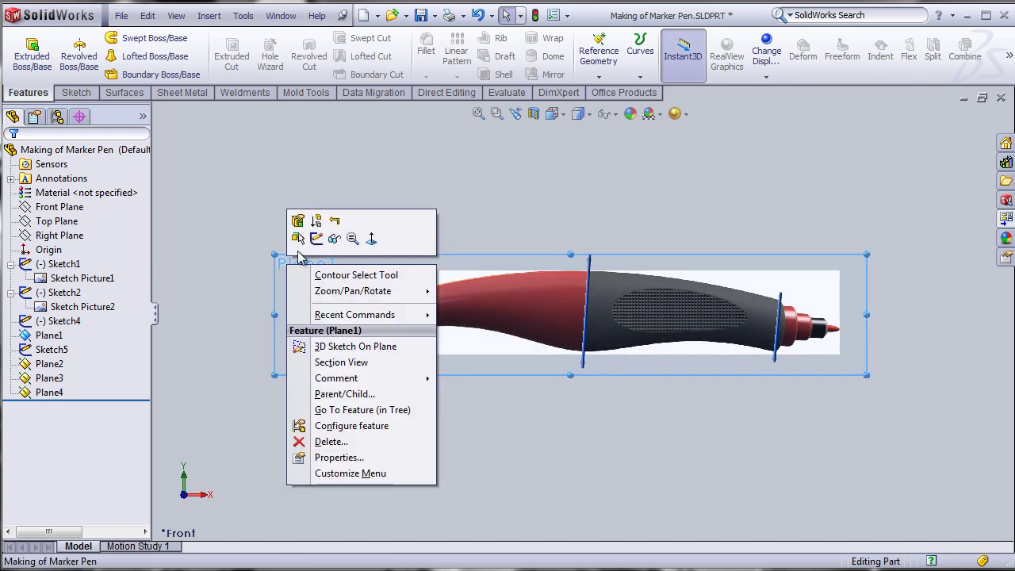
{"action": "left_click", "coordinate": [333, 235]}
Step: Enlarge the displayed borders of the three cross-section planes so that each extends past both sides of the pen pictures
{"action": "middle_click_drag", "start_coordinate": [504, 431], "coordinate": [442, 464]}
{"action": "left_click", "coordinate": [514, 264]}
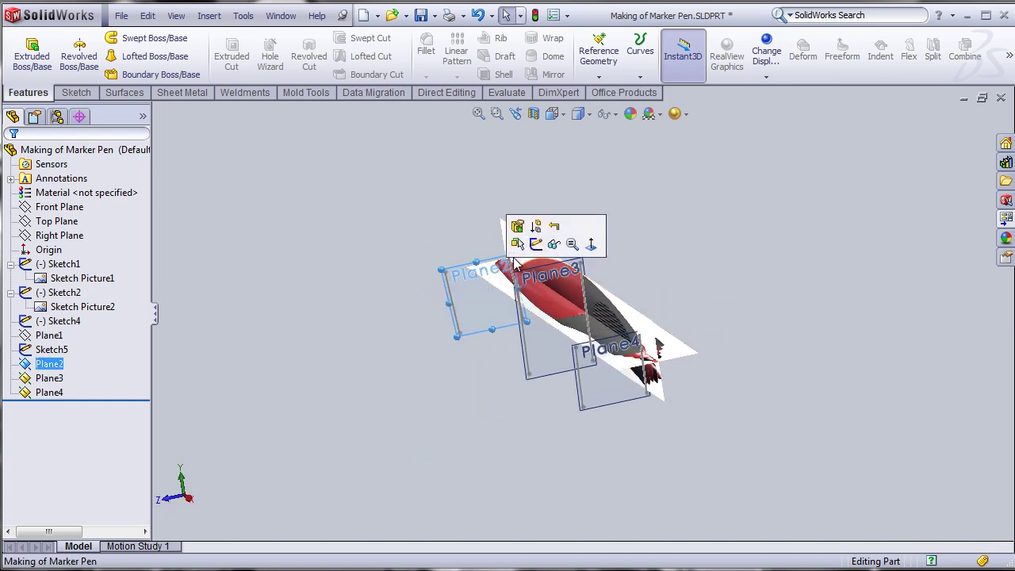
{"action": "left_click", "coordinate": [653, 379]}
{"action": "left_click_drag", "start_coordinate": [656, 335], "coordinate": [712, 259]}
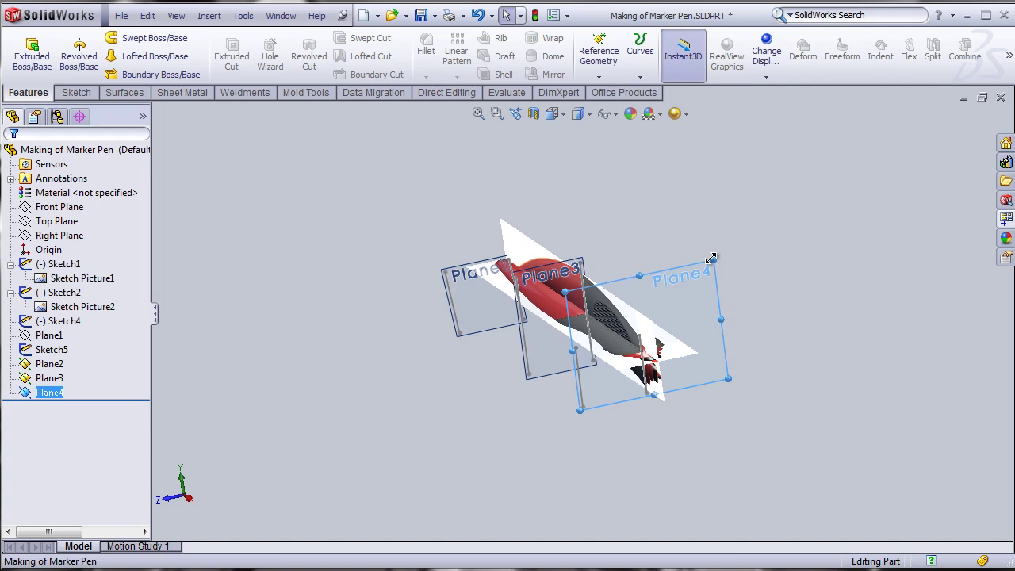
{"action": "left_click", "coordinate": [555, 289]}
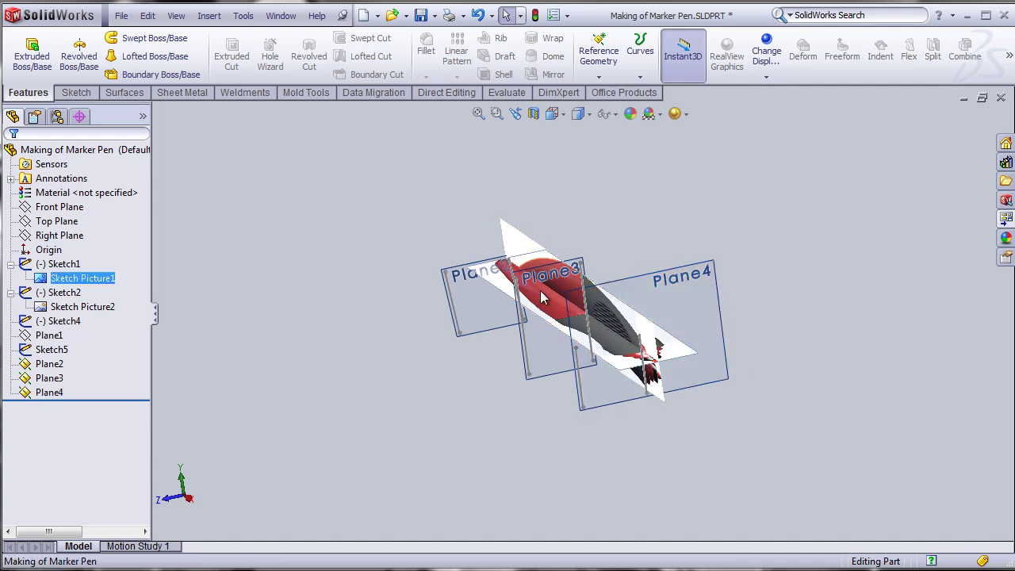
{"action": "left_click", "coordinate": [581, 272]}
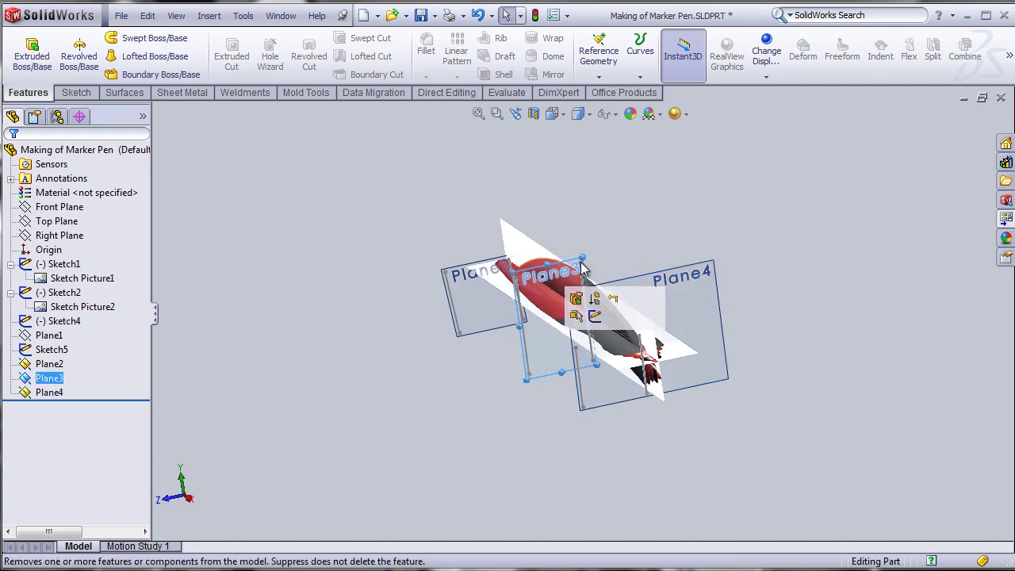
{"action": "middle_click_drag", "start_coordinate": [583, 269], "coordinate": [440, 393]}
{"action": "middle_click_drag", "start_coordinate": [421, 446], "coordinate": [357, 466]}
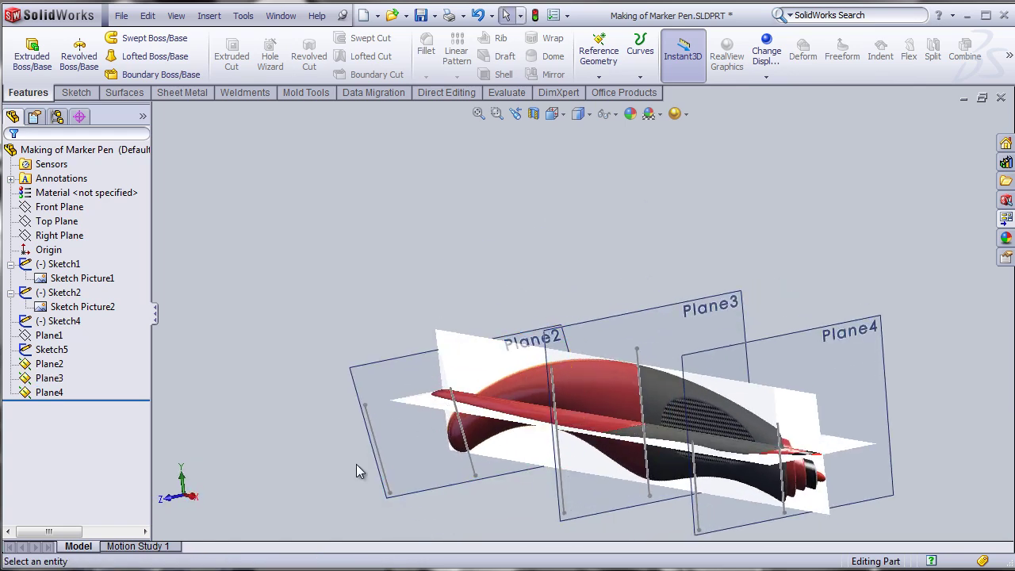
Step: Hide Sketch4 and Sketch5, the two sketches containing the cross lines
{"action": "left_click", "coordinate": [59, 320]}
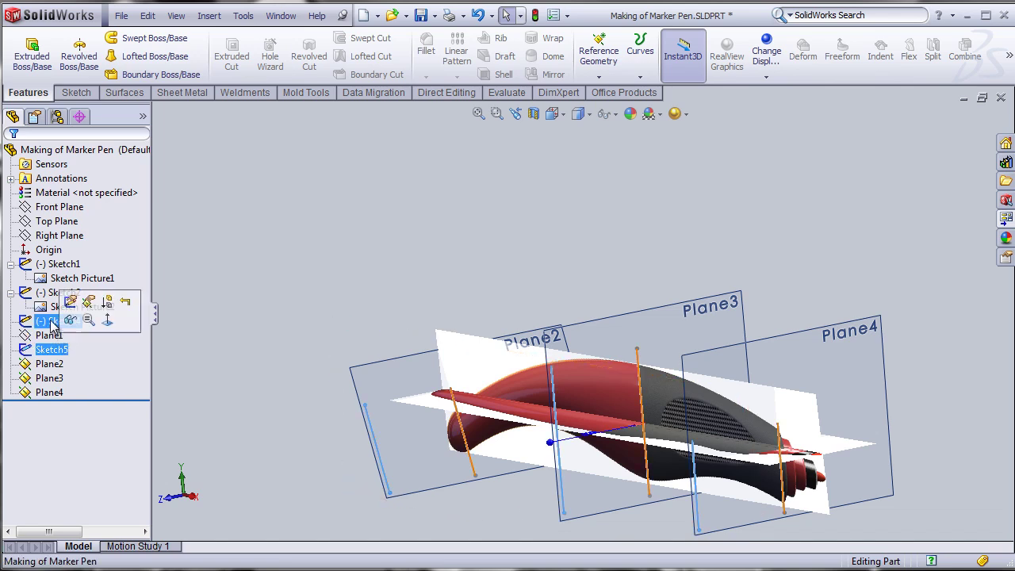
{"action": "left_click", "coordinate": [237, 391]}
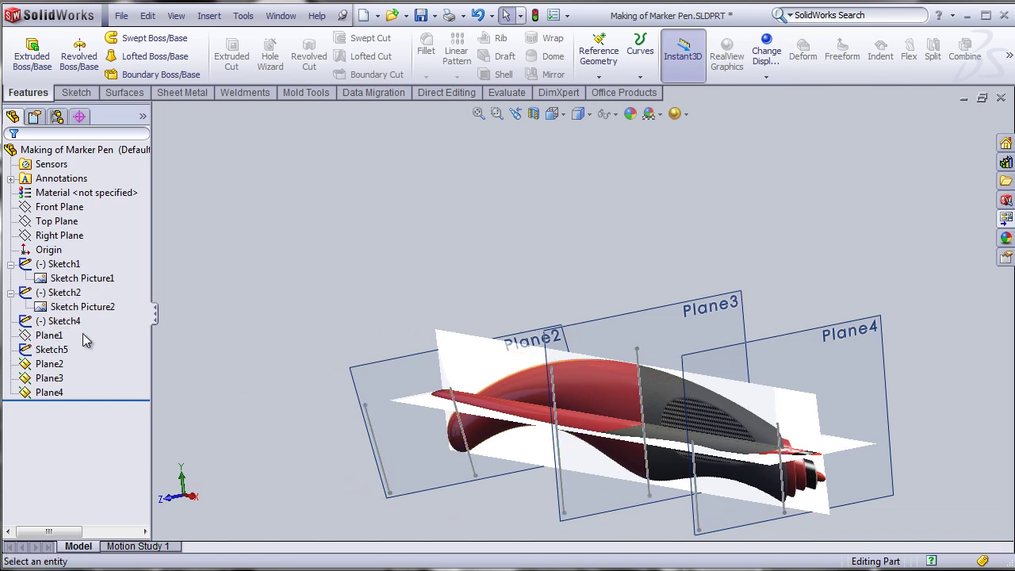
{"action": "right_click", "coordinate": [73, 328]}
{"action": "key", "text": "Escape"}
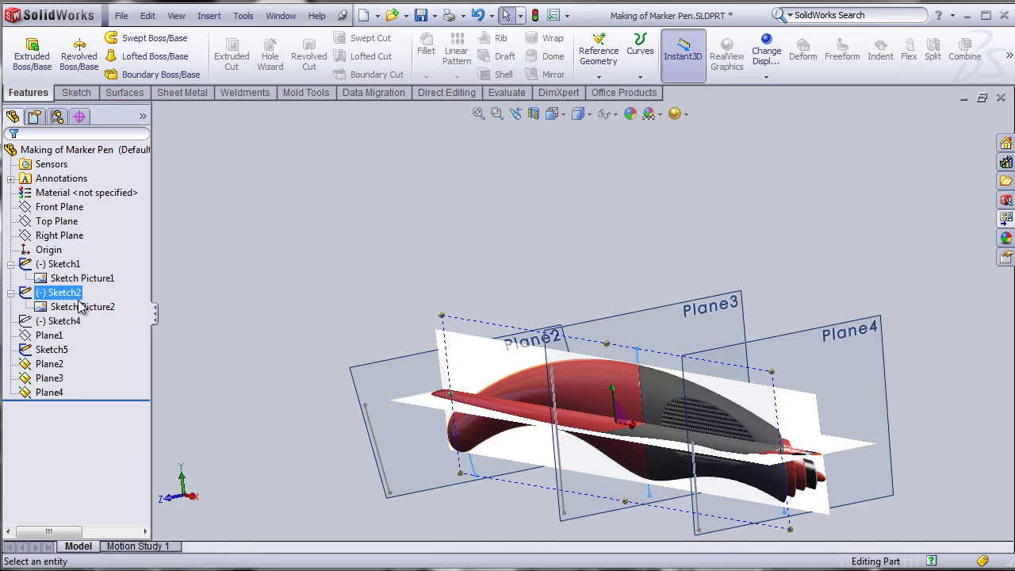
{"action": "right_click", "coordinate": [48, 349]}
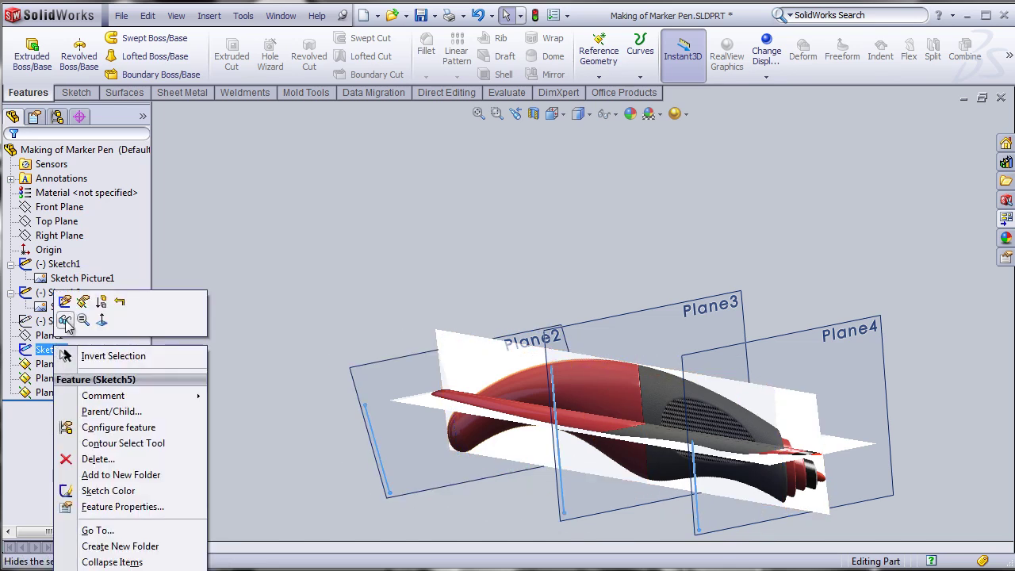
{"action": "left_click", "coordinate": [307, 421]}
{"action": "scroll", "coordinate": [349, 449], "scroll_direction": "down", "scroll_amount": 2}
{"action": "scroll", "coordinate": [349, 449], "scroll_direction": "up", "scroll_amount": 2}
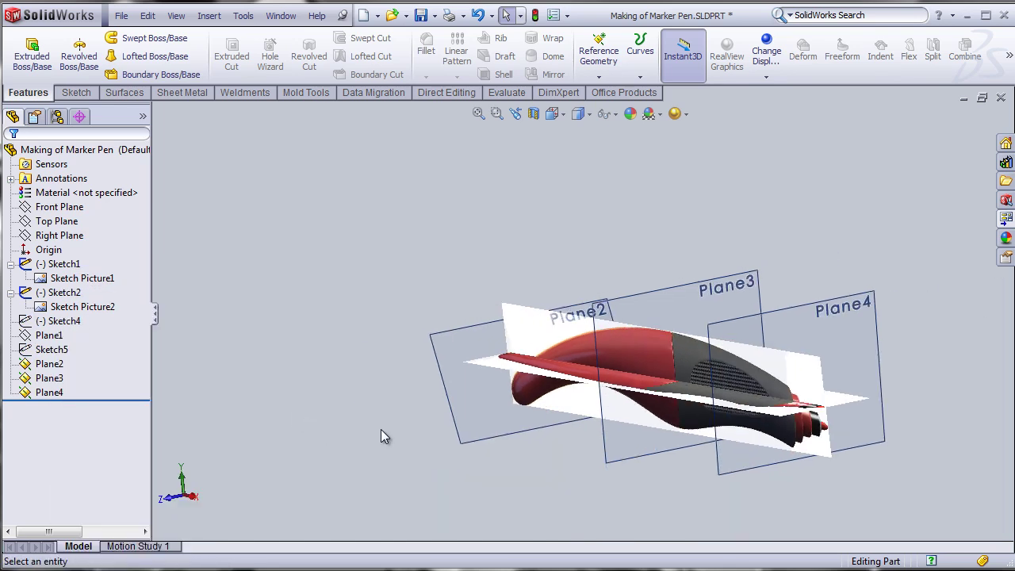
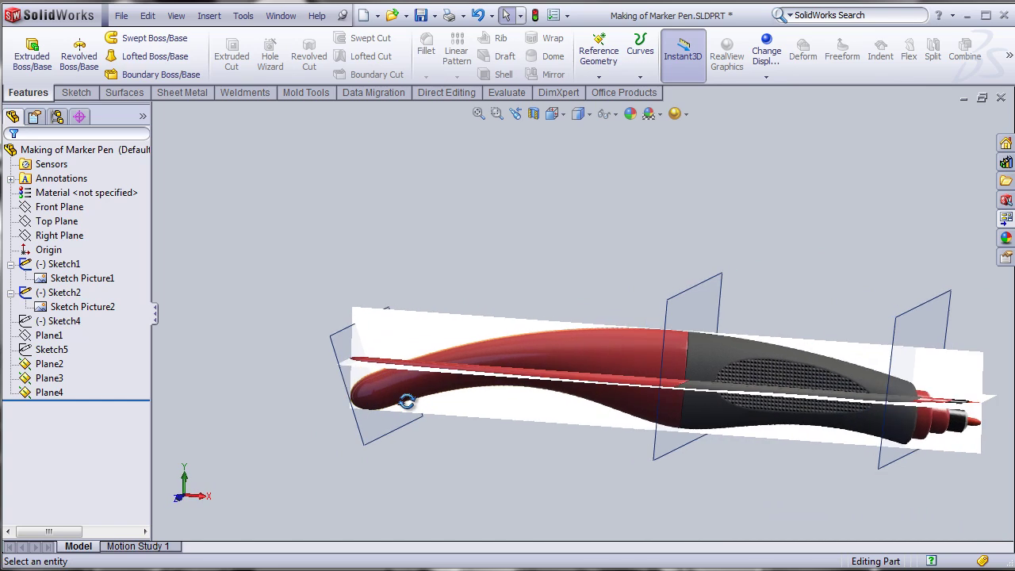
Step: Make the side-view picture of the pen semi-transparent with full image transparency at 0.53
{"action": "mouse_move", "coordinate": [408, 381]}
{"action": "middle_mouse_down"}
{"action": "mouse_move", "coordinate": [379, 433]}
{"action": "mouse_move", "coordinate": [410, 397]}
{"action": "mouse_move", "coordinate": [397, 415]}
{"action": "mouse_move", "coordinate": [397, 404]}
{"action": "mouse_move", "coordinate": [449, 447]}
{"action": "middle_mouse_up"}
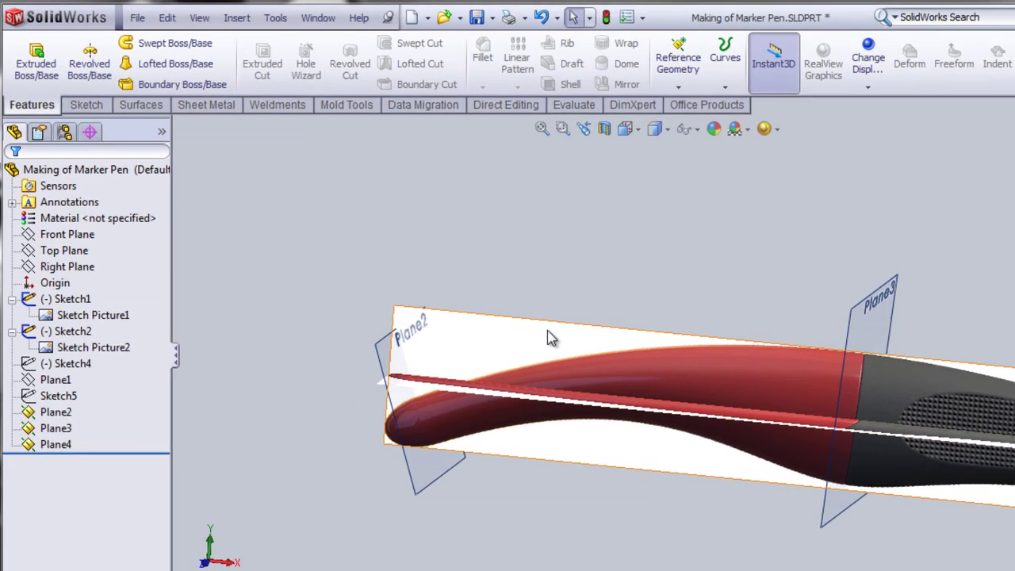
{"action": "double_click", "coordinate": [551, 337]}
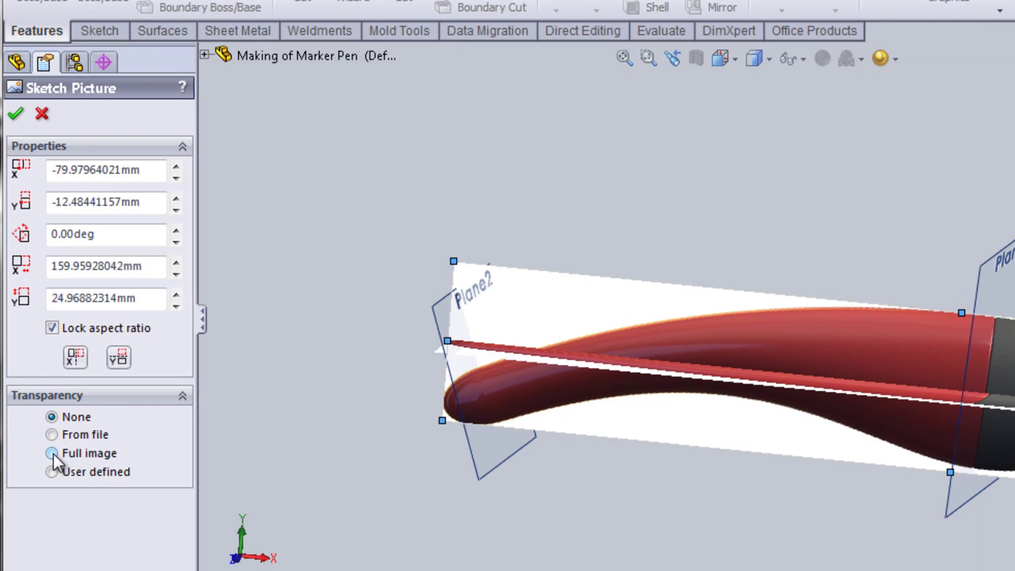
{"action": "left_click", "coordinate": [52, 454]}
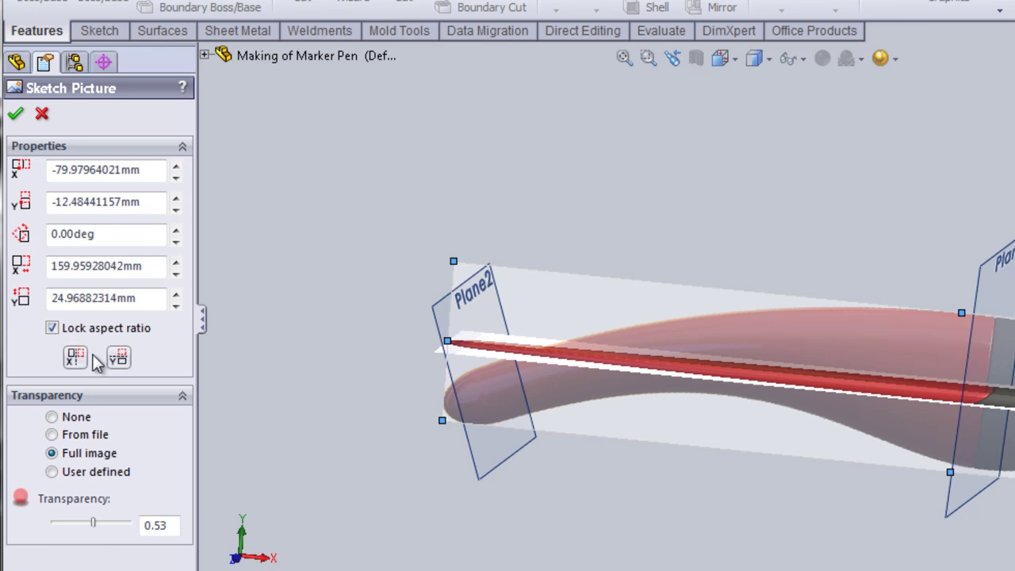
{"action": "left_click", "coordinate": [15, 113]}
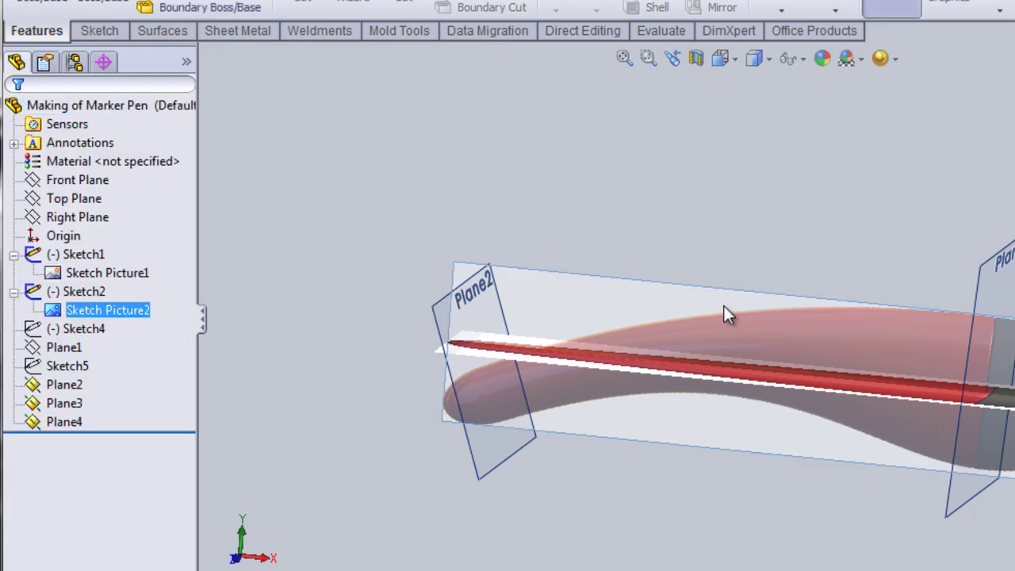
Step: Apply adjustable full image transparency to the top-view picture, Sketch Picture1, so both pen pictures are see-through
{"action": "middle_click_drag", "start_coordinate": [754, 229], "coordinate": [730, 294]}
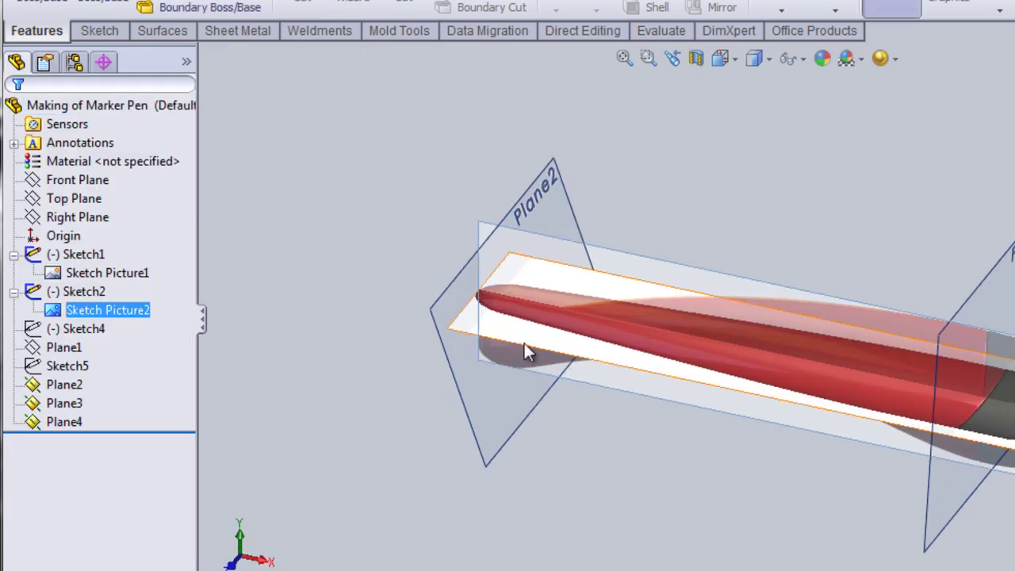
{"action": "mouse_move", "coordinate": [558, 474]}
{"action": "middle_mouse_down"}
{"action": "mouse_move", "coordinate": [556, 514]}
{"action": "mouse_move", "coordinate": [559, 500]}
{"action": "middle_mouse_up"}
{"action": "left_click", "coordinate": [597, 334]}
{"action": "double_click", "coordinate": [597, 342]}
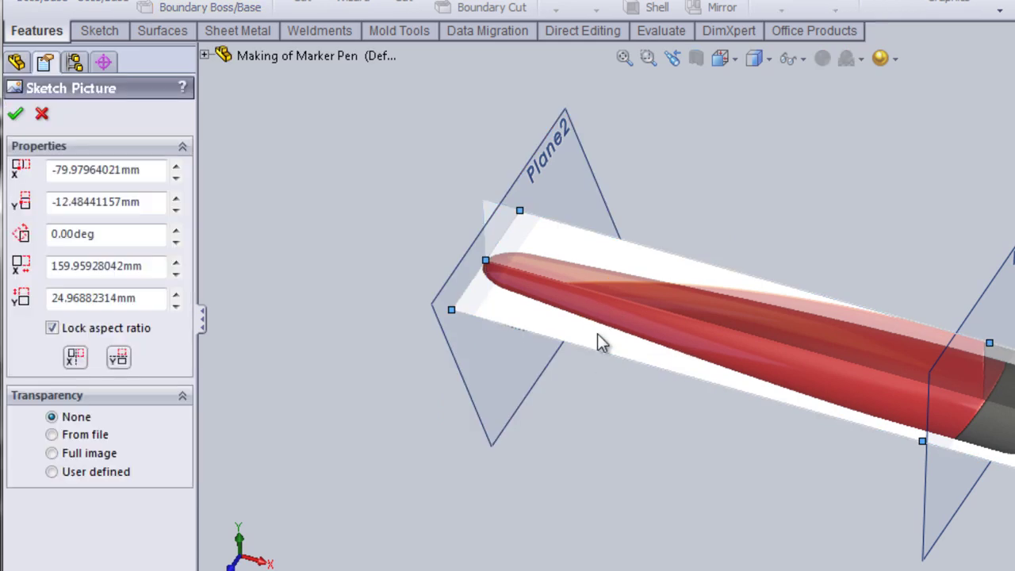
{"action": "left_click", "coordinate": [52, 453]}
{"action": "left_click", "coordinate": [111, 525]}
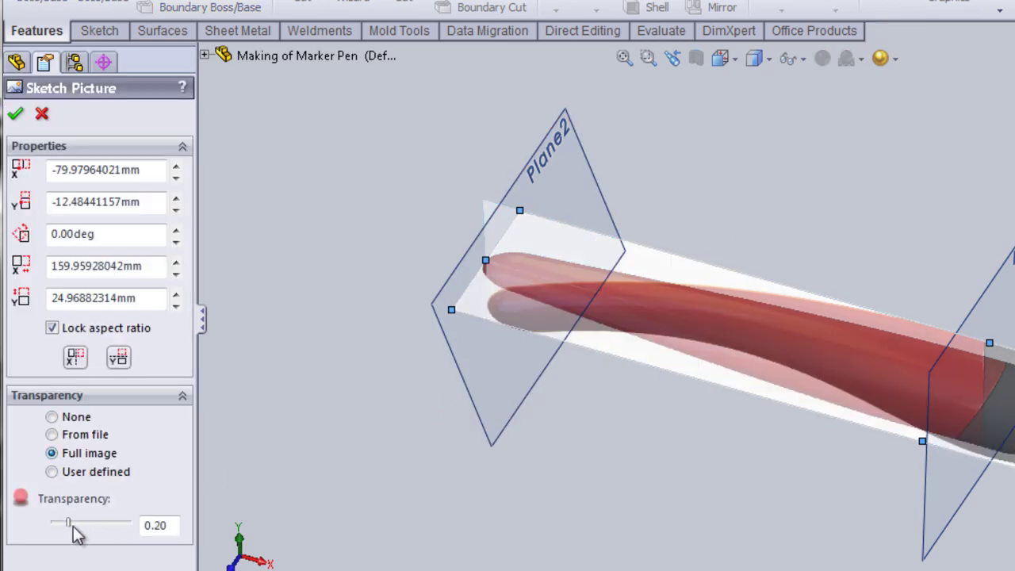
{"action": "left_click_drag", "start_coordinate": [68, 524], "coordinate": [103, 525]}
{"action": "left_click", "coordinate": [15, 114]}
{"action": "mouse_move", "coordinate": [273, 398]}
{"action": "middle_mouse_down"}
{"action": "mouse_move", "coordinate": [352, 410]}
{"action": "mouse_move", "coordinate": [365, 313]}
{"action": "middle_mouse_up"}
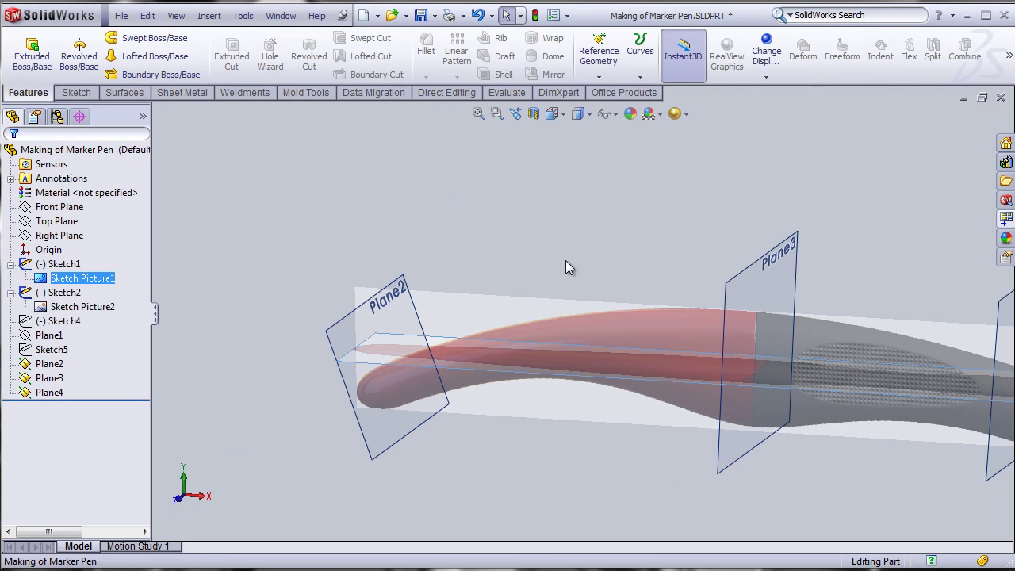
Step: Hide Sketch1 with the top-view picture and switch to the front view
{"action": "right_click", "coordinate": [86, 284]}
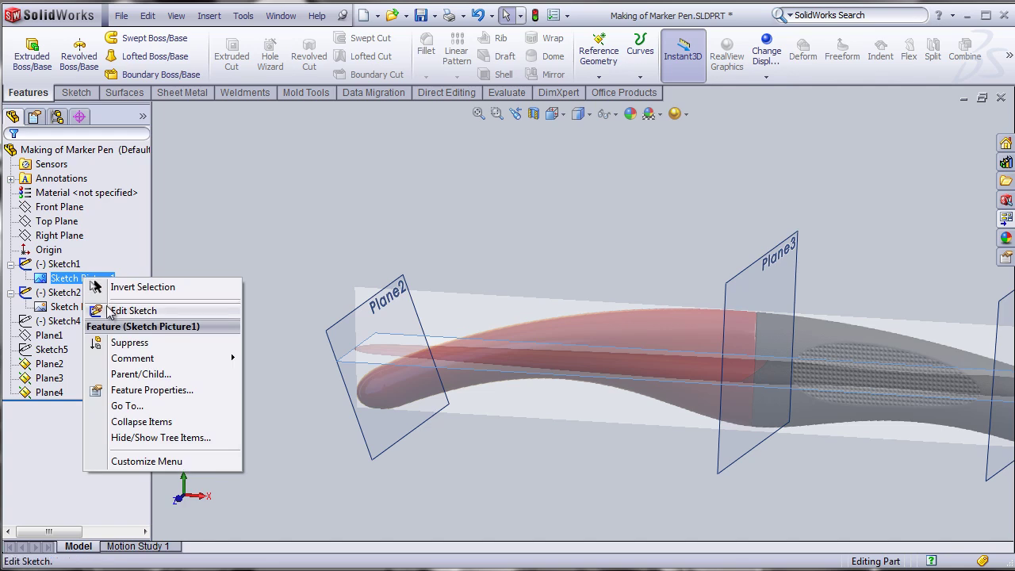
{"action": "left_click", "coordinate": [93, 287]}
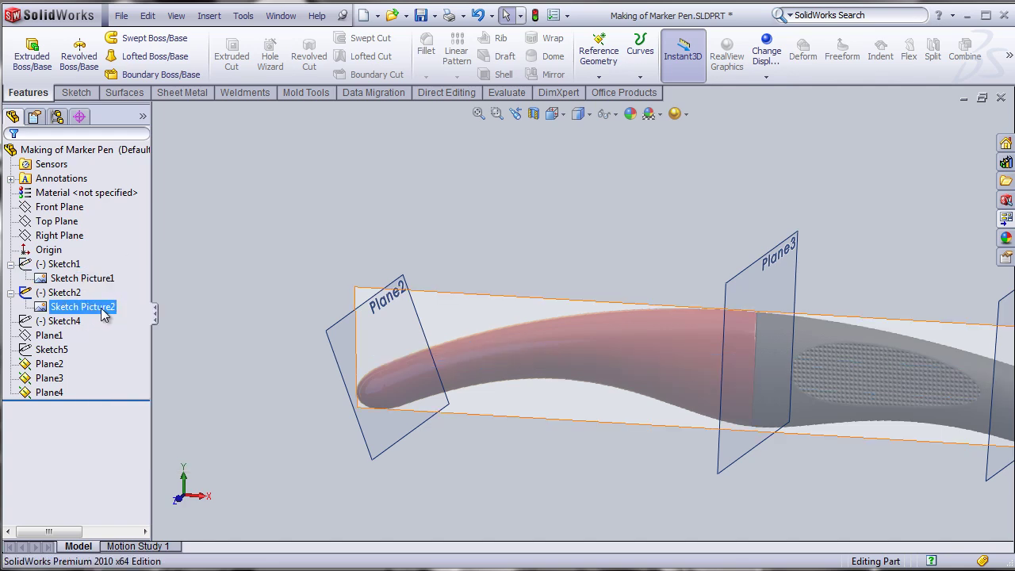
{"action": "left_click", "coordinate": [208, 433]}
{"action": "key", "text": "ctrl+1"}
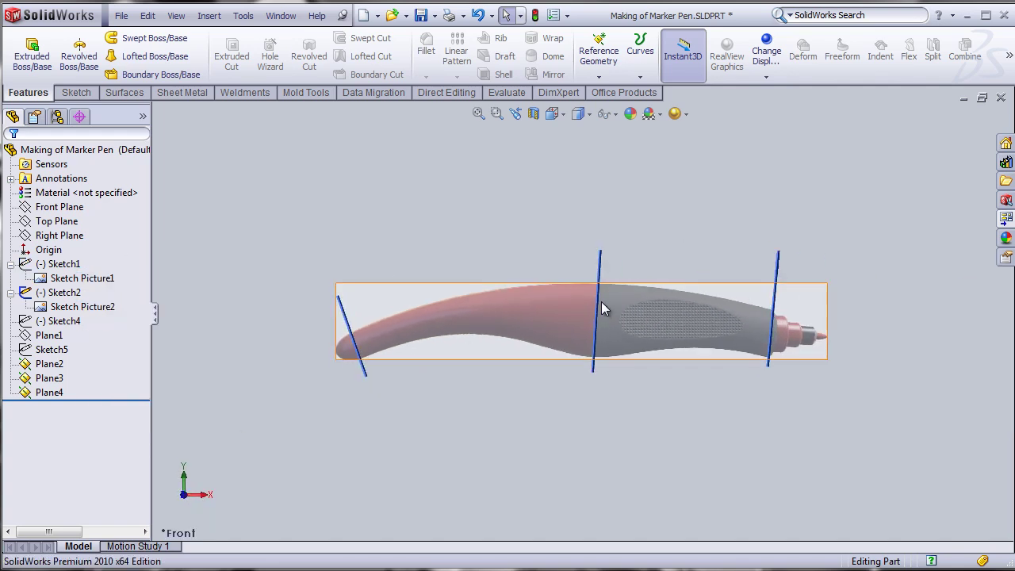
Step: Sketch a two-point spline on the Front Plane, from the pen's upper edge at Plane2 to its upper edge at Plane4
{"action": "scroll", "coordinate": [600, 313], "scroll_direction": "down", "scroll_amount": 3}
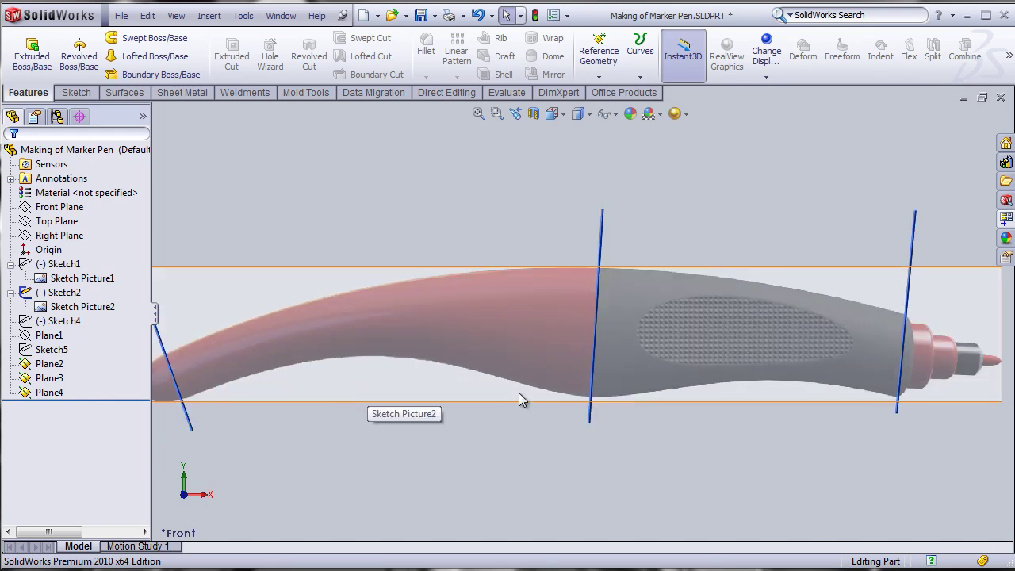
{"action": "scroll", "coordinate": [519, 392], "scroll_direction": "up", "scroll_amount": 2}
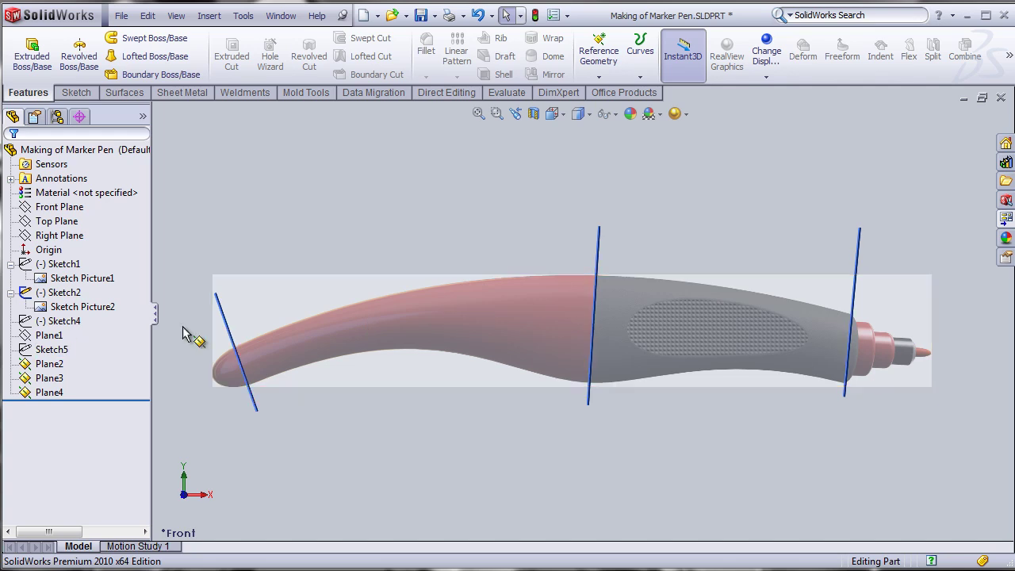
{"action": "scroll", "coordinate": [346, 335], "scroll_direction": "down", "scroll_amount": 3}
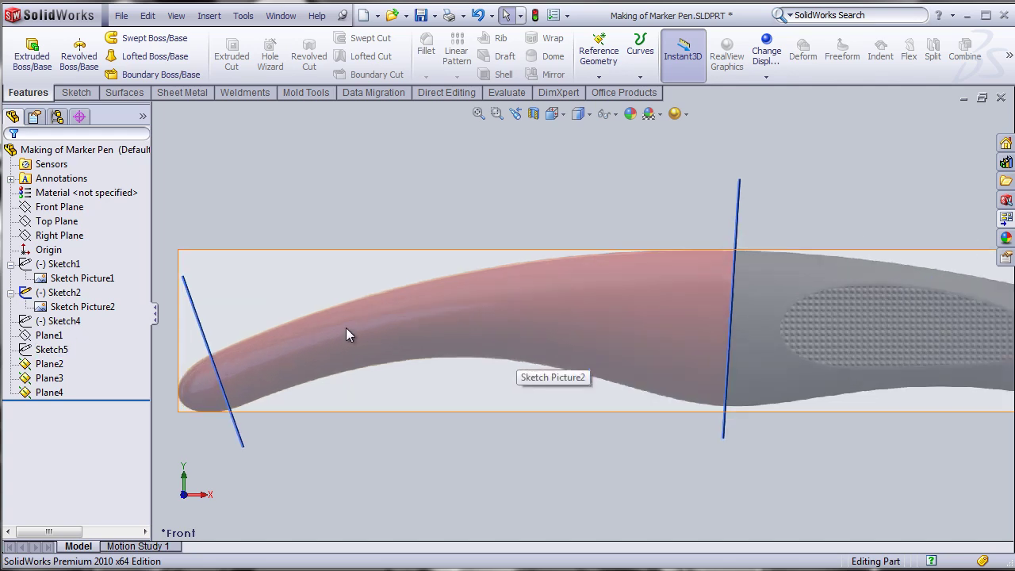
{"action": "left_click", "coordinate": [57, 213]}
{"action": "left_click", "coordinate": [78, 182]}
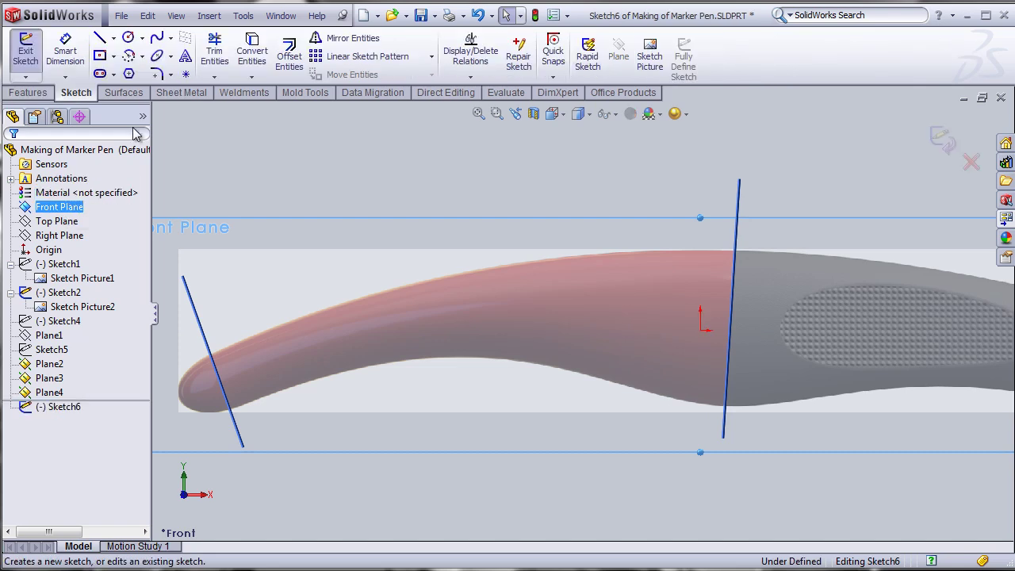
{"action": "left_click", "coordinate": [157, 39]}
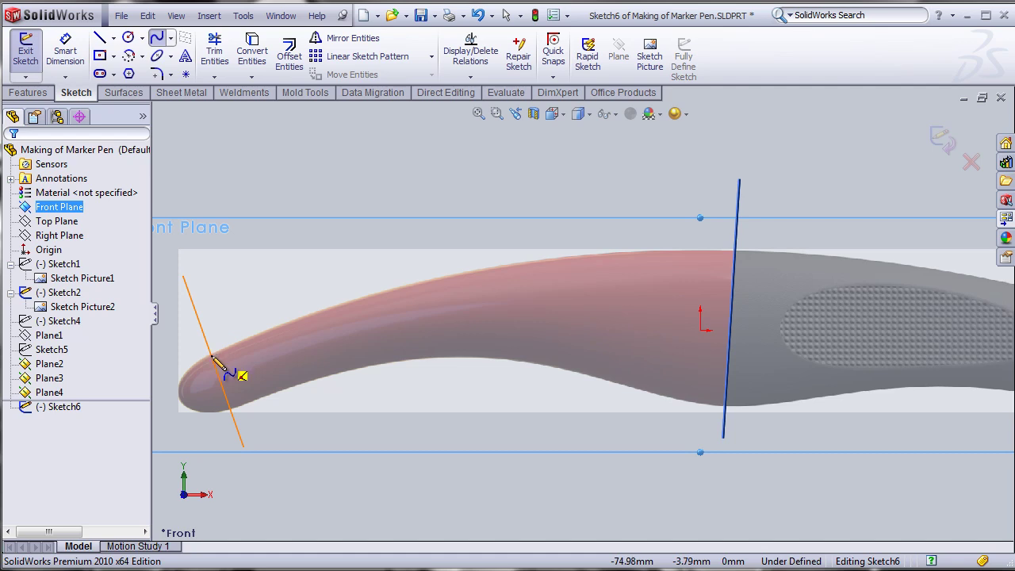
{"action": "left_click", "coordinate": [224, 363]}
{"action": "left_click", "coordinate": [731, 347]}
{"action": "scroll", "coordinate": [748, 340], "scroll_direction": "down", "scroll_amount": 3}
{"action": "scroll", "coordinate": [855, 317], "scroll_direction": "down", "scroll_amount": 2}
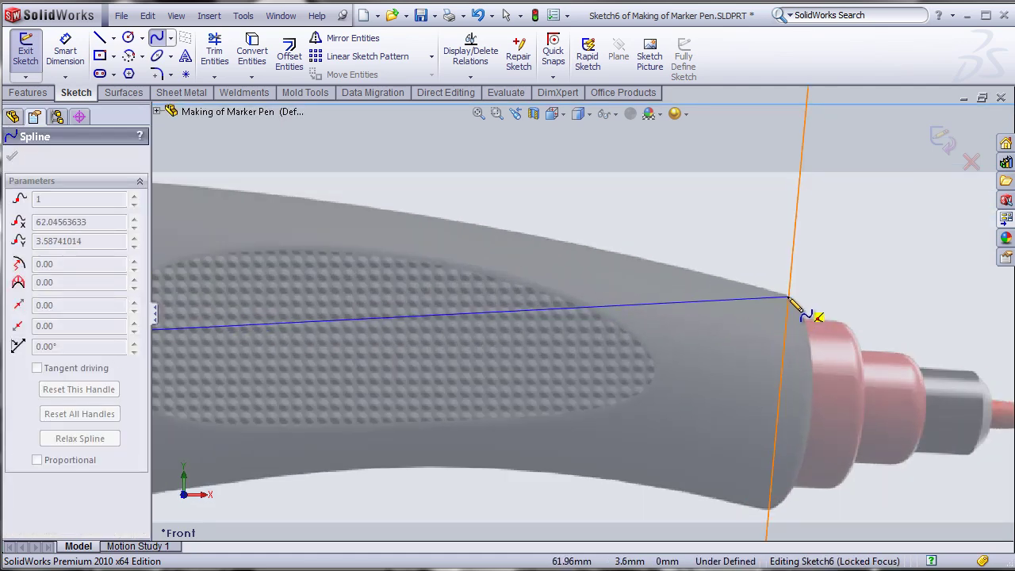
{"action": "right_click", "coordinate": [737, 333]}
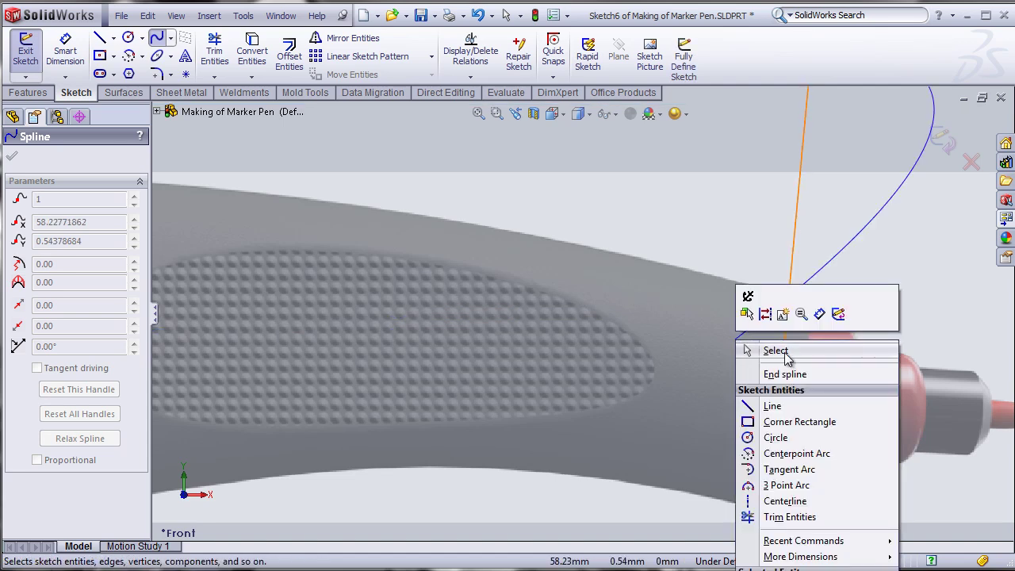
{"action": "left_click", "coordinate": [767, 352]}
Step: Shape the spline with its end tangency handles so it follows the pen's upper outline in the side picture
{"action": "scroll", "coordinate": [676, 349], "scroll_direction": "down", "scroll_amount": 2}
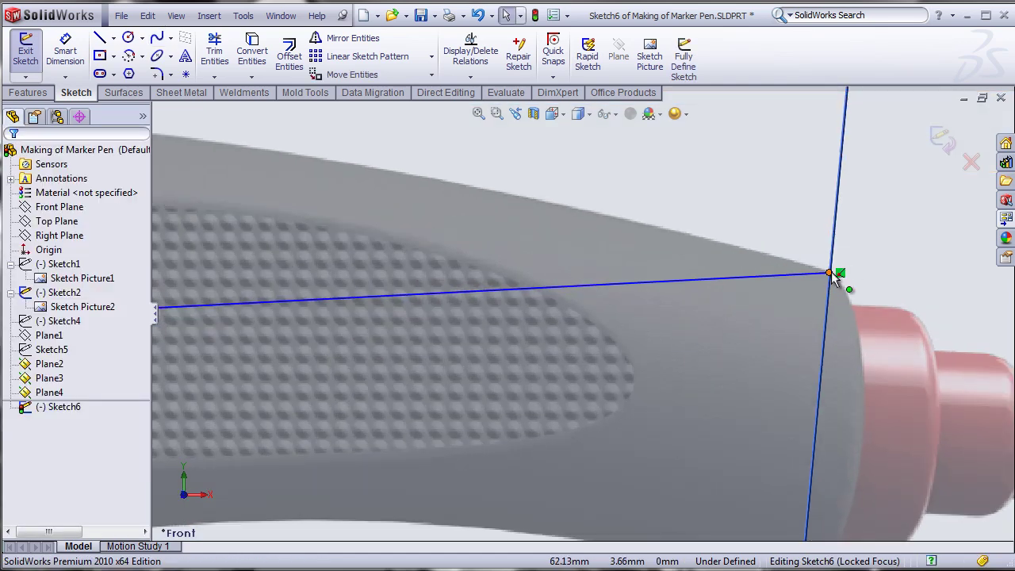
{"action": "left_click", "coordinate": [829, 273]}
{"action": "scroll", "coordinate": [665, 333], "scroll_direction": "up", "scroll_amount": 8}
{"action": "scroll", "coordinate": [406, 295], "scroll_direction": "down", "scroll_amount": 2}
{"action": "scroll", "coordinate": [444, 305], "scroll_direction": "up", "scroll_amount": 2}
{"action": "scroll", "coordinate": [618, 315], "scroll_direction": "down", "scroll_amount": 2}
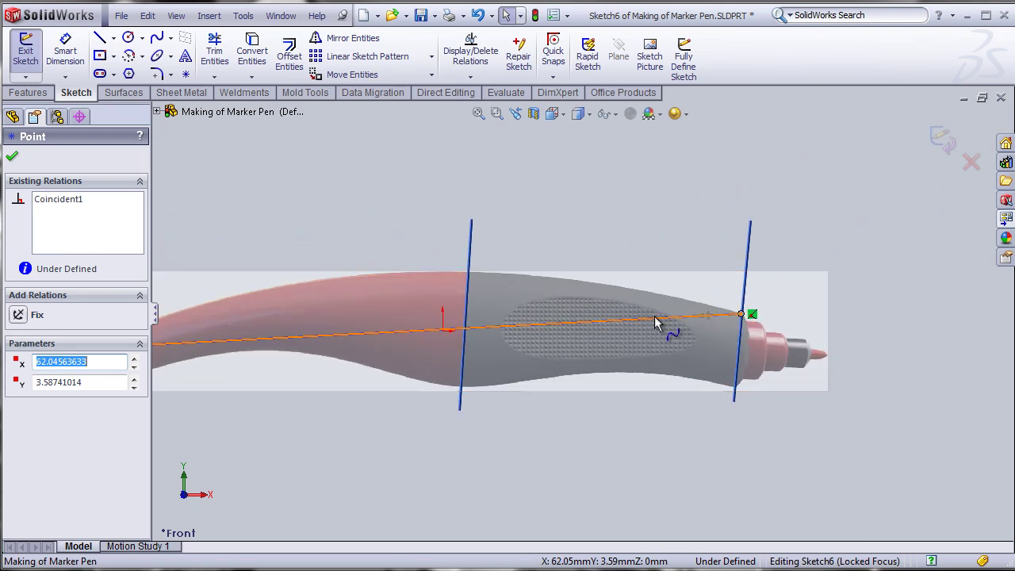
{"action": "left_click_drag", "start_coordinate": [694, 320], "coordinate": [434, 323]}
{"action": "scroll", "coordinate": [444, 329], "scroll_direction": "down", "scroll_amount": 3}
{"action": "scroll", "coordinate": [330, 346], "scroll_direction": "up", "scroll_amount": 5}
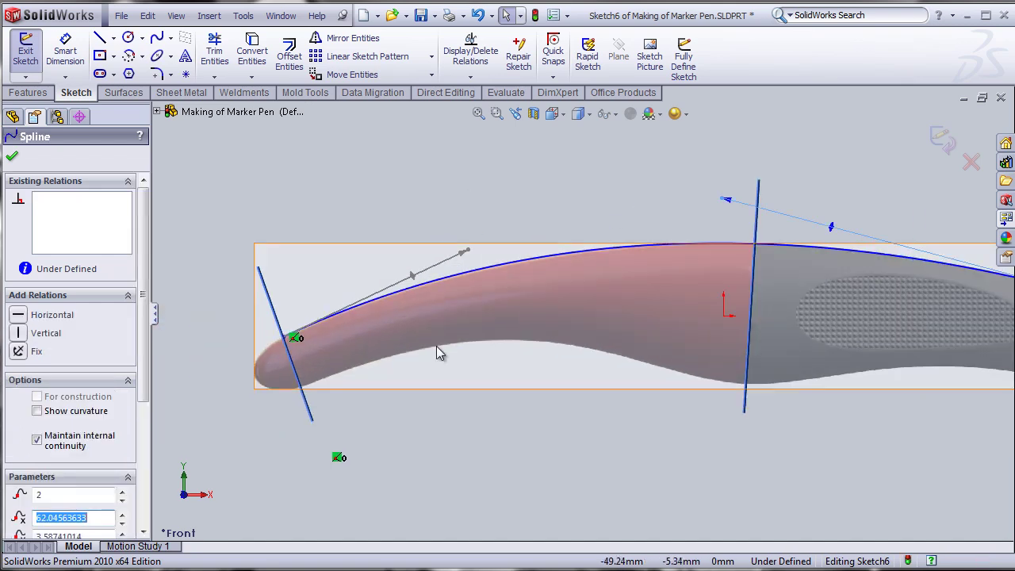
{"action": "scroll", "coordinate": [426, 311], "scroll_direction": "down", "scroll_amount": 3}
{"action": "scroll", "coordinate": [872, 306], "scroll_direction": "up", "scroll_amount": 3}
{"action": "scroll", "coordinate": [900, 314], "scroll_direction": "down", "scroll_amount": 2}
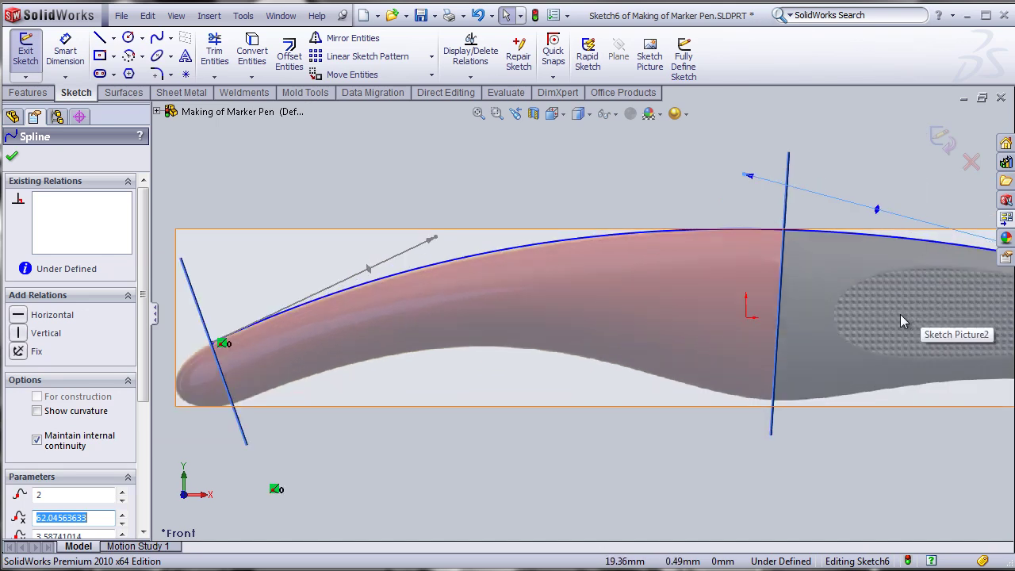
{"action": "scroll", "coordinate": [900, 314], "scroll_direction": "down", "scroll_amount": 2}
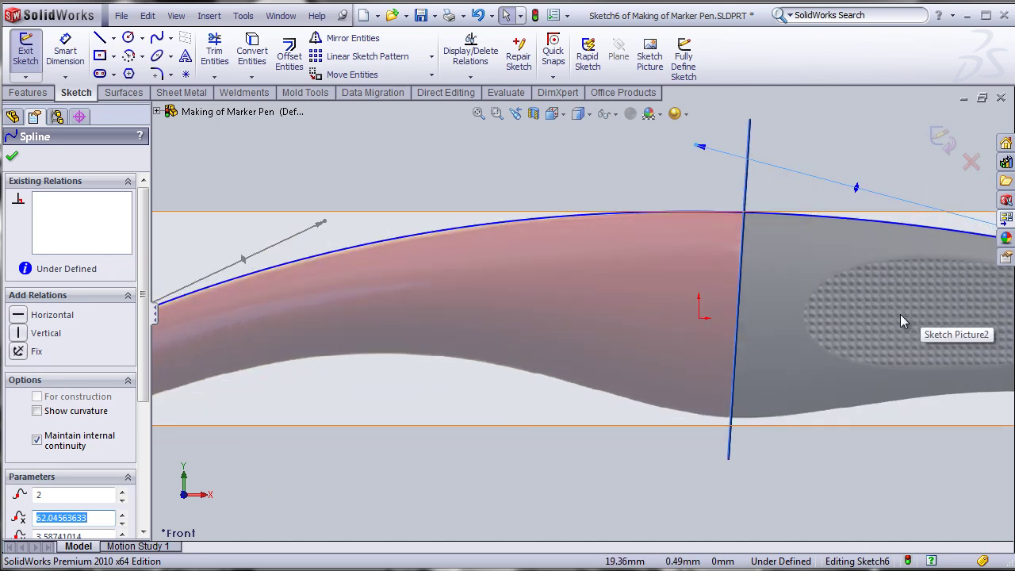
{"action": "left_click", "coordinate": [325, 223]}
{"action": "scroll", "coordinate": [331, 224], "scroll_direction": "up", "scroll_amount": 3}
{"action": "left_click", "coordinate": [476, 299]}
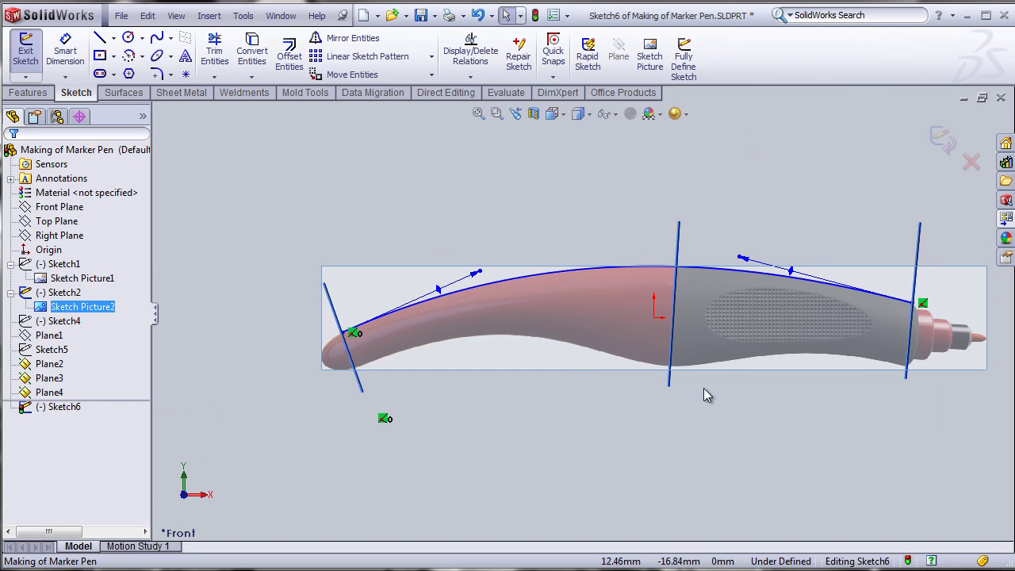
{"action": "scroll", "coordinate": [794, 363], "scroll_direction": "down", "scroll_amount": 1}
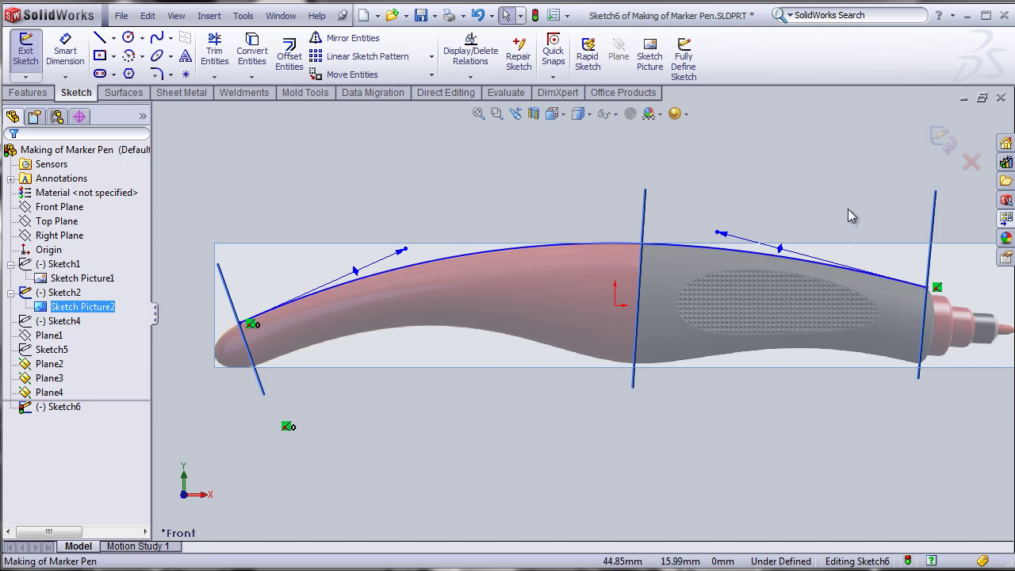
Step: Exit the sketch of the upper outline and rename it Guide Curve 1
{"action": "left_click", "coordinate": [942, 150]}
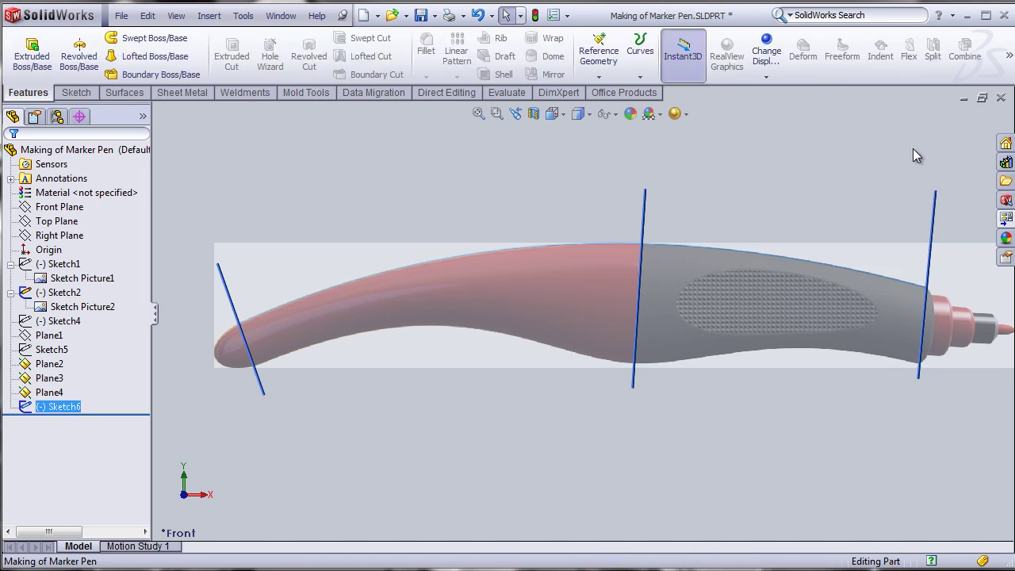
{"action": "left_click", "coordinate": [70, 407]}
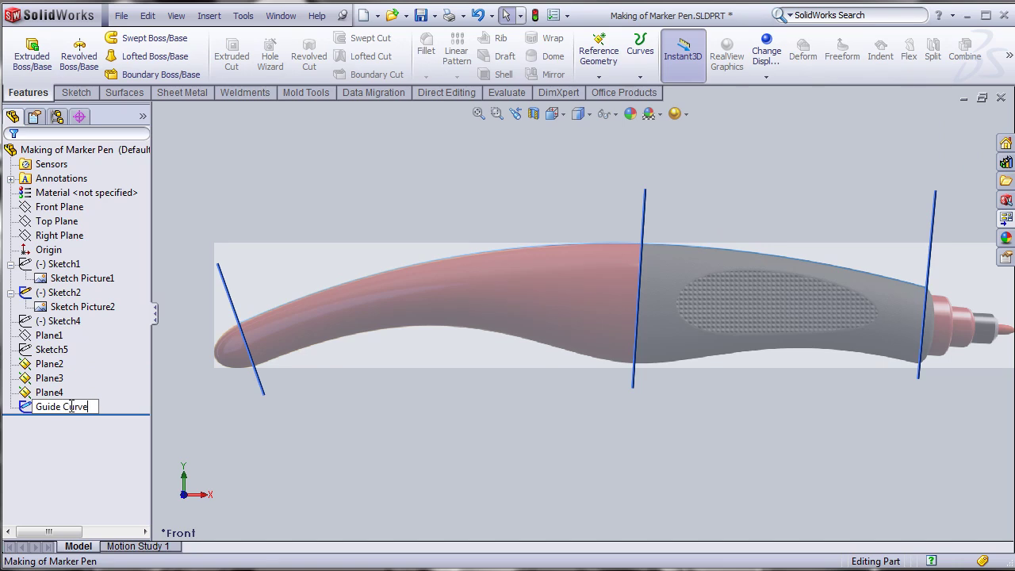
{"action": "left_click", "coordinate": [559, 452]}
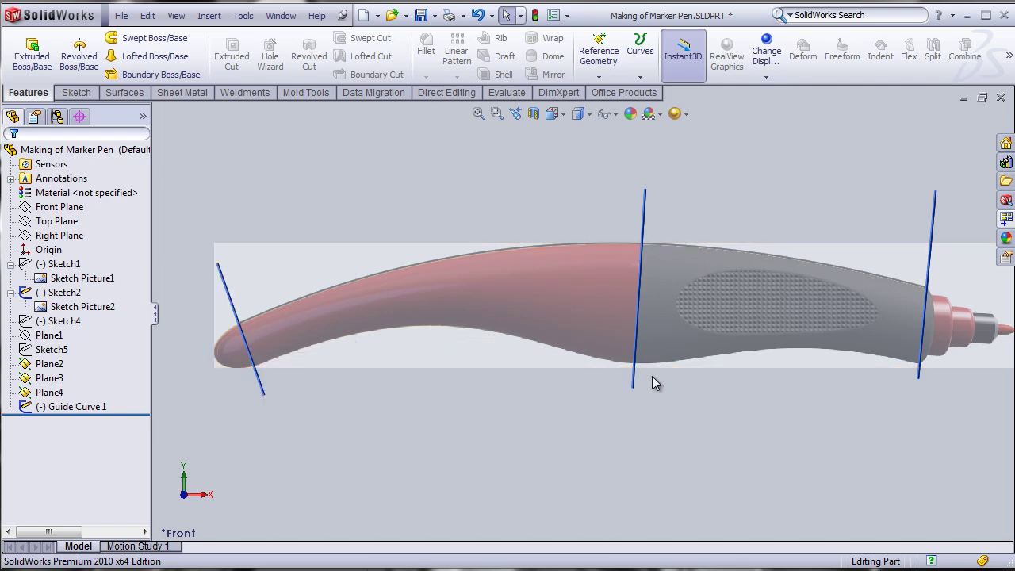
Step: Sketch a three-point spline on the Front Plane through the pen's lower edge at Plane2, Plane3 and Plane4
{"action": "left_click", "coordinate": [48, 208]}
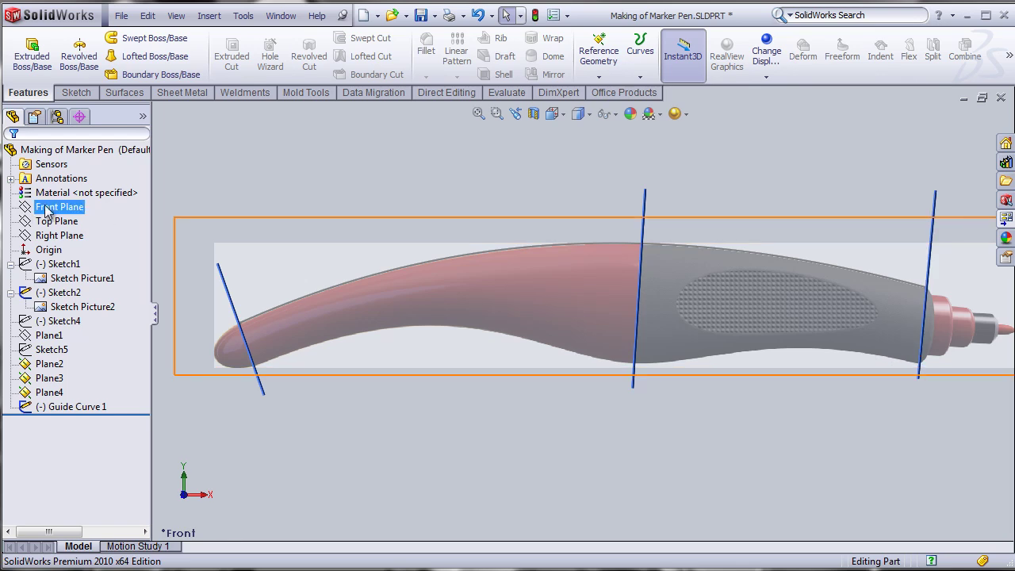
{"action": "left_click", "coordinate": [60, 189]}
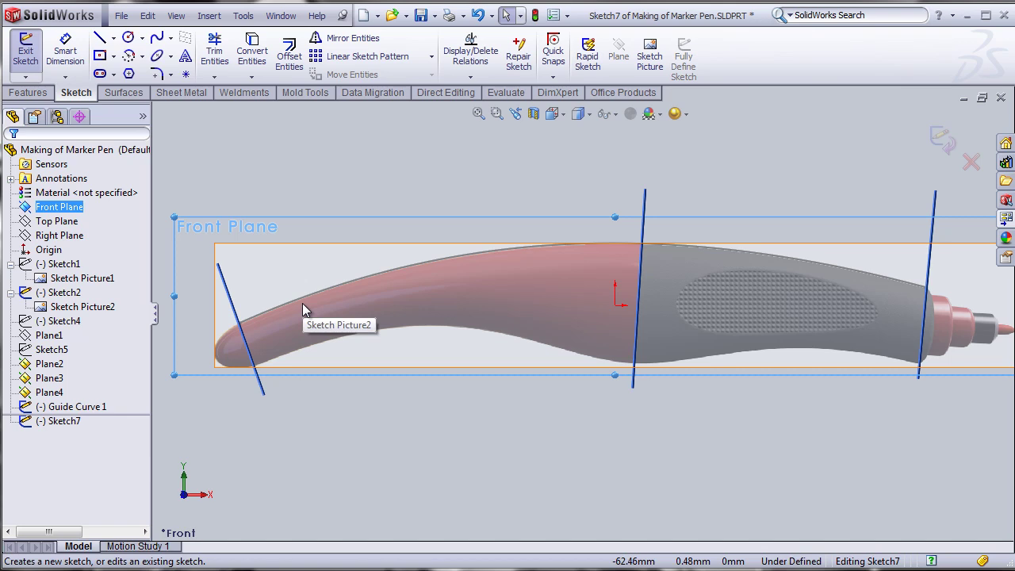
{"action": "left_click", "coordinate": [157, 38]}
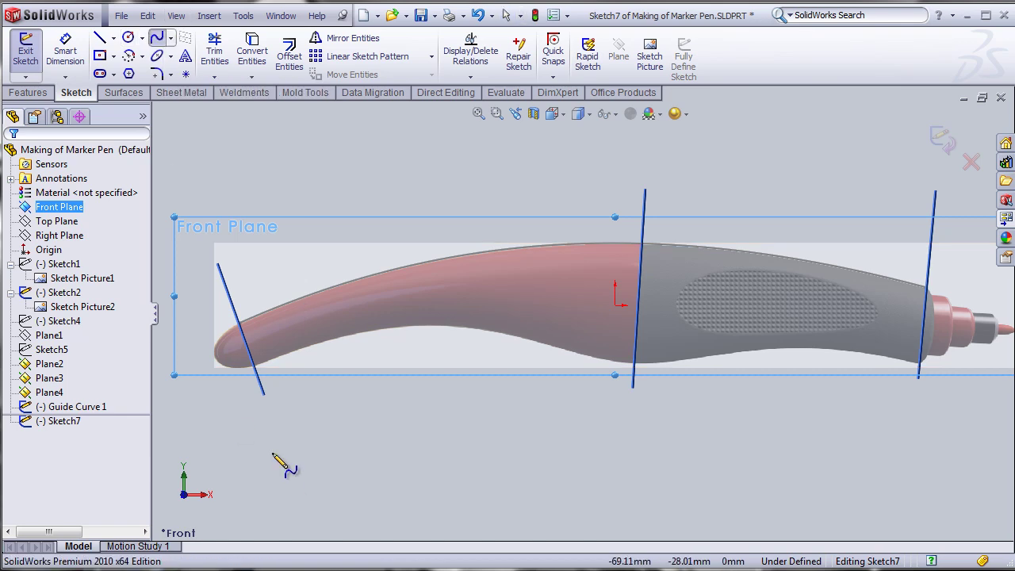
{"action": "scroll", "coordinate": [281, 370], "scroll_direction": "down", "scroll_amount": 5}
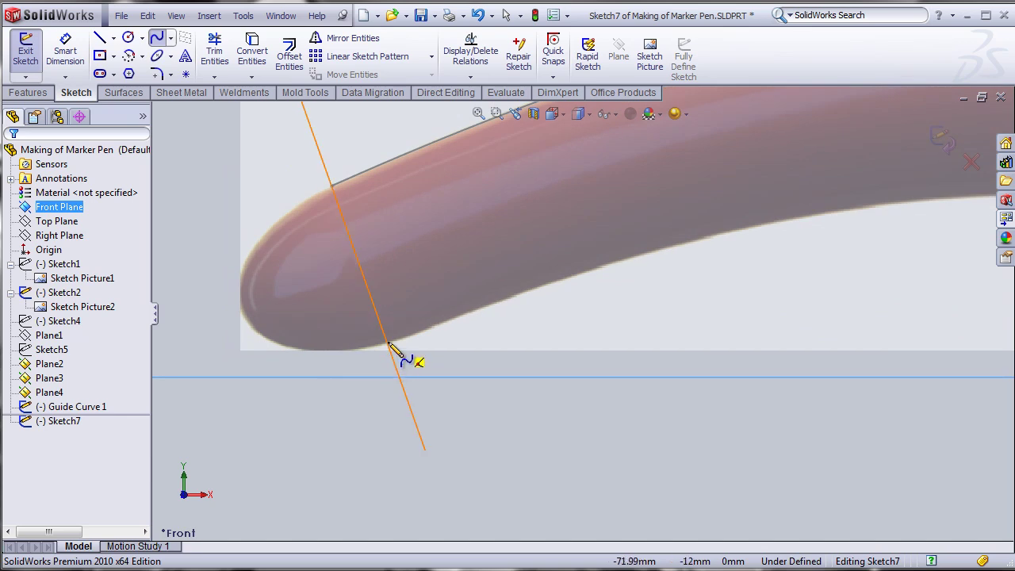
{"action": "left_click", "coordinate": [389, 348]}
{"action": "scroll", "coordinate": [611, 356], "scroll_direction": "down", "scroll_amount": 5}
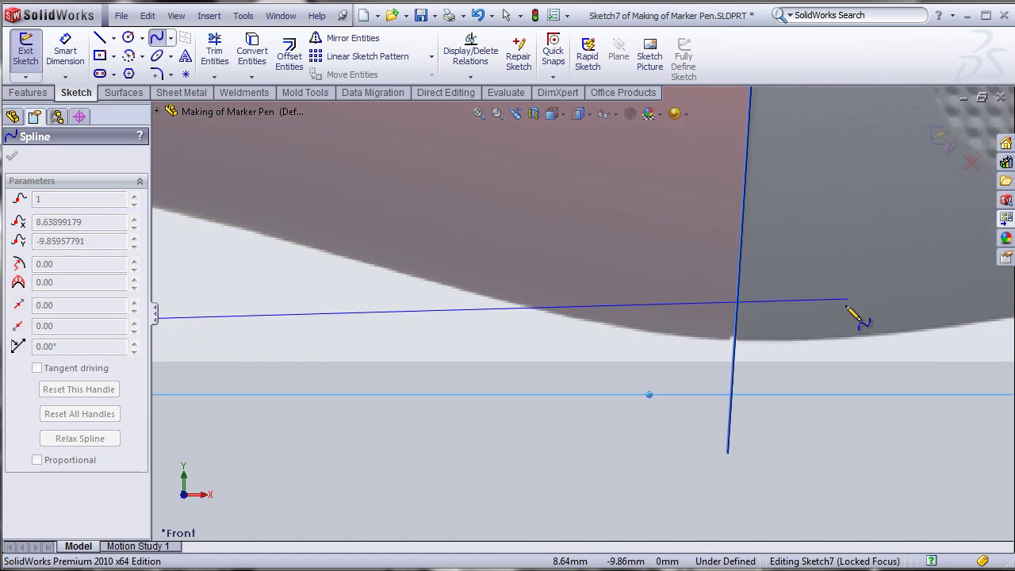
{"action": "scroll", "coordinate": [732, 347], "scroll_direction": "down", "scroll_amount": 3}
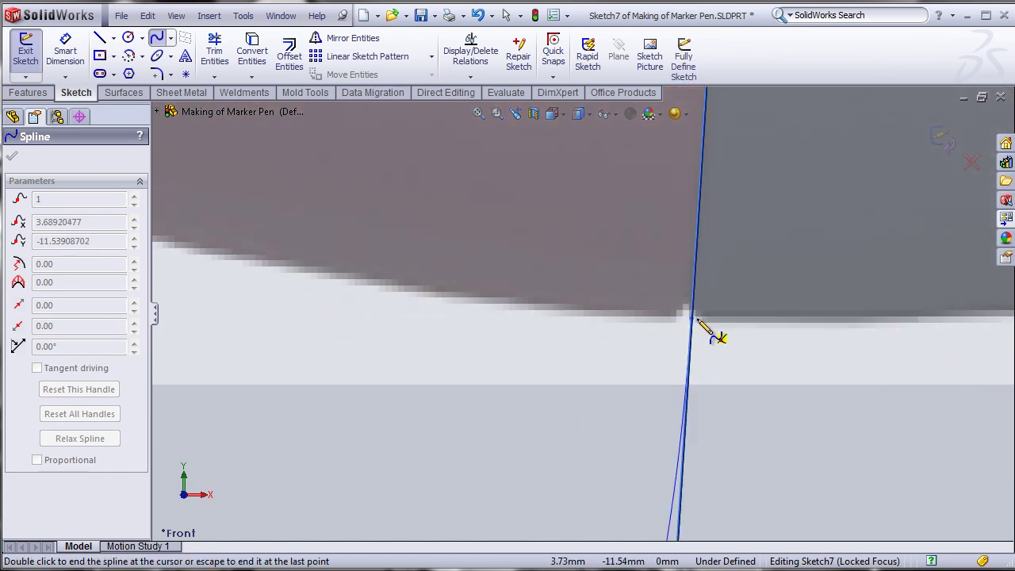
{"action": "scroll", "coordinate": [703, 331], "scroll_direction": "up", "scroll_amount": 4}
{"action": "scroll", "coordinate": [713, 322], "scroll_direction": "down", "scroll_amount": 3}
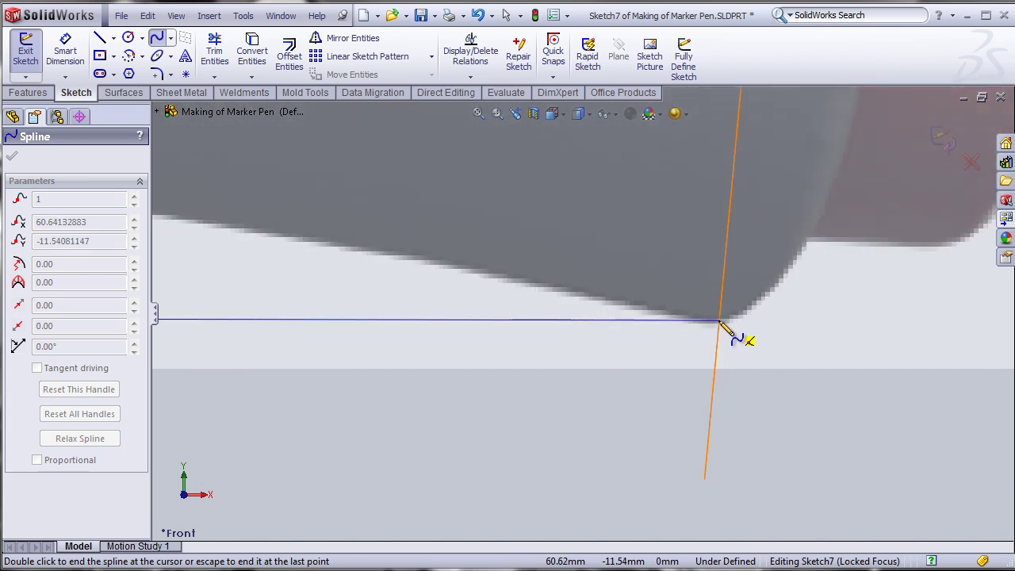
{"action": "left_click", "coordinate": [720, 322]}
{"action": "right_click", "coordinate": [747, 359]}
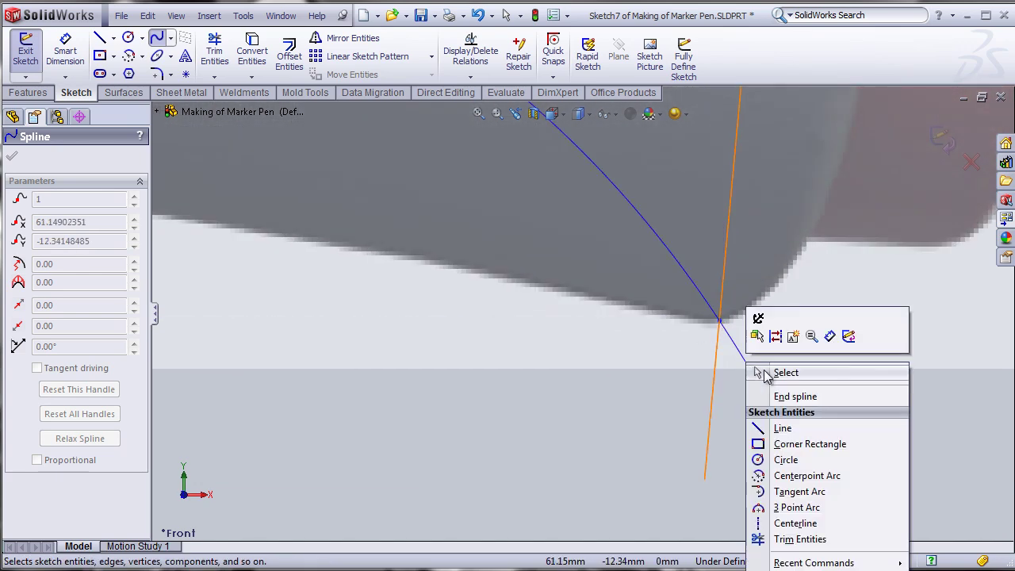
{"action": "left_click", "coordinate": [786, 372]}
{"action": "scroll", "coordinate": [565, 377], "scroll_direction": "up", "scroll_amount": 8}
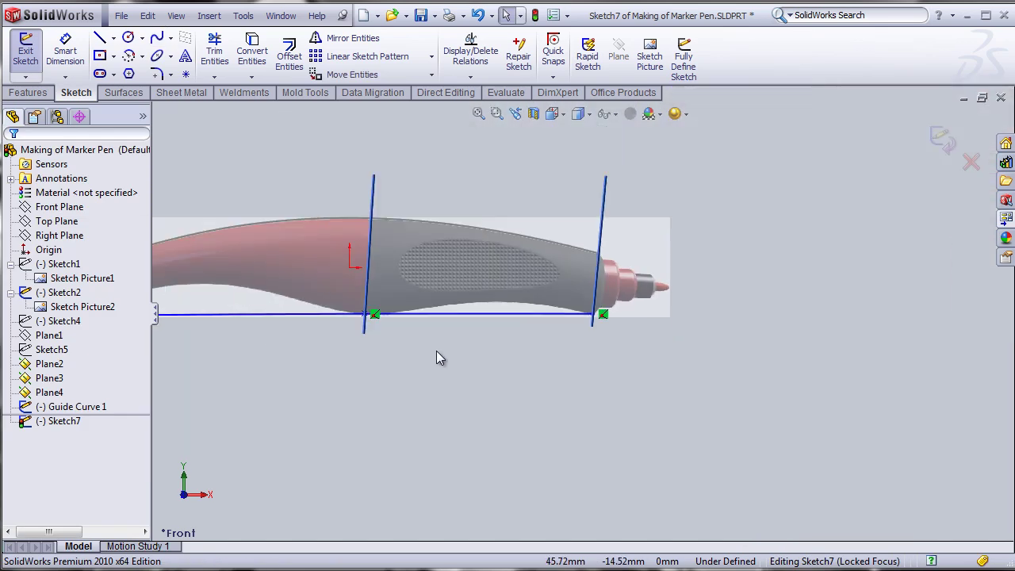
{"action": "scroll", "coordinate": [381, 337], "scroll_direction": "down", "scroll_amount": 6}
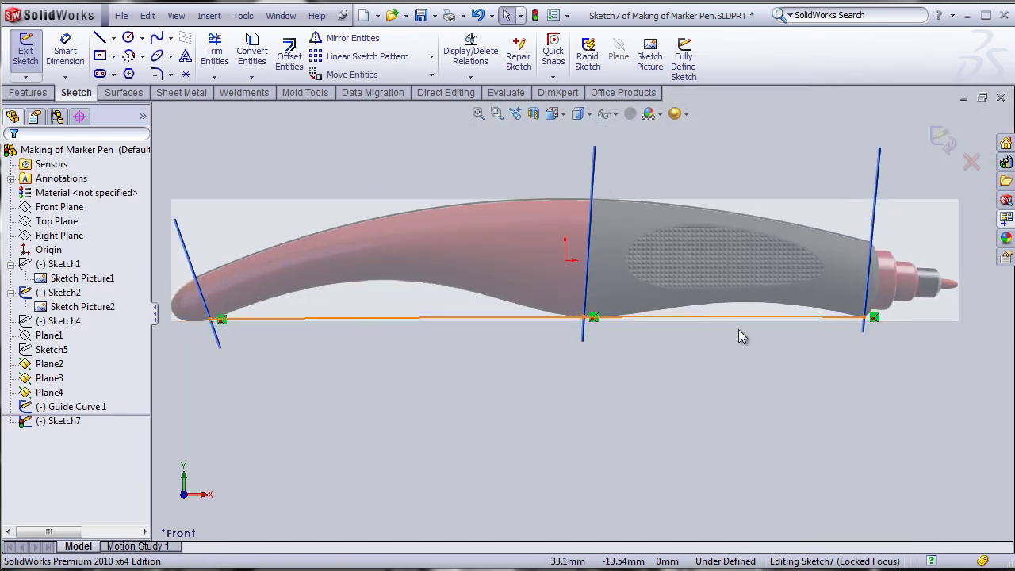
Step: Bend the lower spline with the tangency handles at both ends so it roughly follows the pen's lower outline
{"action": "left_click", "coordinate": [586, 329]}
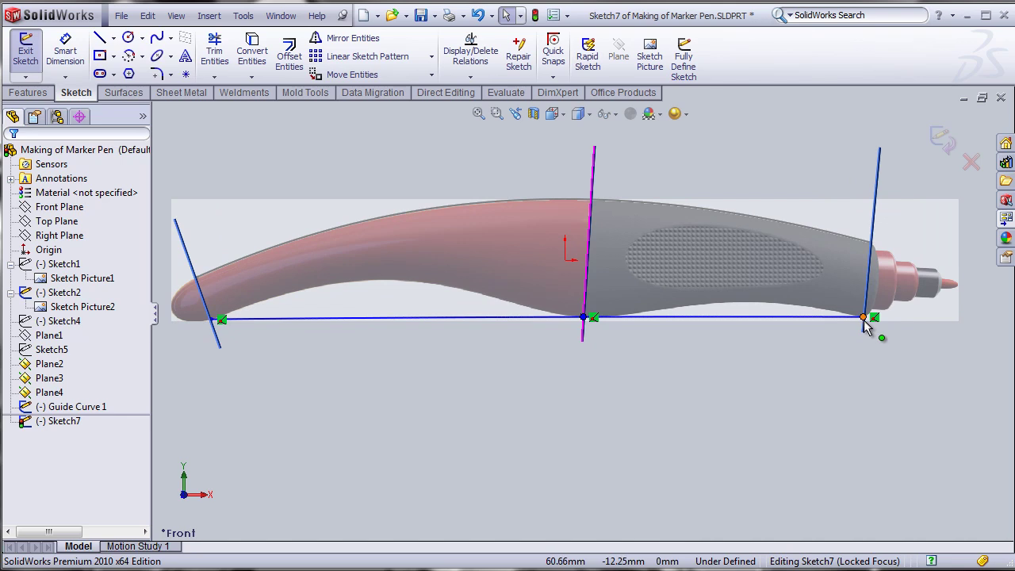
{"action": "left_click", "coordinate": [864, 319]}
{"action": "mouse_move", "coordinate": [815, 318]}
{"action": "left_mouse_down"}
{"action": "mouse_move", "coordinate": [800, 310]}
{"action": "mouse_move", "coordinate": [821, 311]}
{"action": "mouse_move", "coordinate": [817, 305]}
{"action": "left_mouse_up"}
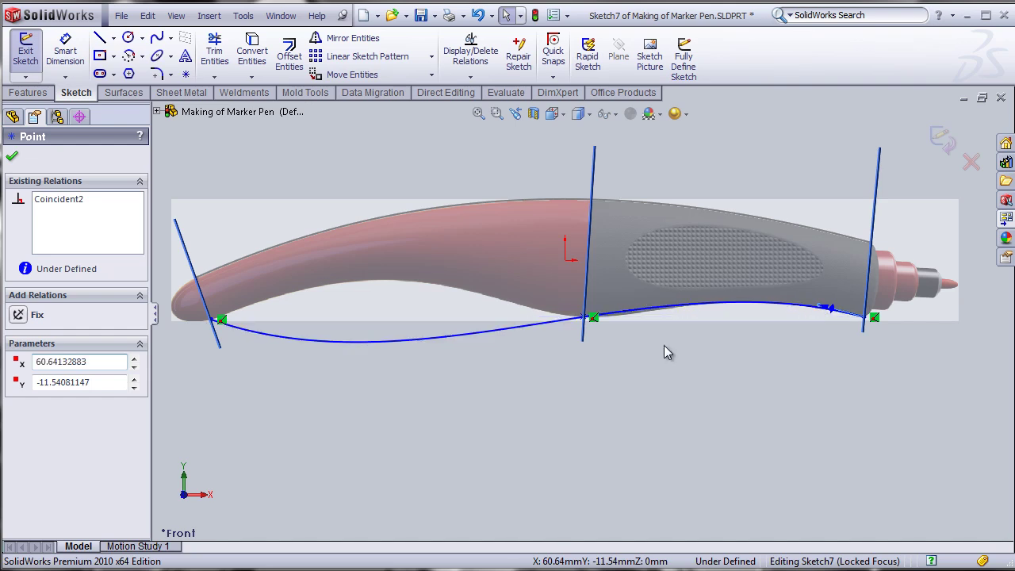
{"action": "left_click_drag", "start_coordinate": [306, 354], "coordinate": [373, 256]}
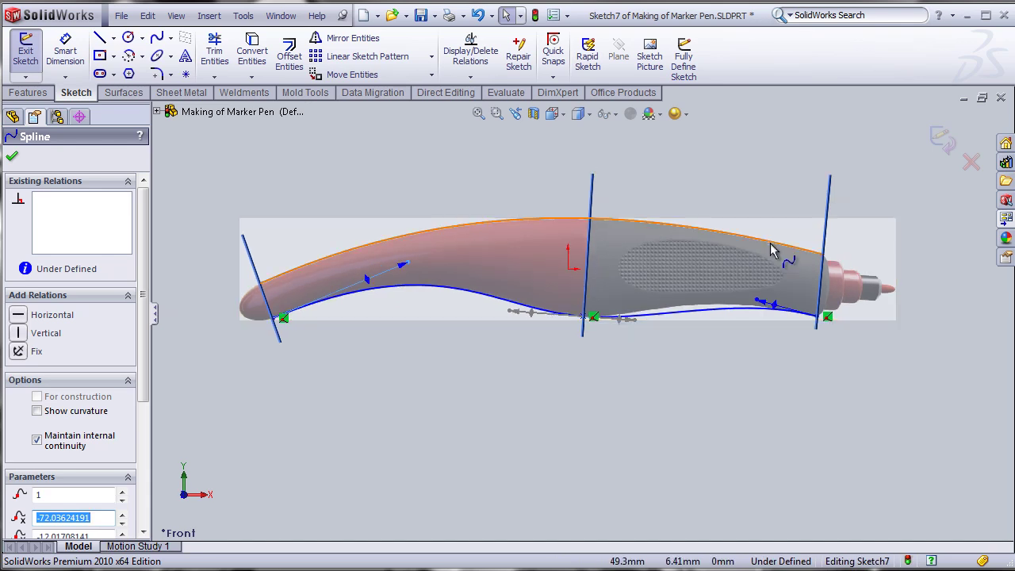
Step: Refine the tangency handle at the spline's Plane4 end to match the lower edge of the grey grip
{"action": "scroll", "coordinate": [777, 253], "scroll_direction": "down", "scroll_amount": 5}
{"action": "left_click_drag", "start_coordinate": [660, 368], "coordinate": [583, 360]}
{"action": "scroll", "coordinate": [429, 464], "scroll_direction": "down", "scroll_amount": 5}
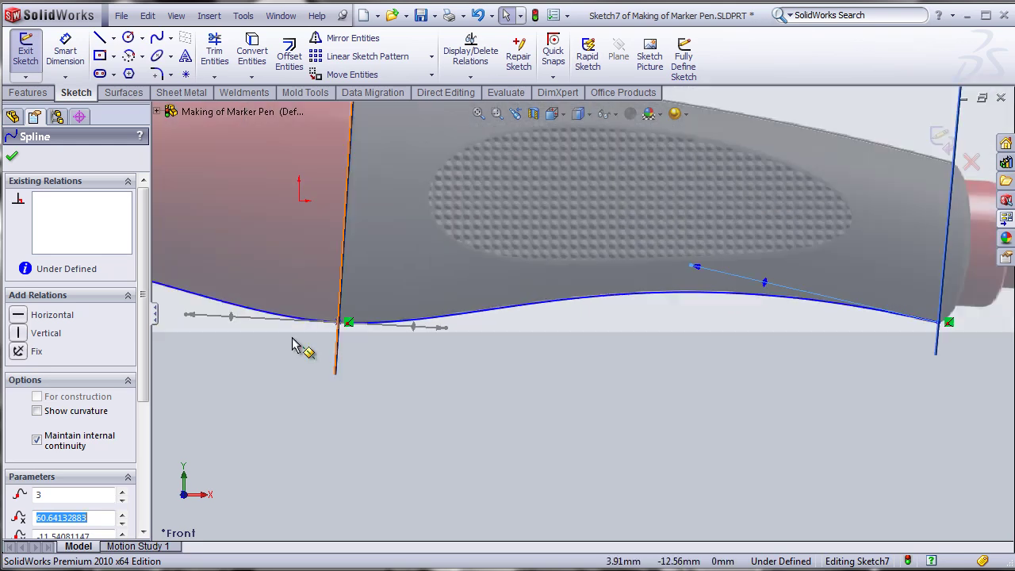
{"action": "scroll", "coordinate": [682, 278], "scroll_direction": "down", "scroll_amount": 4}
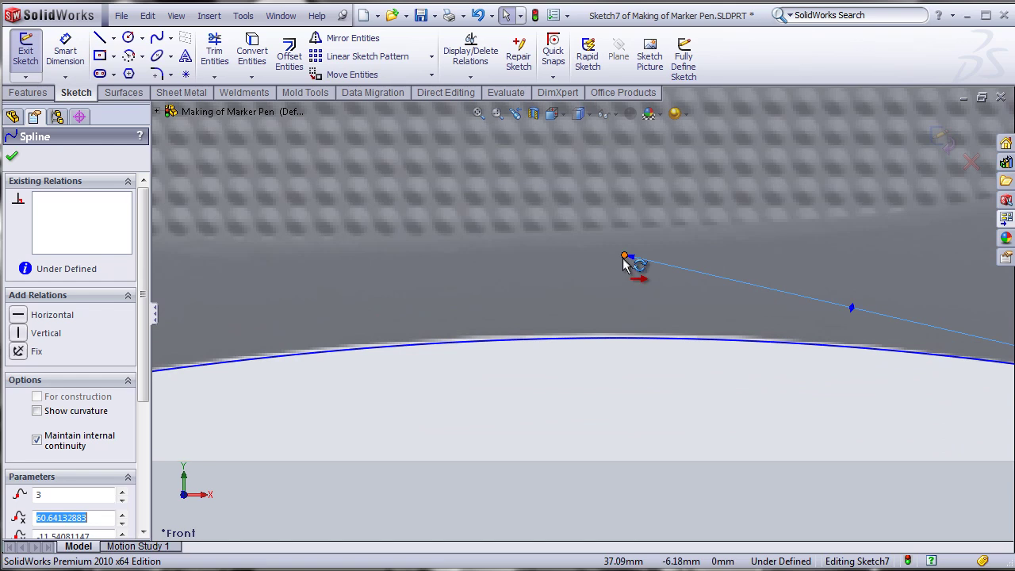
{"action": "mouse_move", "coordinate": [623, 259]}
{"action": "left_mouse_down"}
{"action": "mouse_move", "coordinate": [607, 248]}
{"action": "mouse_move", "coordinate": [632, 250]}
{"action": "left_mouse_up"}
{"action": "scroll", "coordinate": [578, 361], "scroll_direction": "up", "scroll_amount": 5}
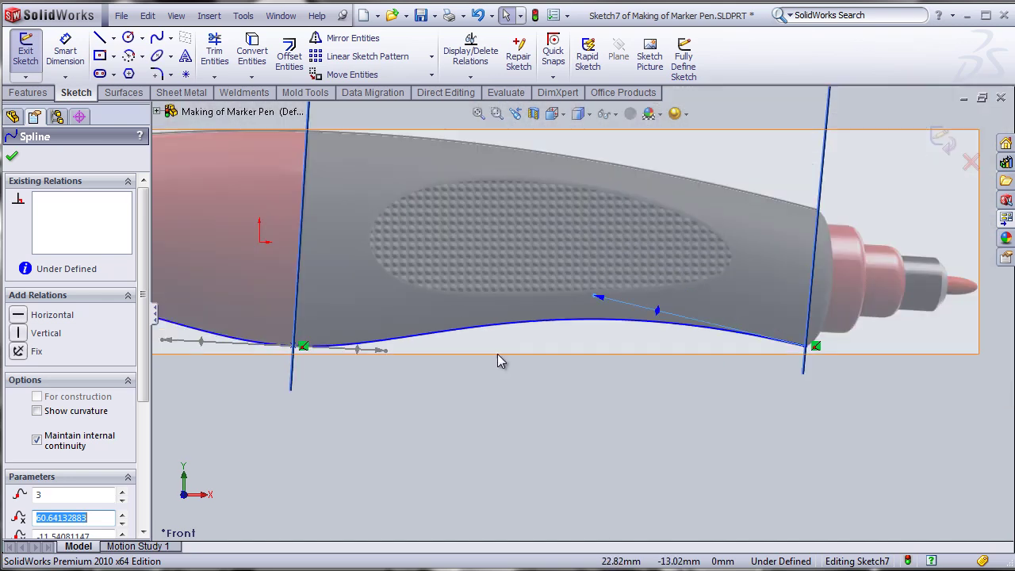
Step: Refine the tangency handle at the spline's Plane2 end to match the lower edge of the red rear section
{"action": "scroll", "coordinate": [551, 350], "scroll_direction": "up", "scroll_amount": 3}
{"action": "scroll", "coordinate": [552, 310], "scroll_direction": "up", "scroll_amount": 3}
{"action": "scroll", "coordinate": [402, 311], "scroll_direction": "down", "scroll_amount": 2}
{"action": "scroll", "coordinate": [547, 294], "scroll_direction": "down", "scroll_amount": 3}
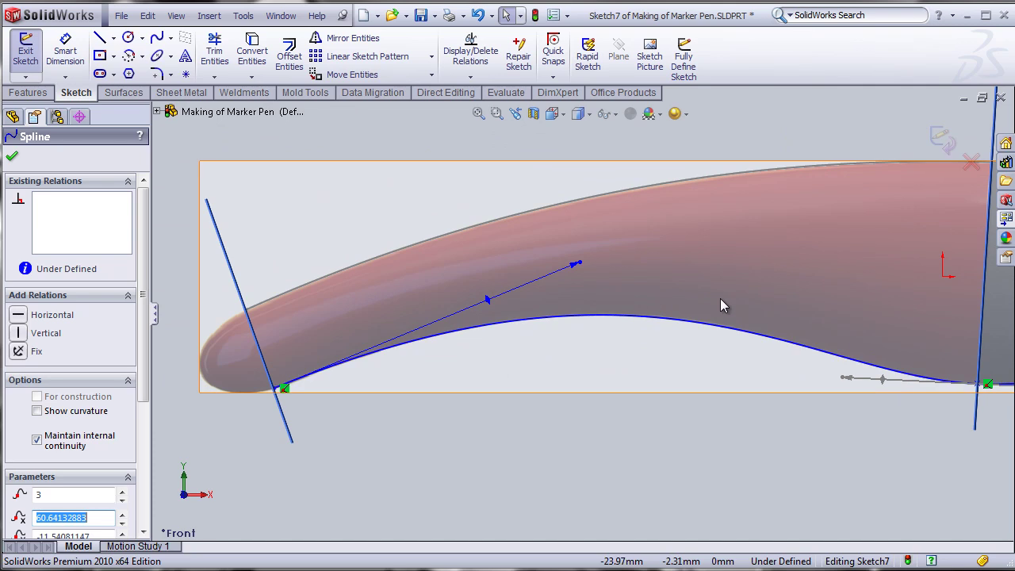
{"action": "scroll", "coordinate": [721, 299], "scroll_direction": "down", "scroll_amount": 2}
{"action": "scroll", "coordinate": [396, 342], "scroll_direction": "down", "scroll_amount": 1}
{"action": "left_click", "coordinate": [474, 221]}
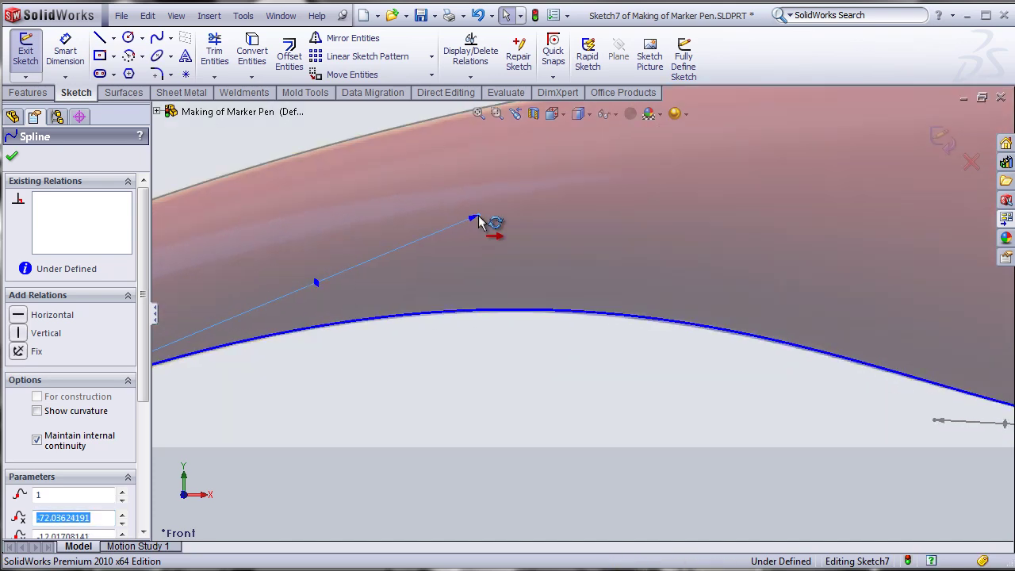
{"action": "left_click", "coordinate": [513, 382]}
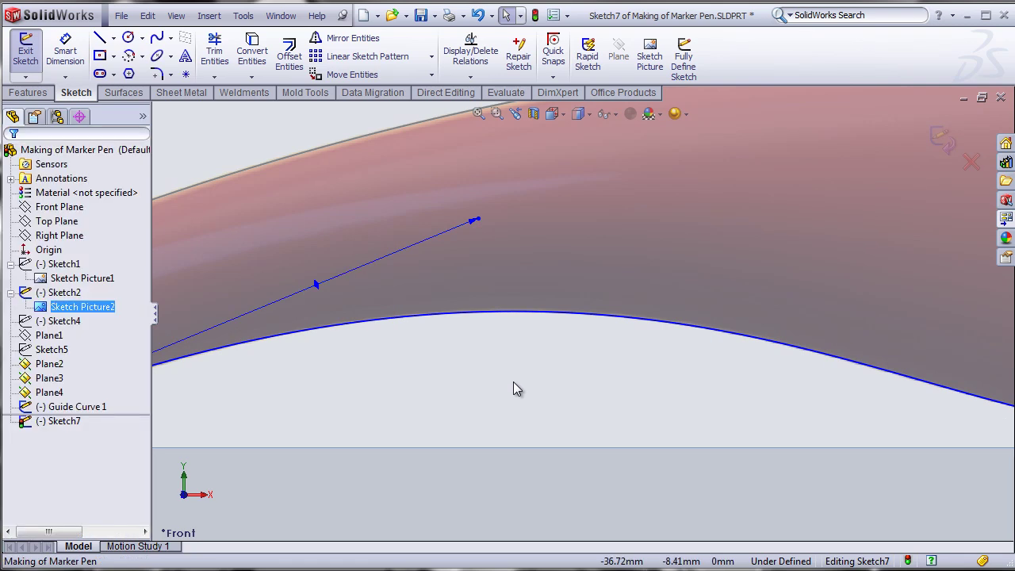
{"action": "scroll", "coordinate": [566, 362], "scroll_direction": "up", "scroll_amount": 4}
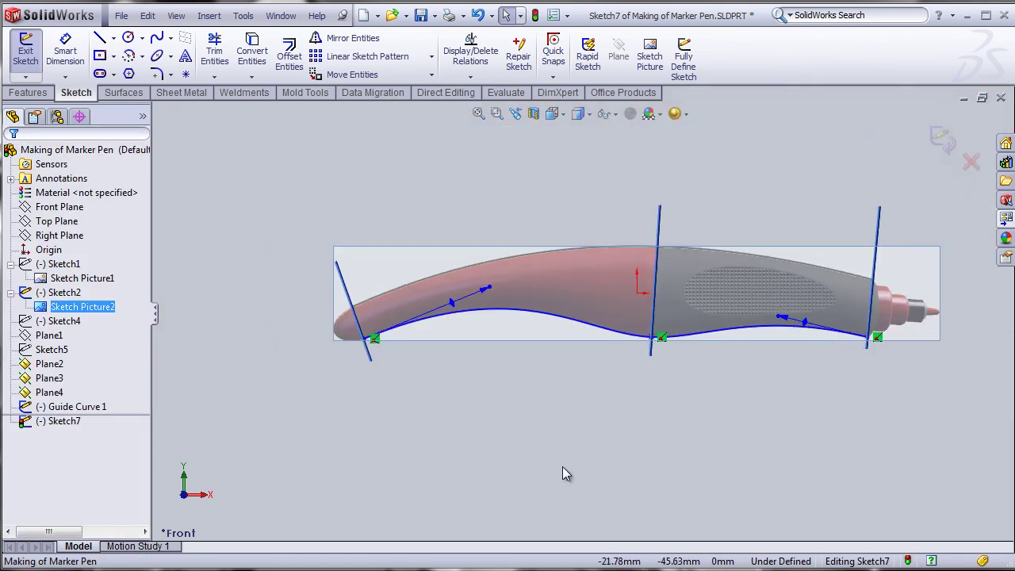
Step: Exit the sketch of the lower outline and rename it Guide Curve 2
{"action": "scroll", "coordinate": [699, 362], "scroll_direction": "down", "scroll_amount": 2}
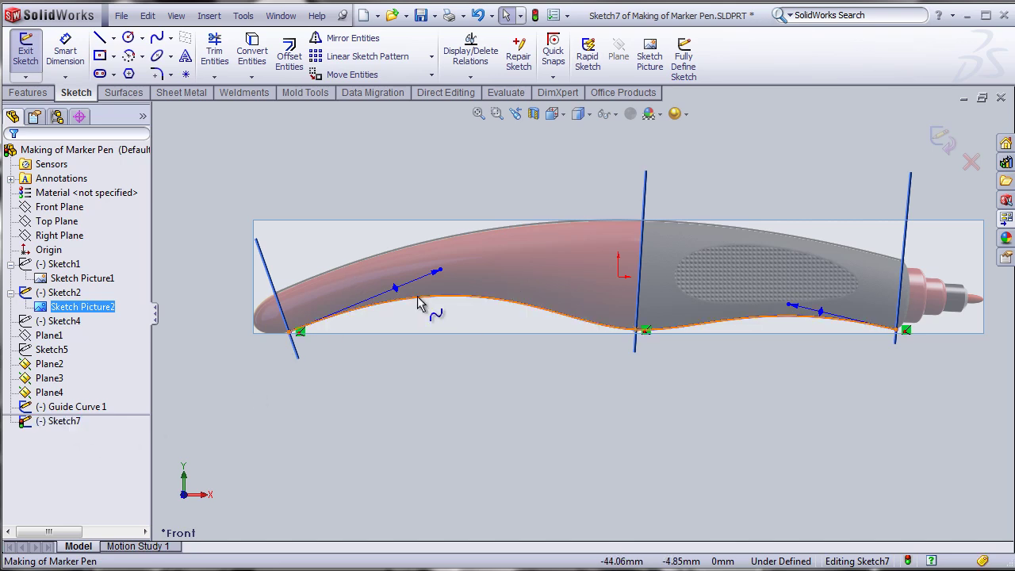
{"action": "left_click", "coordinate": [289, 334]}
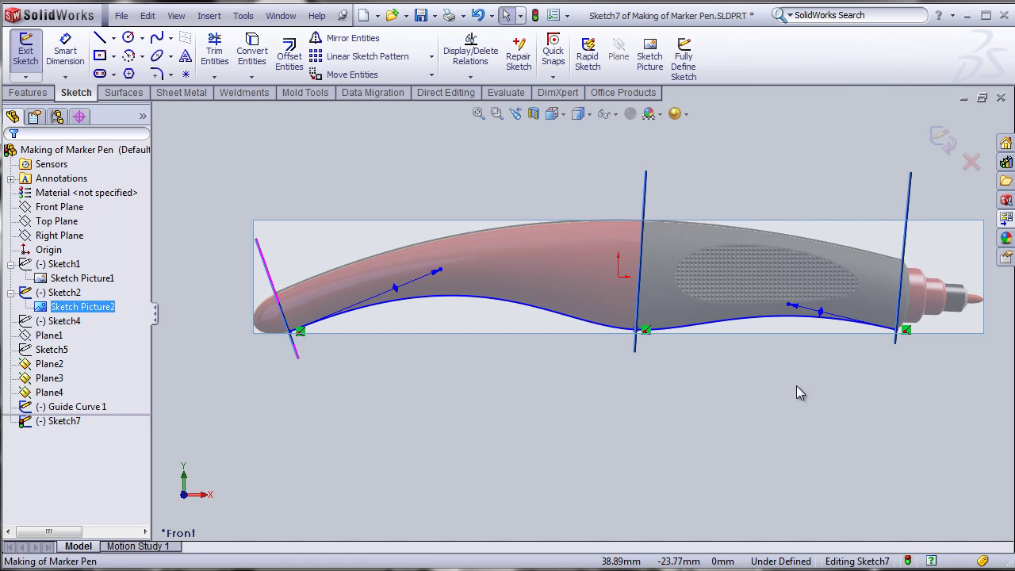
{"action": "left_click", "coordinate": [295, 334]}
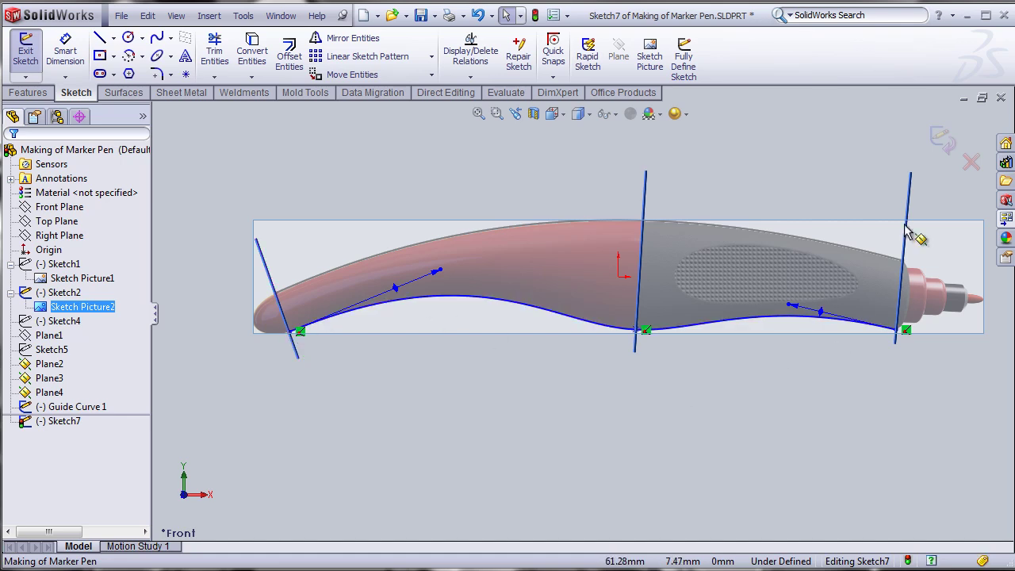
{"action": "left_click", "coordinate": [944, 151]}
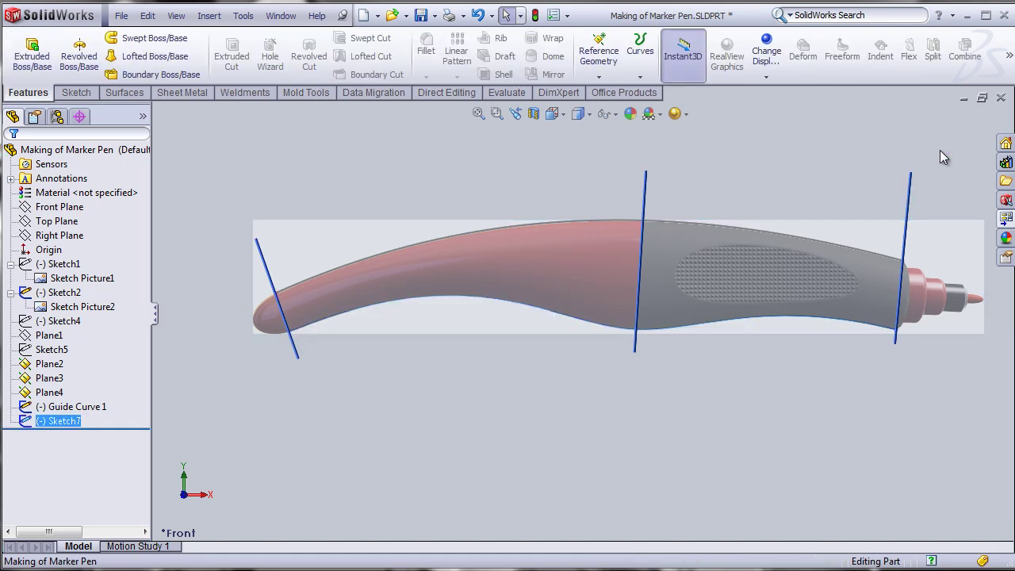
{"action": "left_click", "coordinate": [442, 382]}
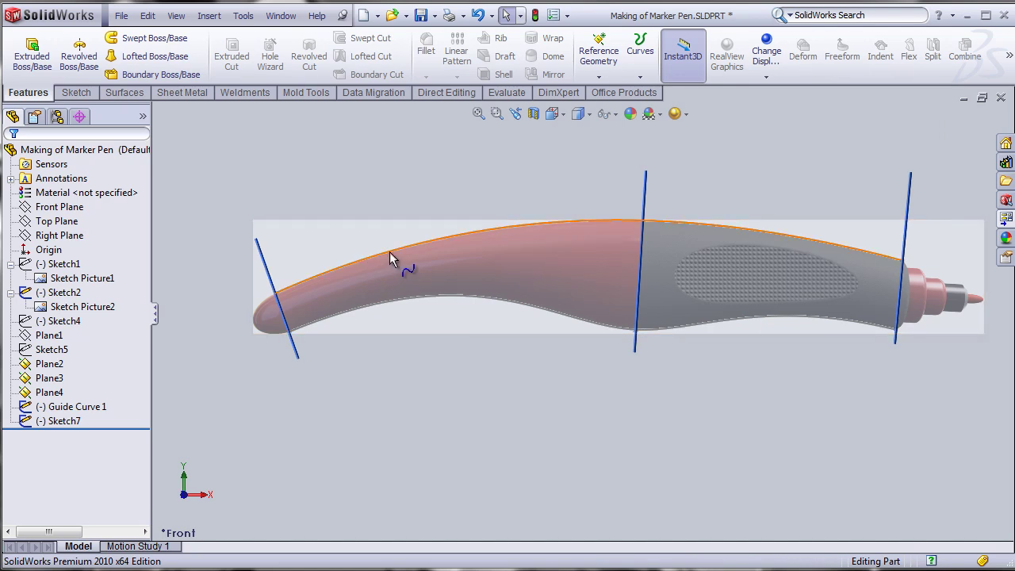
{"action": "left_click", "coordinate": [74, 423]}
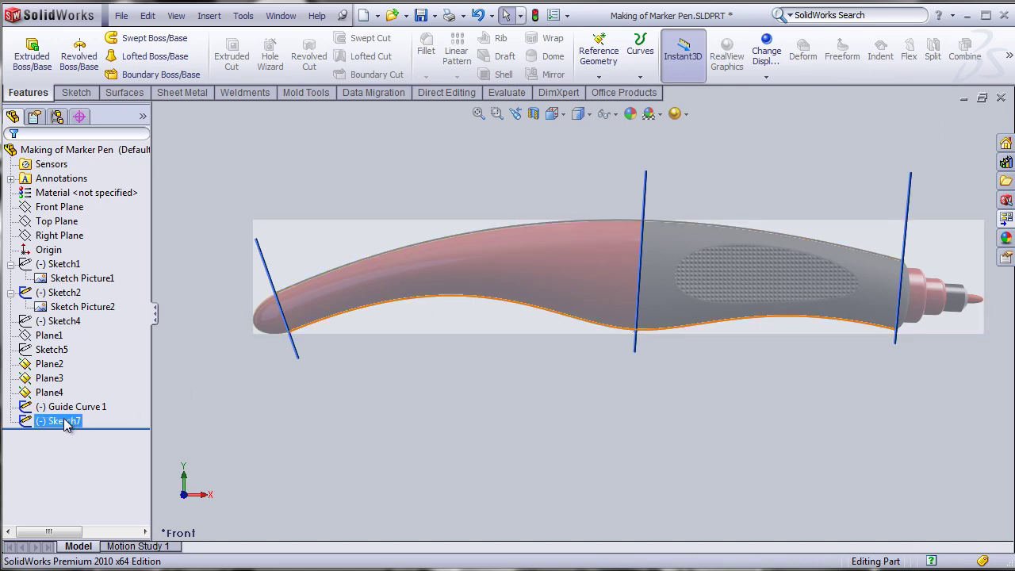
{"action": "left_click", "coordinate": [70, 422]}
{"action": "type", "text": "Guide Curve 2"}
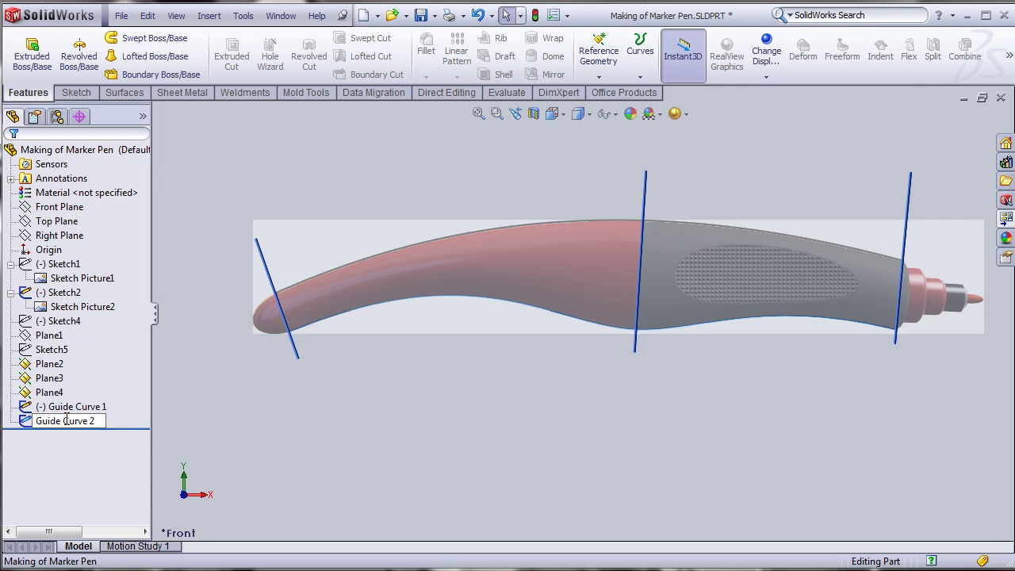
{"action": "left_click", "coordinate": [117, 447]}
{"action": "left_click", "coordinate": [408, 462]}
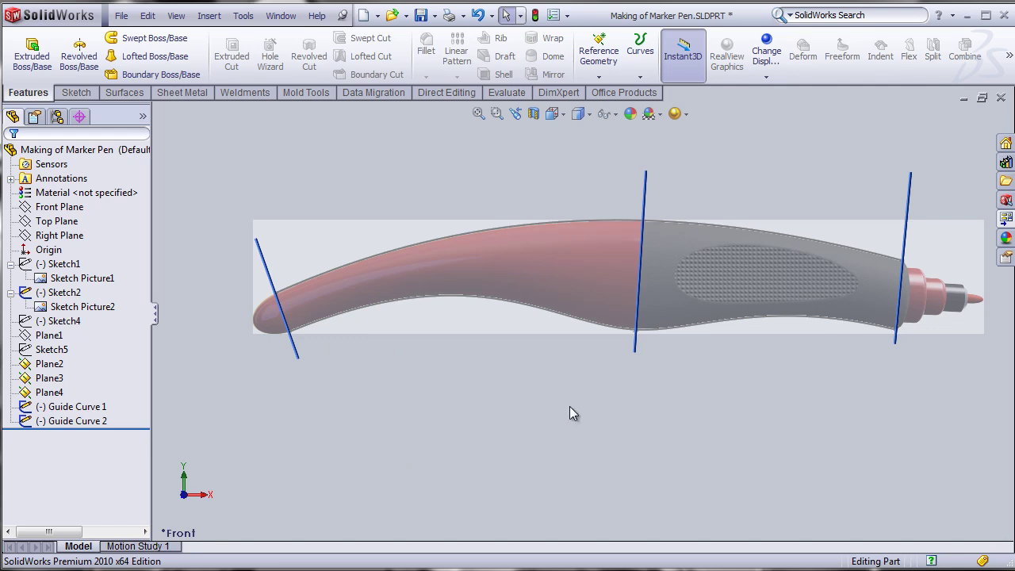
Step: Start a sketch on Plane2 and show Sketch4 as a reference for the cross-section
{"action": "middle_click_drag", "start_coordinate": [570, 406], "coordinate": [515, 442]}
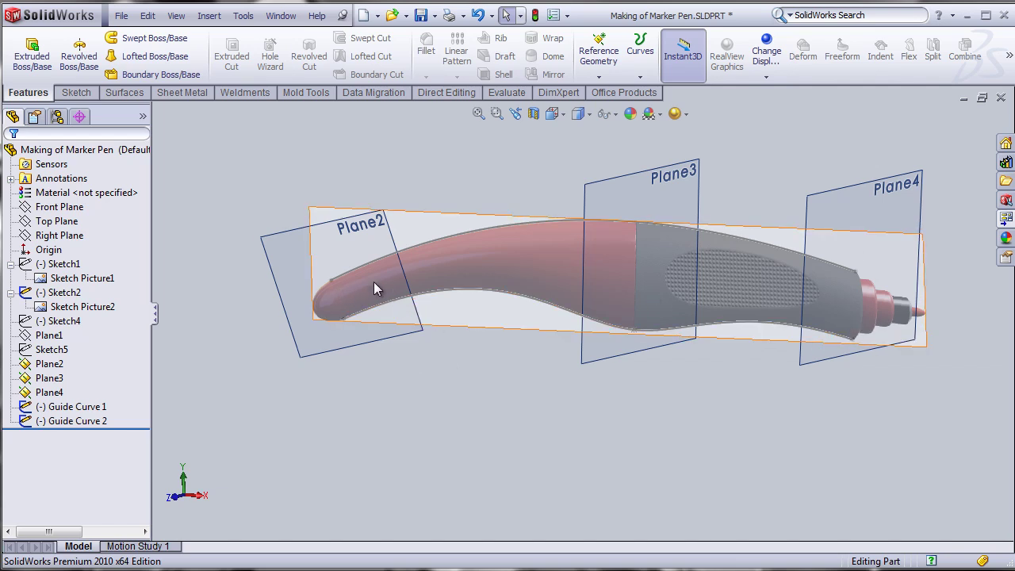
{"action": "scroll", "coordinate": [387, 293], "scroll_direction": "down", "scroll_amount": 3}
{"action": "left_click", "coordinate": [261, 245]}
{"action": "scroll", "coordinate": [318, 428], "scroll_direction": "down", "scroll_amount": 3}
{"action": "left_click", "coordinate": [321, 428]}
{"action": "left_click", "coordinate": [383, 379]}
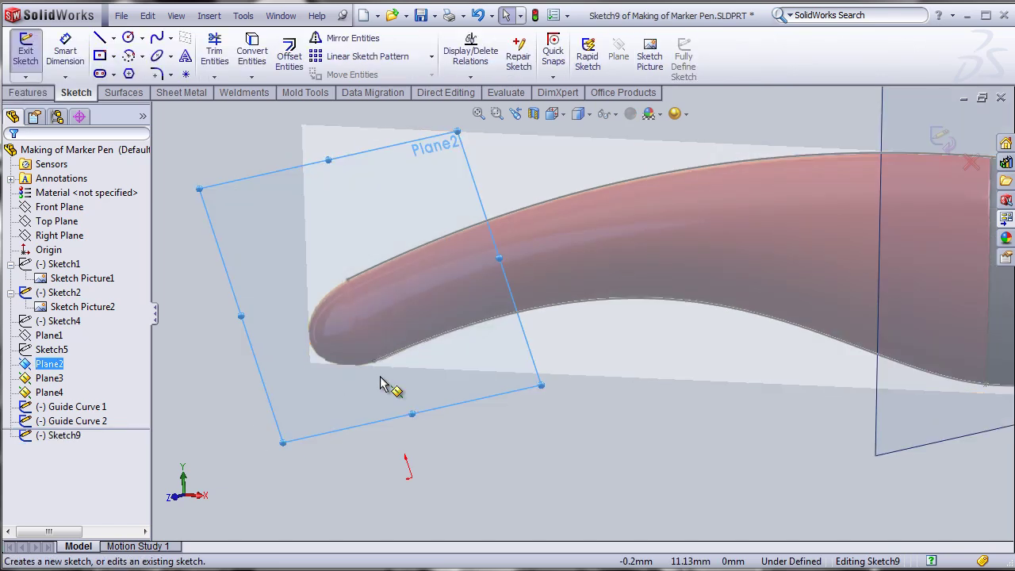
{"action": "left_click", "coordinate": [114, 37]}
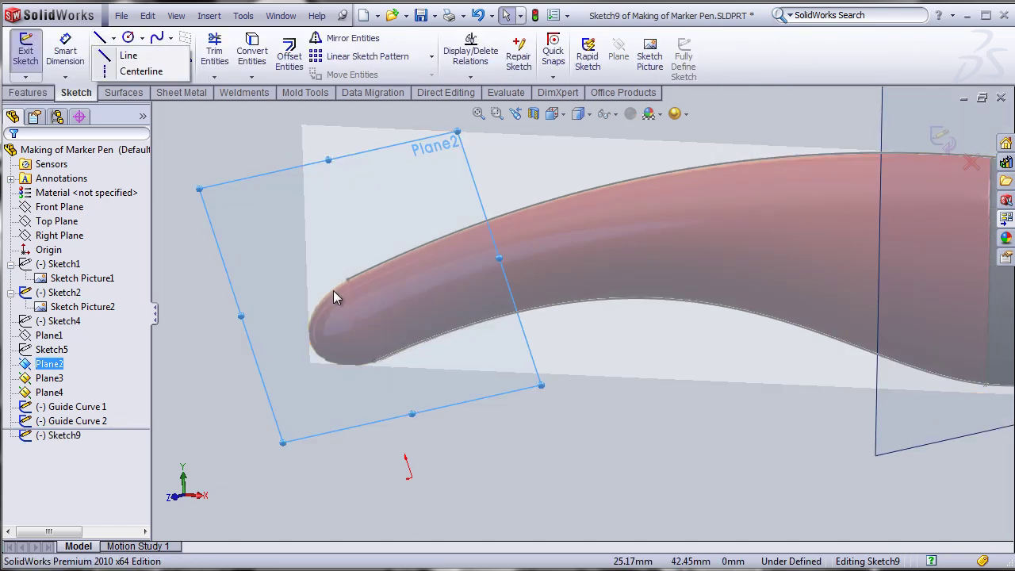
{"action": "scroll", "coordinate": [277, 347], "scroll_direction": "down", "scroll_amount": 4}
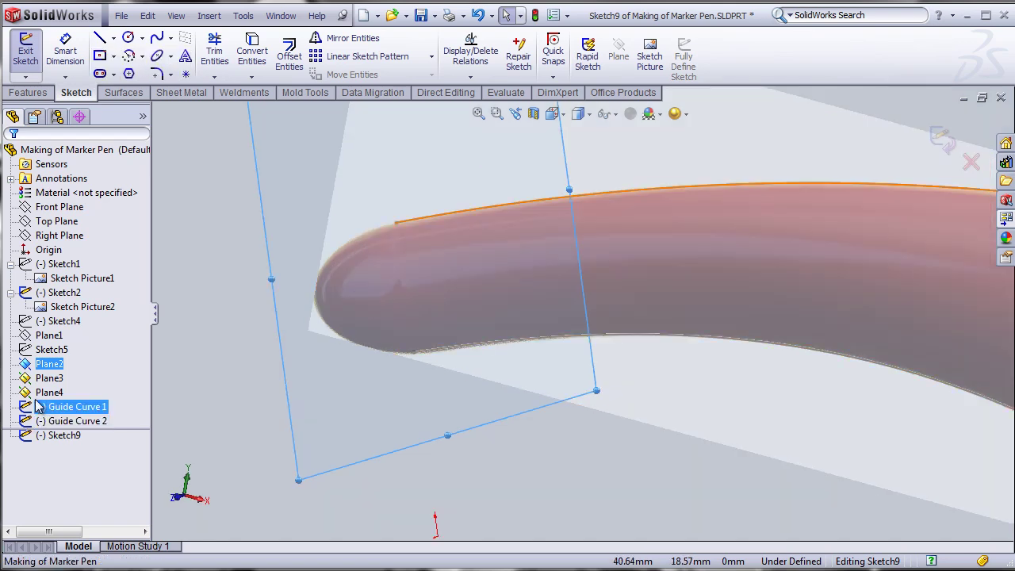
{"action": "left_click", "coordinate": [61, 321]}
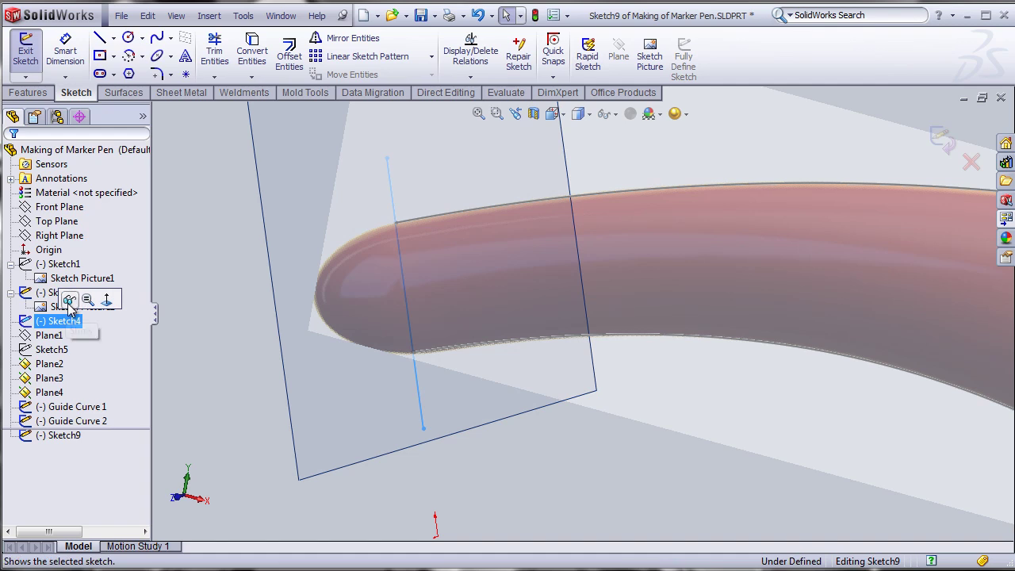
{"action": "left_click", "coordinate": [68, 305]}
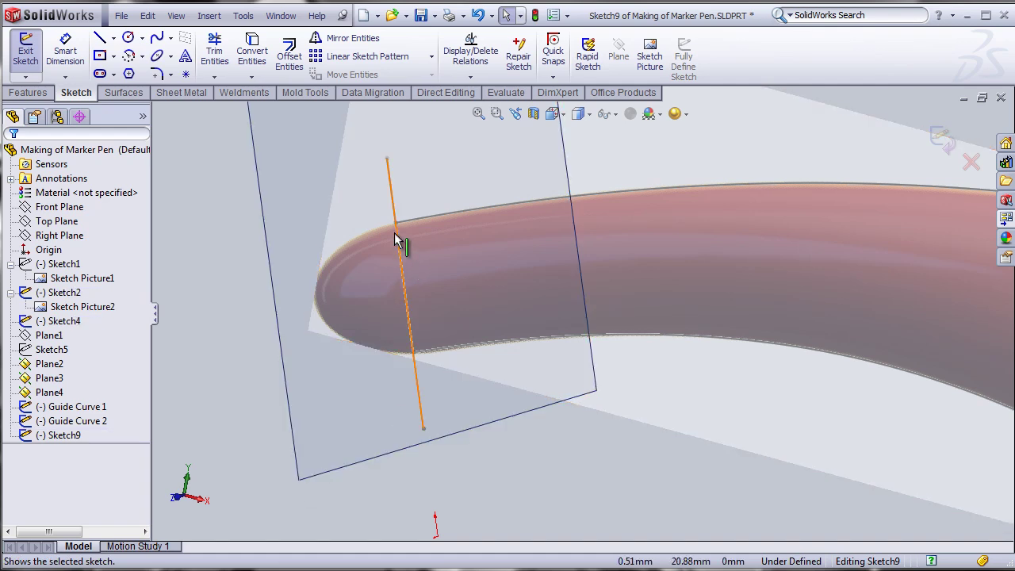
Step: Draw a vertical line about 9 mm long on Plane2, from the end of Guide Curve 1 to the end of Guide Curve 2
{"action": "left_click", "coordinate": [102, 39]}
{"action": "left_click", "coordinate": [397, 226]}
{"action": "left_click", "coordinate": [412, 352]}
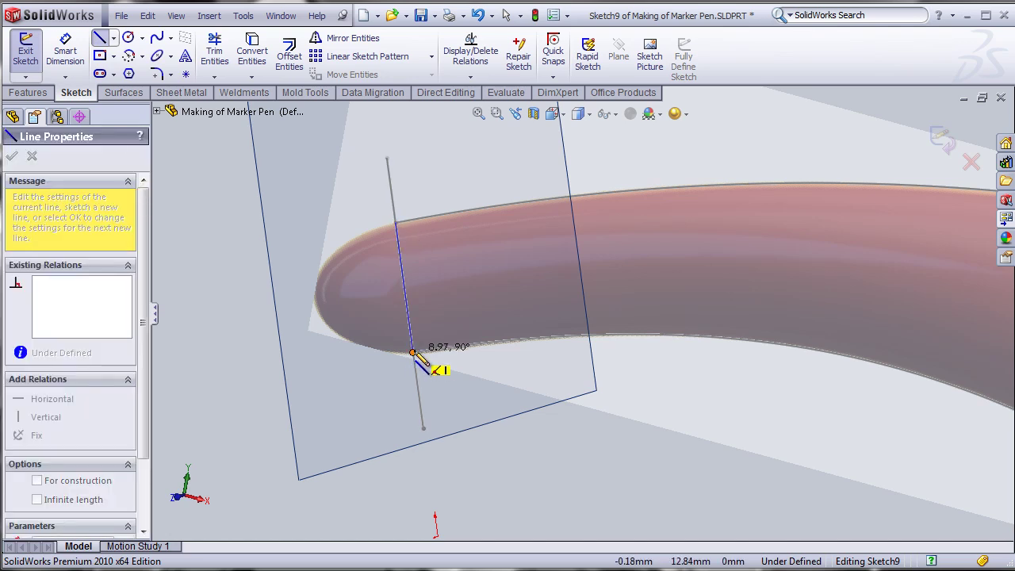
Step: Finish the vertical line on Plane2 and hide Sketch4
{"action": "right_click", "coordinate": [517, 440]}
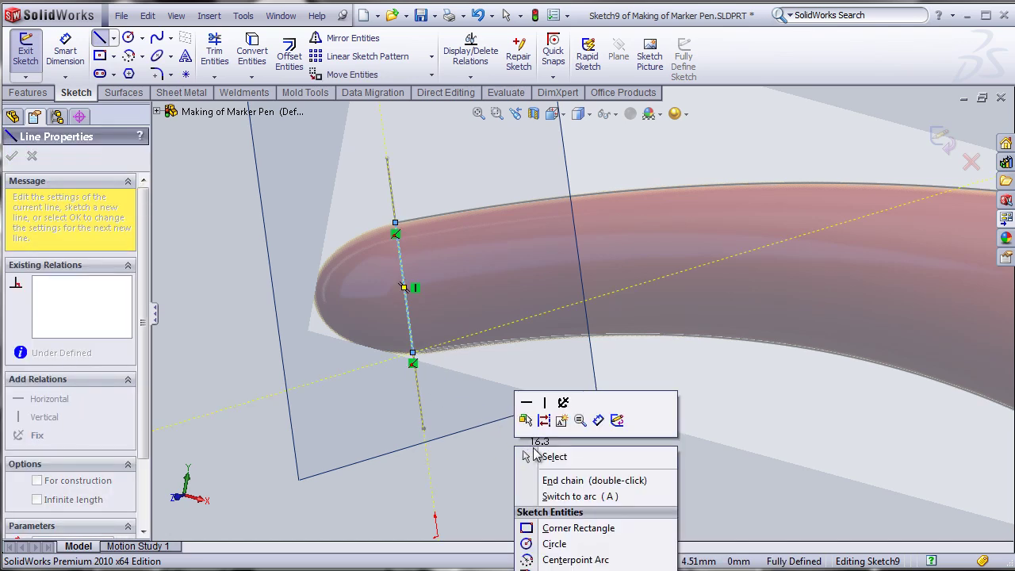
{"action": "left_click", "coordinate": [546, 455]}
{"action": "left_click", "coordinate": [57, 321]}
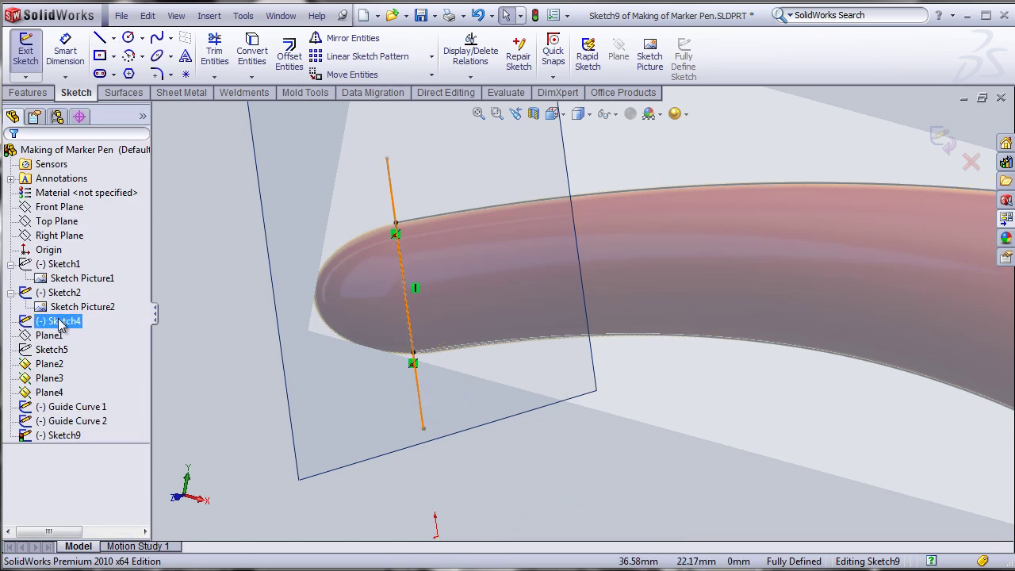
{"action": "right_click", "coordinate": [64, 326]}
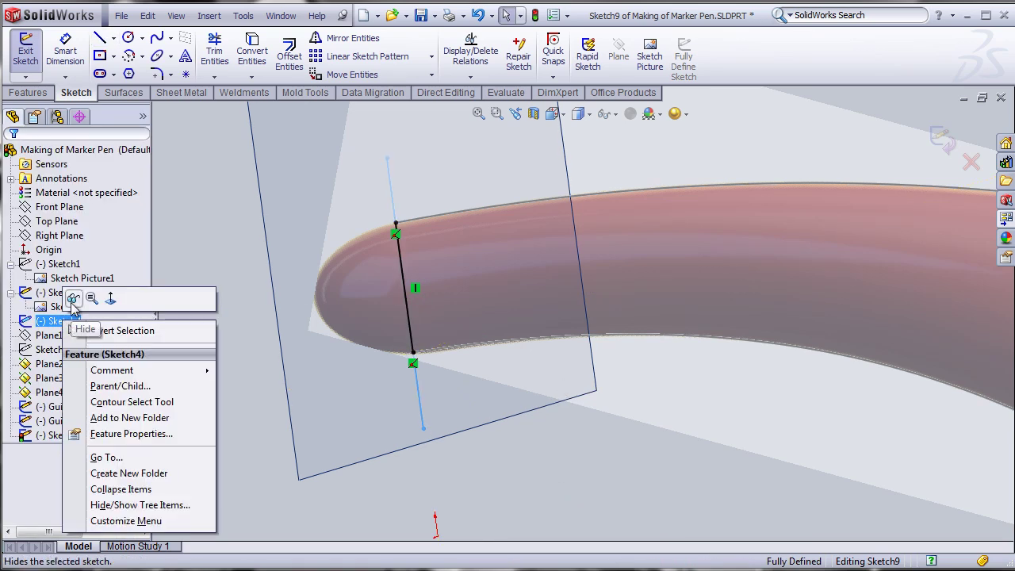
{"action": "left_click", "coordinate": [78, 300]}
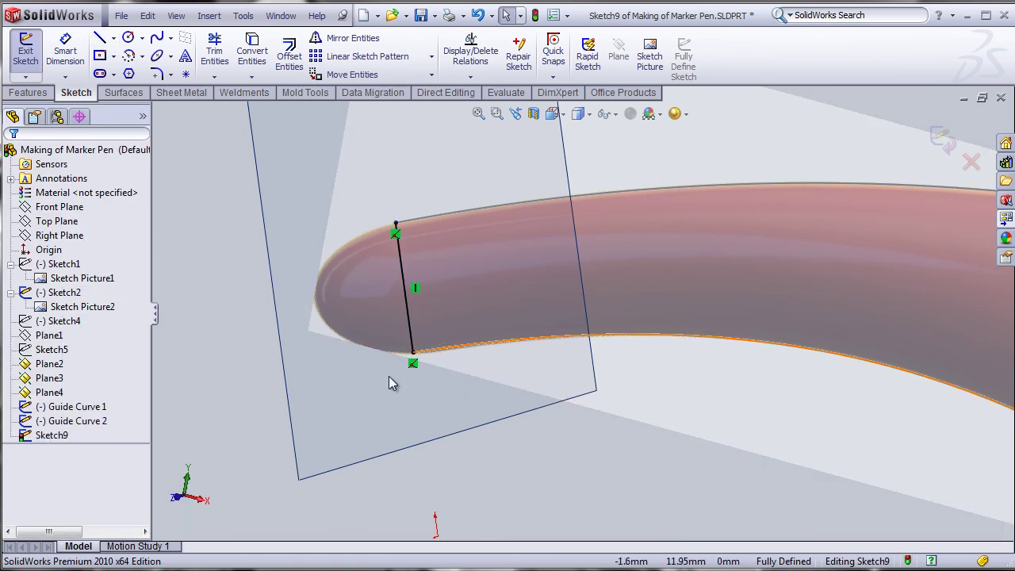
Step: Convert the vertical line between the two guide curve ends on Plane2 to construction geometry
{"action": "left_click", "coordinate": [407, 317]}
{"action": "left_click", "coordinate": [471, 270]}
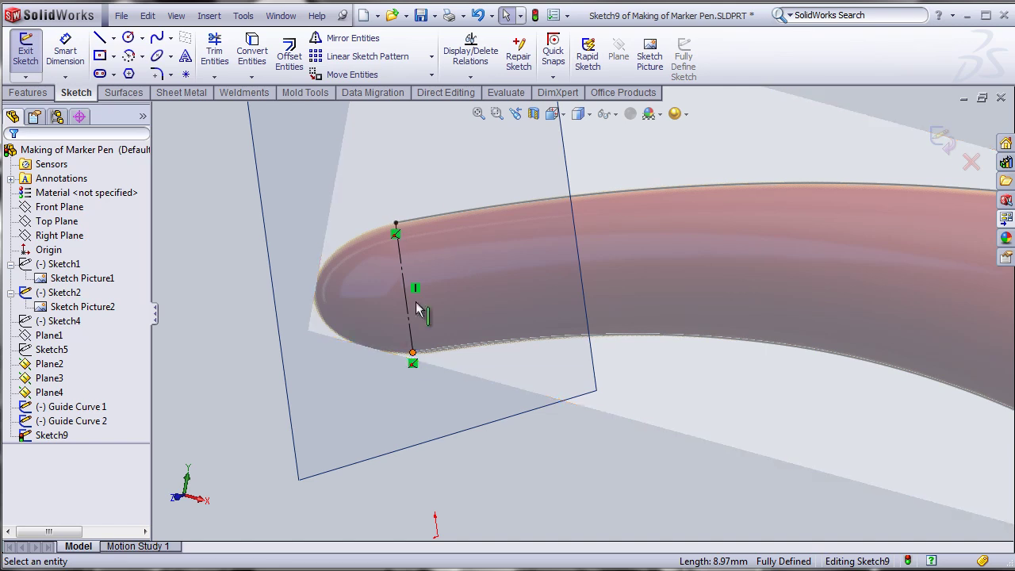
{"action": "left_click", "coordinate": [434, 211]}
{"action": "left_click", "coordinate": [168, 232]}
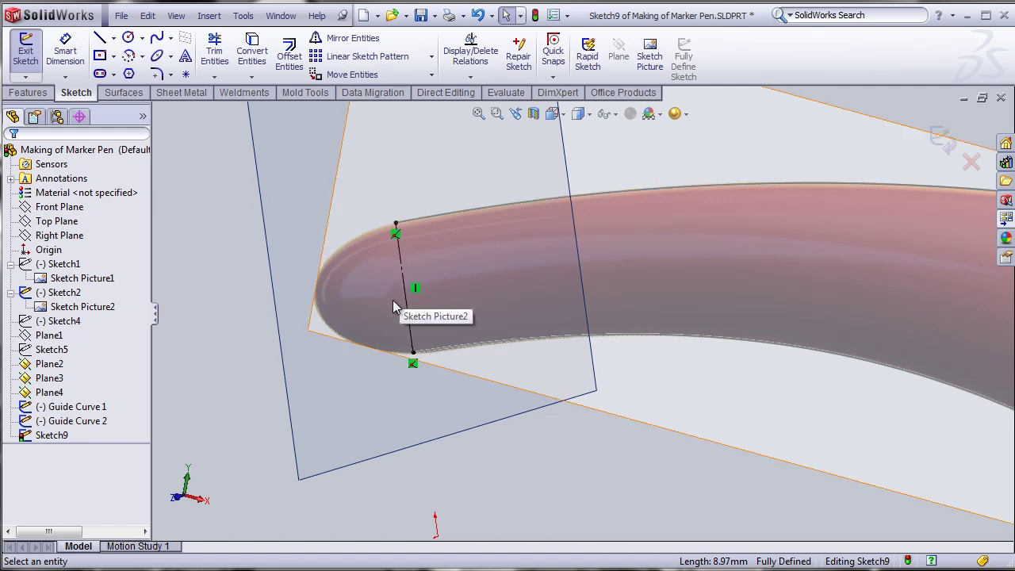
Step: Draw a circle centred on the construction line's midpoint and passing through its upper end, and exit the sketch
{"action": "left_click", "coordinate": [128, 39]}
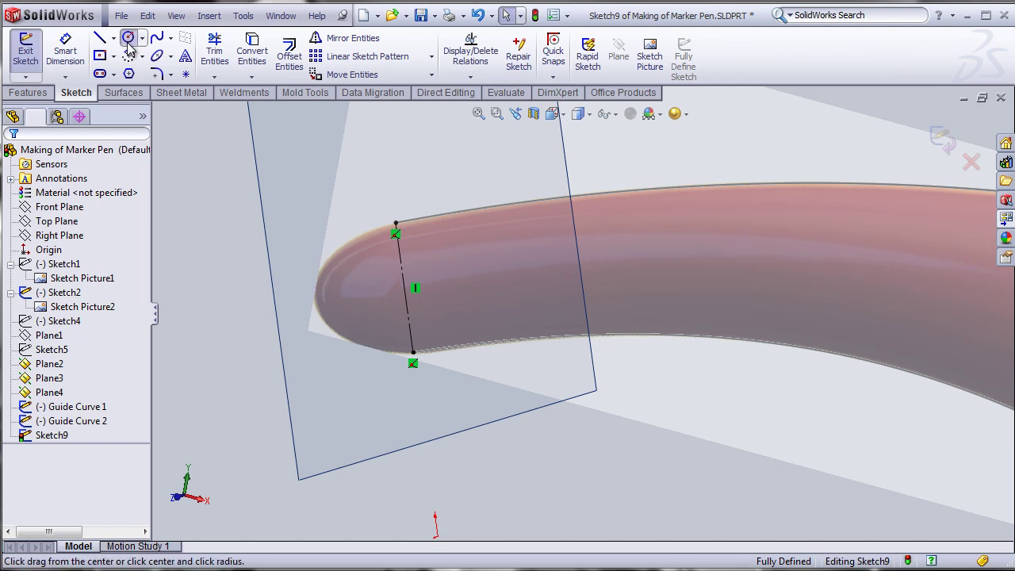
{"action": "left_click", "coordinate": [404, 287]}
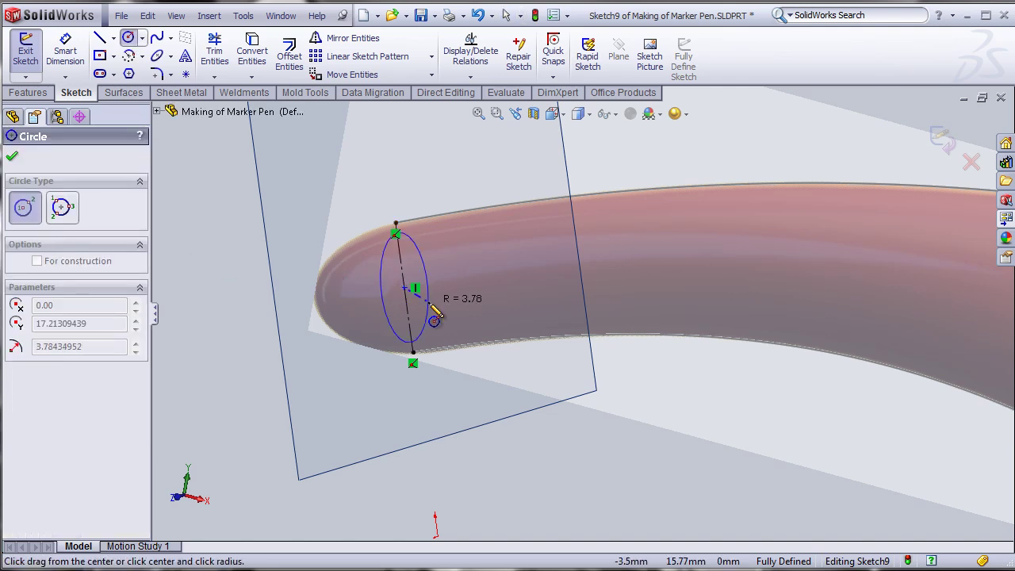
{"action": "left_click", "coordinate": [397, 225]}
{"action": "right_click", "coordinate": [494, 291]}
{"action": "left_click", "coordinate": [530, 301]}
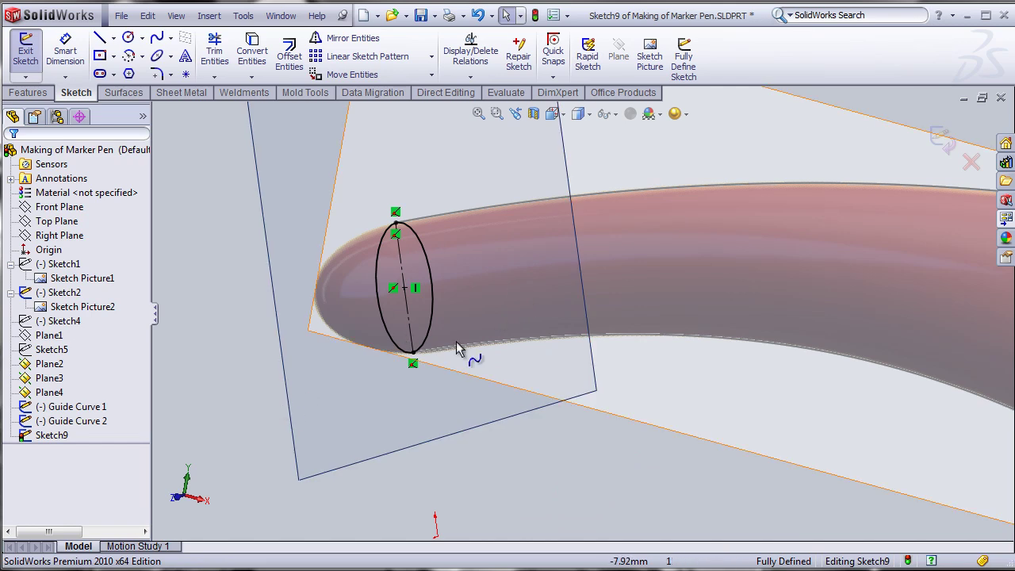
{"action": "left_click", "coordinate": [941, 140]}
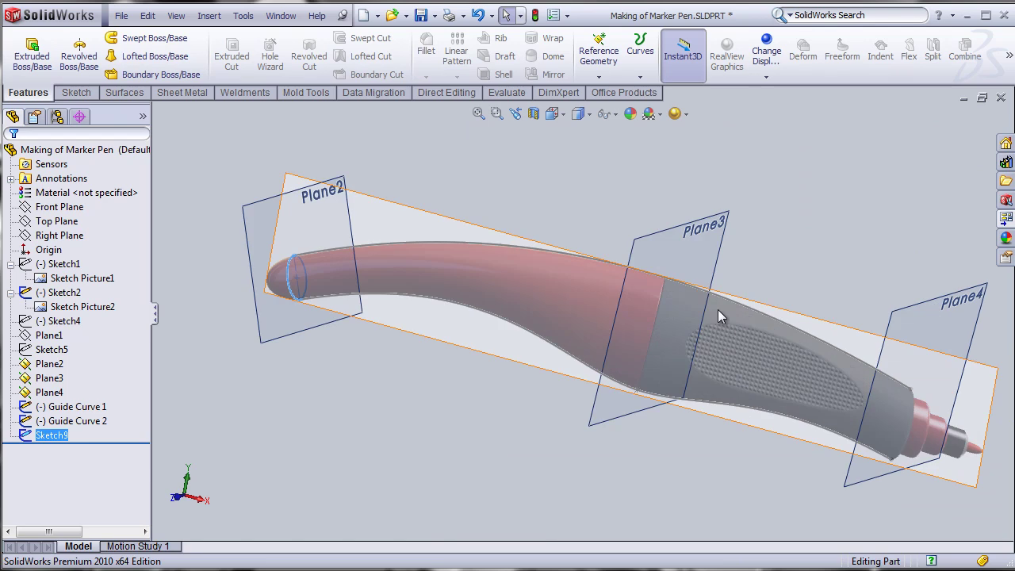
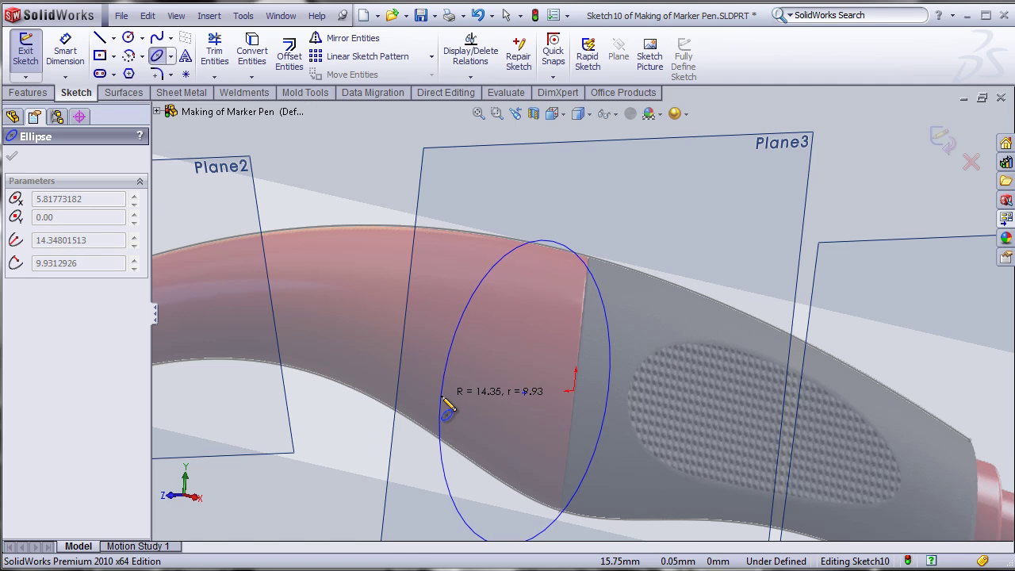
Step: Draw an upright ellipse on Plane3 with radii of about 14.35 mm and 10.40 mm
{"action": "left_click", "coordinate": [445, 407]}
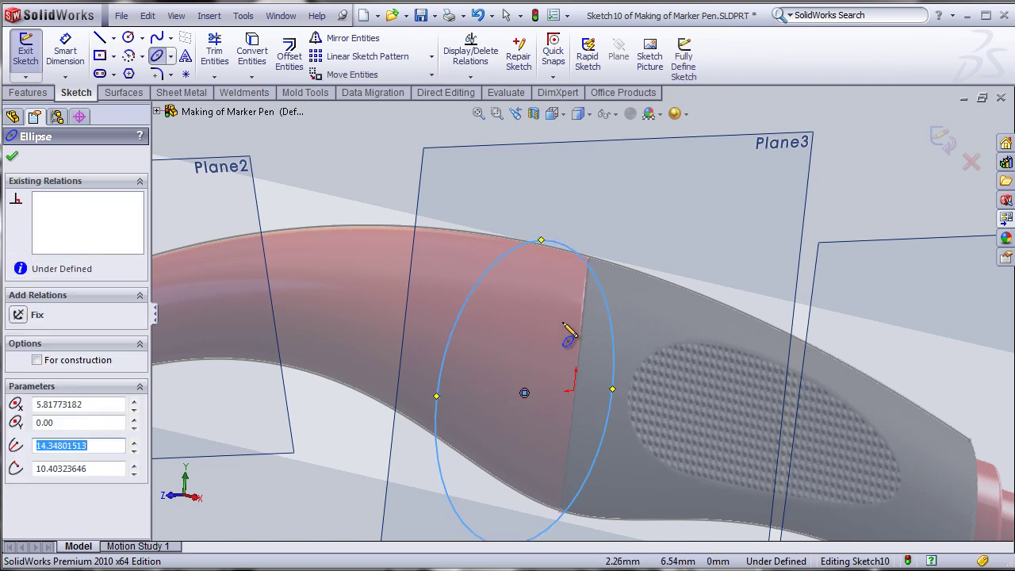
{"action": "right_click", "coordinate": [566, 328]}
{"action": "left_click", "coordinate": [603, 333]}
{"action": "mouse_move", "coordinate": [616, 308]}
{"action": "middle_mouse_down"}
{"action": "mouse_move", "coordinate": [621, 339]}
{"action": "mouse_move", "coordinate": [608, 299]}
{"action": "mouse_move", "coordinate": [619, 313]}
{"action": "mouse_move", "coordinate": [635, 305]}
{"action": "mouse_move", "coordinate": [628, 315]}
{"action": "mouse_move", "coordinate": [642, 317]}
{"action": "mouse_move", "coordinate": [641, 333]}
{"action": "middle_mouse_up"}
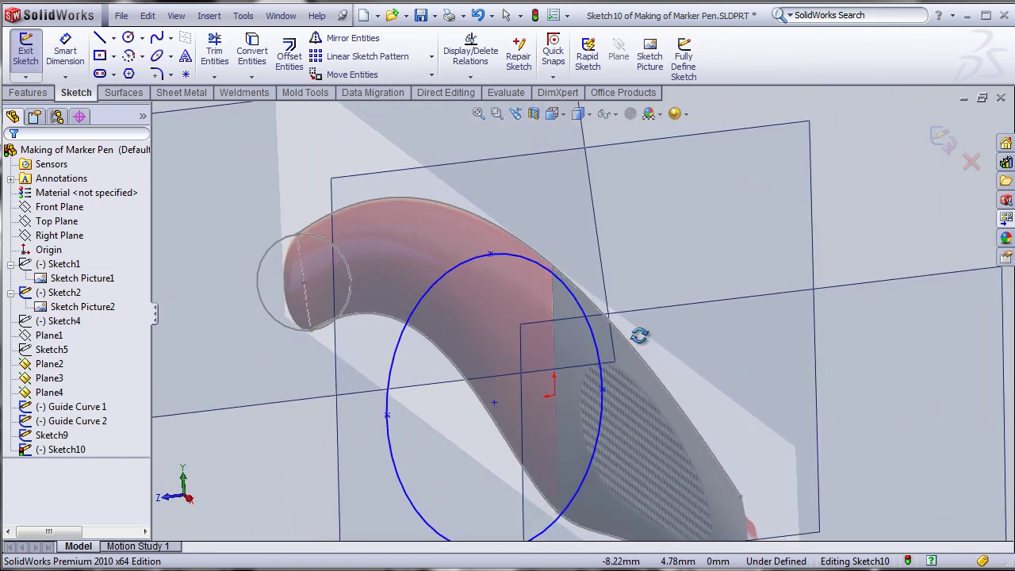
{"action": "middle_click_drag", "start_coordinate": [451, 421], "coordinate": [483, 415]}
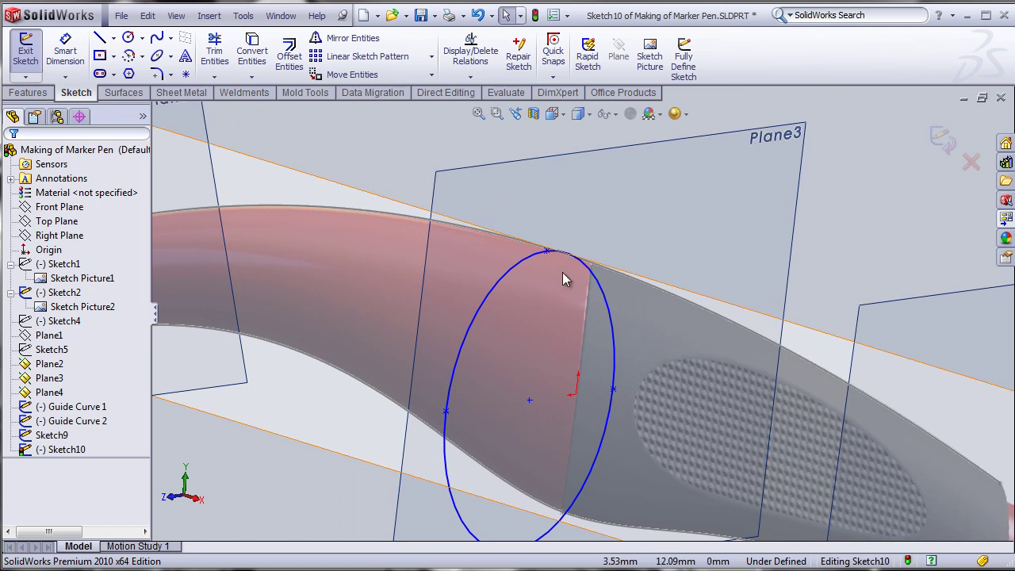
Step: Add a Pierce relation between the ellipse's top point and the Guide Curve 1 spline
{"action": "scroll", "coordinate": [564, 279], "scroll_direction": "down", "scroll_amount": 5}
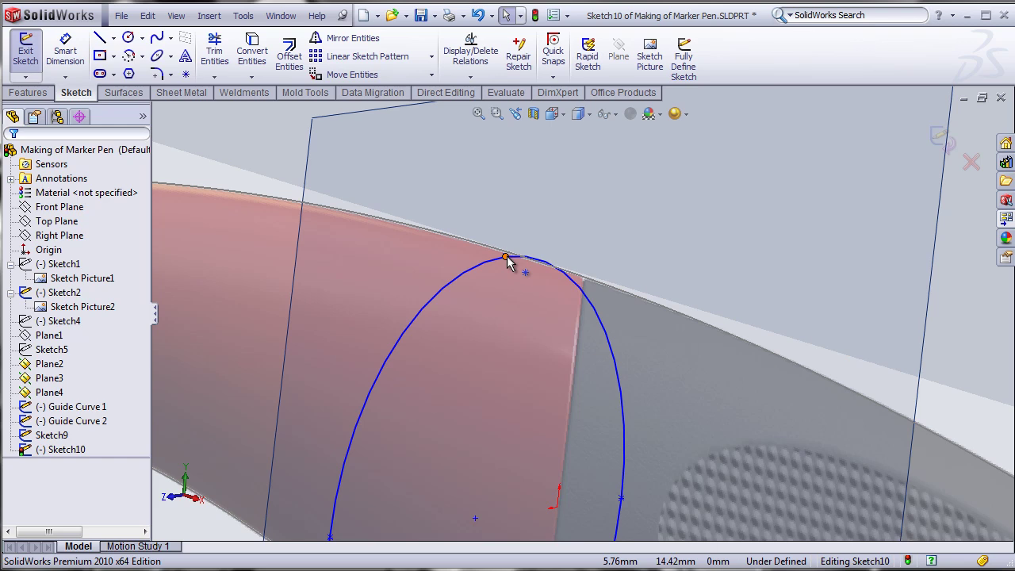
{"action": "left_click", "coordinate": [506, 260]}
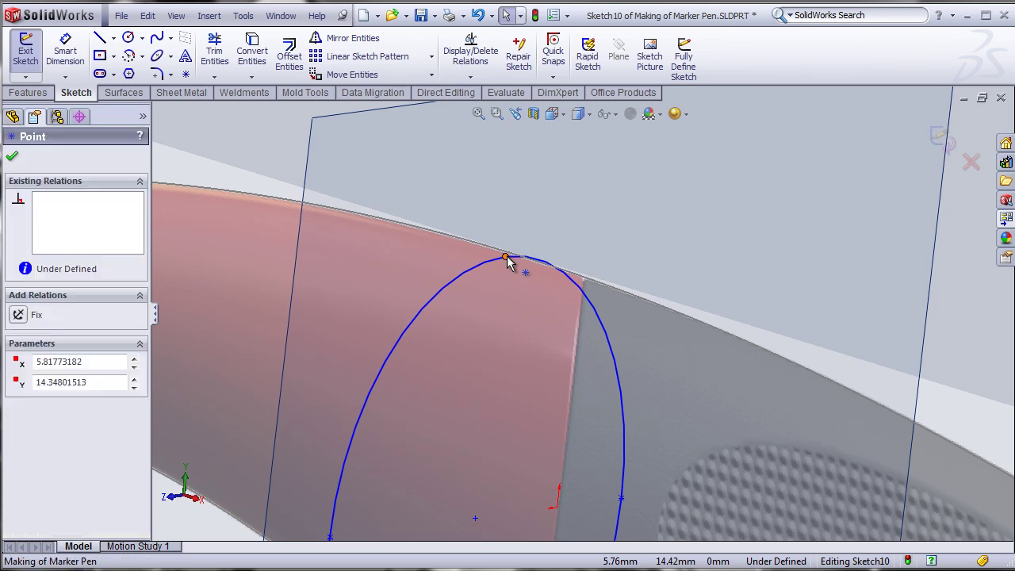
{"action": "left_click", "coordinate": [594, 281], "text": "ctrl"}
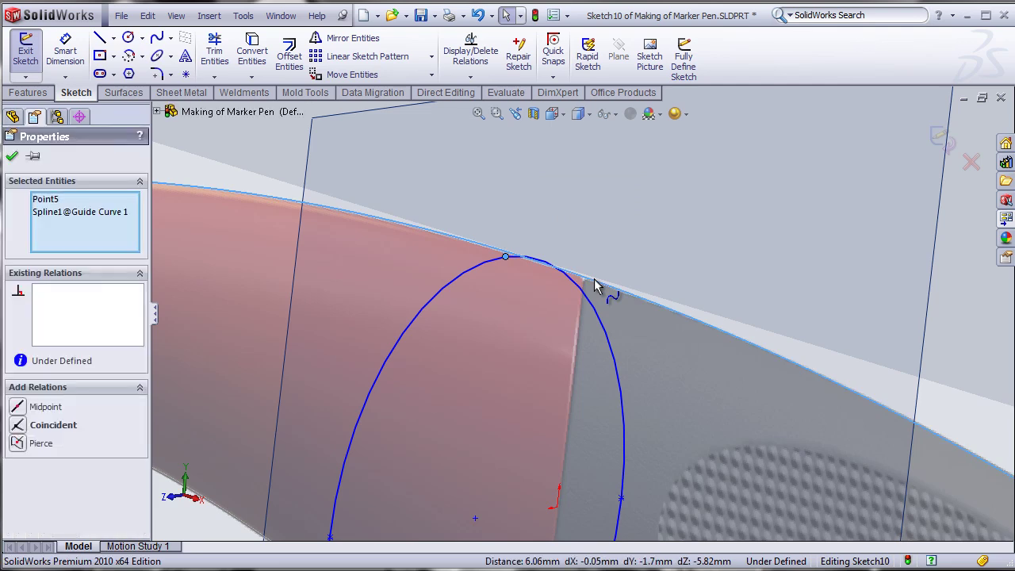
{"action": "left_click", "coordinate": [18, 444]}
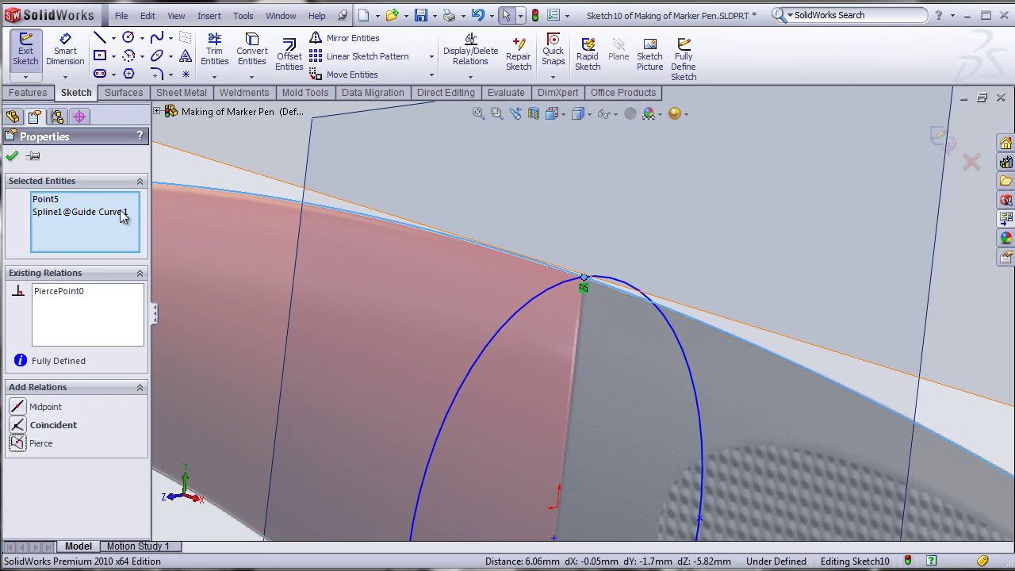
{"action": "left_click", "coordinate": [11, 156]}
Step: Add a Pierce relation between the ellipse's bottom point and the Guide Curve 2 spline
{"action": "scroll", "coordinate": [539, 437], "scroll_direction": "up", "scroll_amount": 5}
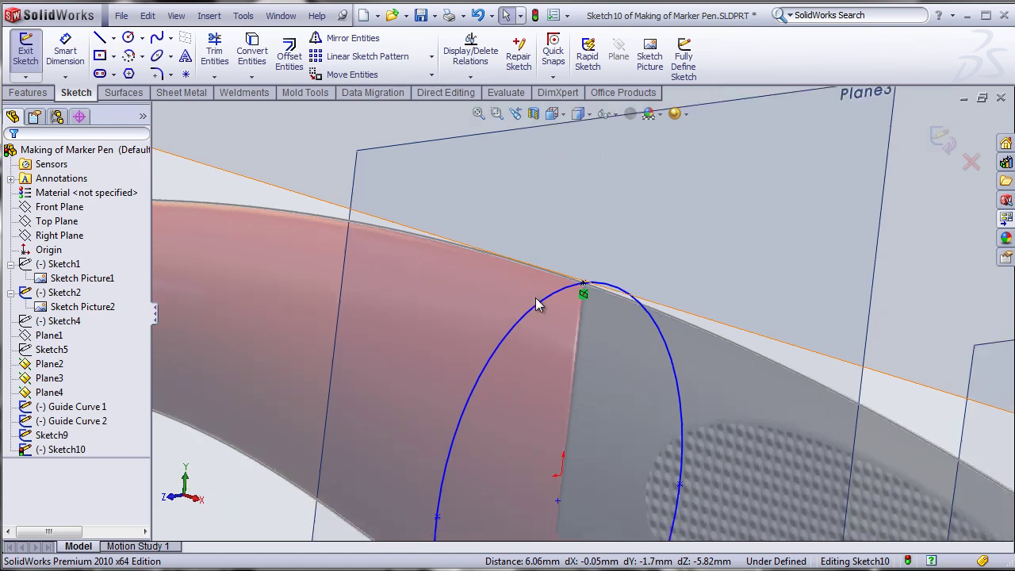
{"action": "scroll", "coordinate": [605, 346], "scroll_direction": "down", "scroll_amount": 5}
{"action": "scroll", "coordinate": [604, 346], "scroll_direction": "down", "scroll_amount": 3}
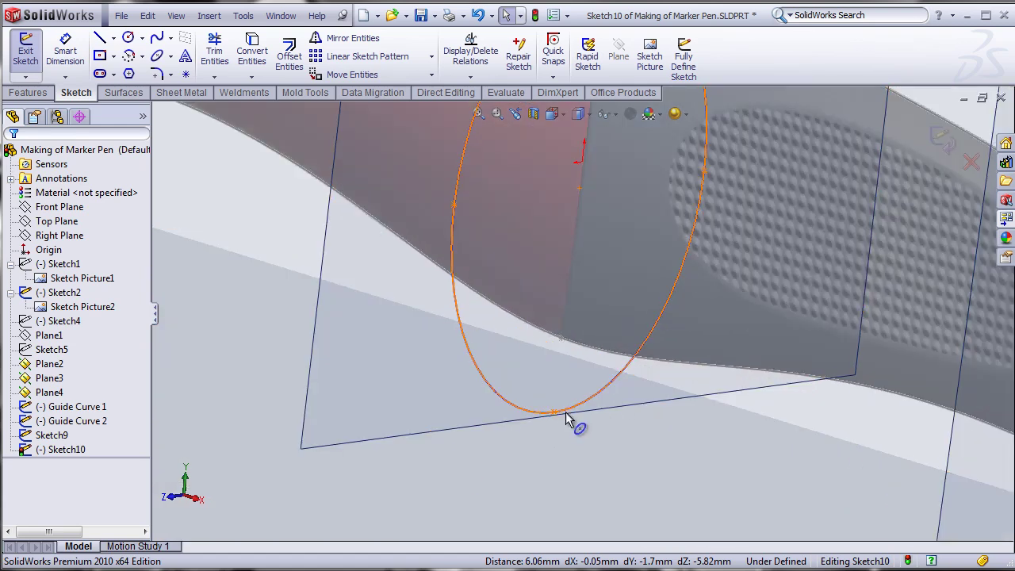
{"action": "left_click", "coordinate": [553, 414]}
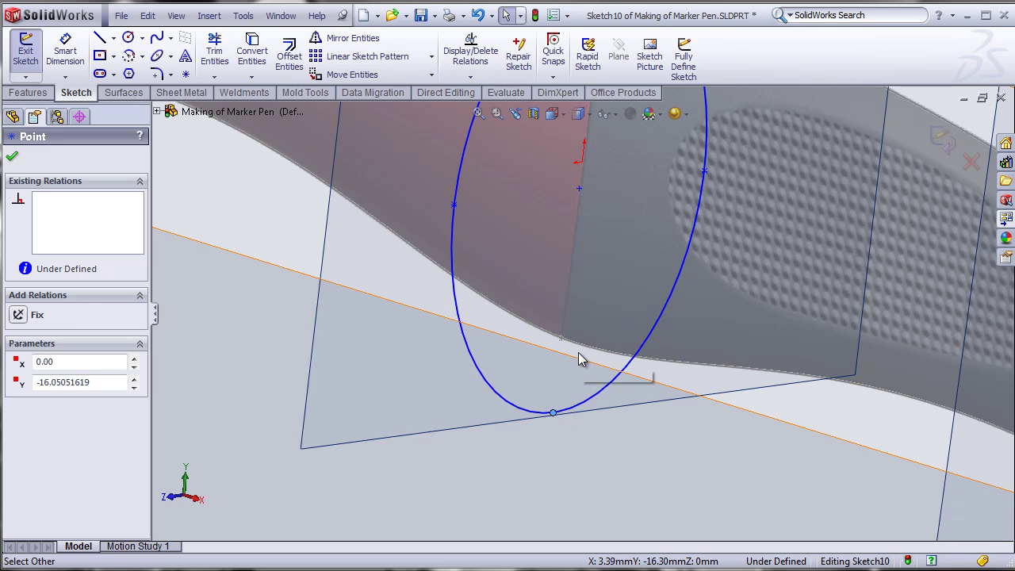
{"action": "left_click", "coordinate": [555, 414]}
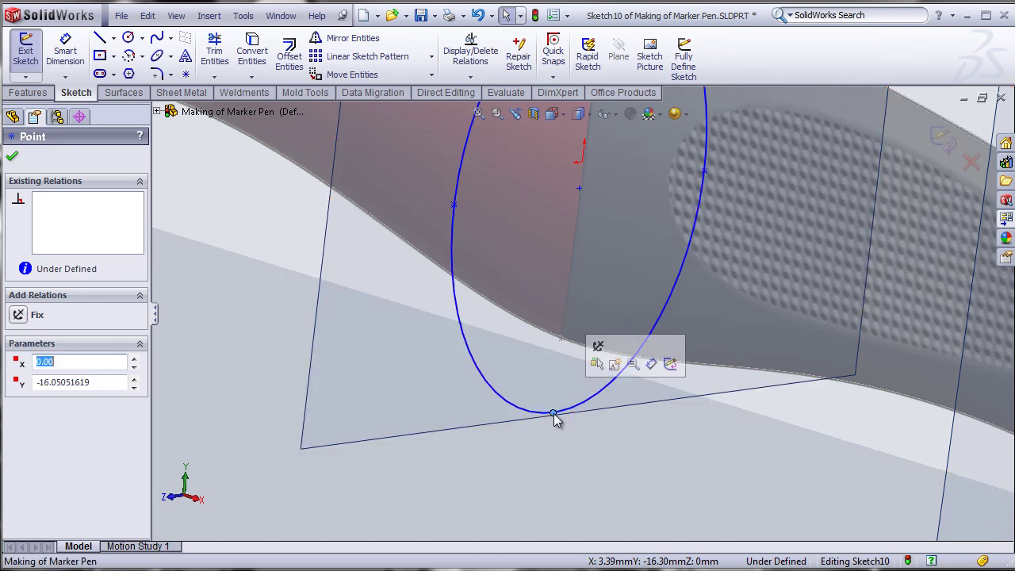
{"action": "left_click", "coordinate": [573, 342], "text": "ctrl"}
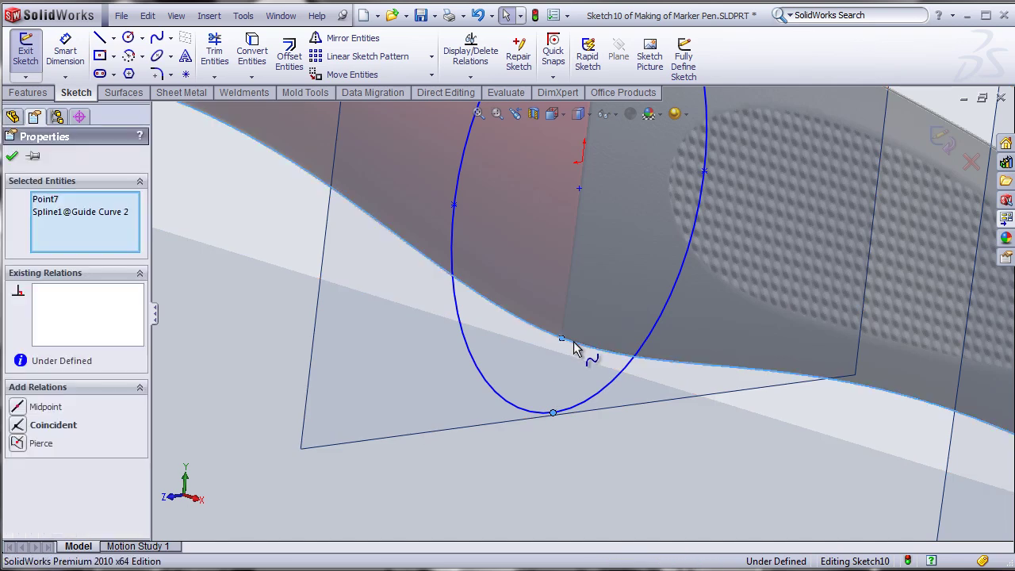
{"action": "left_click", "coordinate": [18, 444]}
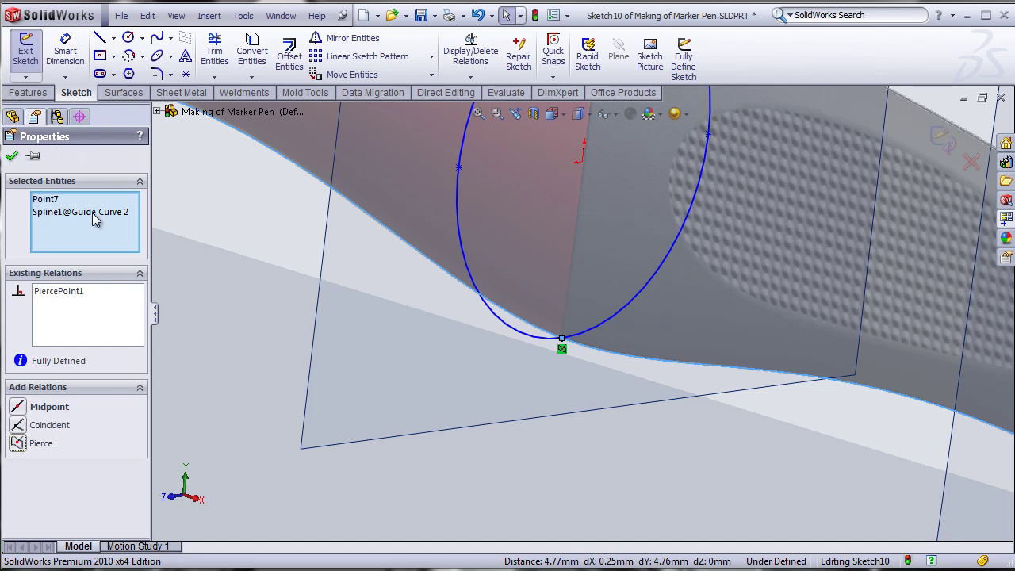
{"action": "left_click", "coordinate": [12, 157]}
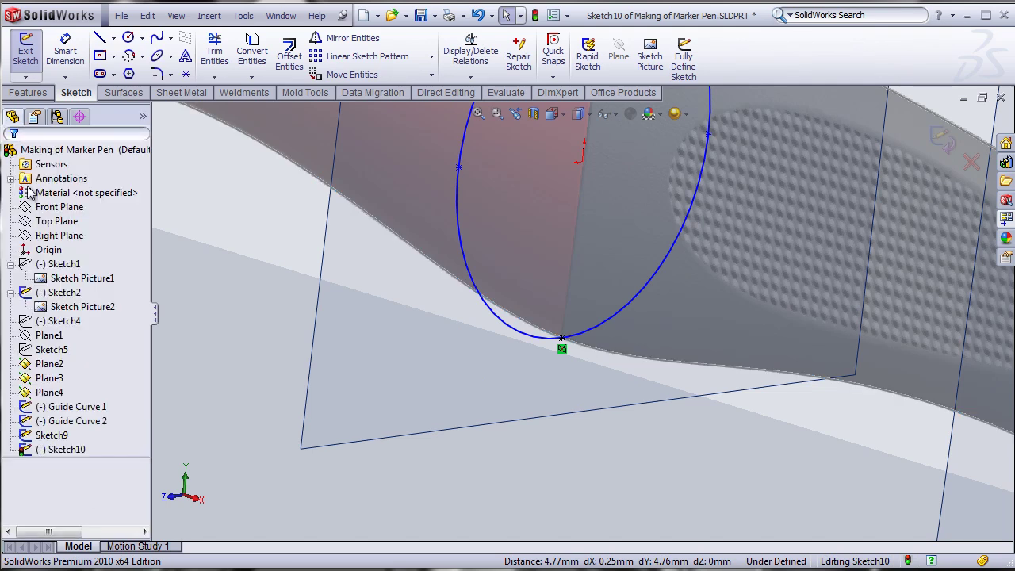
Step: Show Sketch1 with its top-view reference picture of the pen
{"action": "scroll", "coordinate": [253, 362], "scroll_direction": "up", "scroll_amount": 5}
{"action": "middle_click_drag", "start_coordinate": [523, 390], "coordinate": [545, 266]}
{"action": "middle_click_drag", "start_coordinate": [314, 393], "coordinate": [291, 393]}
{"action": "left_click", "coordinate": [73, 296]}
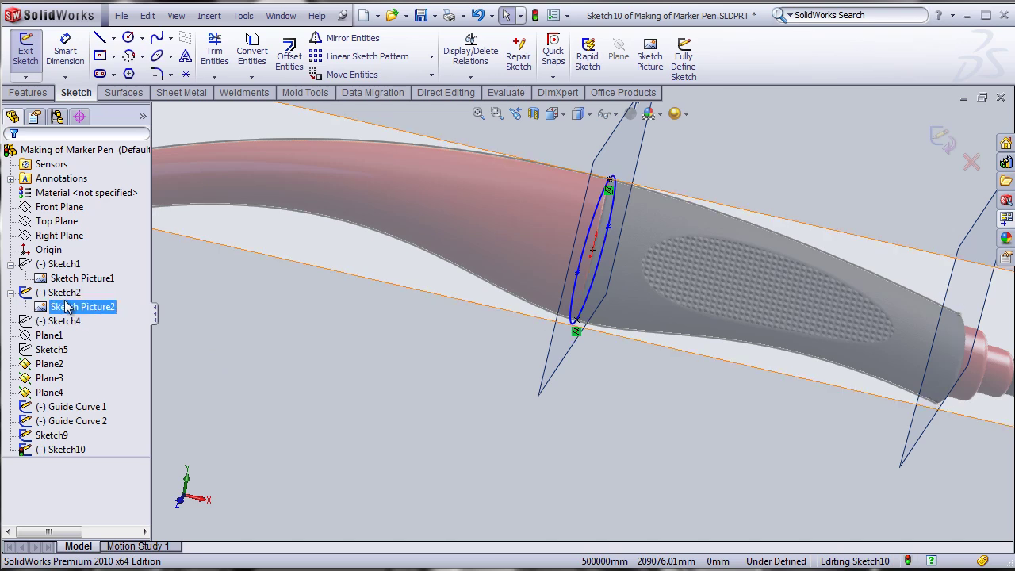
{"action": "right_click", "coordinate": [59, 264]}
{"action": "left_click", "coordinate": [70, 238]}
{"action": "left_click", "coordinate": [347, 367]}
Step: Set the Plane3 ellipse's horizontal radius to 9.80 mm to match the pen's width in the top-view picture
{"action": "middle_click_drag", "start_coordinate": [368, 355], "coordinate": [351, 475]}
{"action": "key", "text": "ctrl+5"}
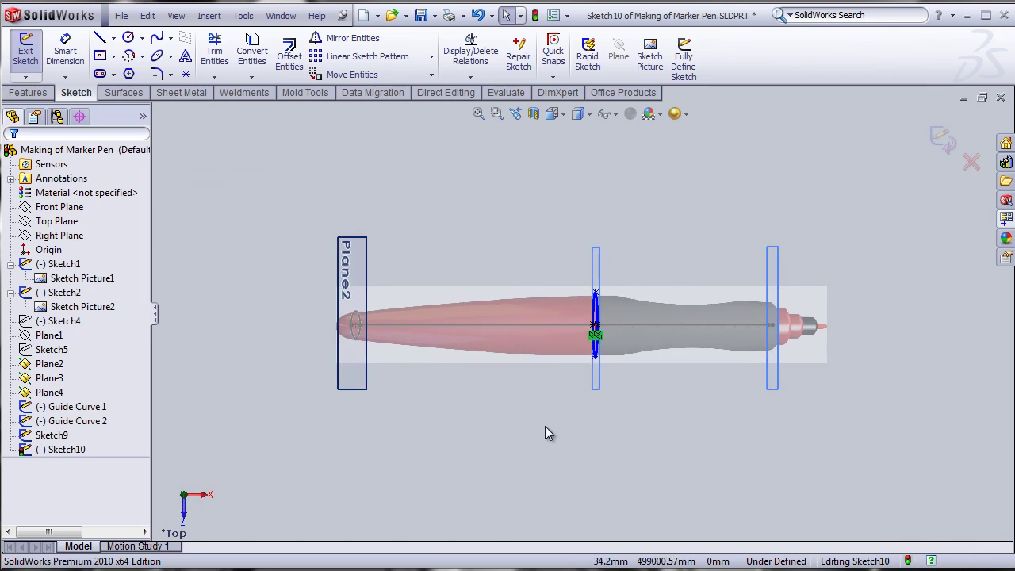
{"action": "scroll", "coordinate": [598, 318], "scroll_direction": "down", "scroll_amount": 5}
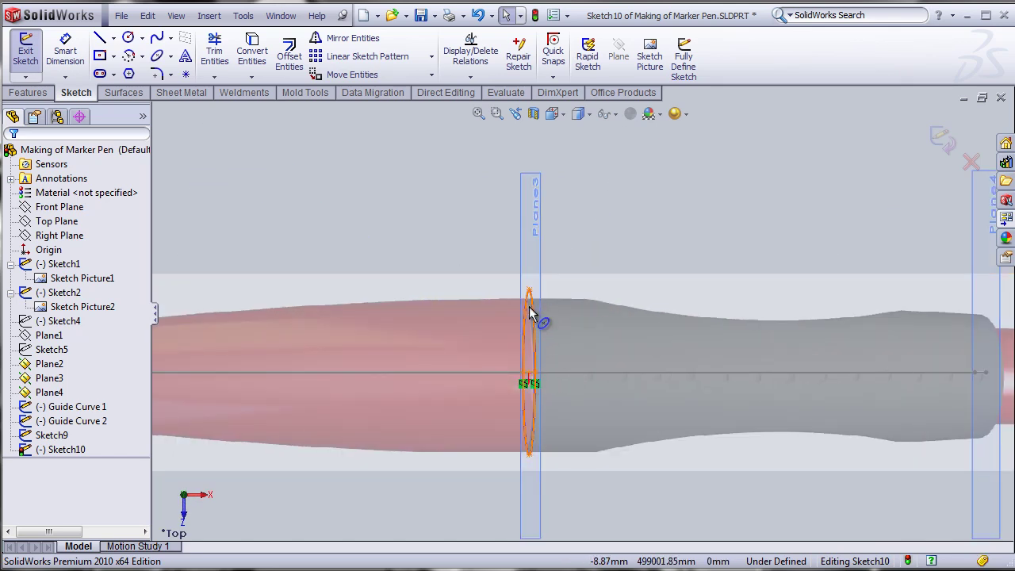
{"action": "left_click", "coordinate": [532, 312]}
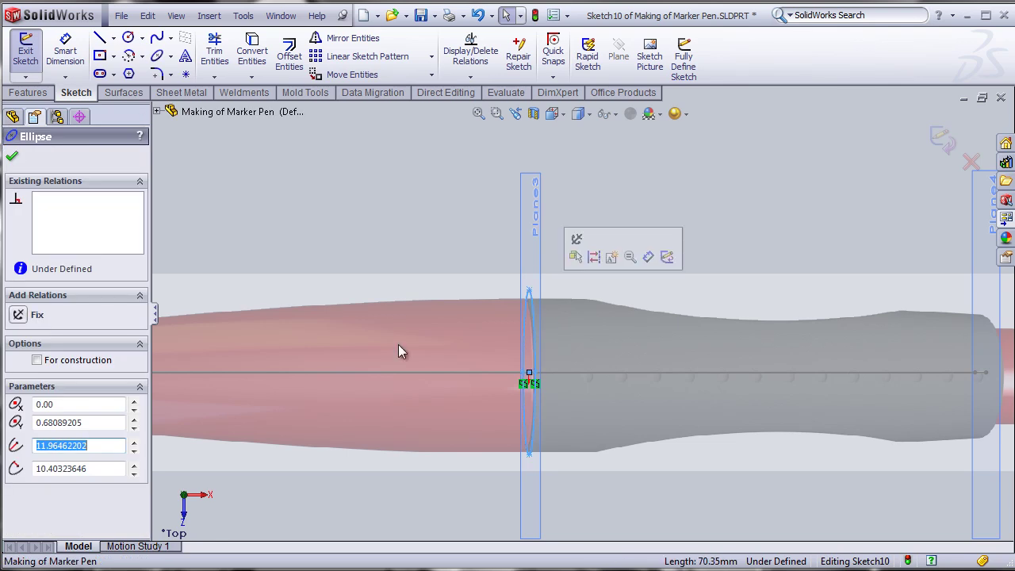
{"action": "left_click", "coordinate": [135, 474]}
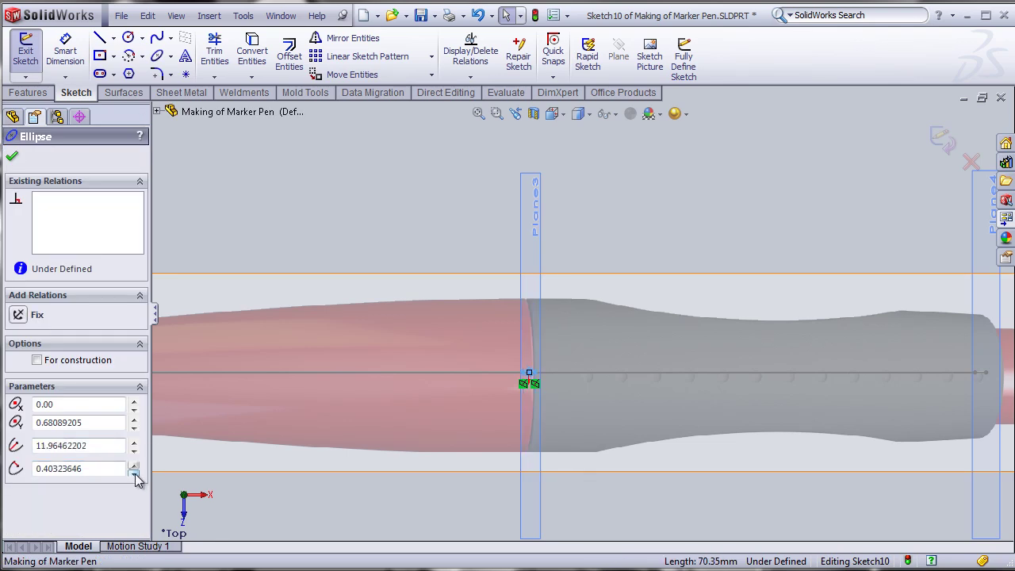
{"action": "left_click_drag", "start_coordinate": [96, 472], "coordinate": [28, 481]}
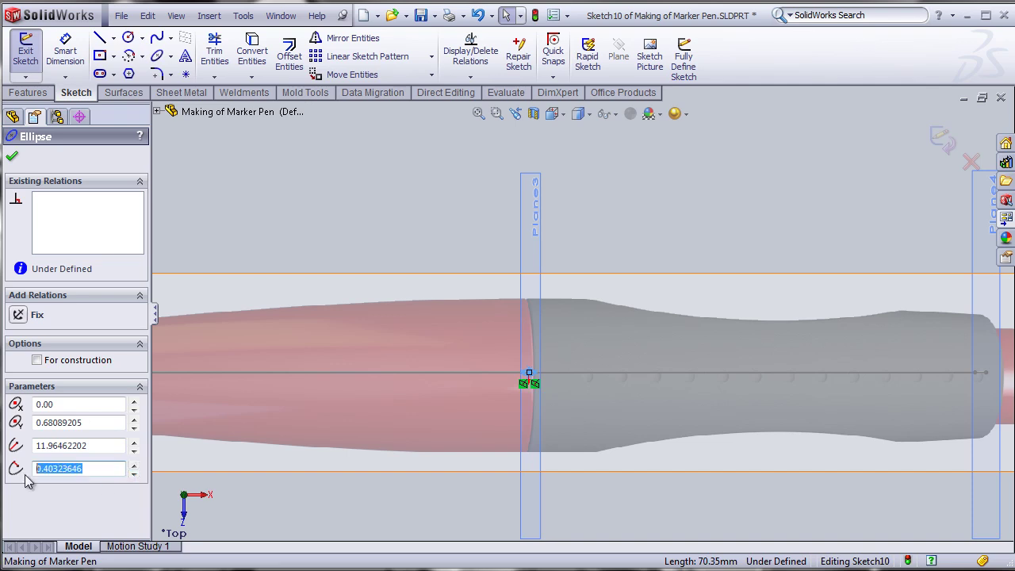
{"action": "type", "text": "8"}
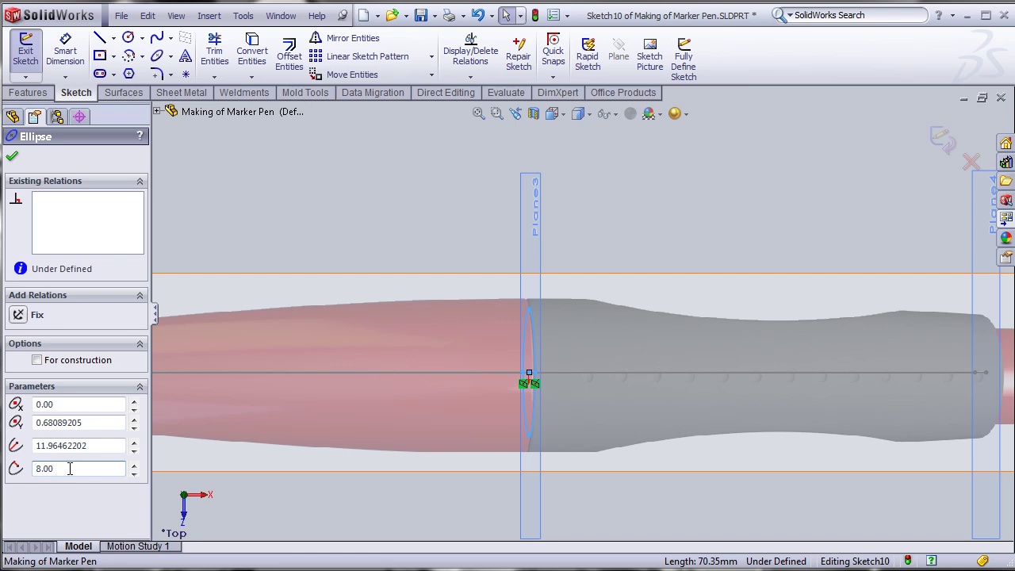
{"action": "left_click_drag", "start_coordinate": [69, 469], "coordinate": [12, 473]}
{"action": "type", "text": "10"}
{"action": "scroll", "coordinate": [508, 365], "scroll_direction": "down", "scroll_amount": 4}
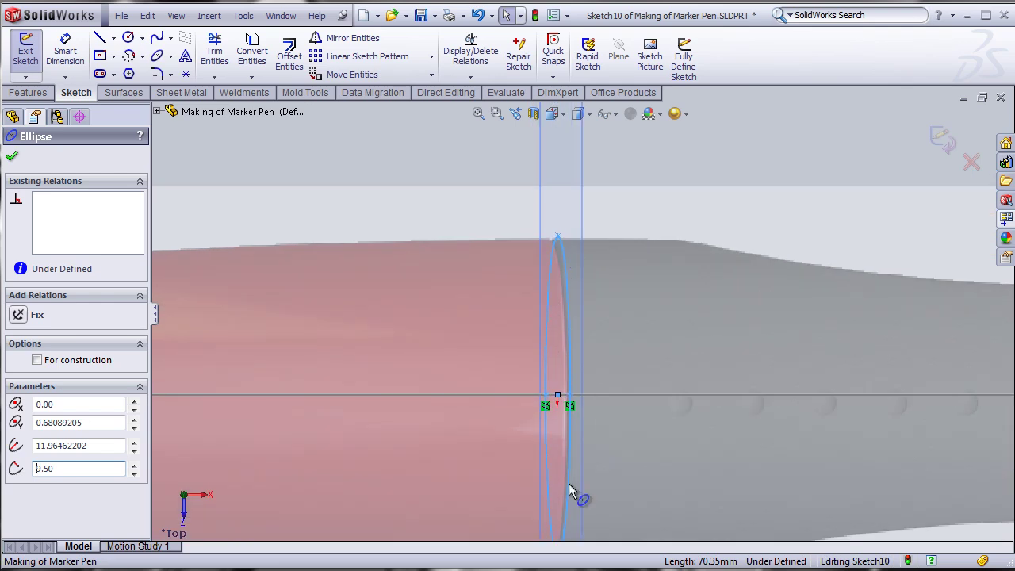
{"action": "scroll", "coordinate": [568, 485], "scroll_direction": "up", "scroll_amount": 2}
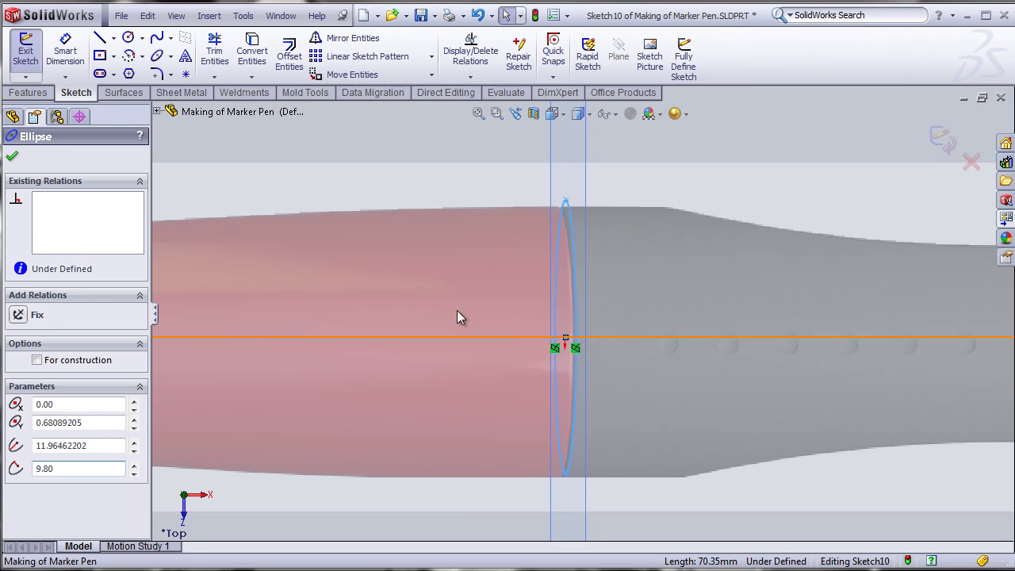
{"action": "left_click", "coordinate": [14, 157]}
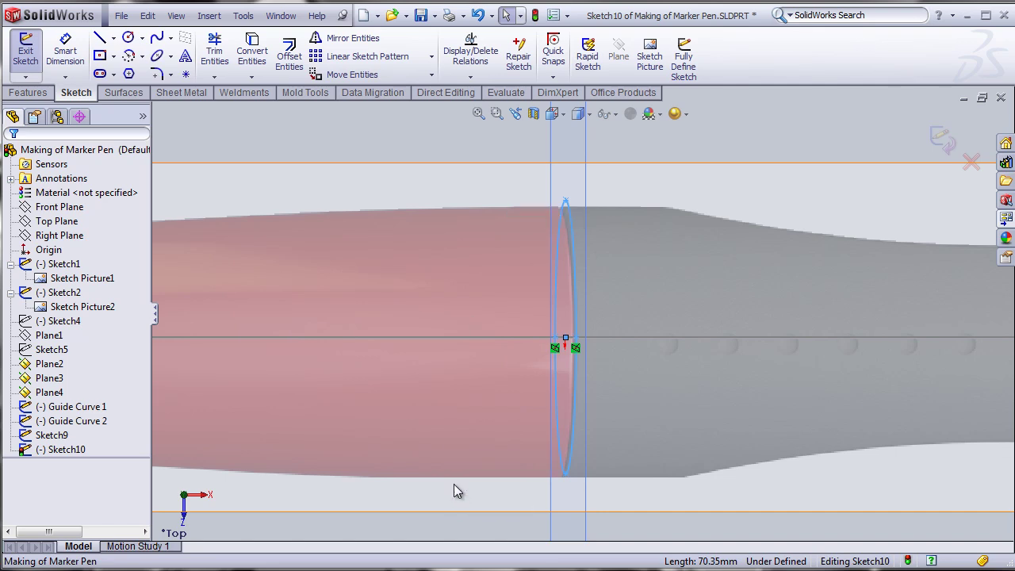
Step: Finish the ellipse sketch on Plane3 and return to the part
{"action": "scroll", "coordinate": [477, 416], "scroll_direction": "up", "scroll_amount": 5}
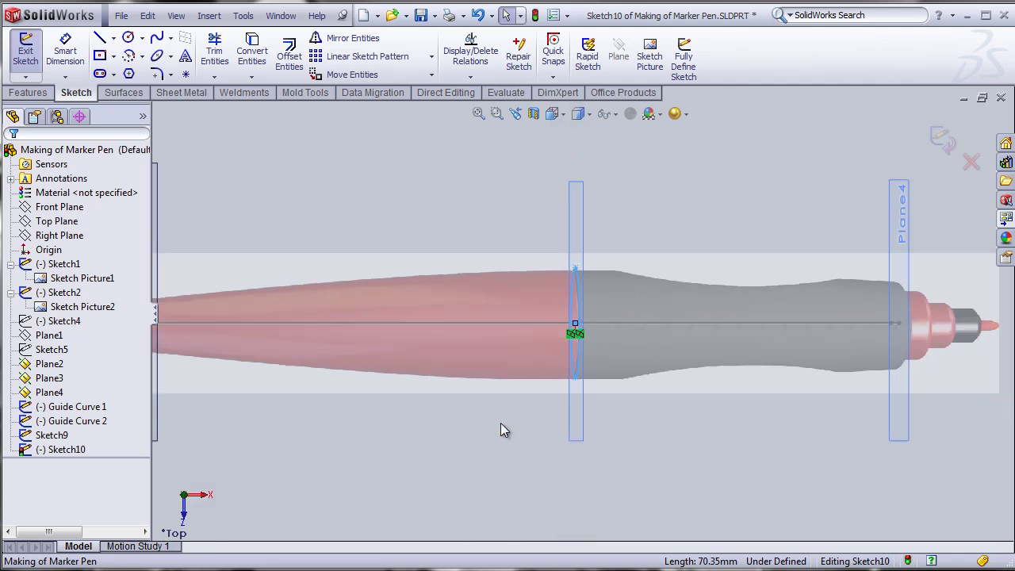
{"action": "middle_click_drag", "start_coordinate": [614, 476], "coordinate": [566, 395]}
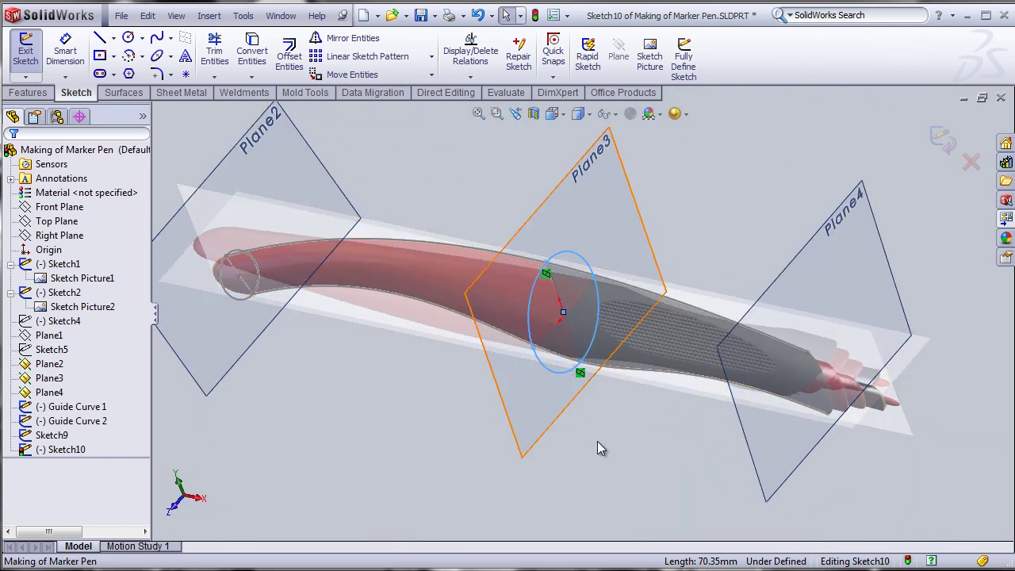
{"action": "left_click", "coordinate": [734, 180]}
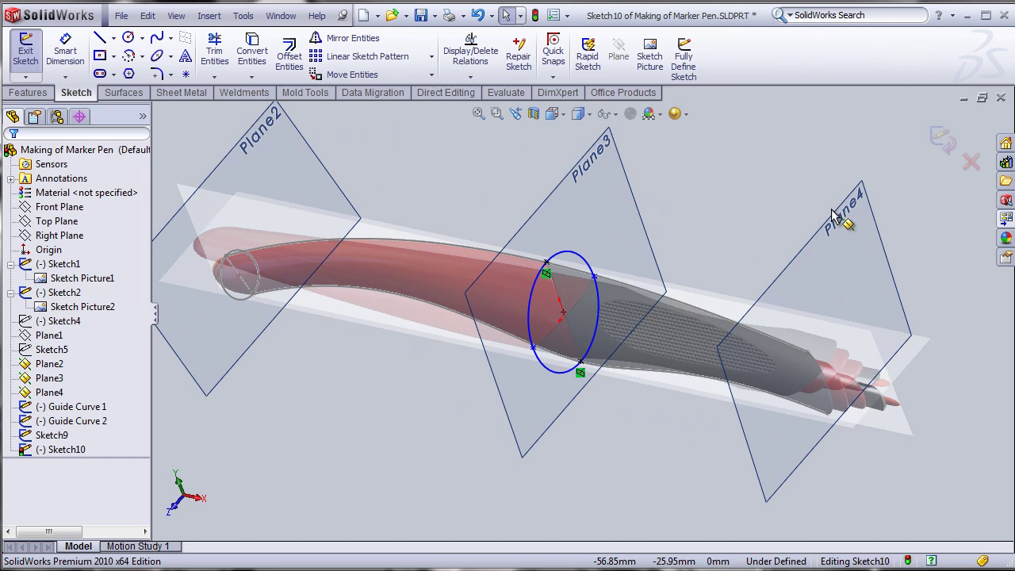
{"action": "left_click", "coordinate": [942, 150]}
Step: Start a new sketch on Plane4 and show Sketch4 as a reference at the pen's front end
{"action": "middle_click_drag", "start_coordinate": [681, 451], "coordinate": [829, 307]}
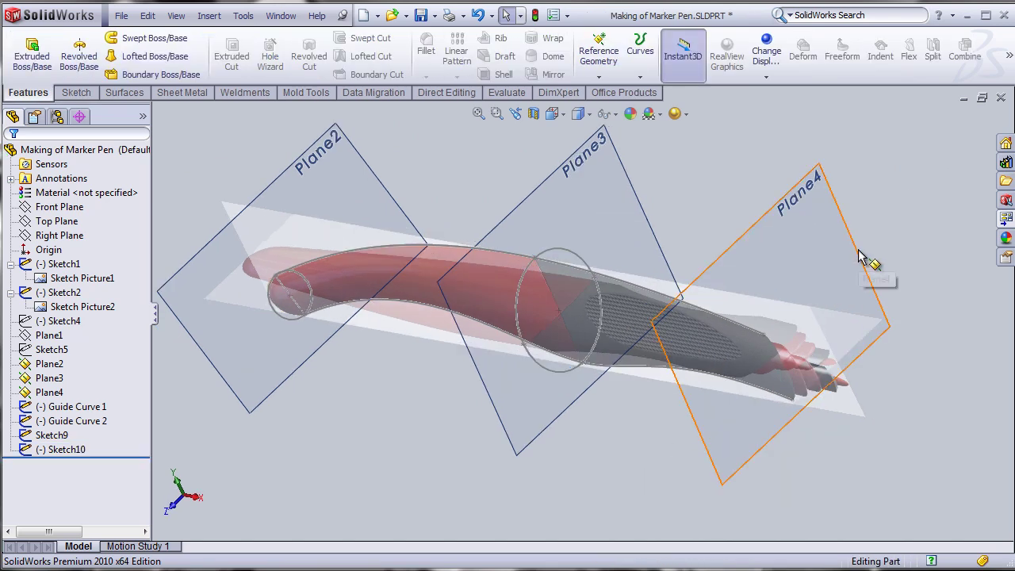
{"action": "left_click", "coordinate": [827, 249]}
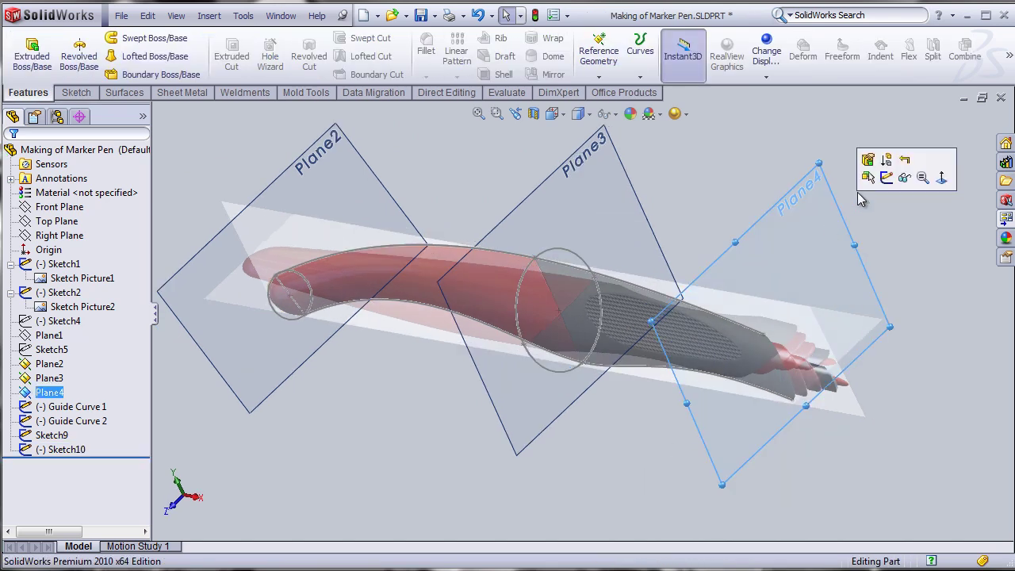
{"action": "left_click", "coordinate": [886, 178]}
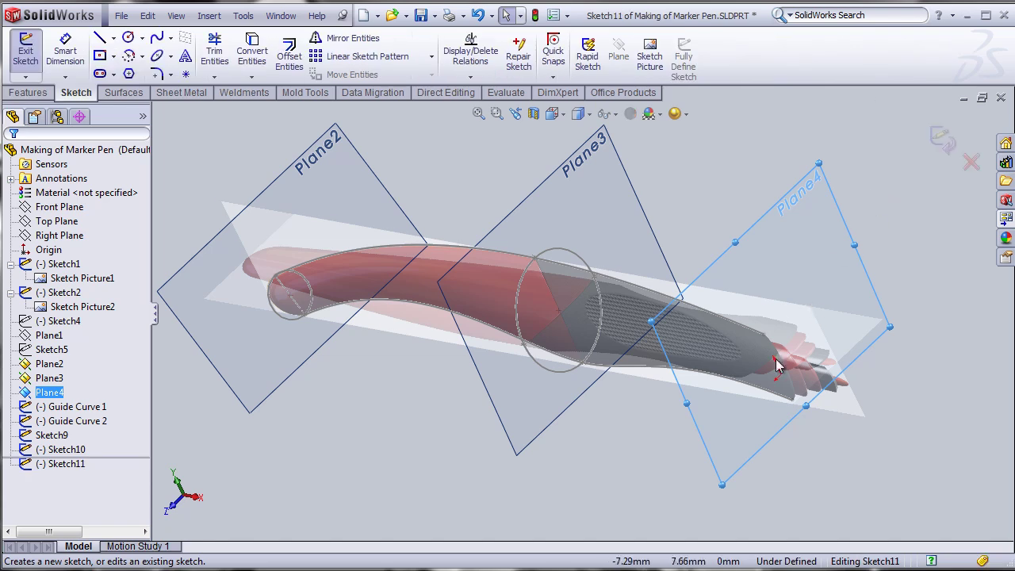
{"action": "middle_click_drag", "start_coordinate": [805, 301], "coordinate": [764, 386]}
{"action": "middle_click_drag", "start_coordinate": [632, 445], "coordinate": [835, 337]}
{"action": "scroll", "coordinate": [831, 337], "scroll_direction": "down", "scroll_amount": 4}
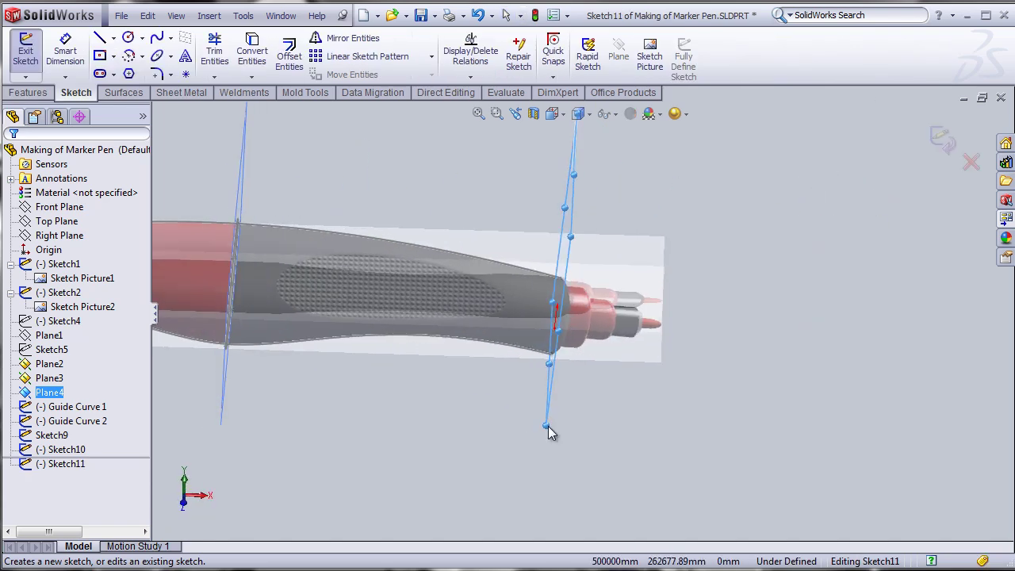
{"action": "right_click", "coordinate": [68, 326]}
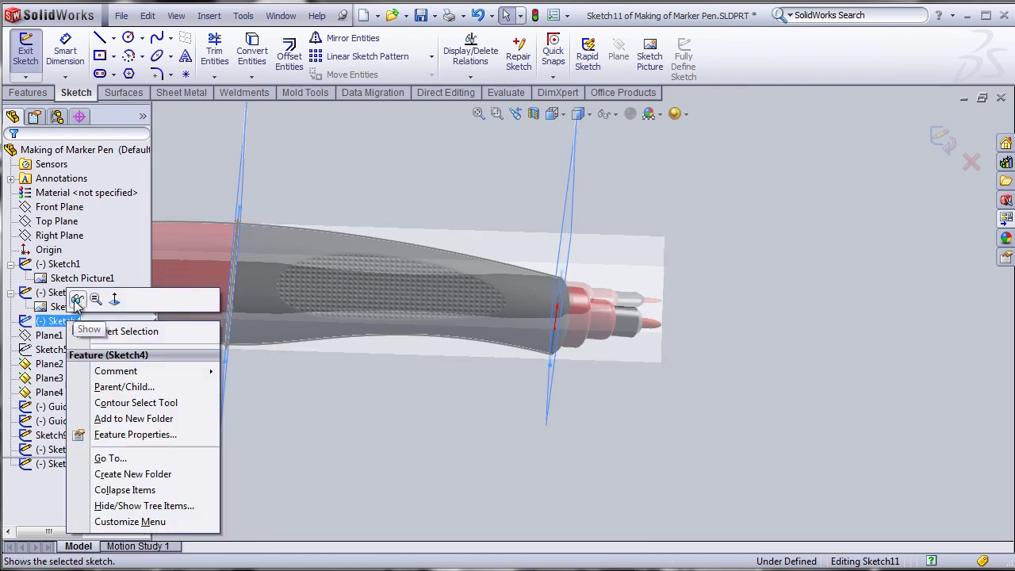
{"action": "left_click", "coordinate": [77, 297]}
{"action": "middle_click_drag", "start_coordinate": [403, 441], "coordinate": [476, 421]}
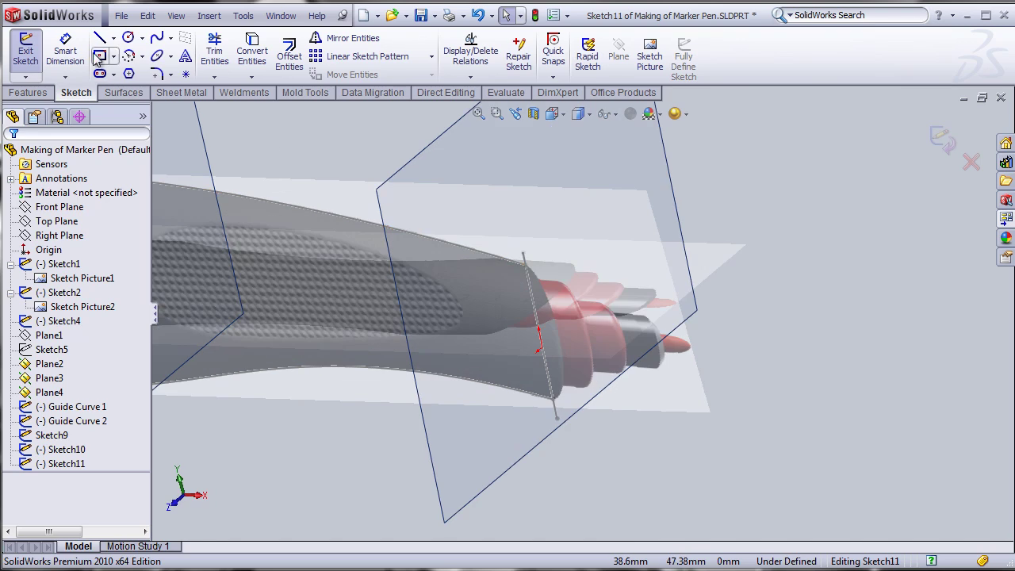
Step: Draw a vertical line on Plane4 from the front end of the upper guide curve to that of the lower one
{"action": "left_click", "coordinate": [99, 38]}
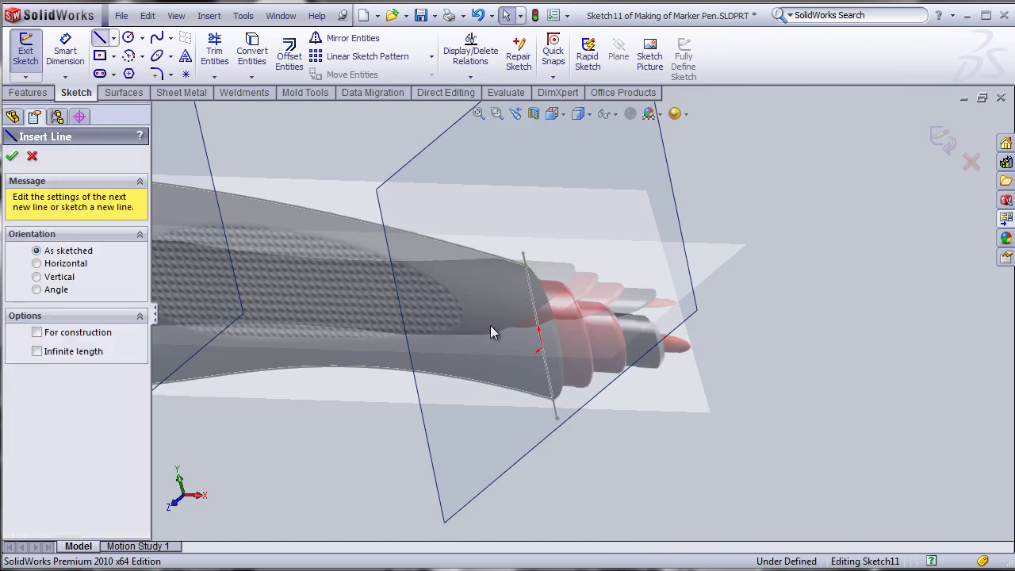
{"action": "left_click", "coordinate": [525, 265]}
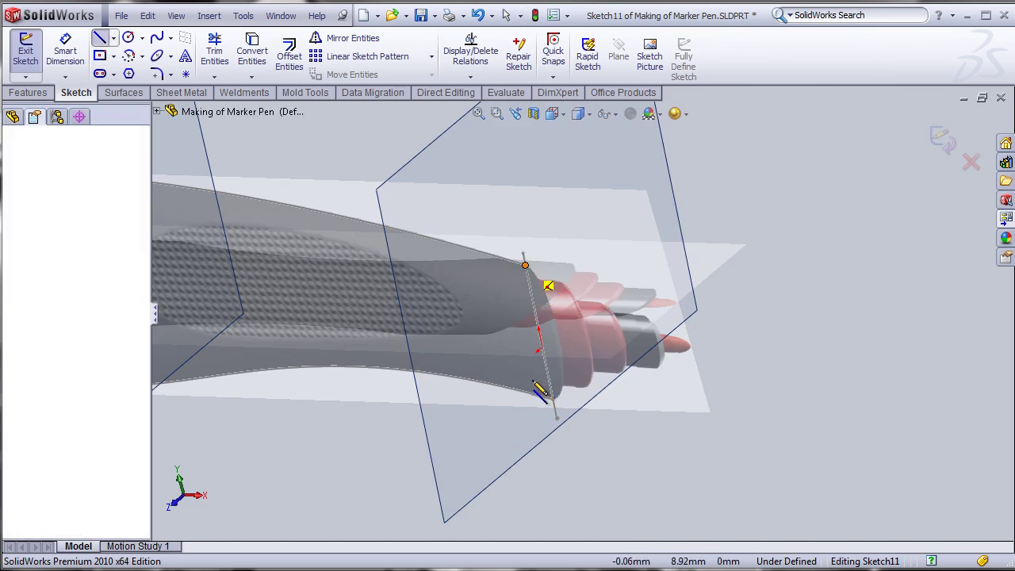
{"action": "left_click", "coordinate": [553, 399]}
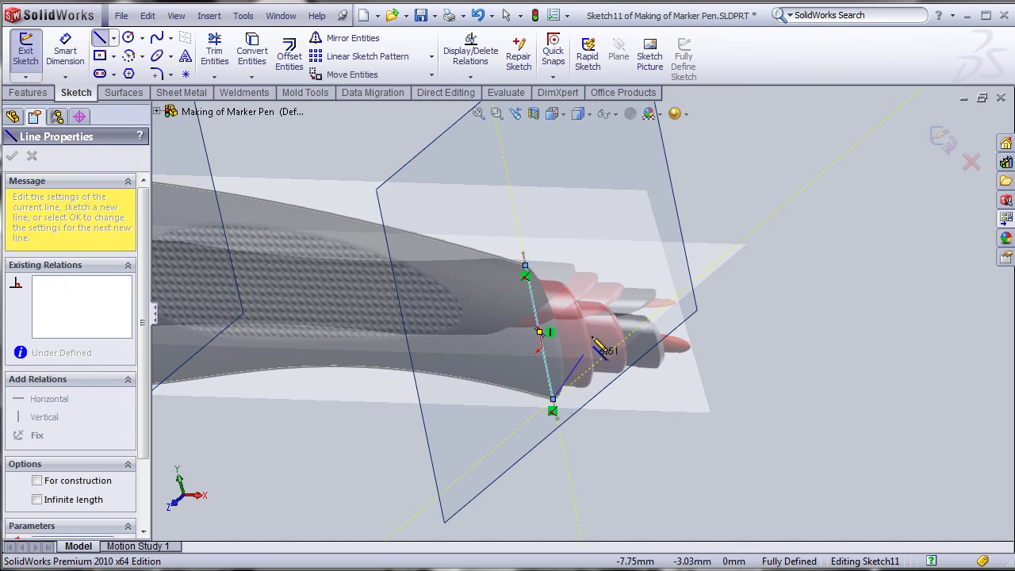
{"action": "right_click", "coordinate": [600, 325]}
{"action": "left_click", "coordinate": [638, 334]}
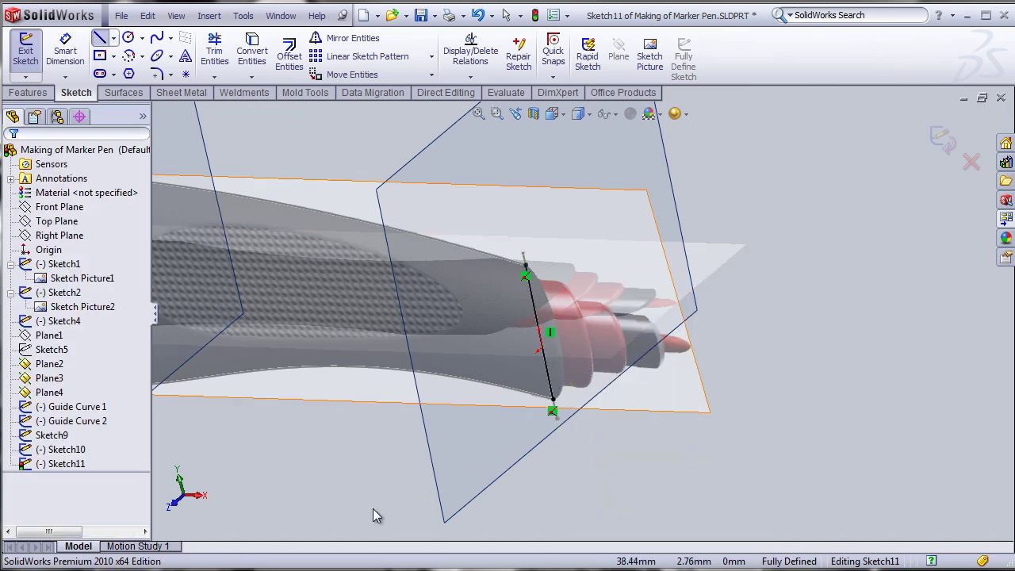
Step: Hide Sketch4 and convert the vertical line on Plane4 to construction geometry
{"action": "right_click", "coordinate": [80, 323]}
{"action": "left_click", "coordinate": [84, 295]}
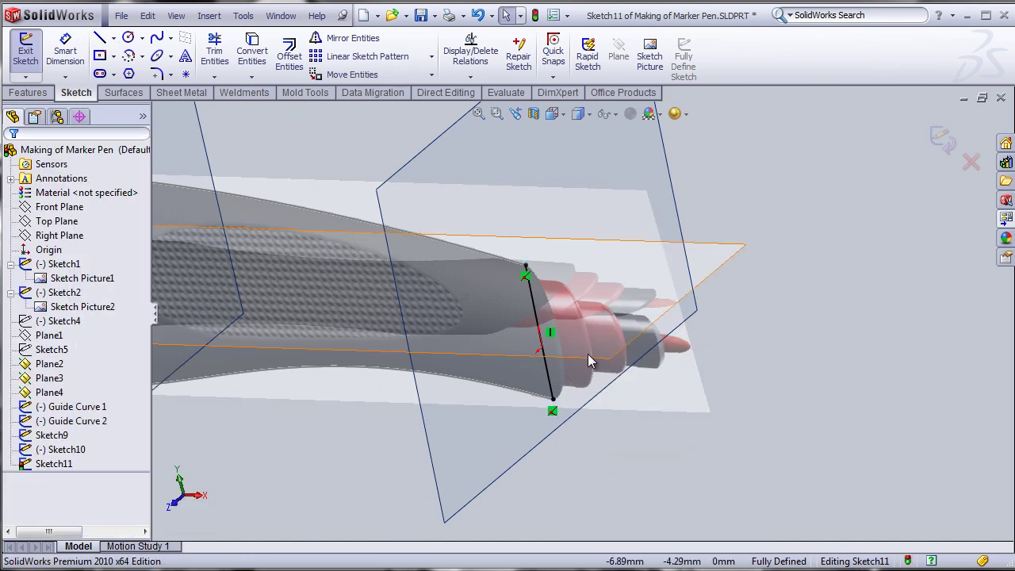
{"action": "left_click", "coordinate": [538, 318]}
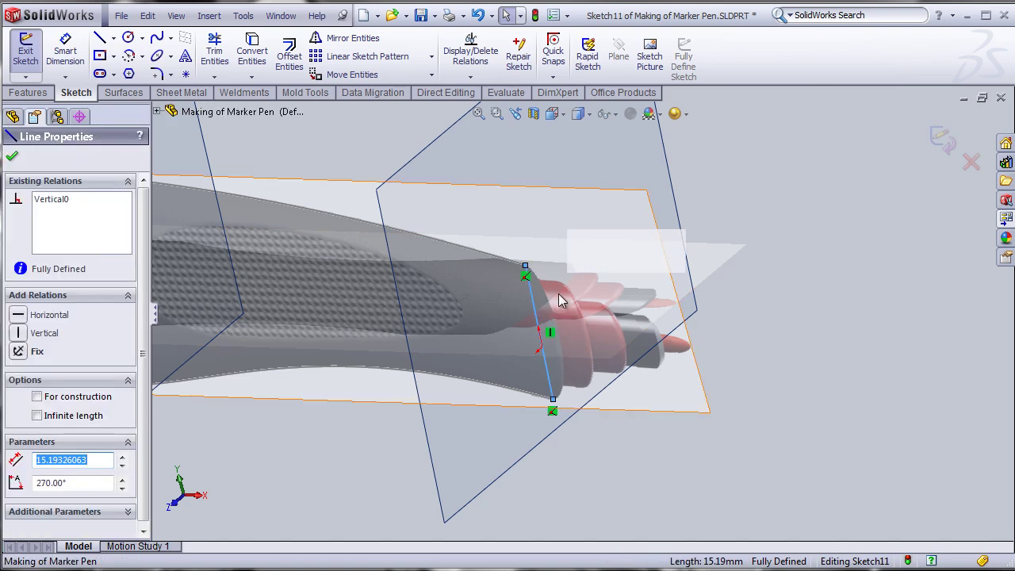
{"action": "left_click", "coordinate": [598, 262]}
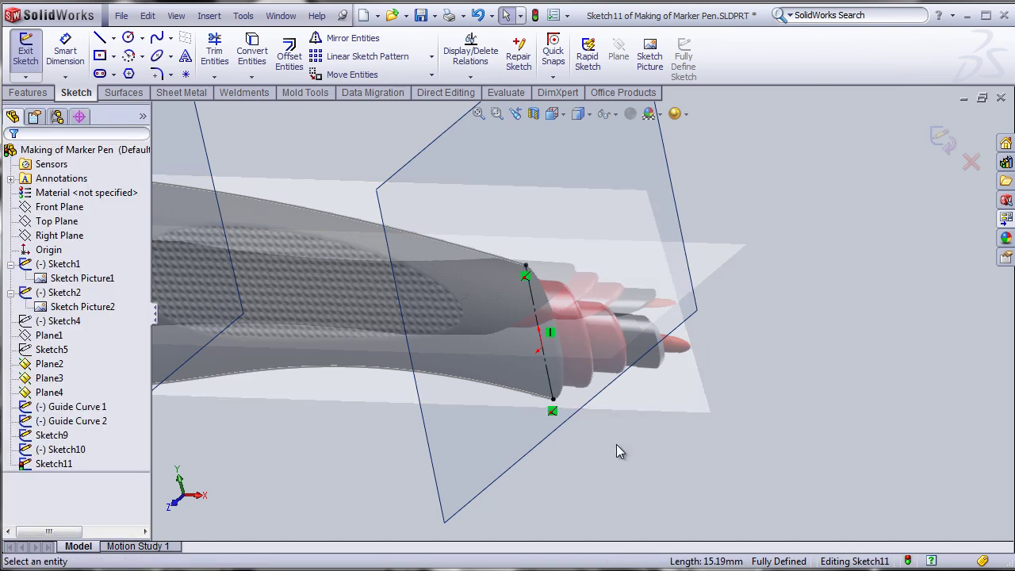
Step: Draw a circle centred on the construction line's midpoint and passing through its upper endpoint, and close the Plane4 sketch
{"action": "mouse_move", "coordinate": [528, 458]}
{"action": "middle_mouse_down"}
{"action": "mouse_move", "coordinate": [622, 472]}
{"action": "mouse_move", "coordinate": [628, 462]}
{"action": "middle_mouse_up"}
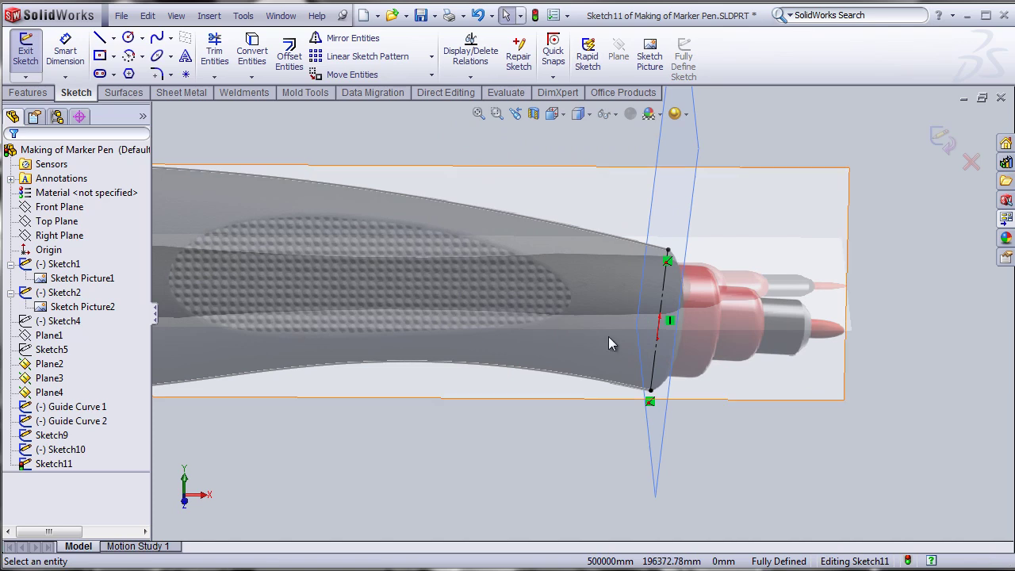
{"action": "left_click", "coordinate": [129, 38]}
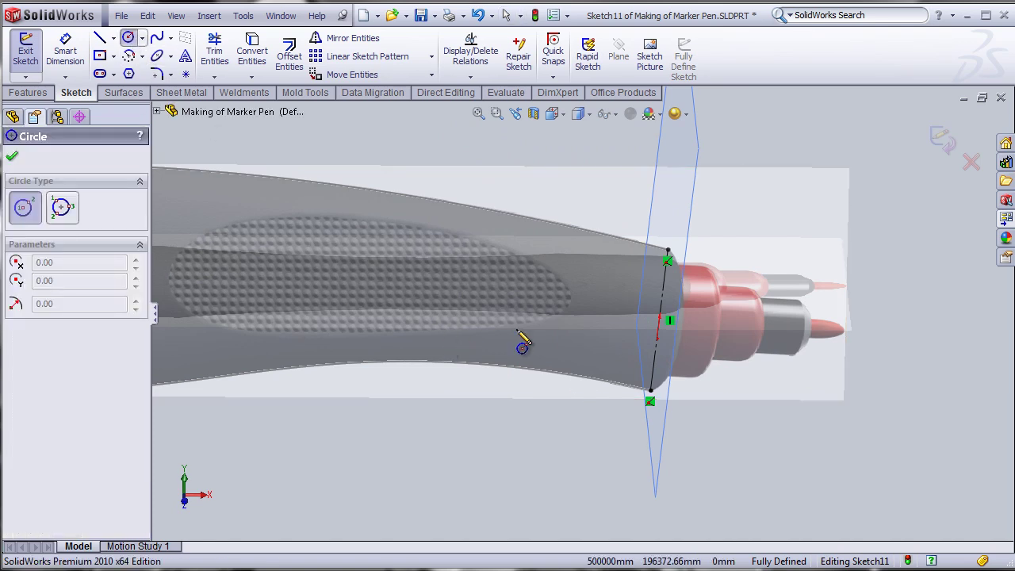
{"action": "mouse_move", "coordinate": [714, 407]}
{"action": "middle_mouse_down"}
{"action": "mouse_move", "coordinate": [641, 403]}
{"action": "mouse_move", "coordinate": [650, 405]}
{"action": "mouse_move", "coordinate": [576, 358]}
{"action": "middle_mouse_up"}
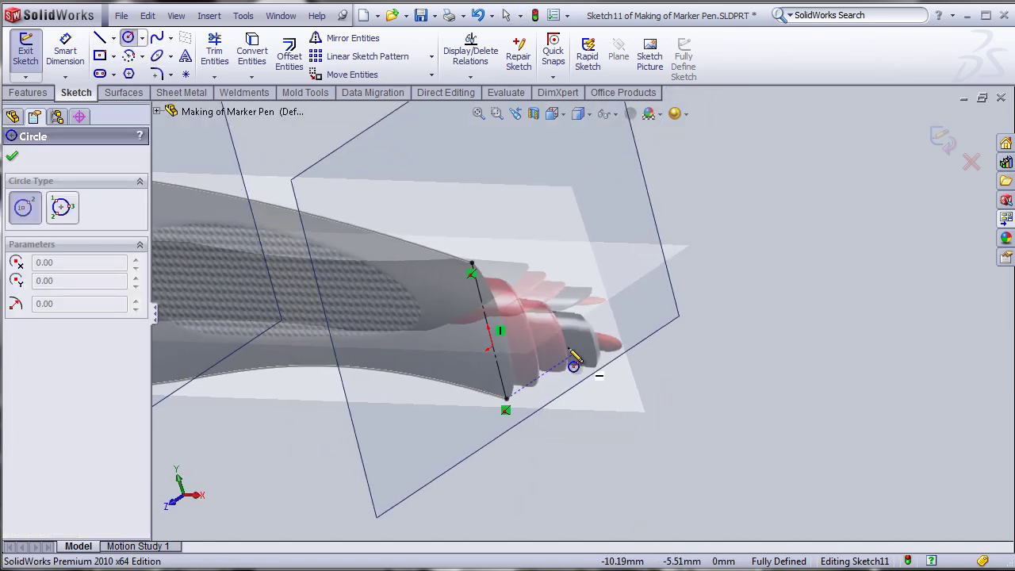
{"action": "left_click", "coordinate": [488, 329]}
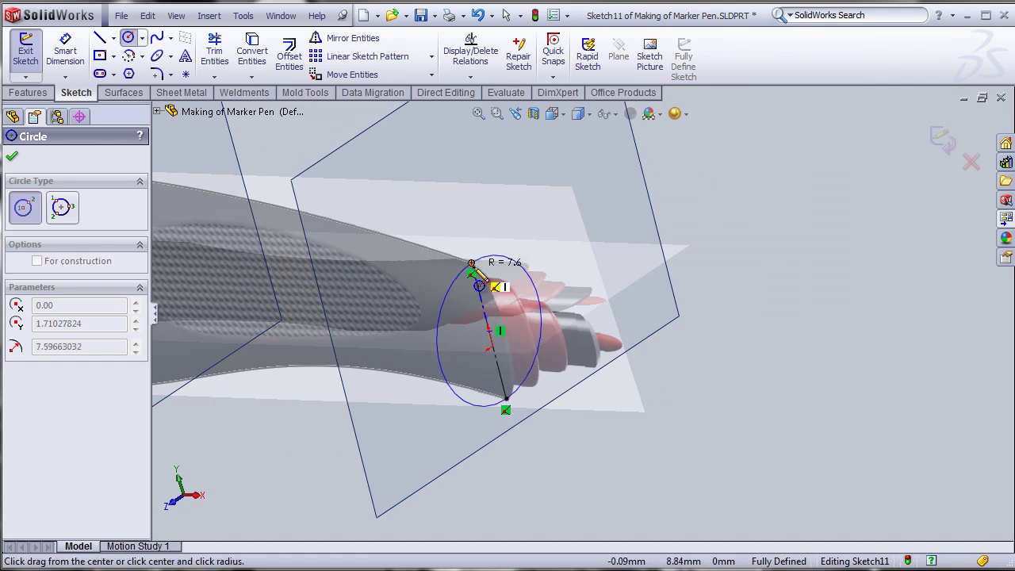
{"action": "left_click", "coordinate": [472, 265]}
{"action": "right_click", "coordinate": [758, 384]}
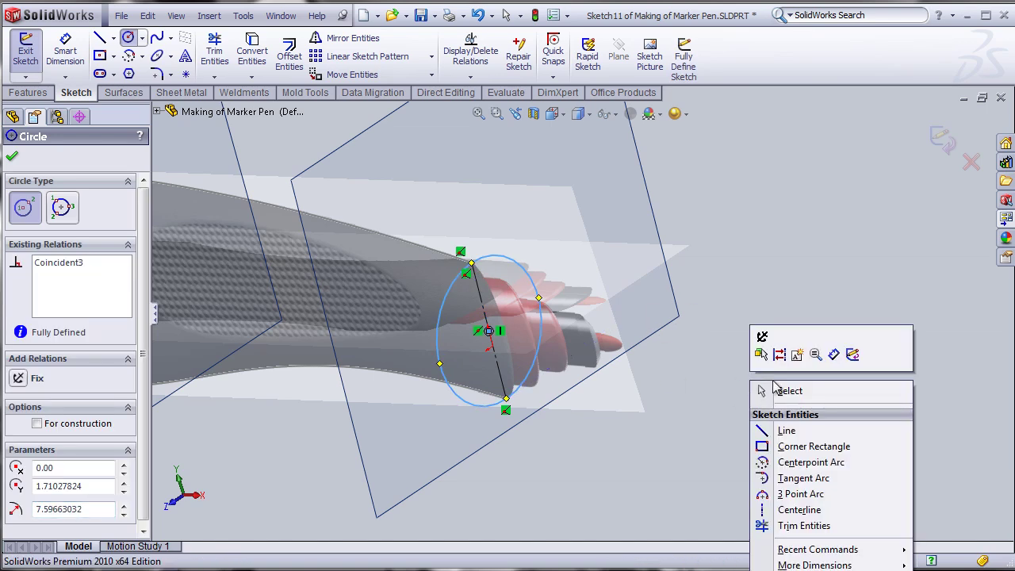
{"action": "left_click", "coordinate": [783, 391]}
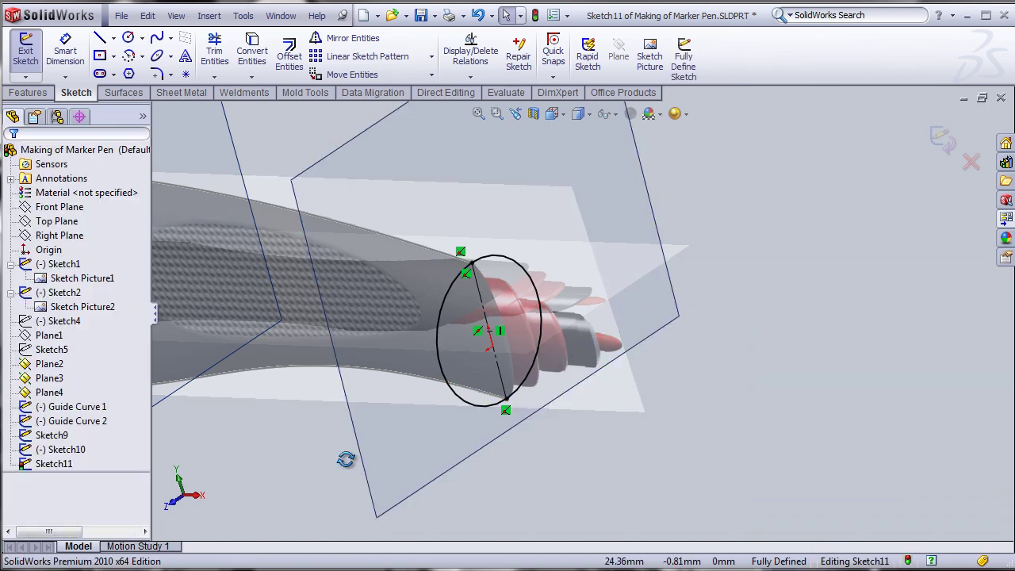
{"action": "key", "text": "ctrl+1"}
{"action": "left_click", "coordinate": [942, 141]}
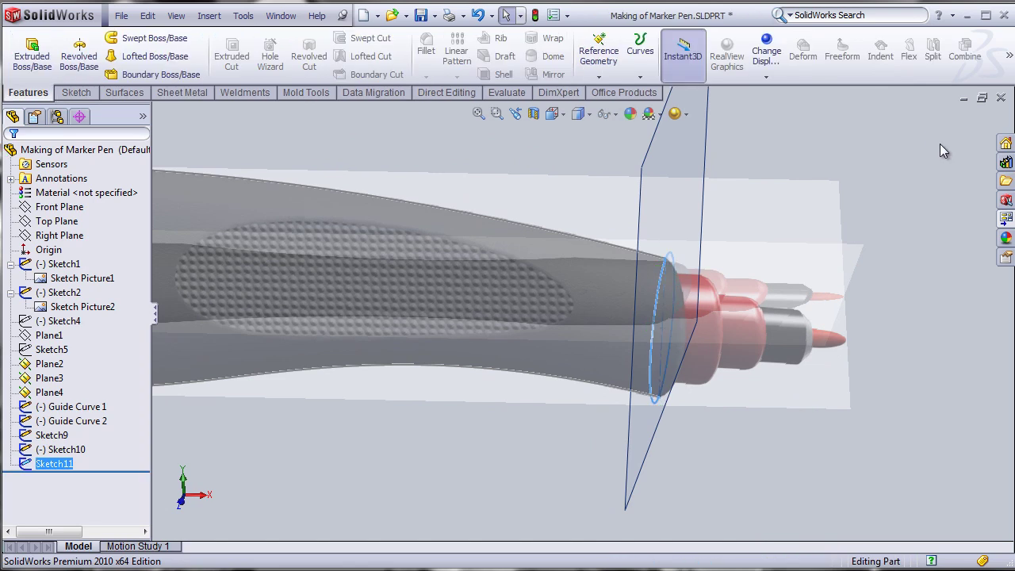
{"action": "left_click", "coordinate": [476, 457]}
Step: Hide Sketch1 and Sketch2 together with their reference pictures of the pen
{"action": "scroll", "coordinate": [474, 449], "scroll_direction": "down", "scroll_amount": 2}
{"action": "scroll", "coordinate": [475, 449], "scroll_direction": "up", "scroll_amount": 3}
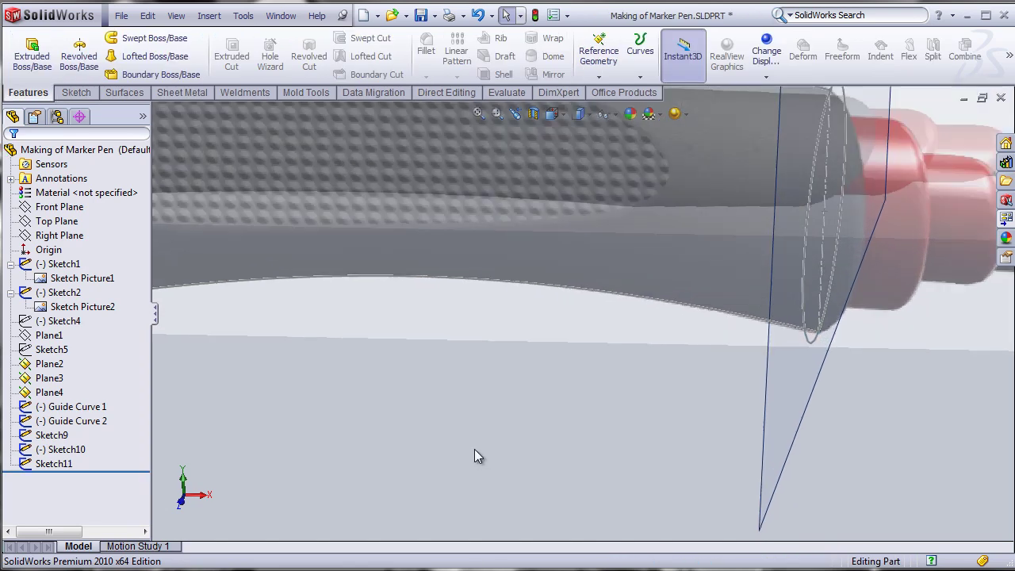
{"action": "middle_click_drag", "start_coordinate": [475, 449], "coordinate": [399, 419]}
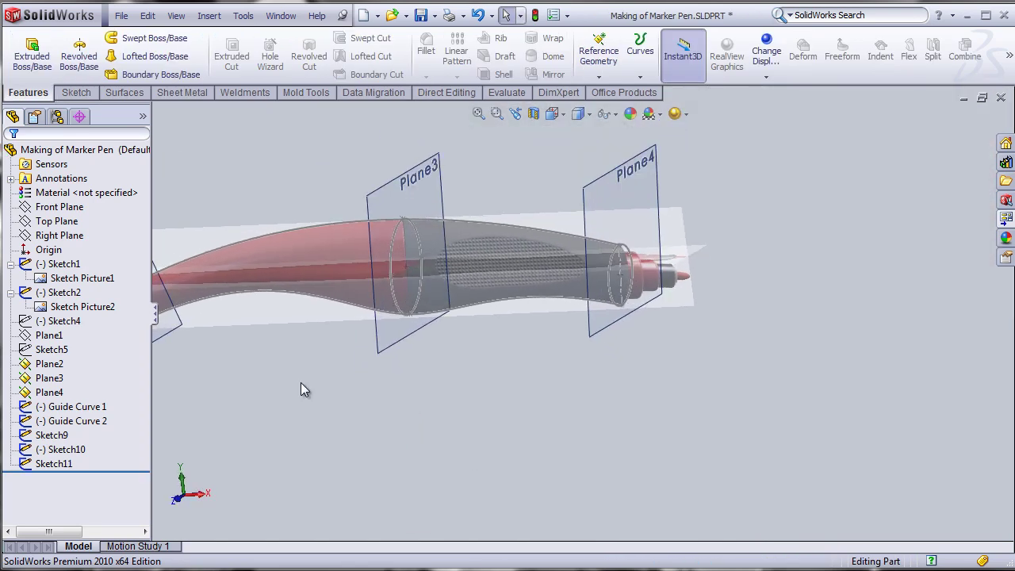
{"action": "left_click", "coordinate": [98, 280]}
{"action": "left_click", "coordinate": [63, 264]}
{"action": "right_click", "coordinate": [63, 264]}
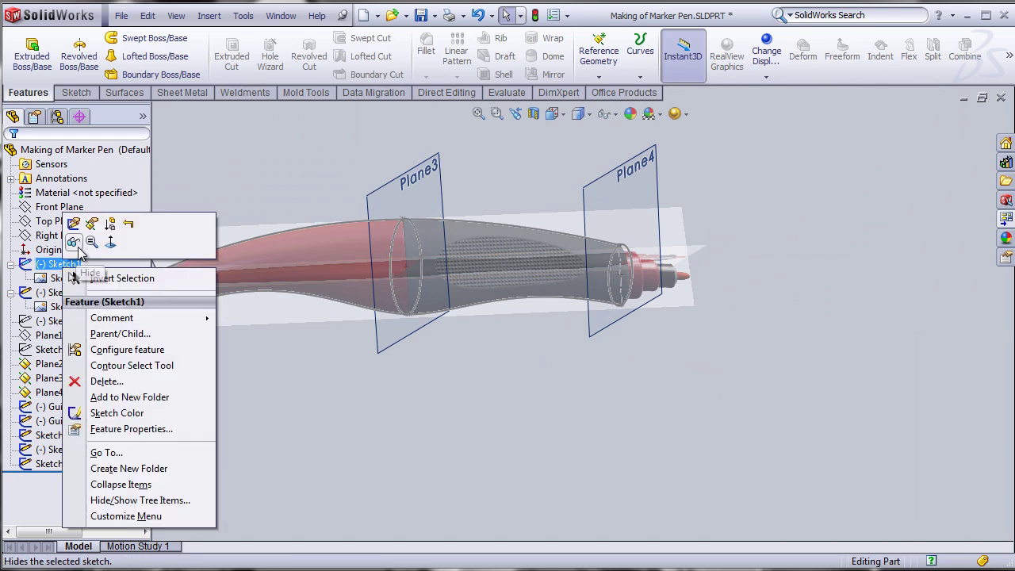
{"action": "left_click", "coordinate": [77, 237]}
{"action": "left_click", "coordinate": [67, 295]}
{"action": "right_click", "coordinate": [68, 295]}
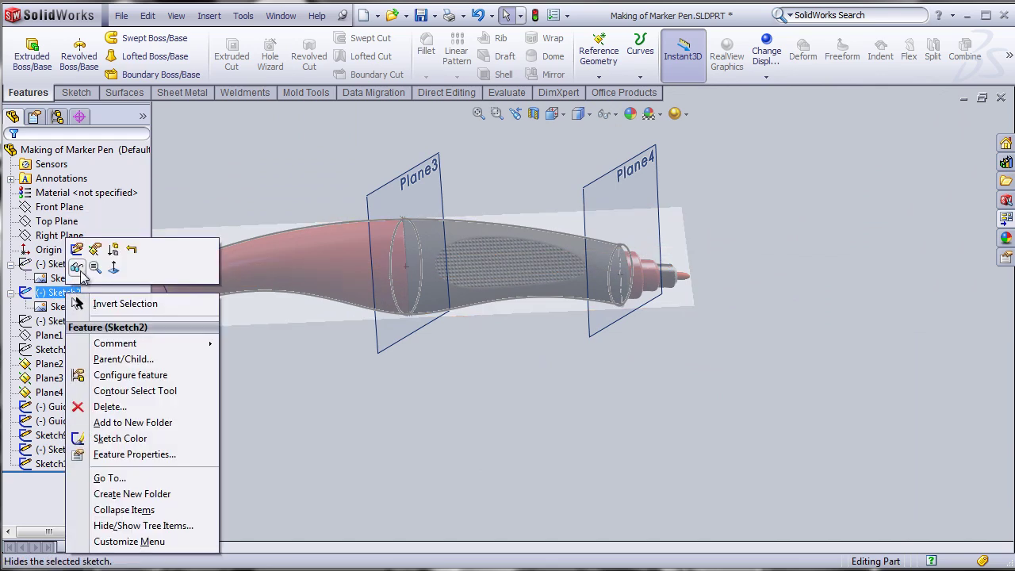
{"action": "left_click", "coordinate": [81, 266]}
Step: Start a Lofted Boss/Base with the section sketches on Plane2, Plane3 and Plane4 as profiles, in that order
{"action": "middle_click_drag", "start_coordinate": [336, 426], "coordinate": [410, 470]}
{"action": "scroll", "coordinate": [374, 415], "scroll_direction": "down", "scroll_amount": 4}
{"action": "scroll", "coordinate": [381, 352], "scroll_direction": "up", "scroll_amount": 4}
{"action": "scroll", "coordinate": [424, 349], "scroll_direction": "down", "scroll_amount": 2}
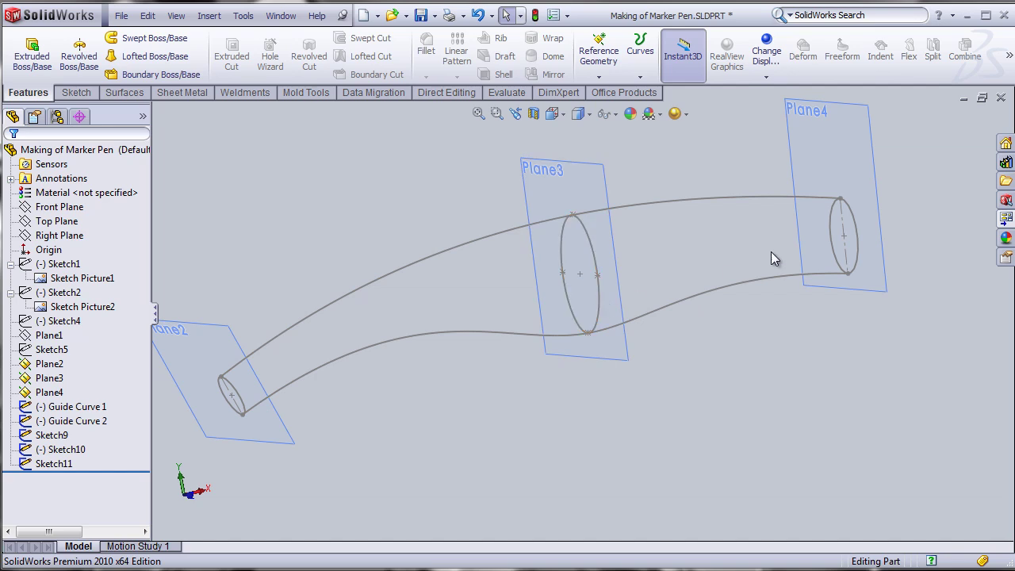
{"action": "middle_click_drag", "start_coordinate": [777, 397], "coordinate": [690, 437]}
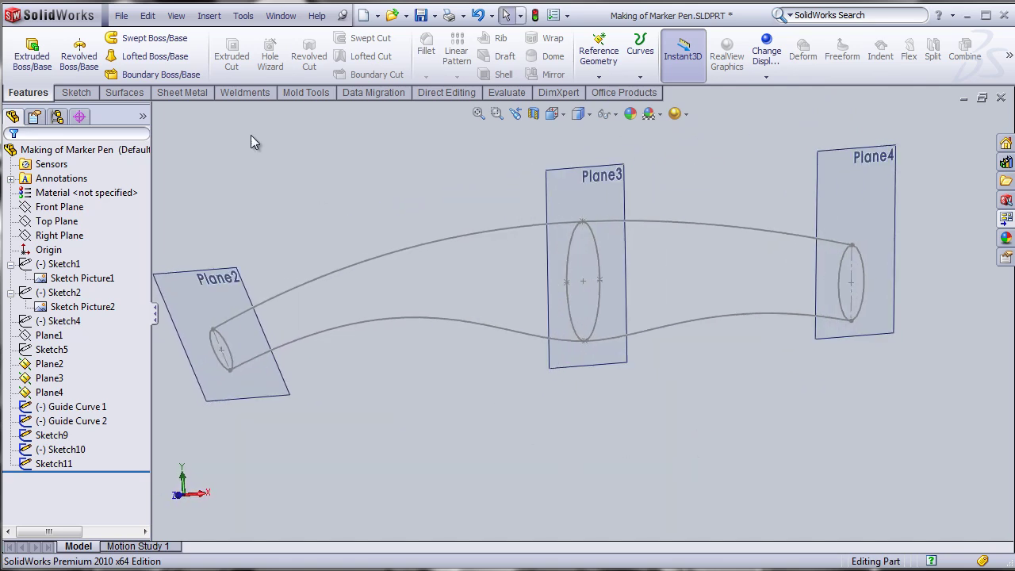
{"action": "left_click", "coordinate": [149, 56]}
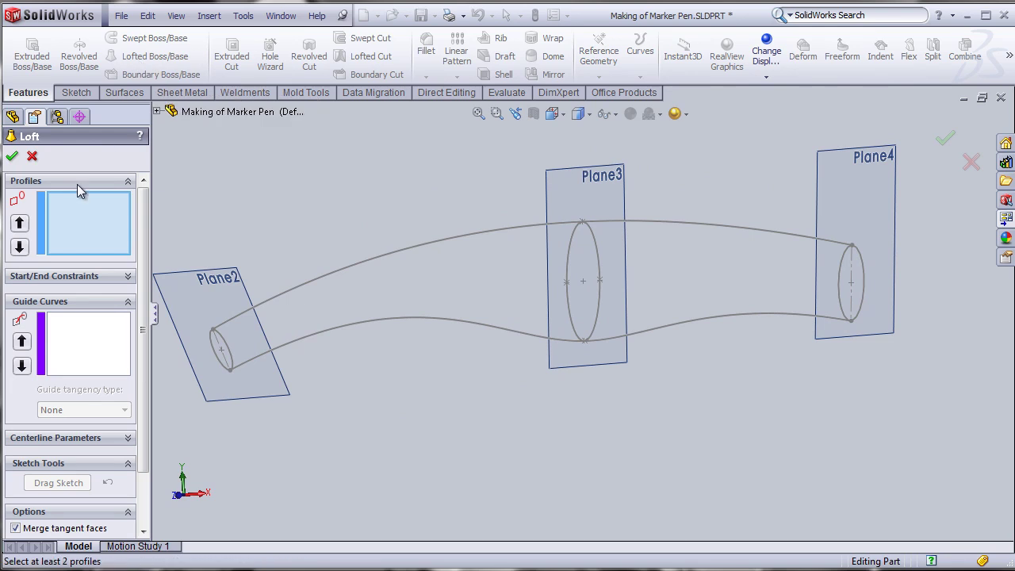
{"action": "left_click", "coordinate": [223, 361]}
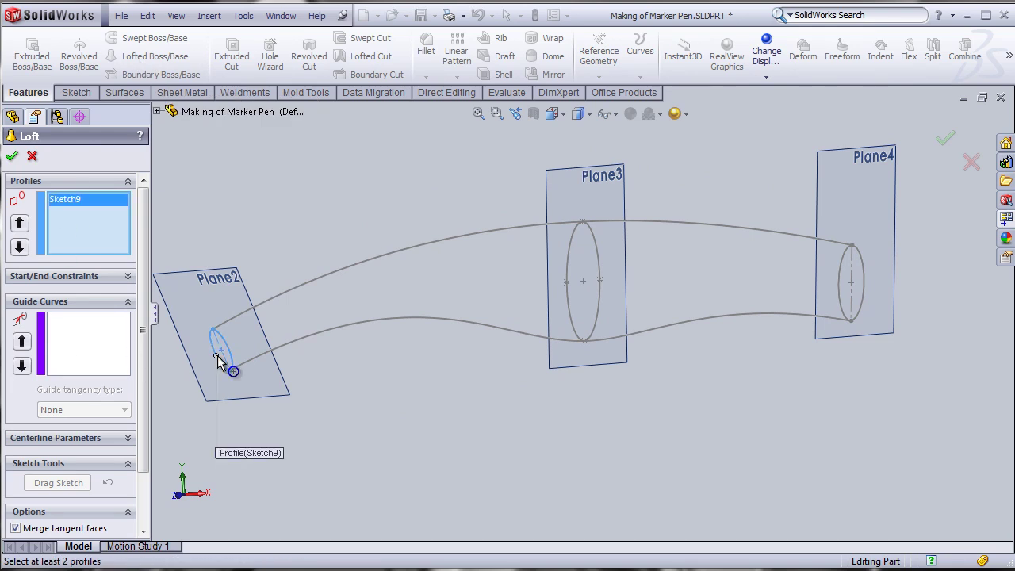
{"action": "left_click", "coordinate": [567, 308]}
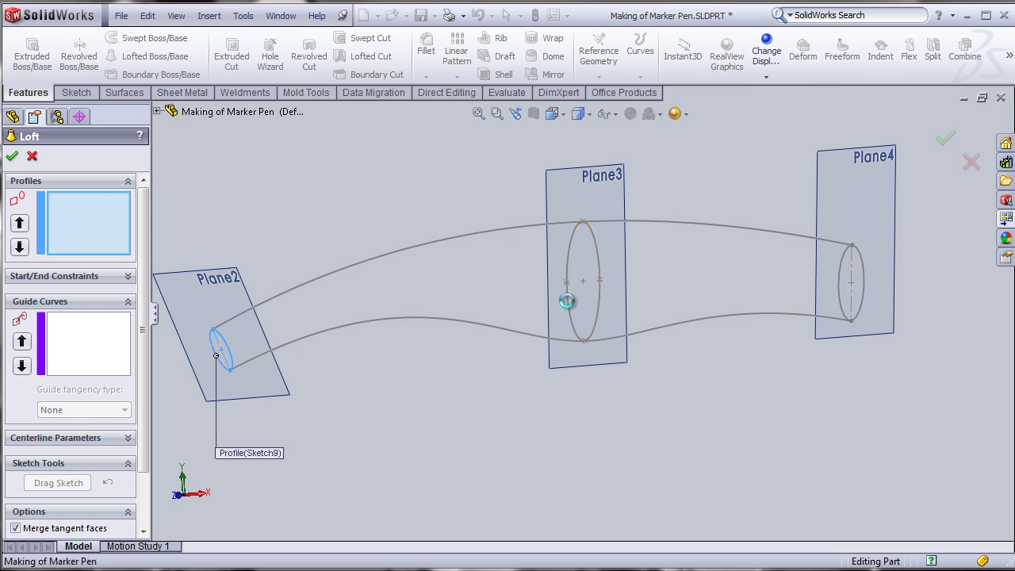
{"action": "left_click", "coordinate": [865, 295]}
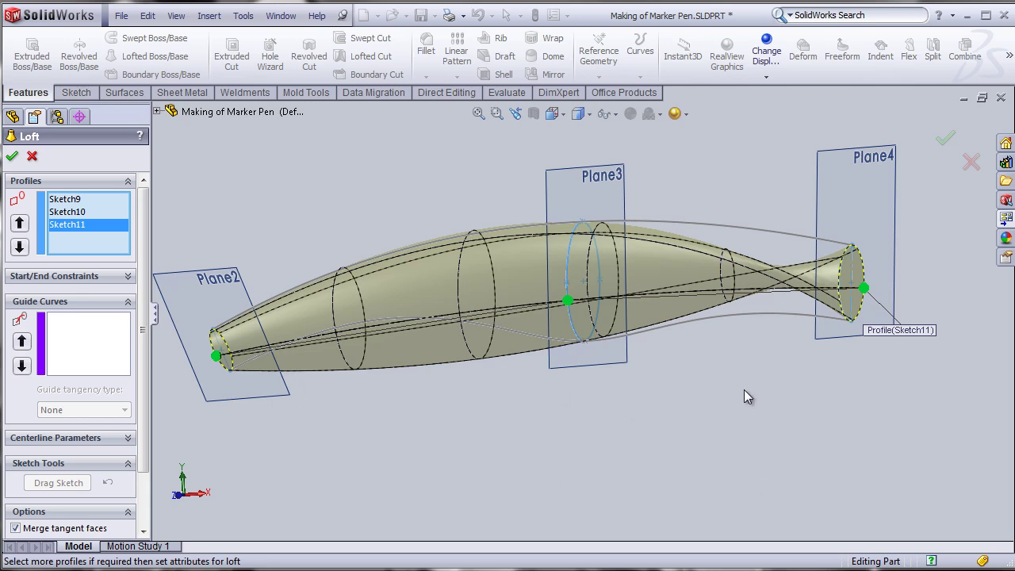
Step: Move the loft connector point on the Plane4 circle to its opposite side, in line with the other profiles' connector points
{"action": "mouse_move", "coordinate": [743, 391]}
{"action": "middle_mouse_down"}
{"action": "mouse_move", "coordinate": [709, 426]}
{"action": "mouse_move", "coordinate": [713, 453]}
{"action": "mouse_move", "coordinate": [721, 426]}
{"action": "mouse_move", "coordinate": [642, 337]}
{"action": "middle_mouse_up"}
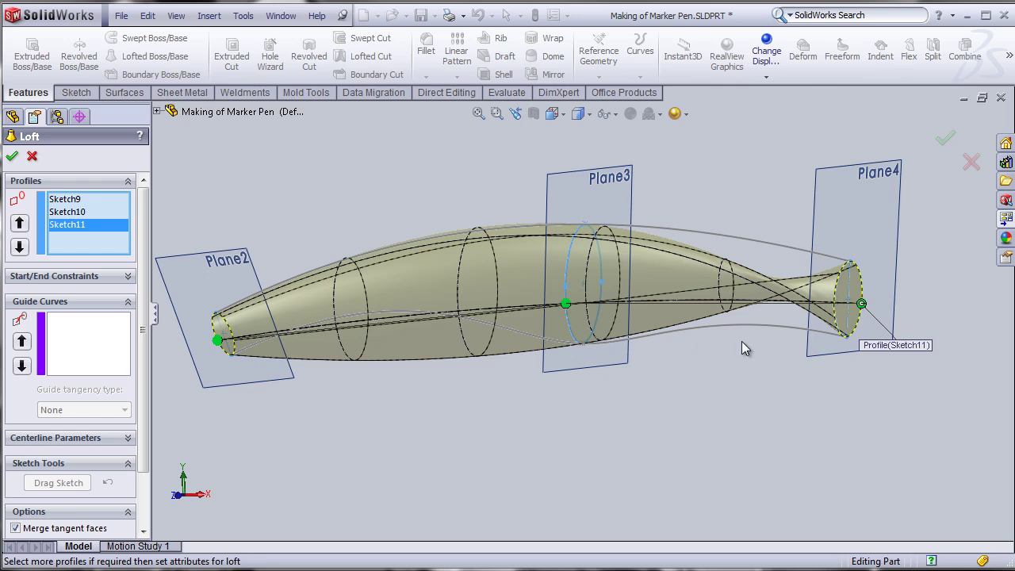
{"action": "mouse_move", "coordinate": [864, 305]}
{"action": "left_mouse_down"}
{"action": "mouse_move", "coordinate": [859, 329]}
{"action": "mouse_move", "coordinate": [839, 340]}
{"action": "mouse_move", "coordinate": [825, 301]}
{"action": "mouse_move", "coordinate": [833, 301]}
{"action": "left_mouse_up"}
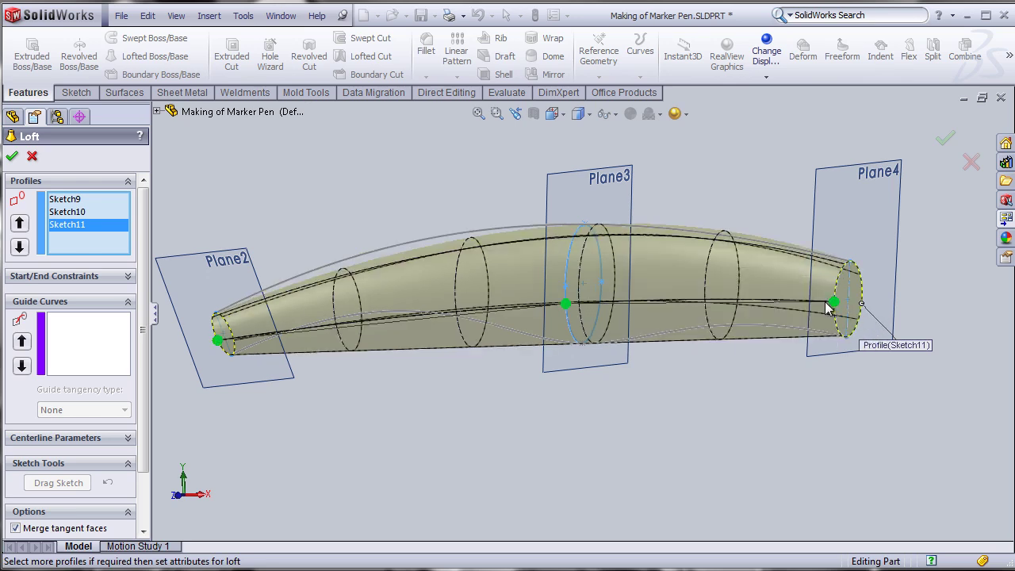
Step: Move the loft connector points on the Plane2, Plane3 and Plane4 circles to their uppermost points, in line with the upper guide curve
{"action": "mouse_move", "coordinate": [331, 198]}
{"action": "middle_mouse_down"}
{"action": "mouse_move", "coordinate": [386, 227]}
{"action": "mouse_move", "coordinate": [395, 260]}
{"action": "middle_mouse_up"}
{"action": "left_click_drag", "start_coordinate": [242, 349], "coordinate": [221, 314]}
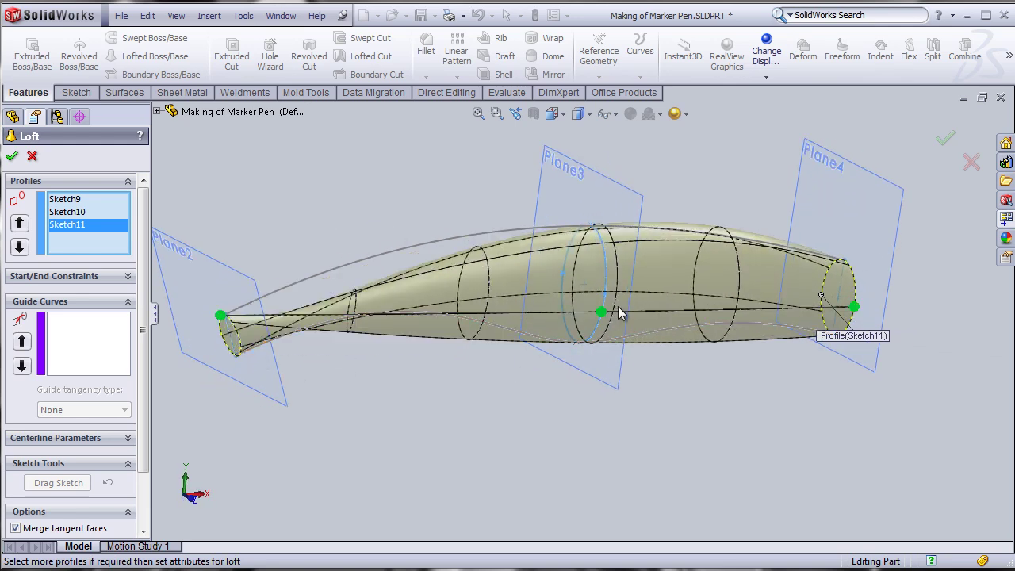
{"action": "left_click_drag", "start_coordinate": [601, 312], "coordinate": [589, 230]}
{"action": "mouse_move", "coordinate": [855, 410]}
{"action": "middle_mouse_down"}
{"action": "mouse_move", "coordinate": [786, 421]}
{"action": "mouse_move", "coordinate": [756, 442]}
{"action": "middle_mouse_up"}
{"action": "left_click_drag", "start_coordinate": [772, 322], "coordinate": [790, 274]}
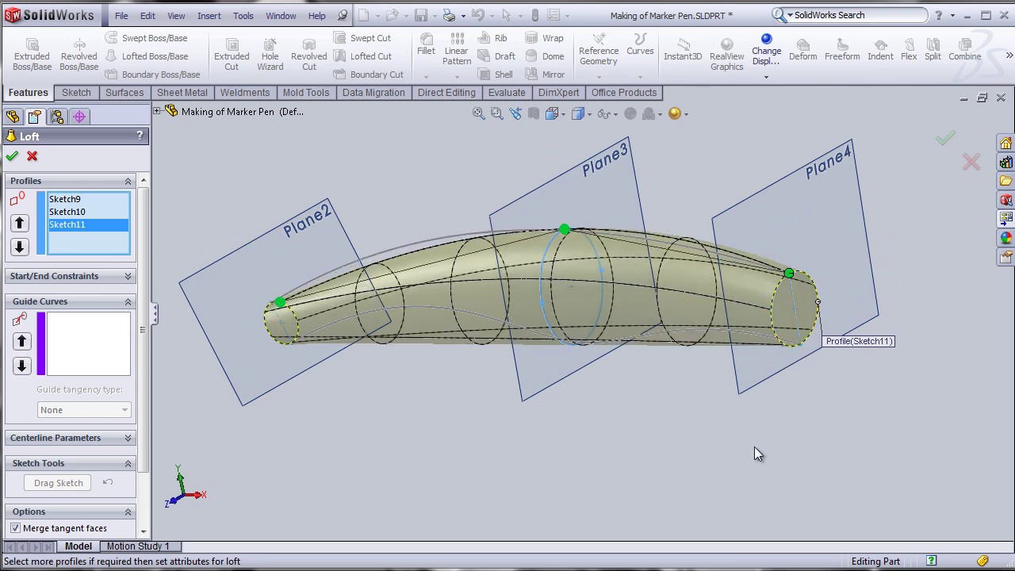
{"action": "key", "text": "ctrl+1"}
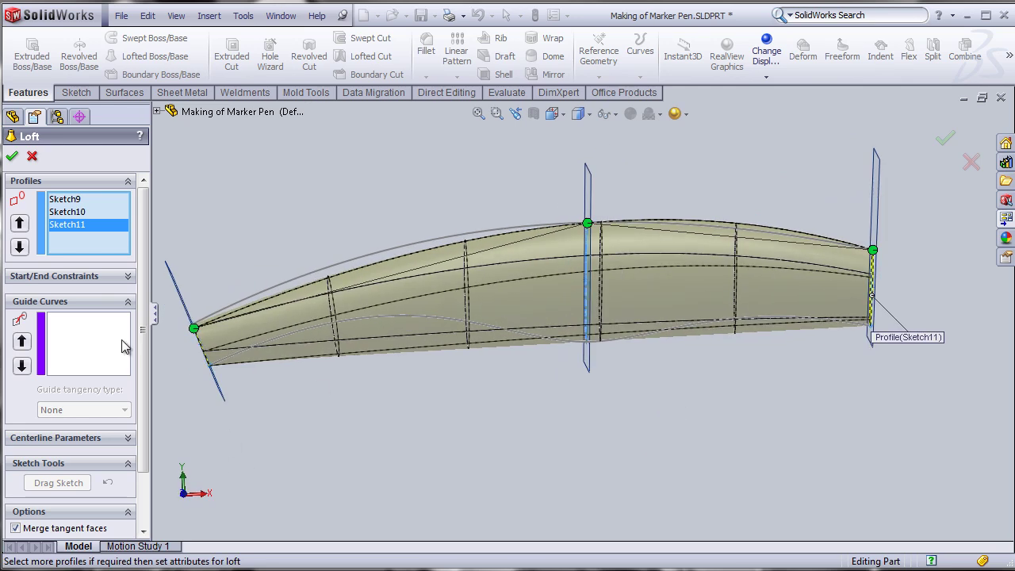
Step: Add Guide Curve 1, the upper curve, as the first guide curve of the loft
{"action": "left_click", "coordinate": [88, 339]}
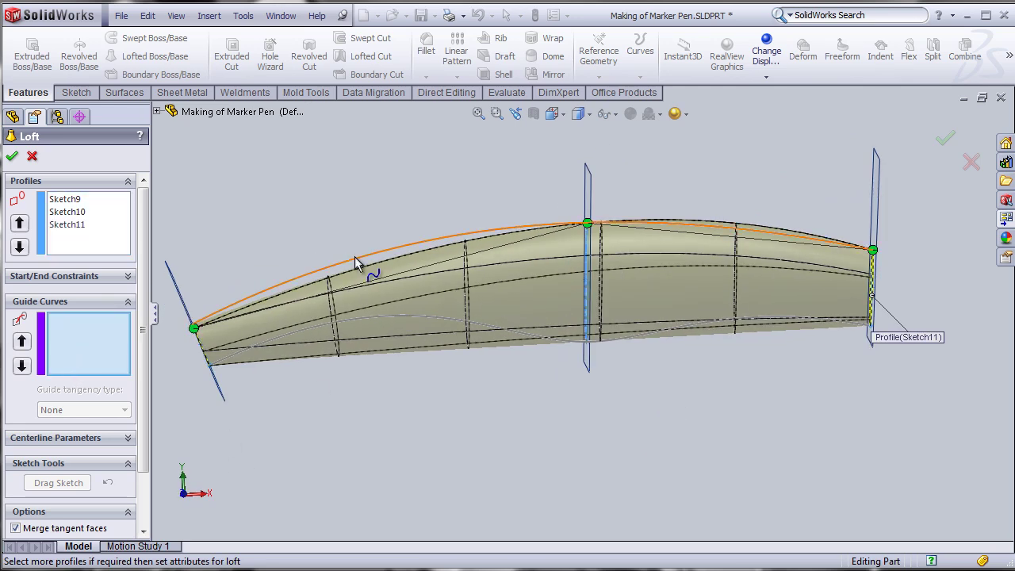
{"action": "left_click", "coordinate": [157, 112]}
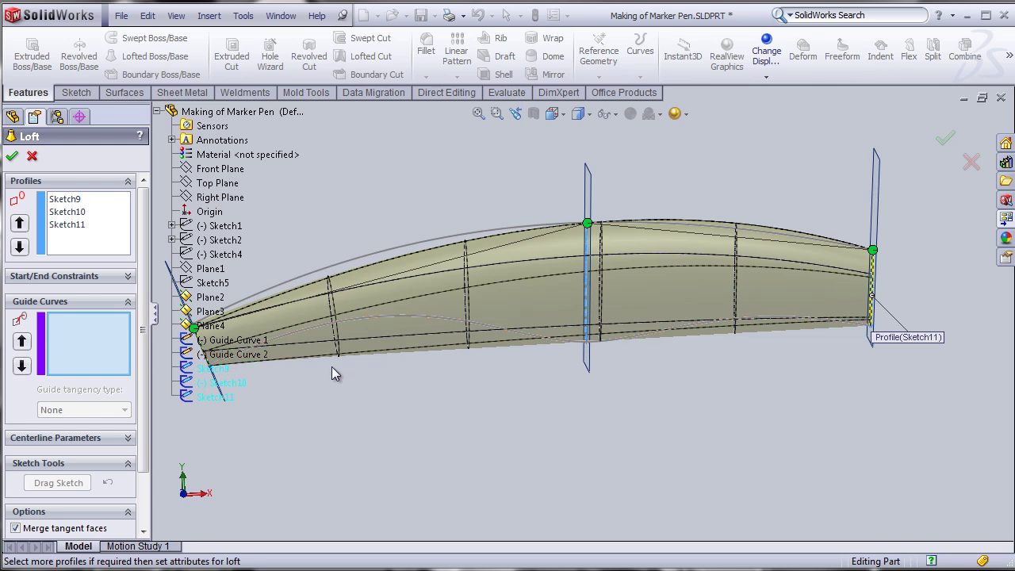
{"action": "scroll", "coordinate": [332, 366], "scroll_direction": "down", "scroll_amount": 2}
{"action": "scroll", "coordinate": [332, 366], "scroll_direction": "up", "scroll_amount": 2}
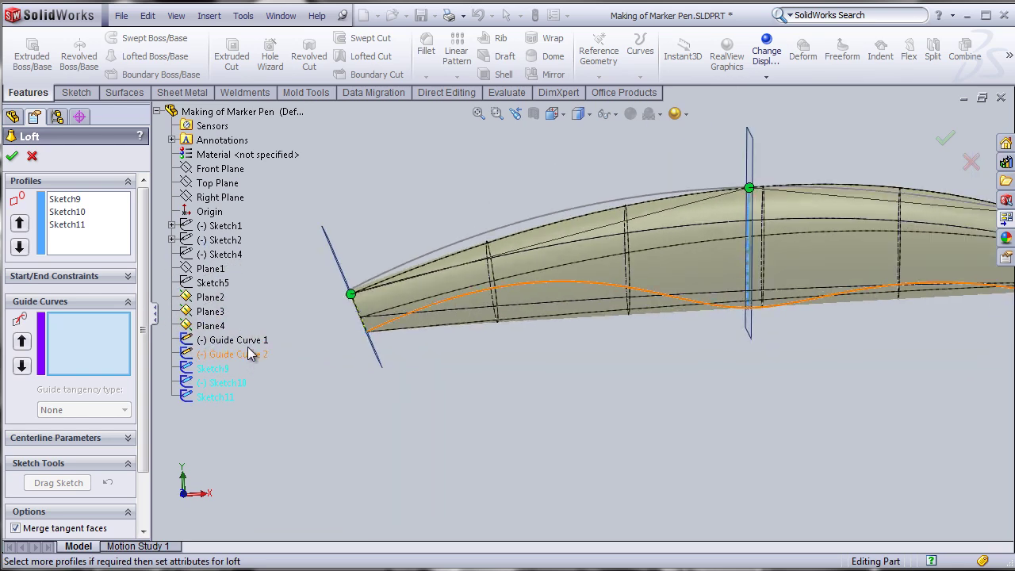
{"action": "left_click", "coordinate": [565, 210]}
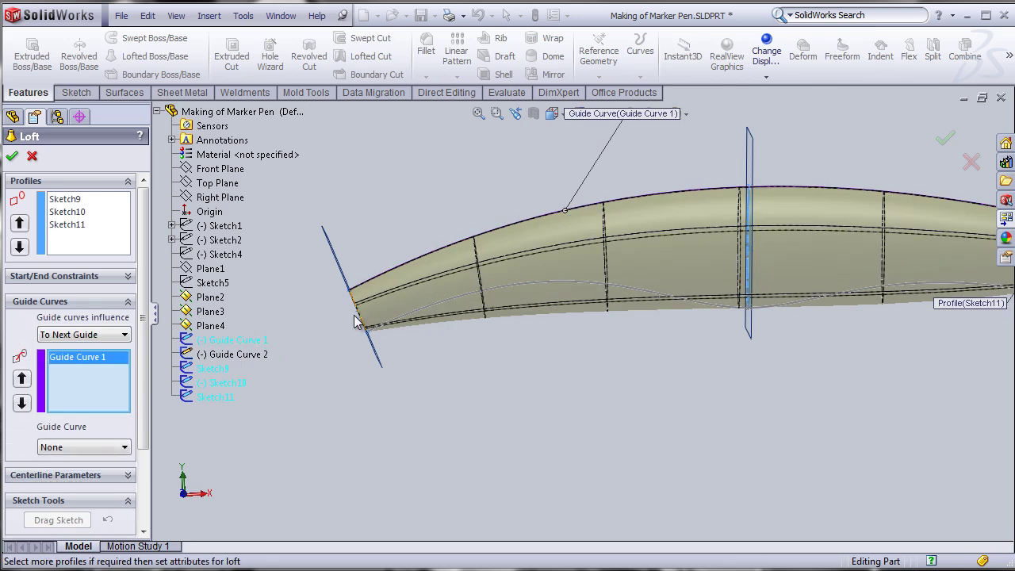
{"action": "key", "text": "f"}
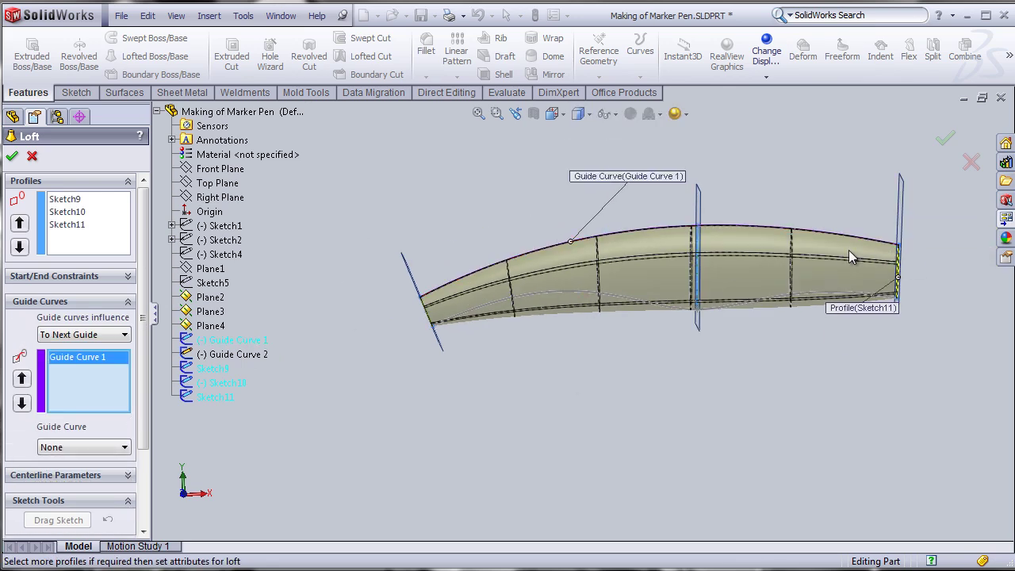
{"action": "scroll", "coordinate": [845, 250], "scroll_direction": "down", "scroll_amount": 2}
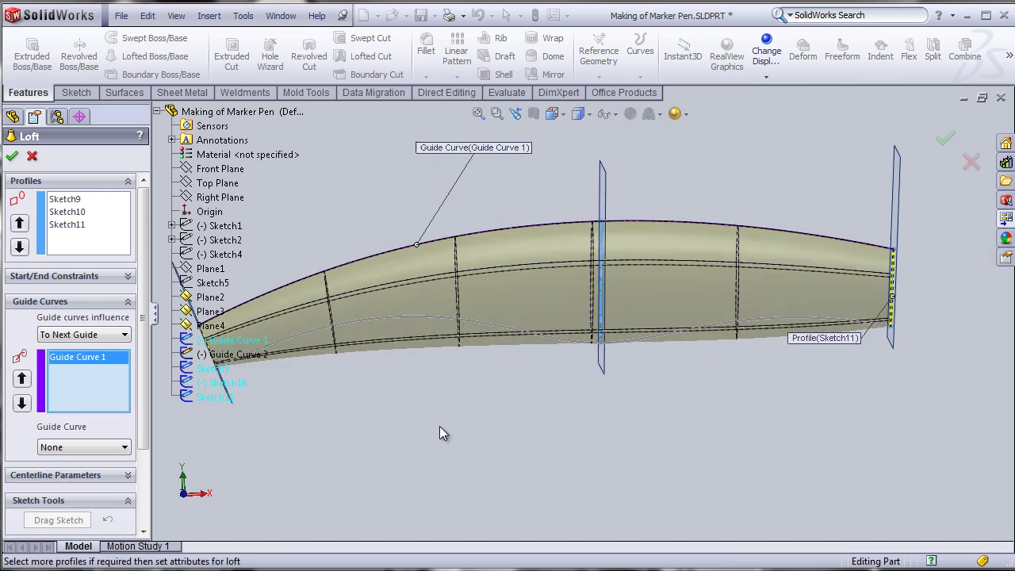
Step: Add Guide Curve 2, the lower curve, as the second guide curve and accept the loft
{"action": "left_click", "coordinate": [256, 358]}
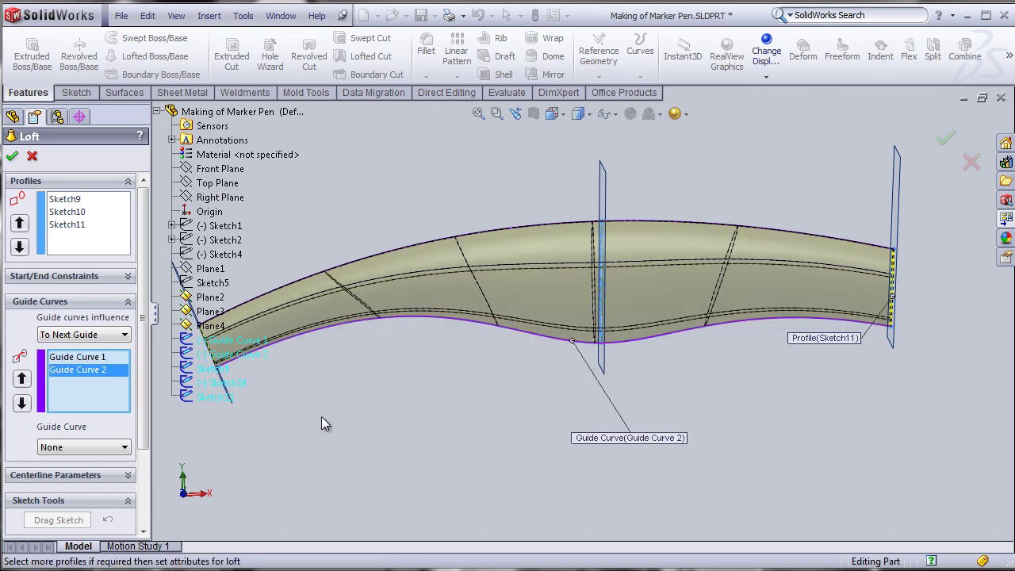
{"action": "key", "text": "f"}
{"action": "mouse_move", "coordinate": [494, 410]}
{"action": "middle_mouse_down"}
{"action": "mouse_move", "coordinate": [424, 399]}
{"action": "mouse_move", "coordinate": [373, 415]}
{"action": "mouse_move", "coordinate": [487, 406]}
{"action": "middle_mouse_up"}
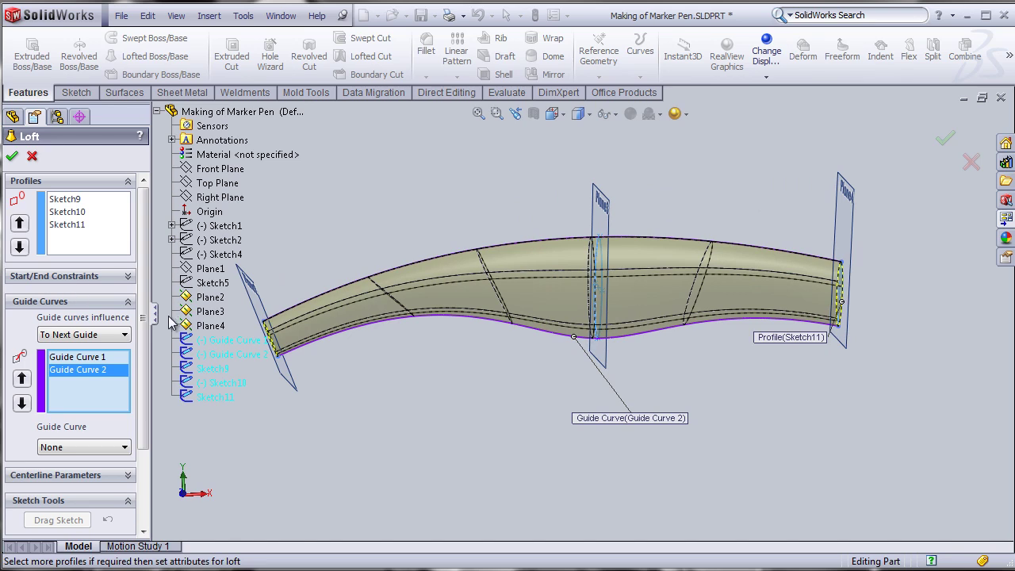
{"action": "left_click", "coordinate": [13, 157]}
{"action": "mouse_move", "coordinate": [422, 426]}
{"action": "middle_mouse_down"}
{"action": "mouse_move", "coordinate": [431, 447]}
{"action": "mouse_move", "coordinate": [414, 483]}
{"action": "mouse_move", "coordinate": [418, 312]}
{"action": "mouse_move", "coordinate": [430, 280]}
{"action": "mouse_move", "coordinate": [410, 362]}
{"action": "mouse_move", "coordinate": [419, 363]}
{"action": "middle_mouse_up"}
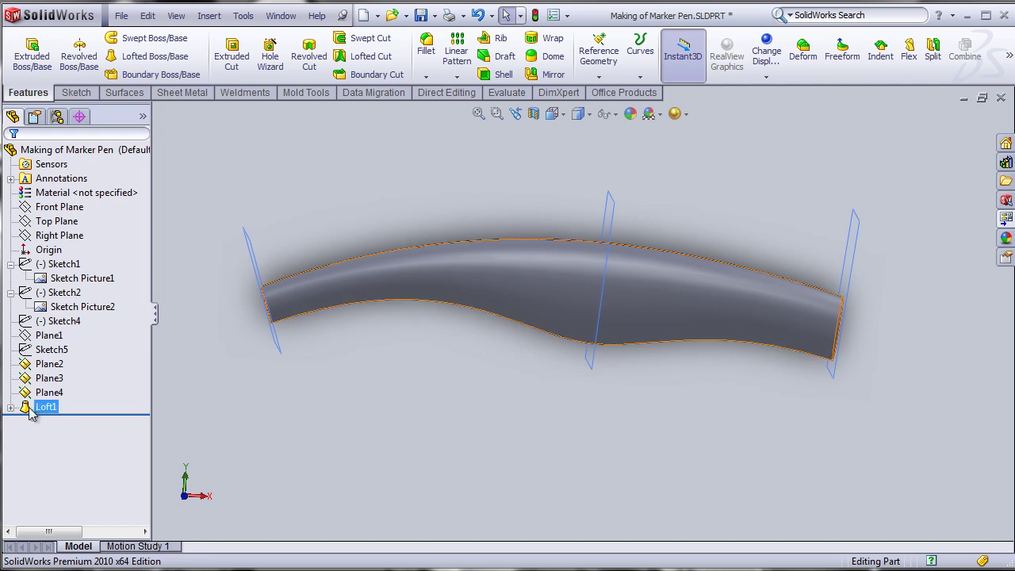
Step: Show Sketch2 with its reference picture of the pen again
{"action": "left_click", "coordinate": [64, 293]}
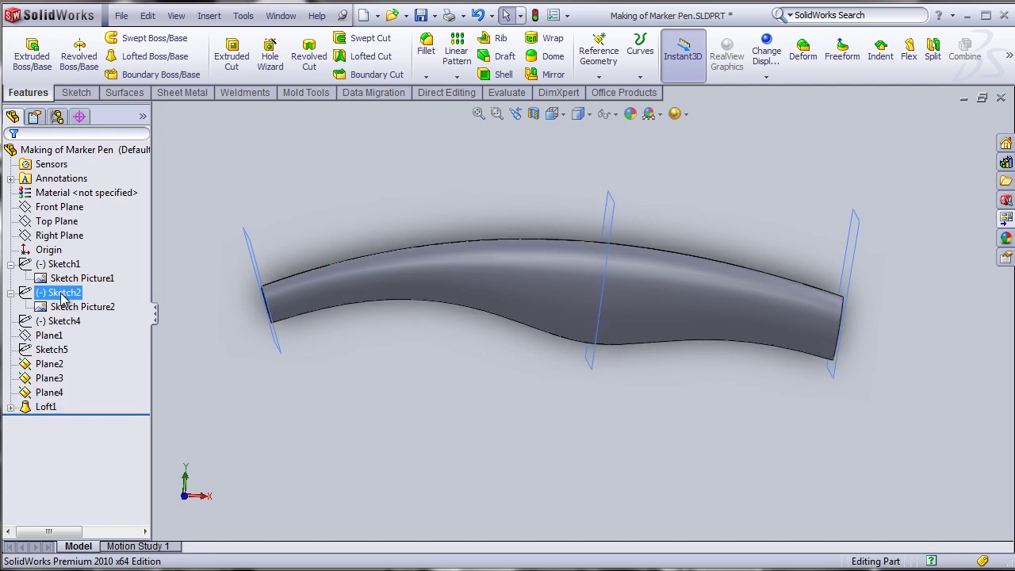
{"action": "right_click", "coordinate": [62, 294]}
{"action": "left_click", "coordinate": [72, 270]}
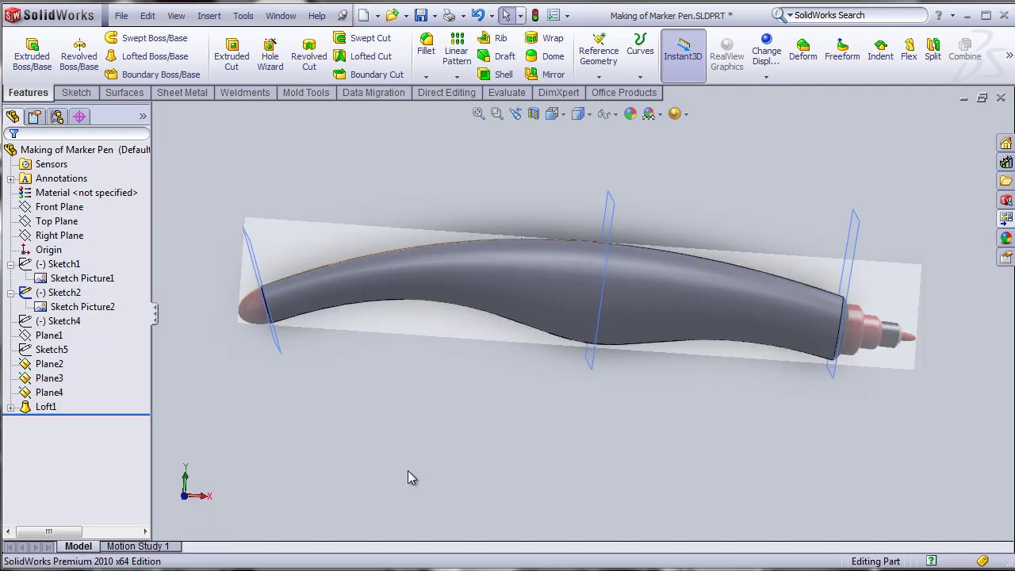
Step: Compare the lofted body's outline and both of its ends with the pen in the reference picture
{"action": "middle_click_drag", "start_coordinate": [421, 474], "coordinate": [418, 409]}
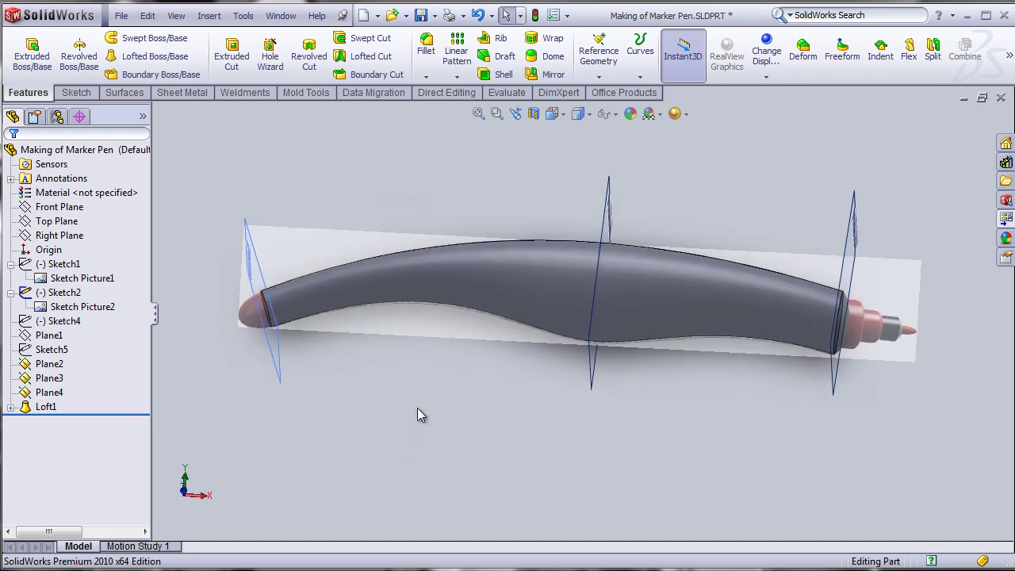
{"action": "key", "text": "ctrl+1"}
{"action": "scroll", "coordinate": [478, 378], "scroll_direction": "up", "scroll_amount": 3}
{"action": "scroll", "coordinate": [436, 356], "scroll_direction": "down", "scroll_amount": 6}
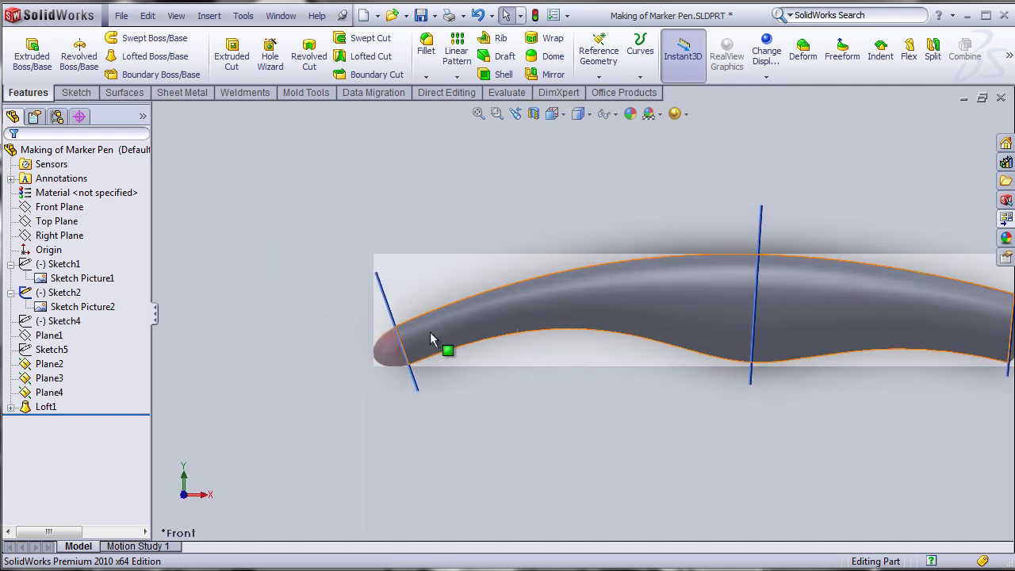
{"action": "scroll", "coordinate": [571, 397], "scroll_direction": "up", "scroll_amount": 3}
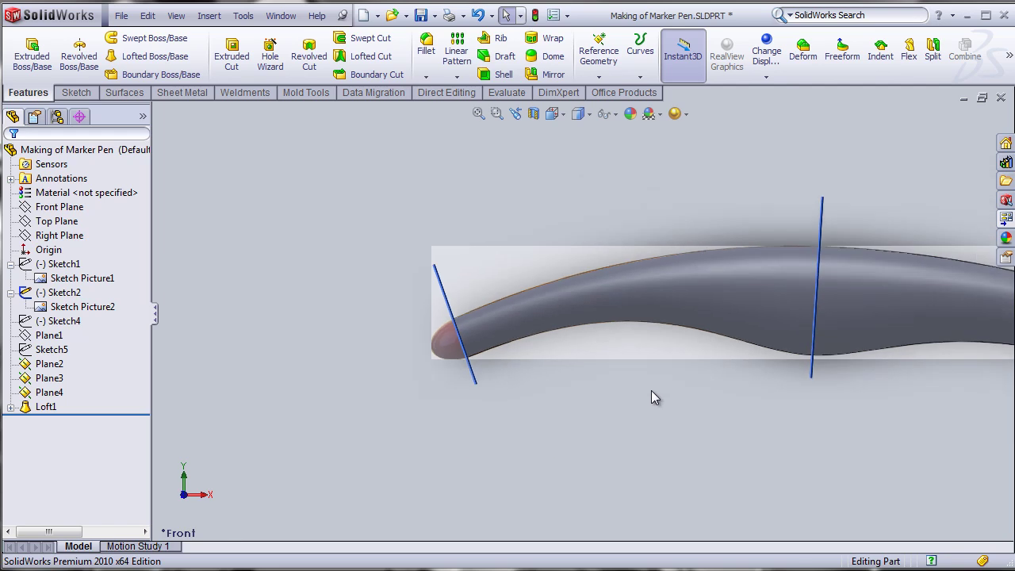
{"action": "scroll", "coordinate": [658, 388], "scroll_direction": "up", "scroll_amount": 3}
{"action": "scroll", "coordinate": [766, 375], "scroll_direction": "down", "scroll_amount": 1}
{"action": "middle_click_drag", "start_coordinate": [441, 421], "coordinate": [479, 424]}
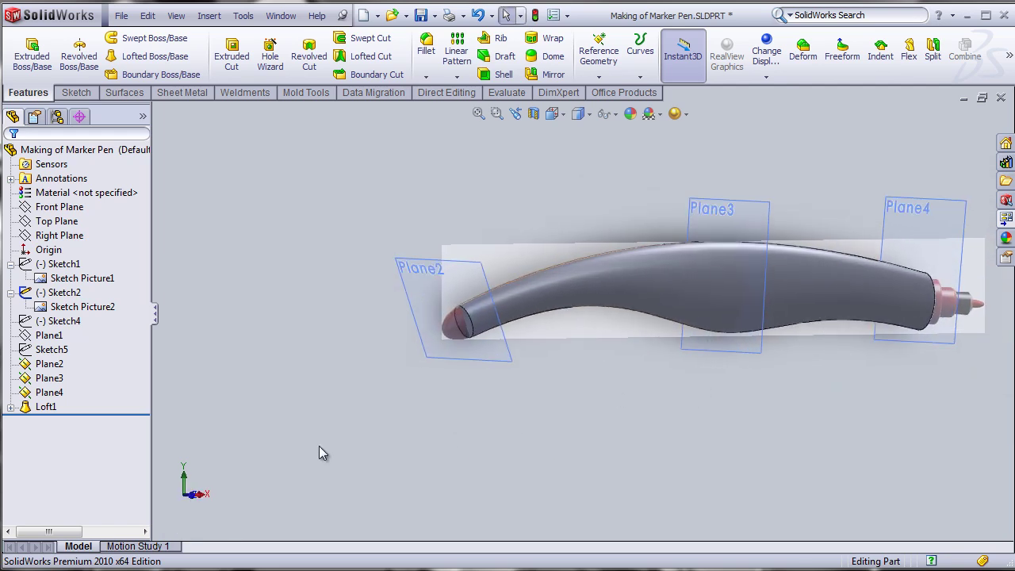
Step: Hide Plane2 and Plane3
{"action": "left_click", "coordinate": [57, 365]}
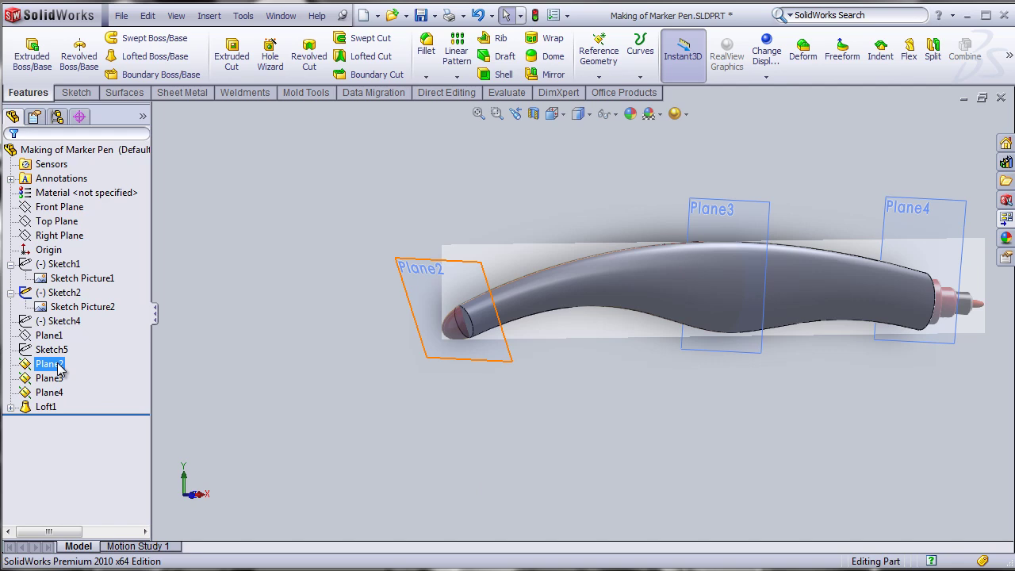
{"action": "right_click", "coordinate": [58, 364]}
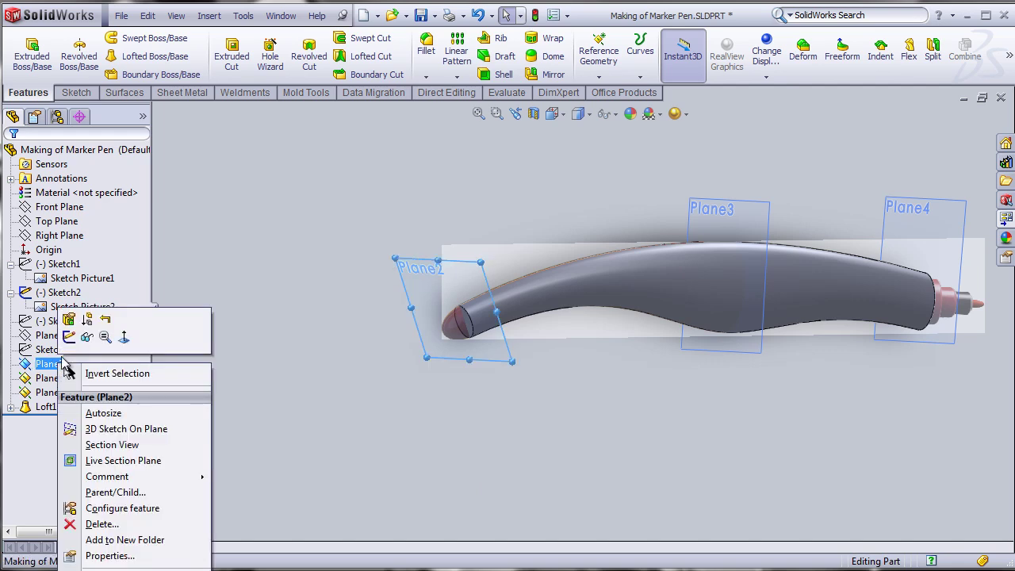
{"action": "left_click", "coordinate": [81, 346]}
{"action": "left_click", "coordinate": [50, 380]}
{"action": "right_click", "coordinate": [50, 380]}
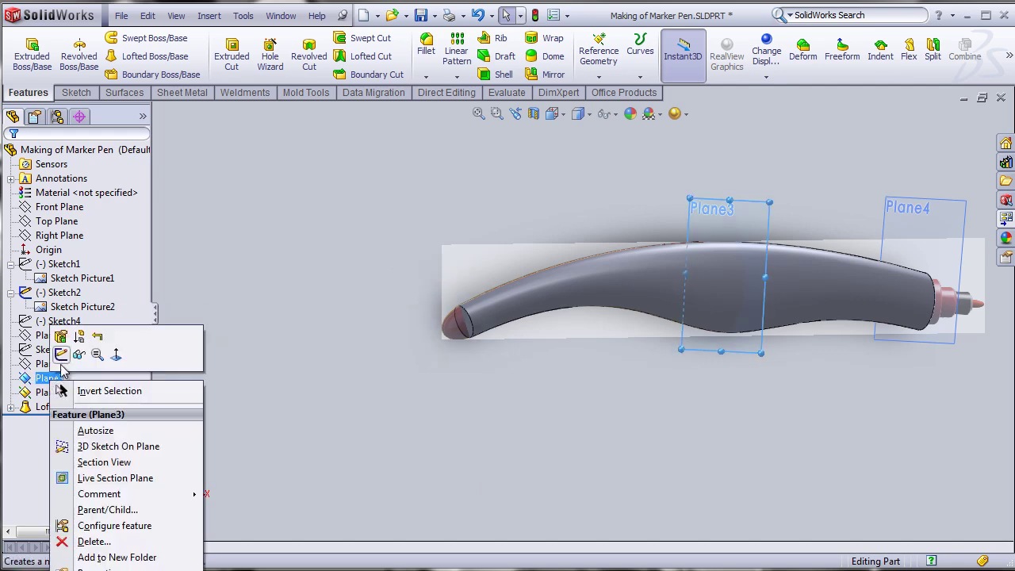
{"action": "left_click", "coordinate": [80, 355]}
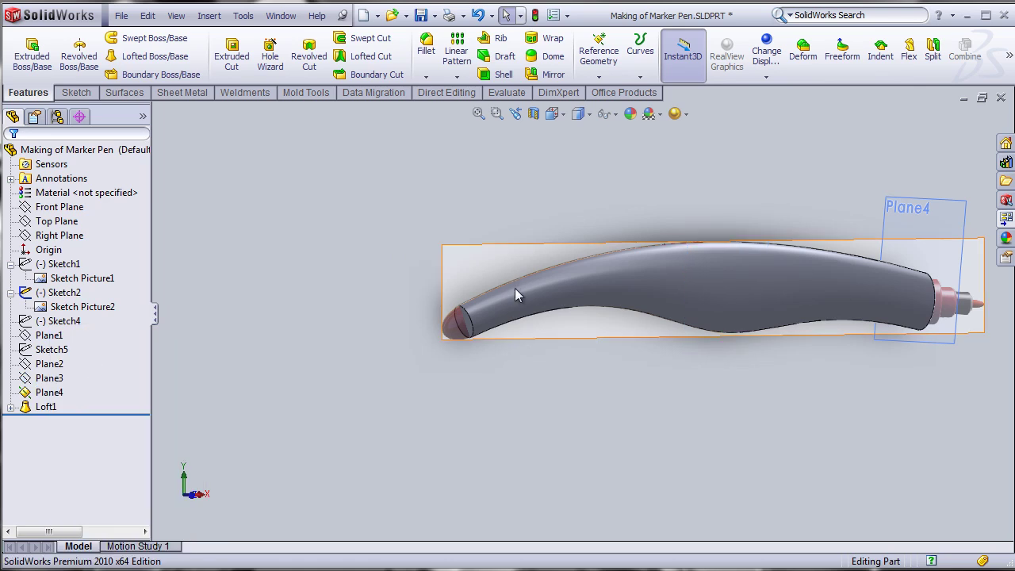
{"action": "middle_click_drag", "start_coordinate": [475, 393], "coordinate": [455, 404]}
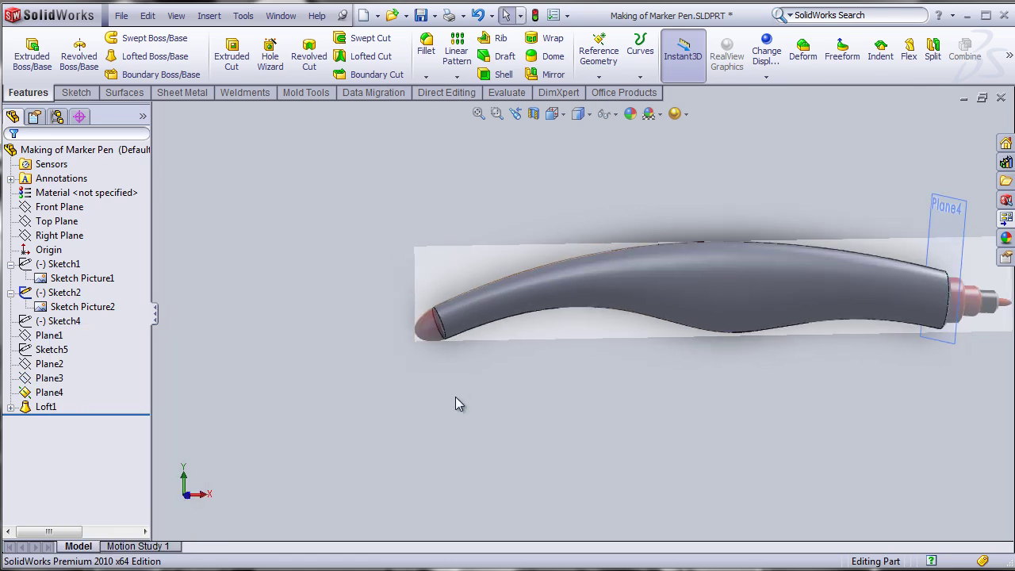
Step: Start a Dome on the flat face at the body's narrow end and make it elliptical
{"action": "left_click", "coordinate": [553, 57]}
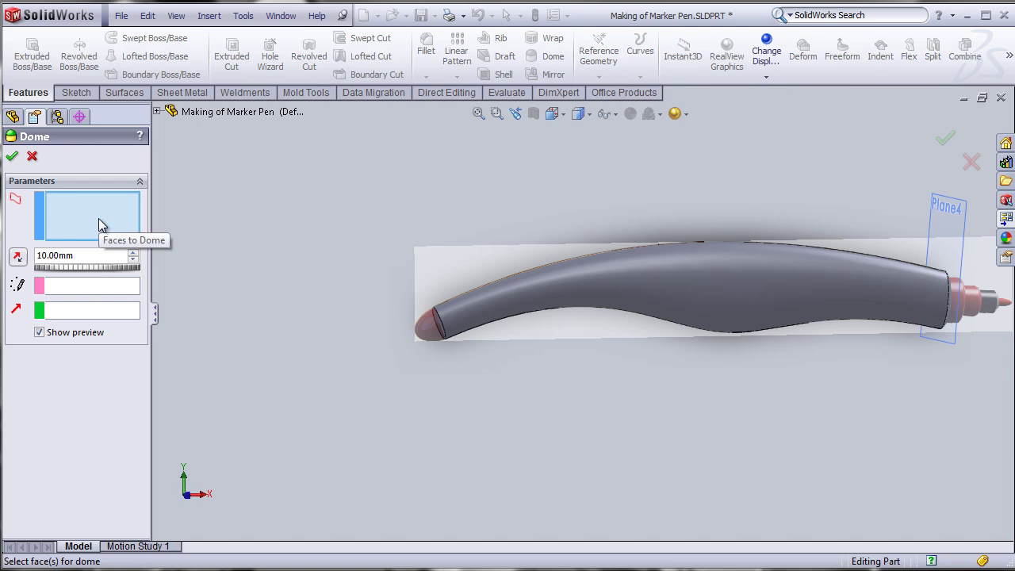
{"action": "middle_click_drag", "start_coordinate": [383, 351], "coordinate": [426, 385]}
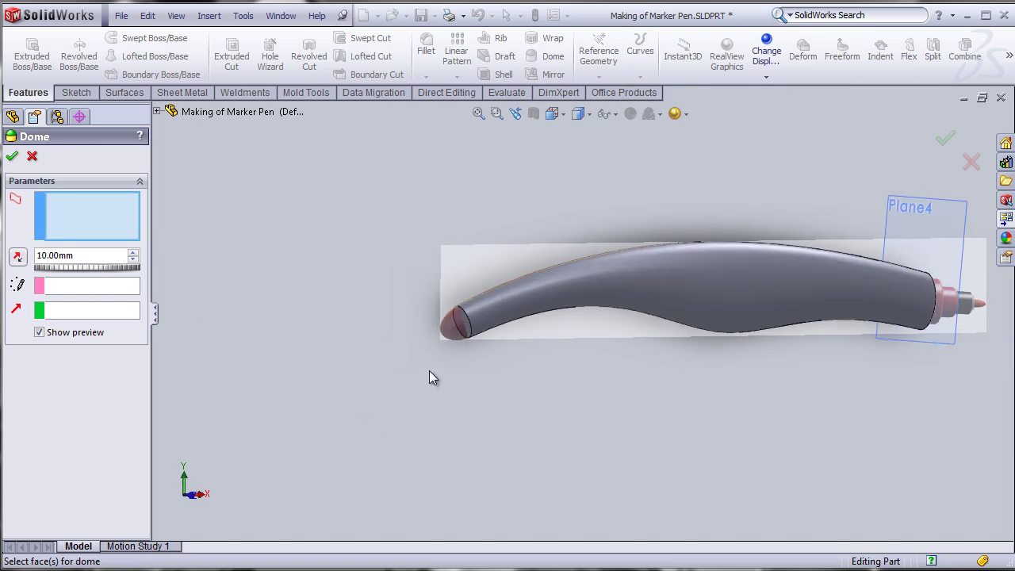
{"action": "scroll", "coordinate": [426, 385], "scroll_direction": "up", "scroll_amount": 2}
{"action": "scroll", "coordinate": [484, 345], "scroll_direction": "down", "scroll_amount": 5}
{"action": "scroll", "coordinate": [611, 286], "scroll_direction": "down", "scroll_amount": 4}
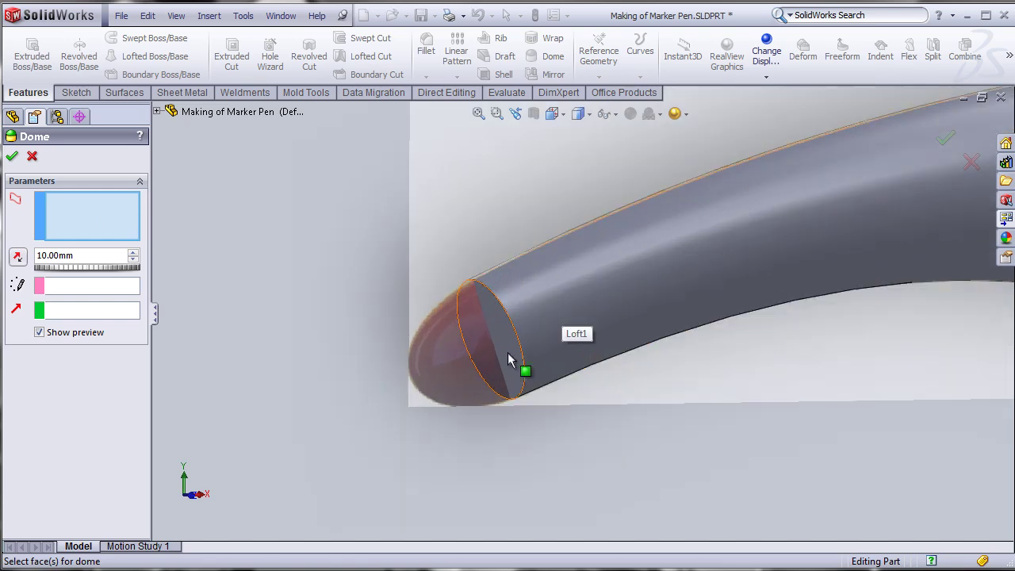
{"action": "left_click", "coordinate": [520, 351]}
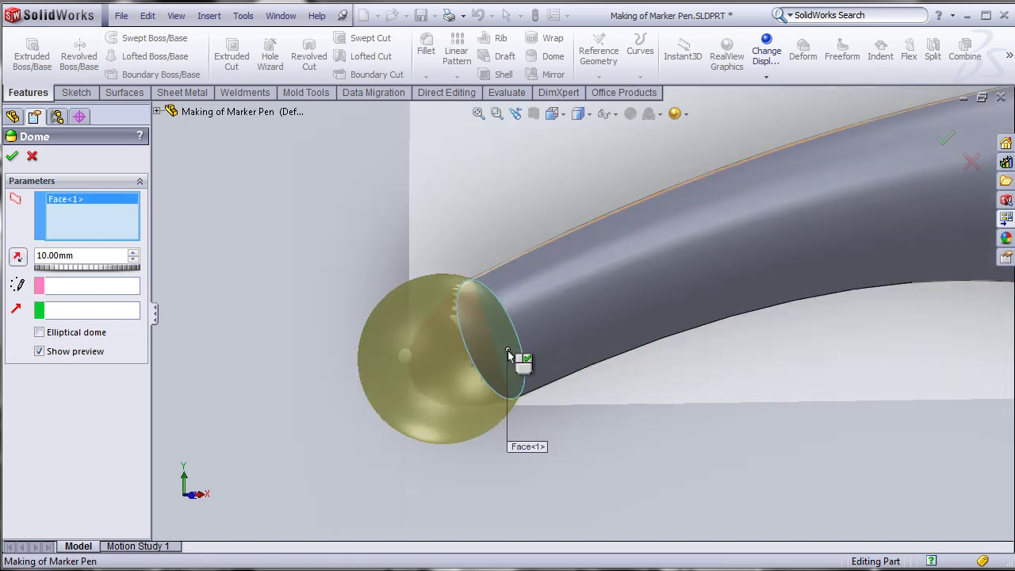
{"action": "middle_click_drag", "start_coordinate": [616, 471], "coordinate": [527, 487]}
{"action": "middle_click_drag", "start_coordinate": [445, 489], "coordinate": [409, 486]}
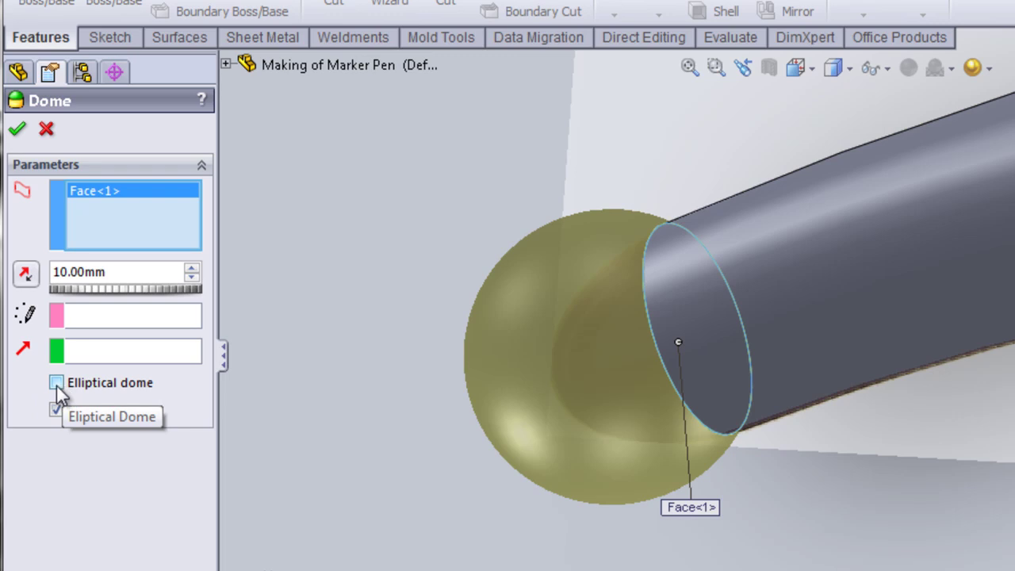
{"action": "left_click", "coordinate": [56, 384]}
{"action": "middle_click_drag", "start_coordinate": [315, 513], "coordinate": [344, 515]}
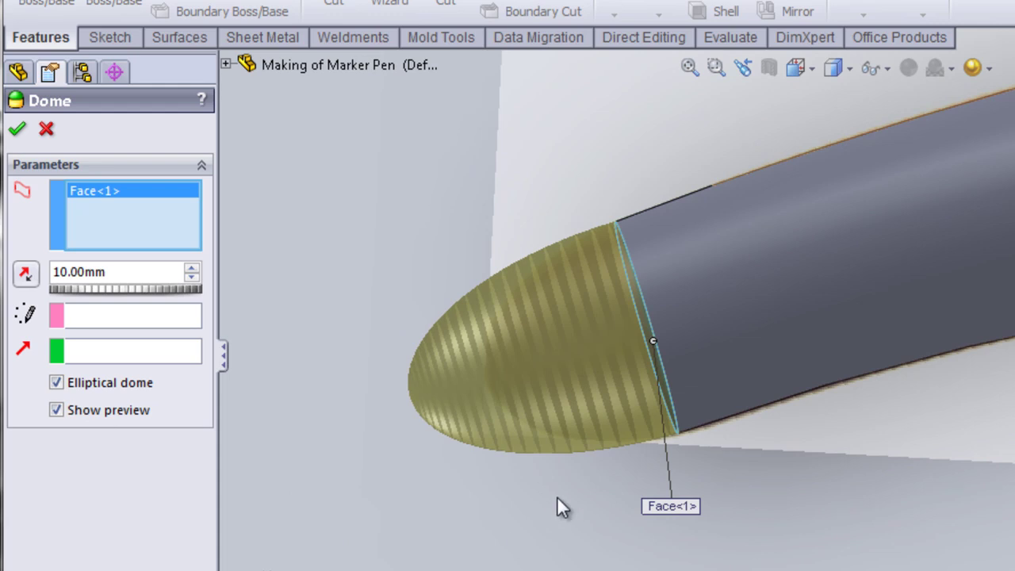
Step: Try dome distances of 8, 7 and 6 mm against the pen's rounded end in the reference picture, viewed from the front
{"action": "key", "text": "ctrl+1"}
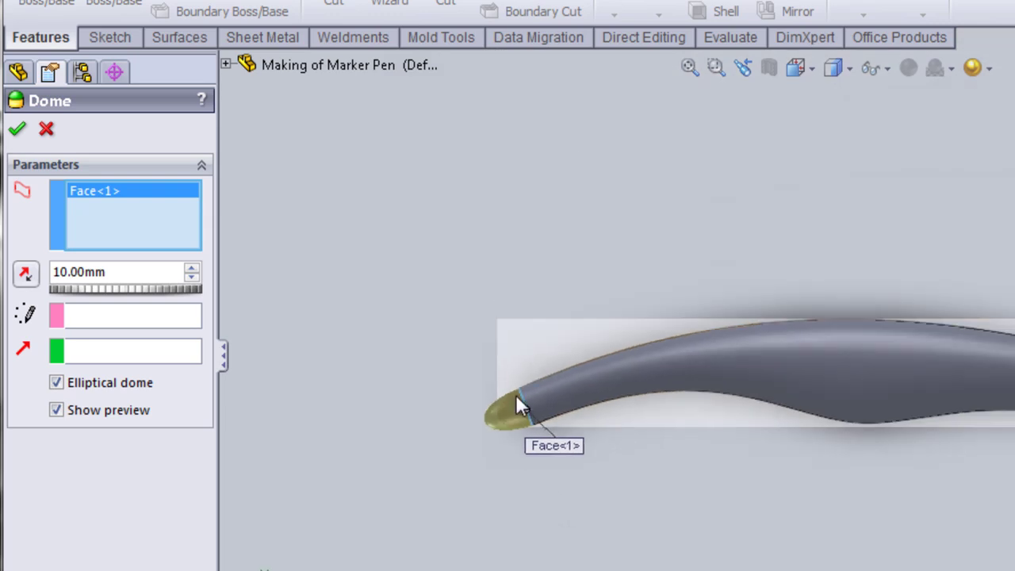
{"action": "scroll", "coordinate": [512, 408], "scroll_direction": "down", "scroll_amount": 5}
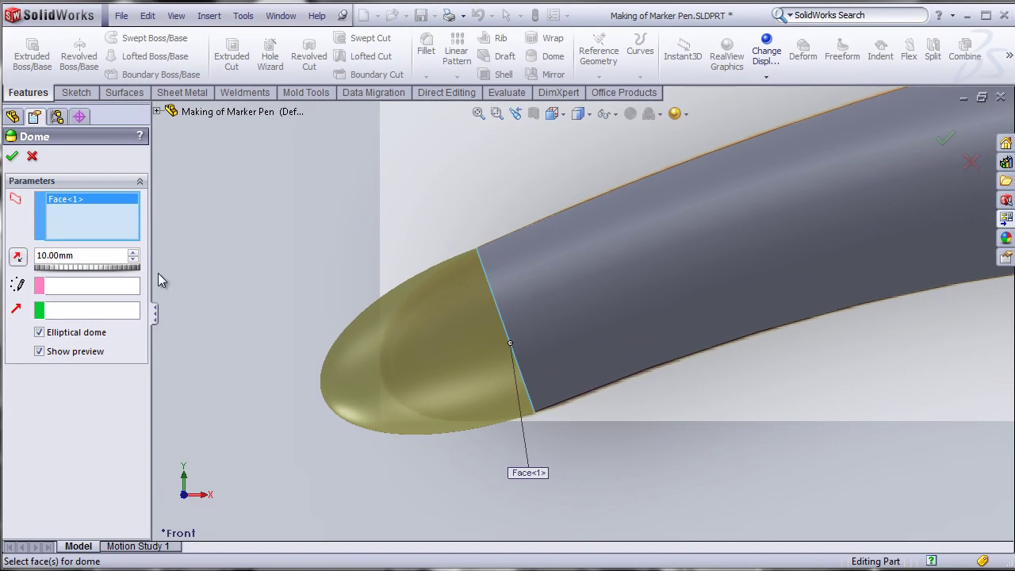
{"action": "double_click", "coordinate": [109, 257]}
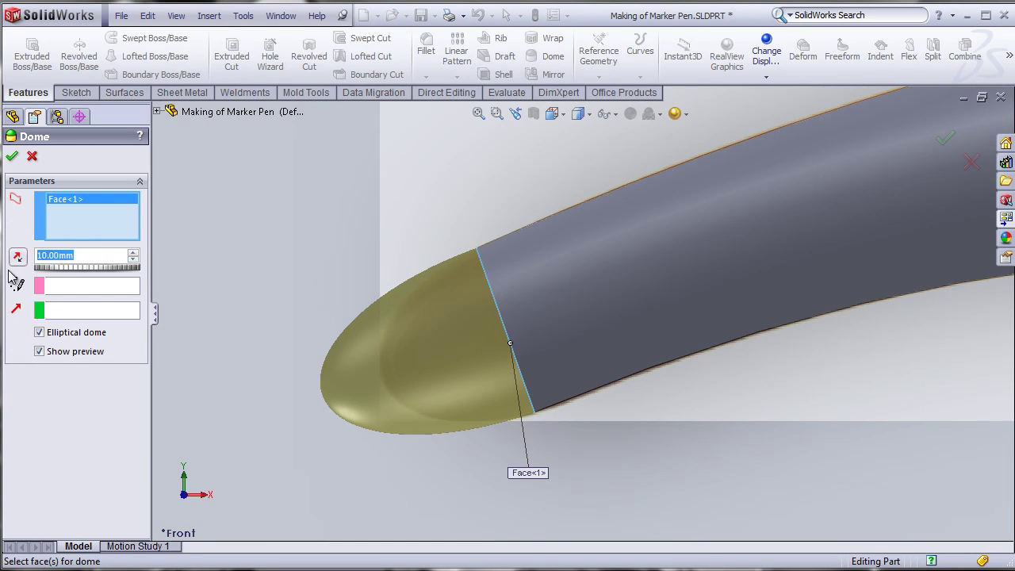
{"action": "type", "text": "8"}
{"action": "key", "text": "Return"}
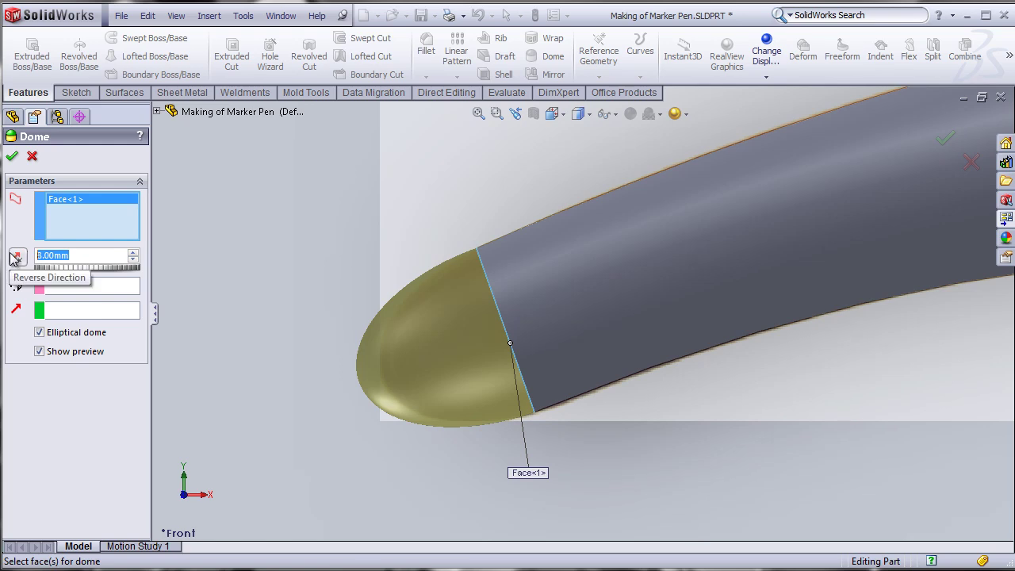
{"action": "type", "text": "7"}
{"action": "key", "text": "Return"}
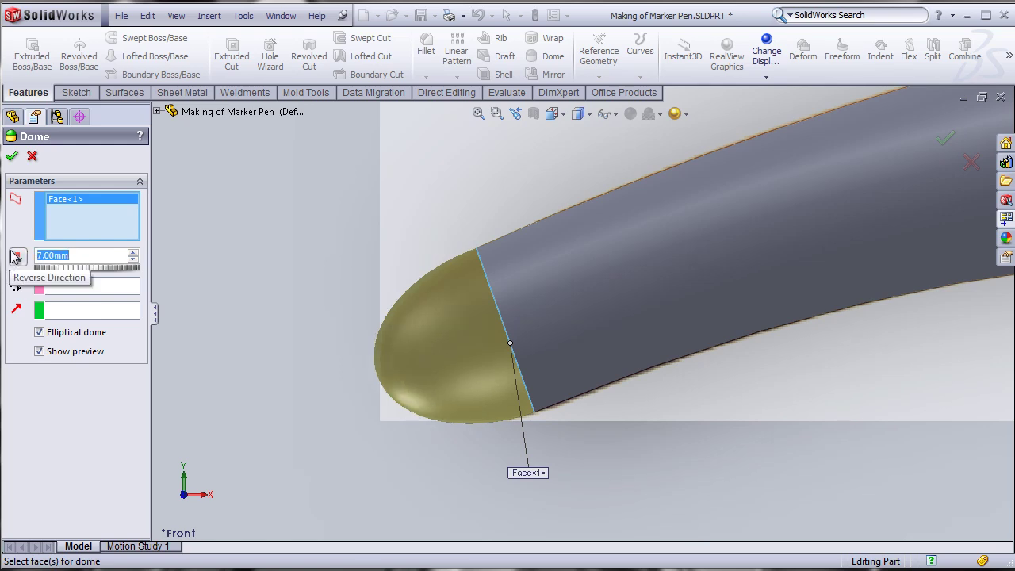
{"action": "type", "text": "6"}
{"action": "key", "text": "Return"}
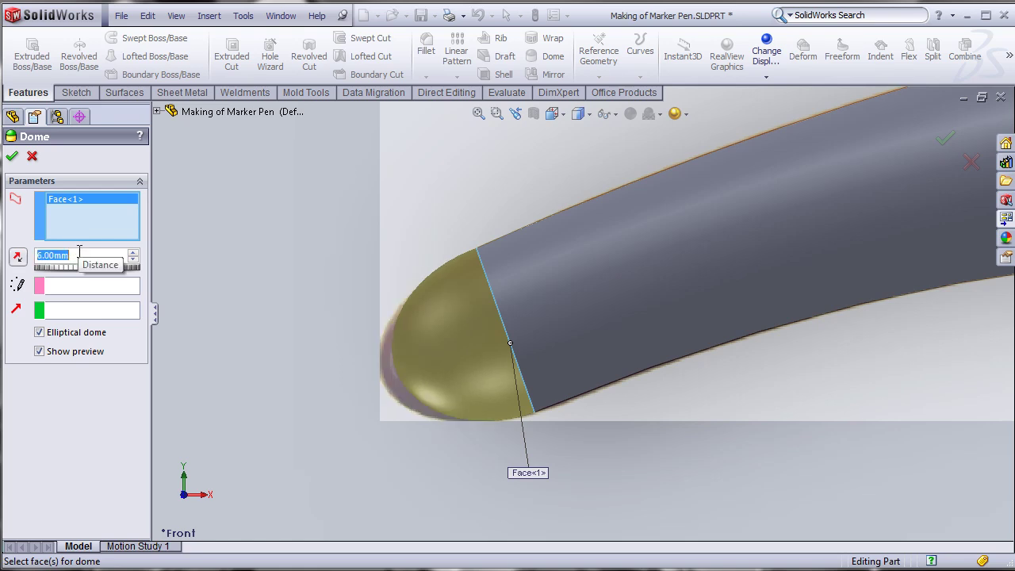
Step: Set the dome distance to 6.5 mm, refine it to 6.7 mm to match the reference picture, and create the dome
{"action": "type", "text": "6.5"}
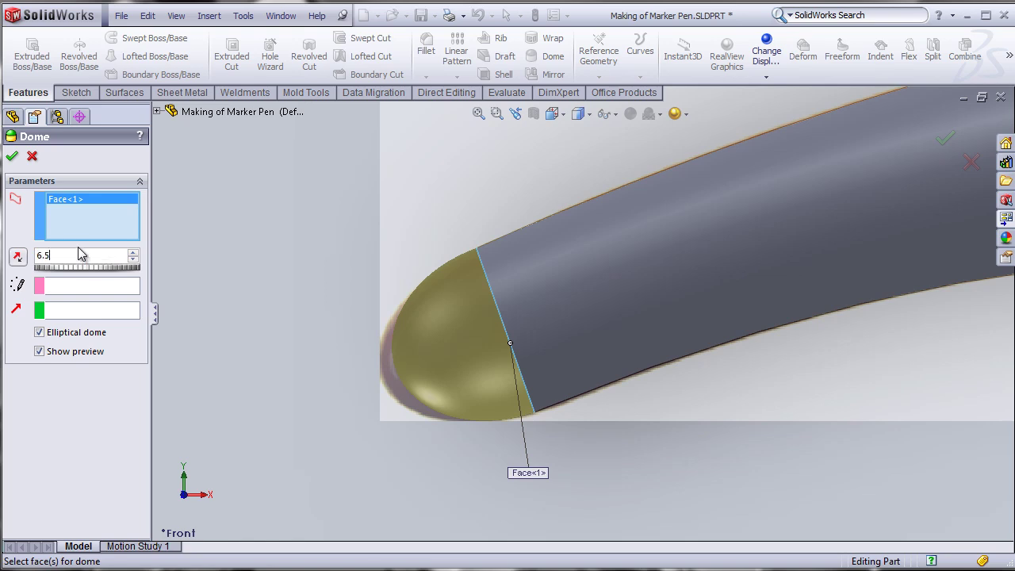
{"action": "key", "text": "Return"}
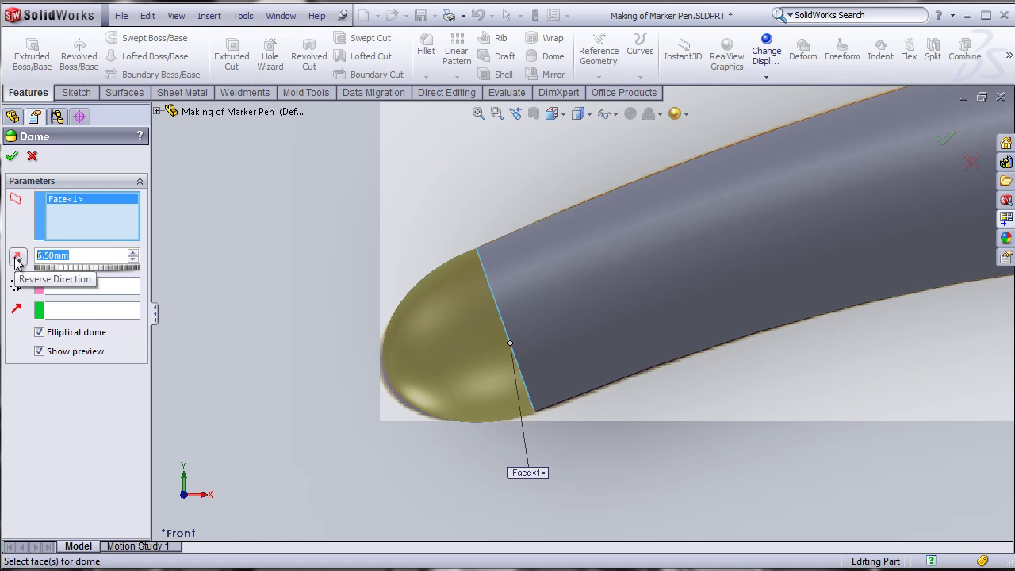
{"action": "key", "text": "Return"}
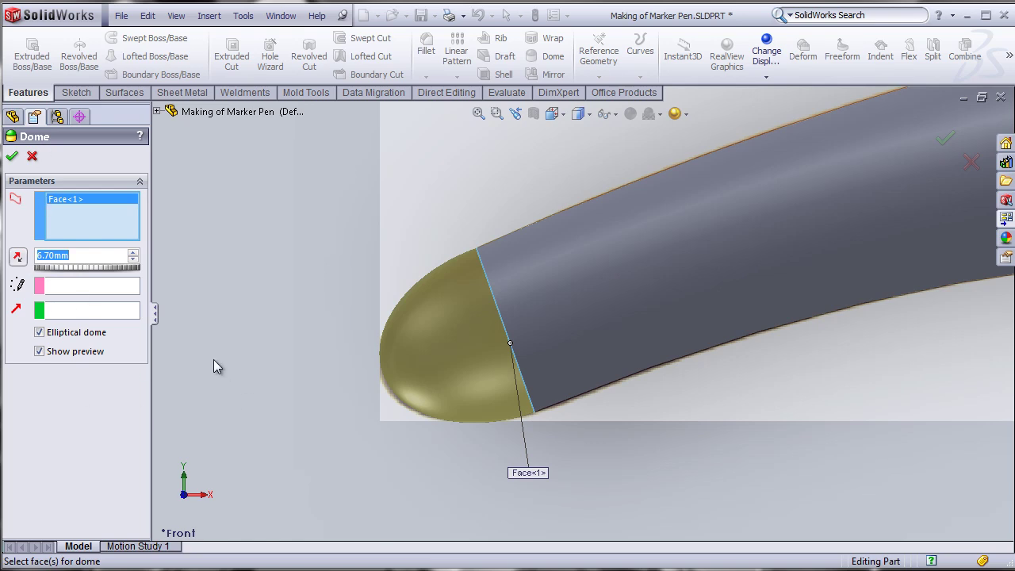
{"action": "left_click", "coordinate": [13, 157]}
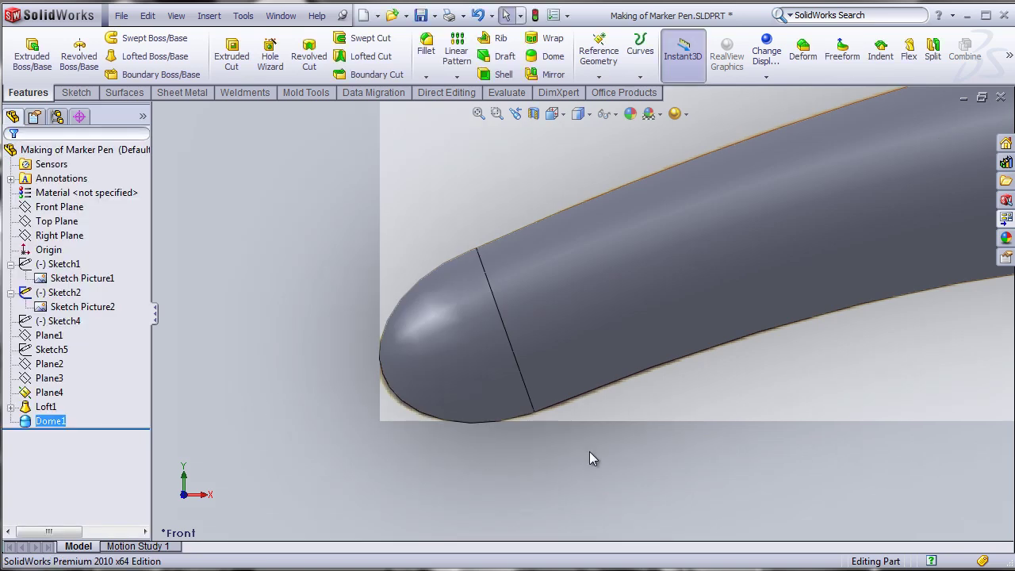
Step: Examine the flat face at the body's tip end and the stepped tip sections in the reference picture
{"action": "scroll", "coordinate": [589, 436], "scroll_direction": "up", "scroll_amount": 4}
{"action": "scroll", "coordinate": [840, 339], "scroll_direction": "up", "scroll_amount": 3}
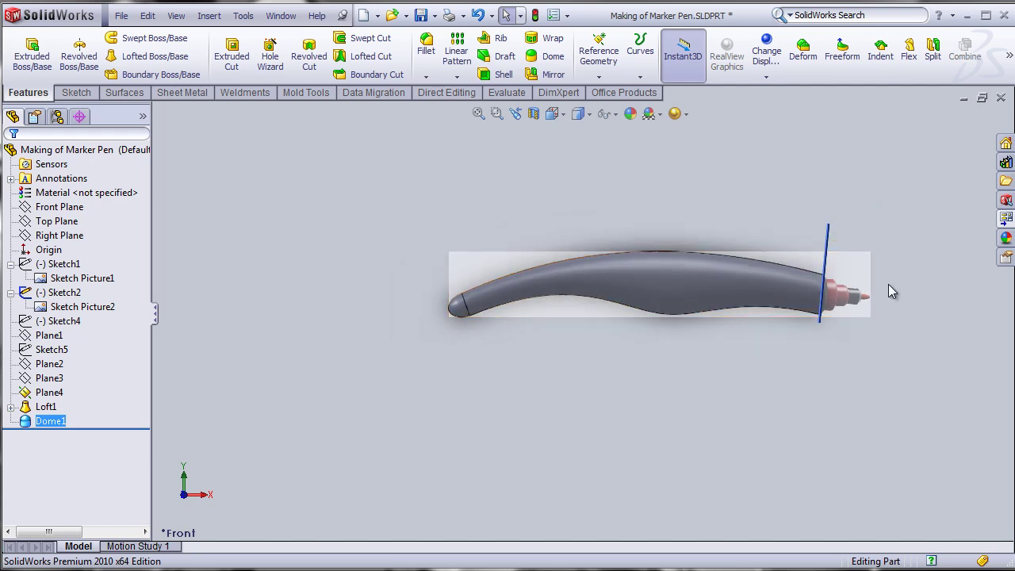
{"action": "scroll", "coordinate": [895, 282], "scroll_direction": "down", "scroll_amount": 5}
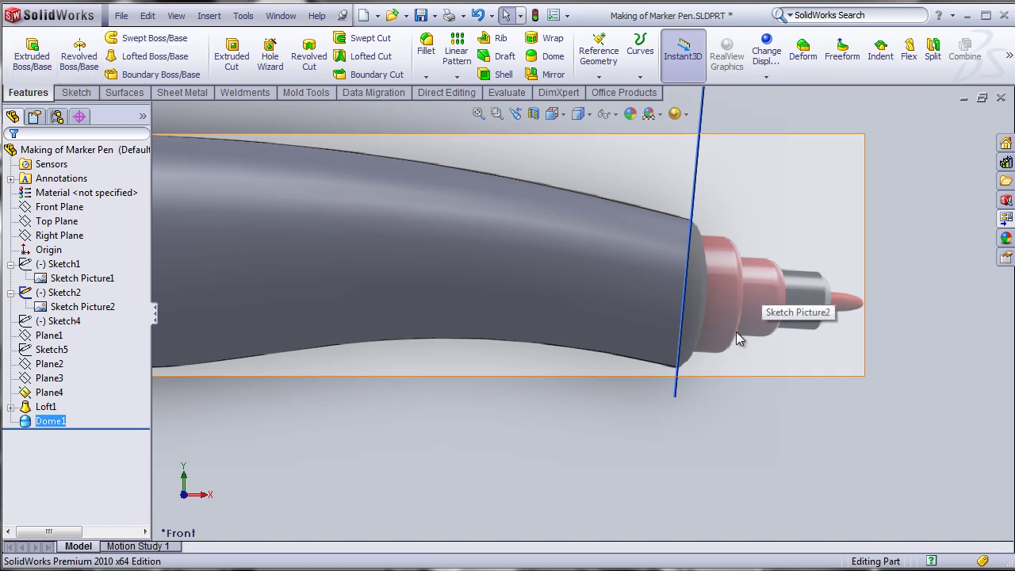
{"action": "middle_click_drag", "start_coordinate": [735, 334], "coordinate": [747, 237]}
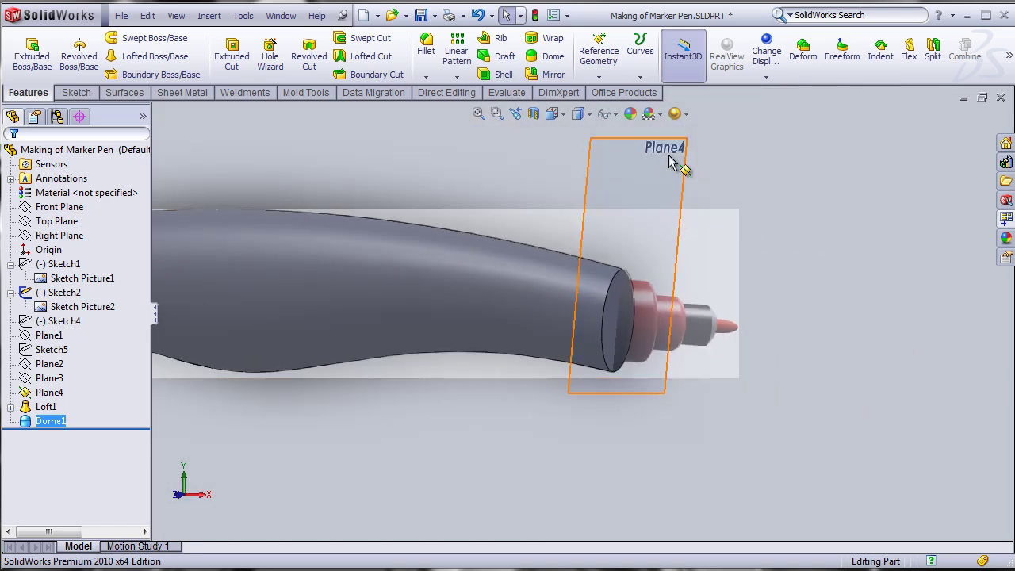
{"action": "scroll", "coordinate": [674, 167], "scroll_direction": "down", "scroll_amount": 2}
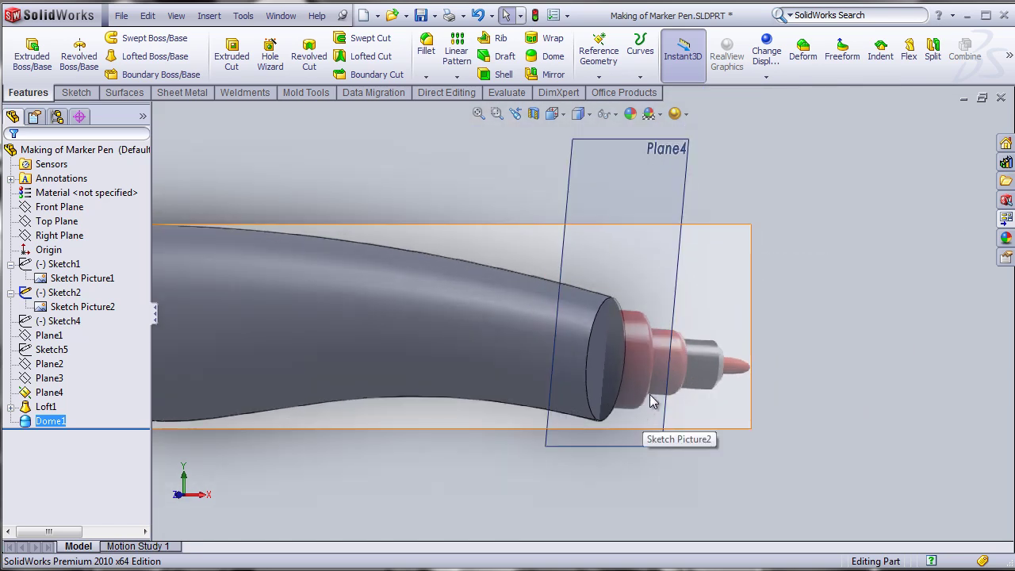
{"action": "middle_click_drag", "start_coordinate": [644, 397], "coordinate": [706, 378]}
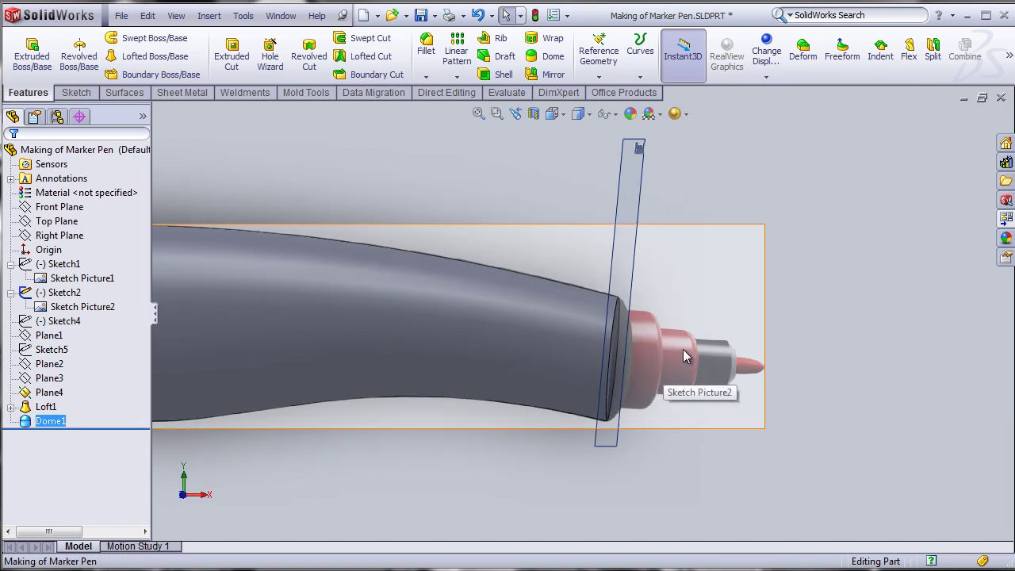
{"action": "scroll", "coordinate": [683, 349], "scroll_direction": "down", "scroll_amount": 2}
{"action": "middle_click_drag", "start_coordinate": [635, 375], "coordinate": [597, 400]}
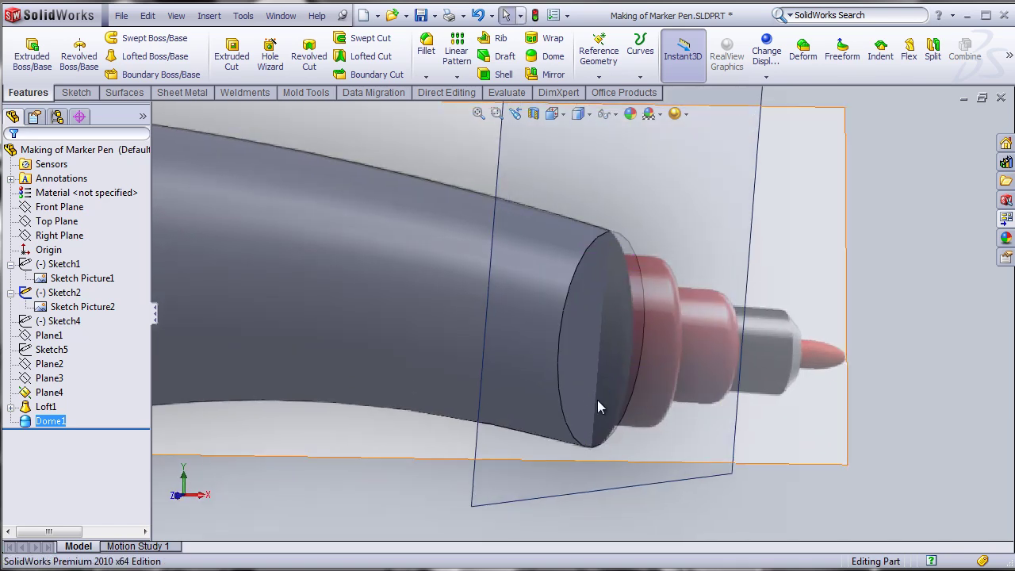
{"action": "left_click", "coordinate": [716, 250]}
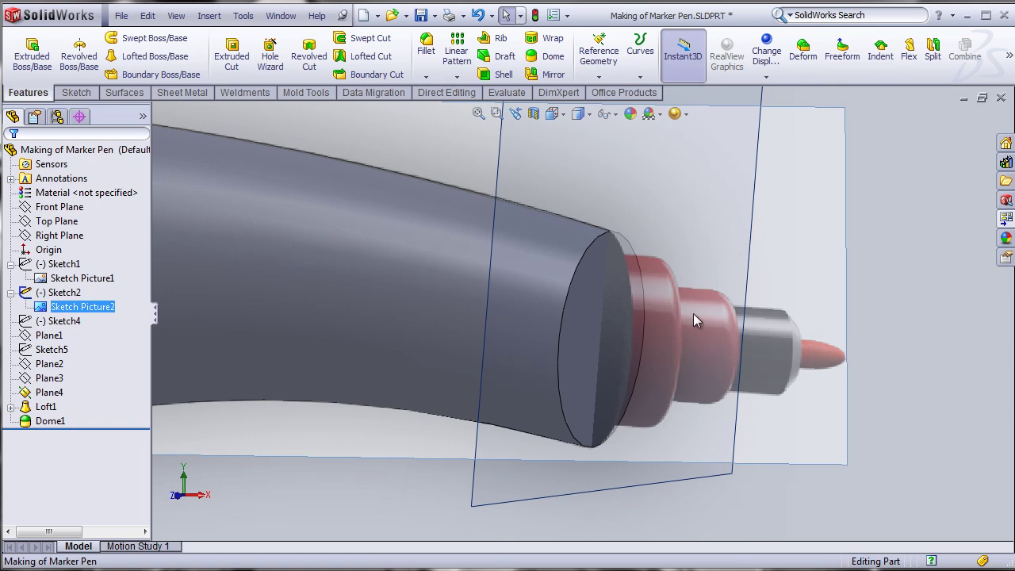
Step: Show Sketch4 so its lines at the body's tip end can serve as references
{"action": "left_click", "coordinate": [62, 323]}
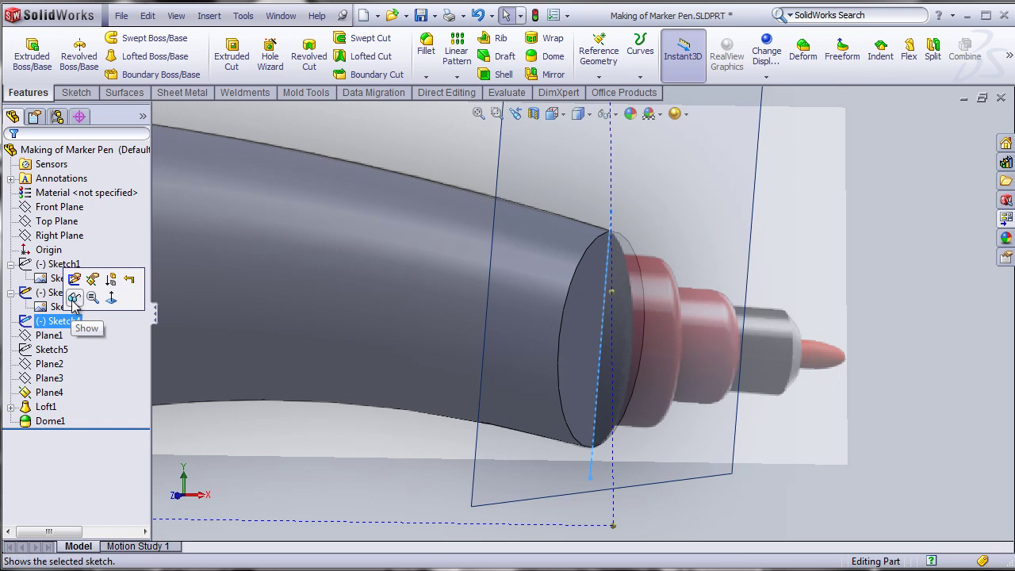
{"action": "left_click", "coordinate": [73, 305]}
{"action": "left_click", "coordinate": [73, 306]}
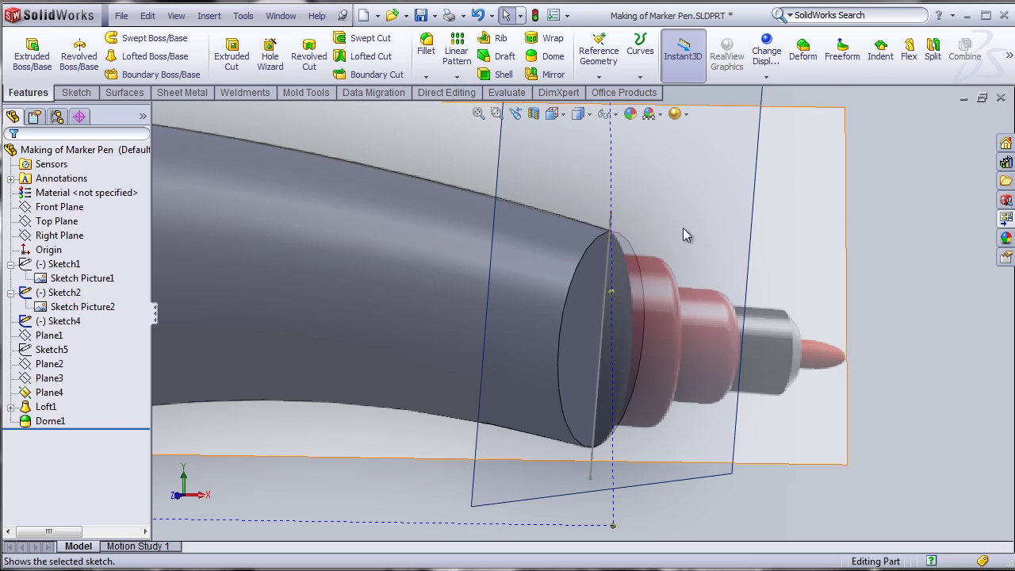
Step: Start a sketch on Plane4 and draw a vertical line across the elliptical end face, from its upper to its lower edge point
{"action": "scroll", "coordinate": [717, 200], "scroll_direction": "up", "scroll_amount": 3}
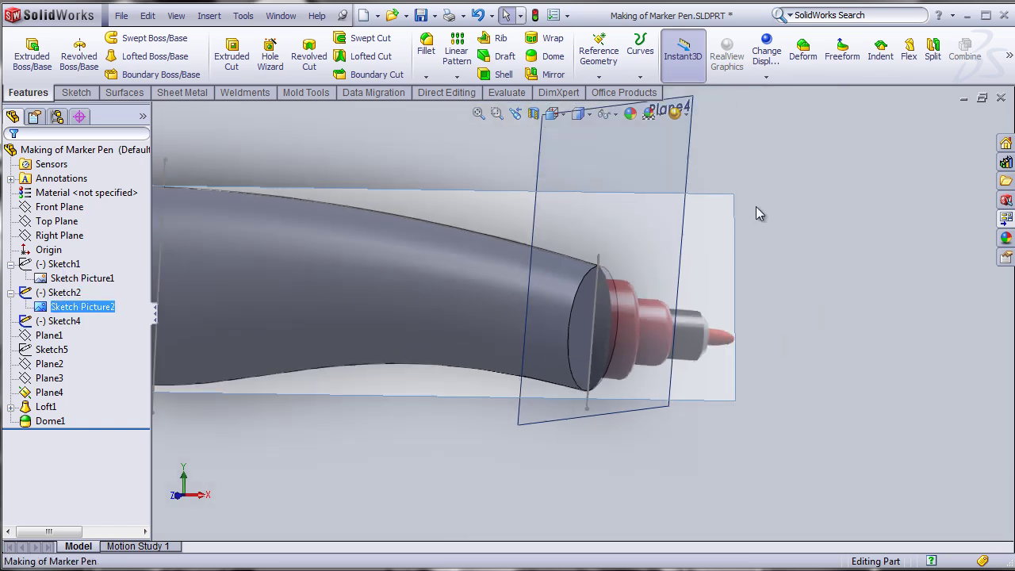
{"action": "left_click", "coordinate": [660, 156]}
{"action": "left_click", "coordinate": [722, 107]}
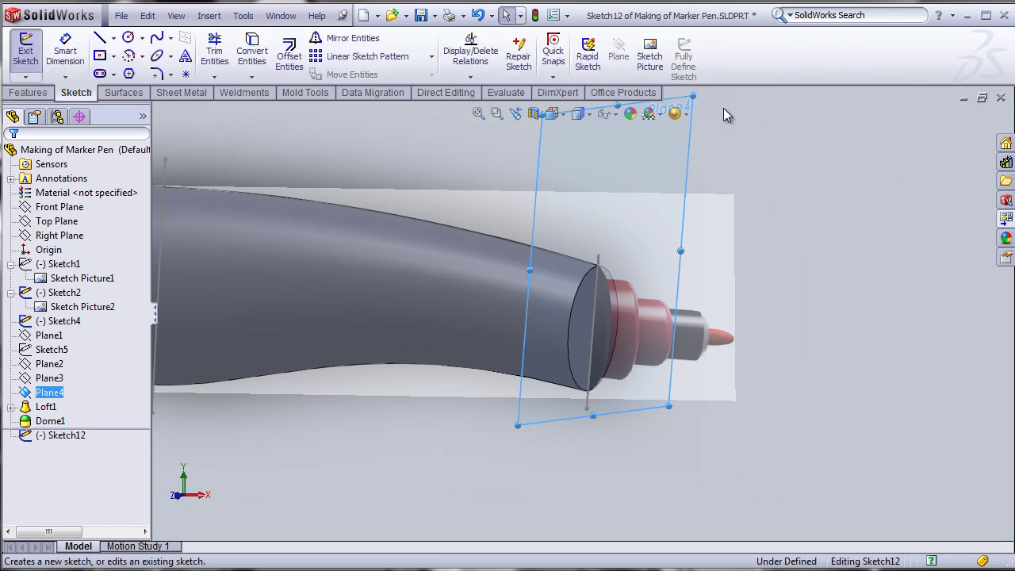
{"action": "scroll", "coordinate": [583, 298], "scroll_direction": "down", "scroll_amount": 3}
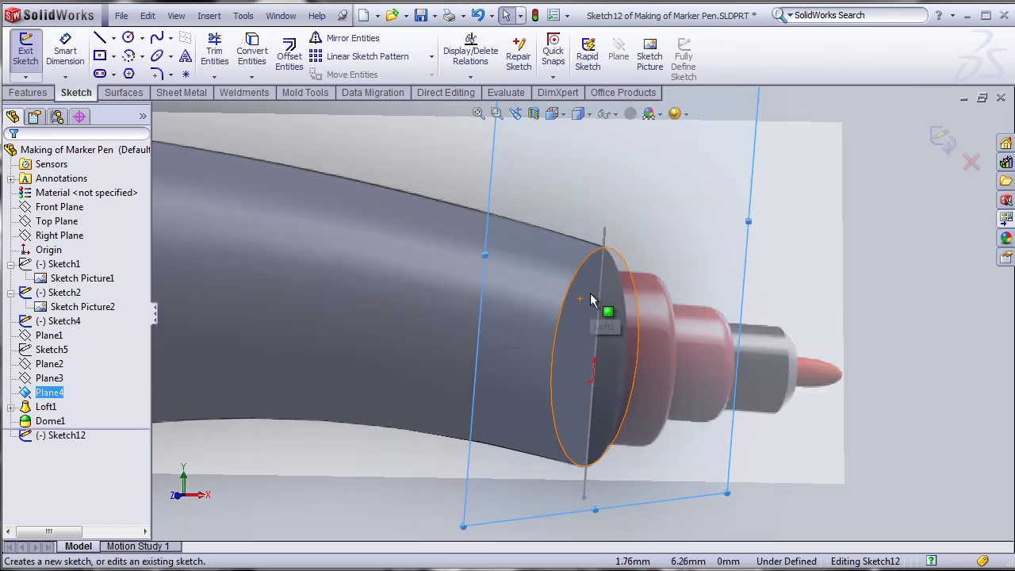
{"action": "left_click", "coordinate": [100, 38]}
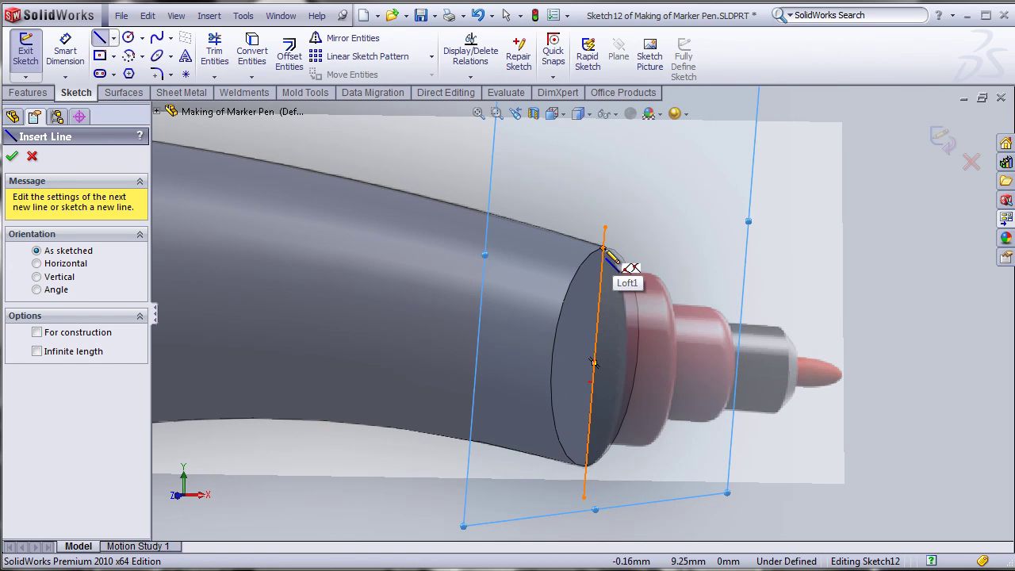
{"action": "scroll", "coordinate": [603, 252], "scroll_direction": "down", "scroll_amount": 2}
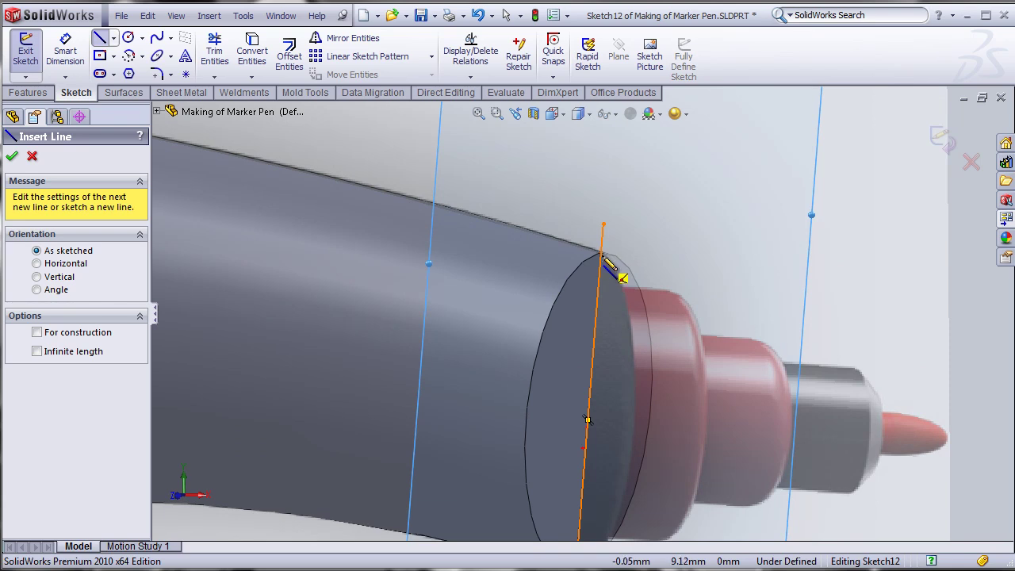
{"action": "left_click", "coordinate": [602, 257]}
{"action": "scroll", "coordinate": [602, 261], "scroll_direction": "up", "scroll_amount": 2}
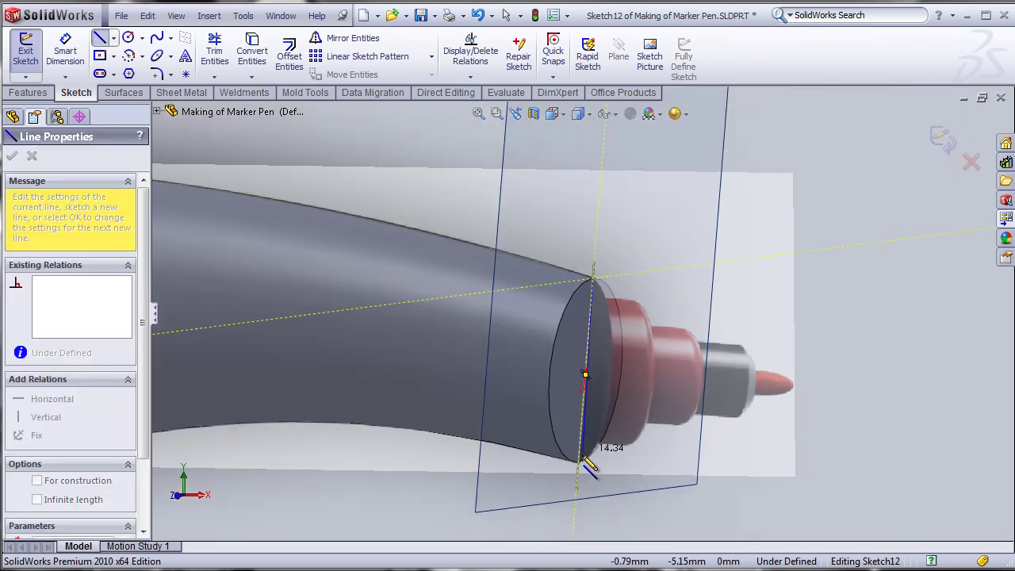
{"action": "left_click", "coordinate": [577, 470]}
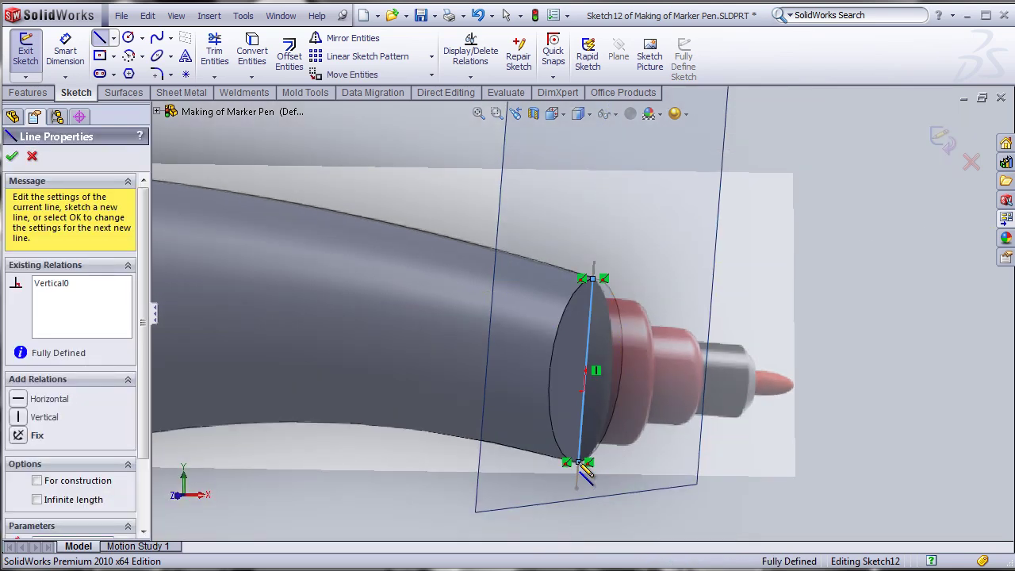
Step: Finish the line across the pen's front end face and hide Sketch4
{"action": "right_click", "coordinate": [895, 363]}
{"action": "left_click", "coordinate": [912, 325]}
{"action": "key", "text": "Escape"}
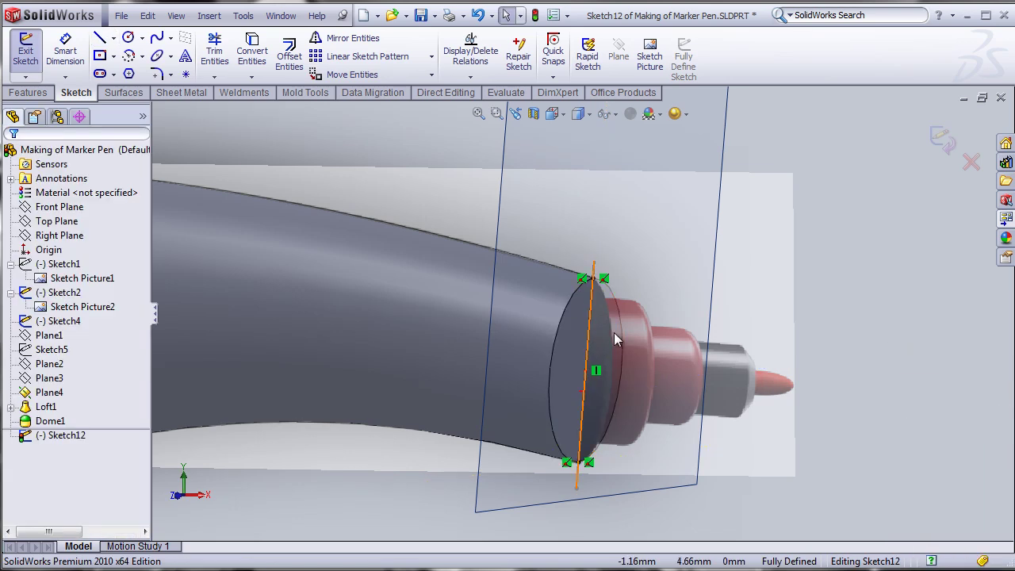
{"action": "left_click", "coordinate": [55, 322]}
{"action": "right_click", "coordinate": [56, 324]}
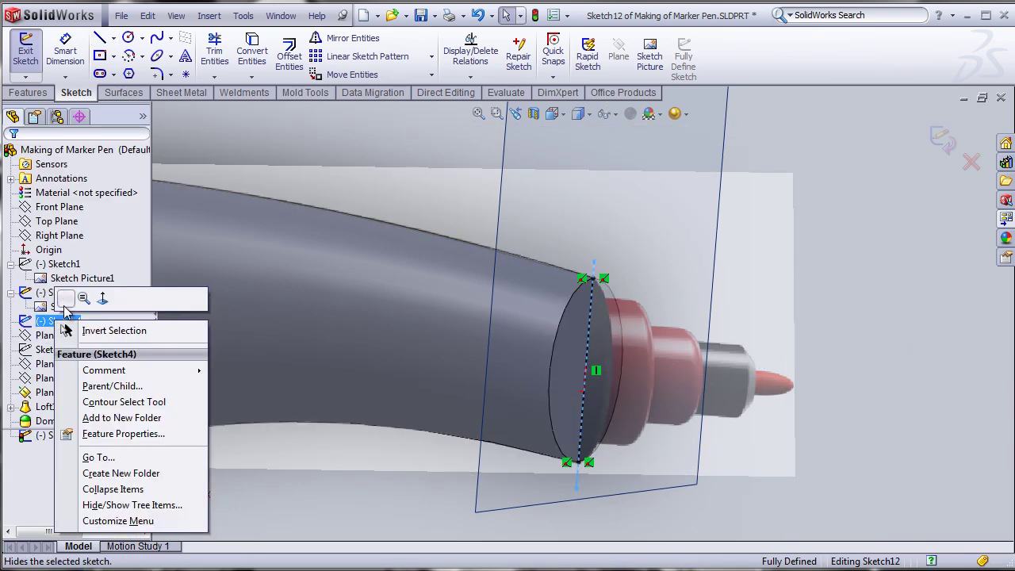
{"action": "key", "text": "Escape"}
Step: Convert the vertical line across the pen's front end face to construction geometry
{"action": "scroll", "coordinate": [583, 390], "scroll_direction": "down", "scroll_amount": 1}
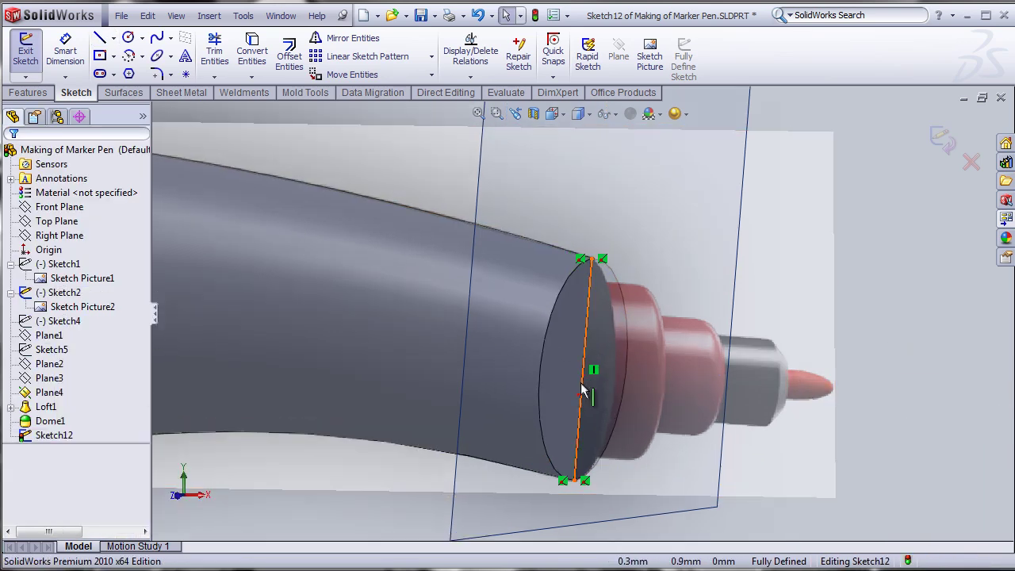
{"action": "left_click", "coordinate": [589, 339]}
{"action": "left_click", "coordinate": [649, 279]}
{"action": "left_click", "coordinate": [529, 350]}
{"action": "middle_click_drag", "start_coordinate": [530, 351], "coordinate": [671, 403]}
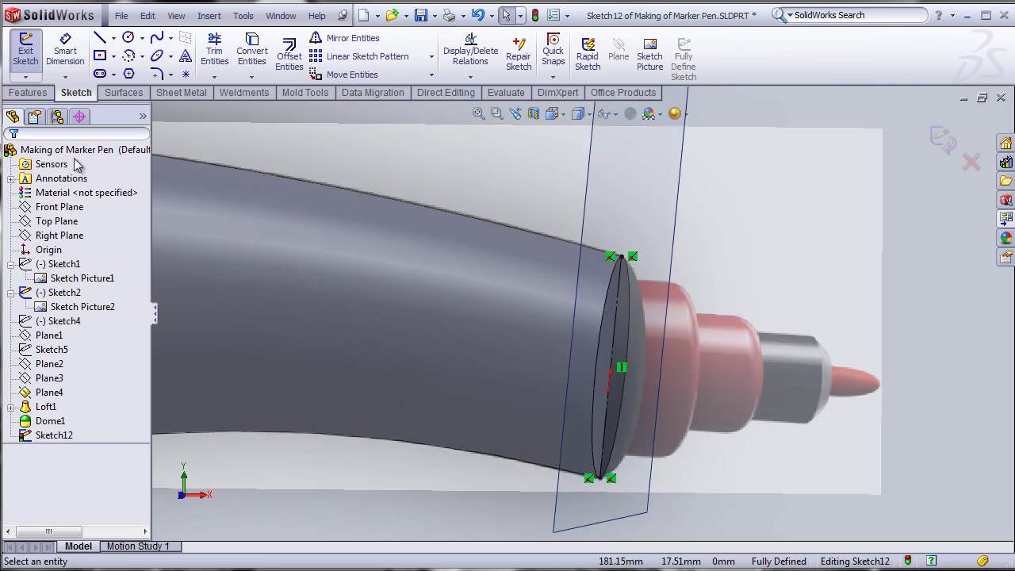
Step: Close the end-face sketch that contains the vertical construction line
{"action": "key", "text": "ctrl+1"}
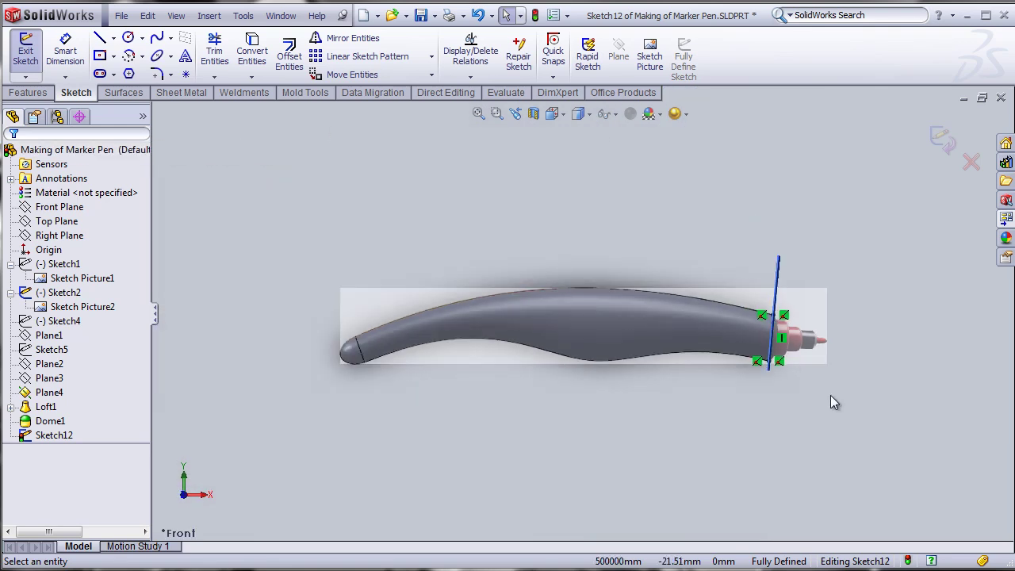
{"action": "scroll", "coordinate": [775, 421], "scroll_direction": "up", "scroll_amount": 2}
{"action": "scroll", "coordinate": [558, 325], "scroll_direction": "down", "scroll_amount": 5}
{"action": "scroll", "coordinate": [558, 325], "scroll_direction": "down", "scroll_amount": 3}
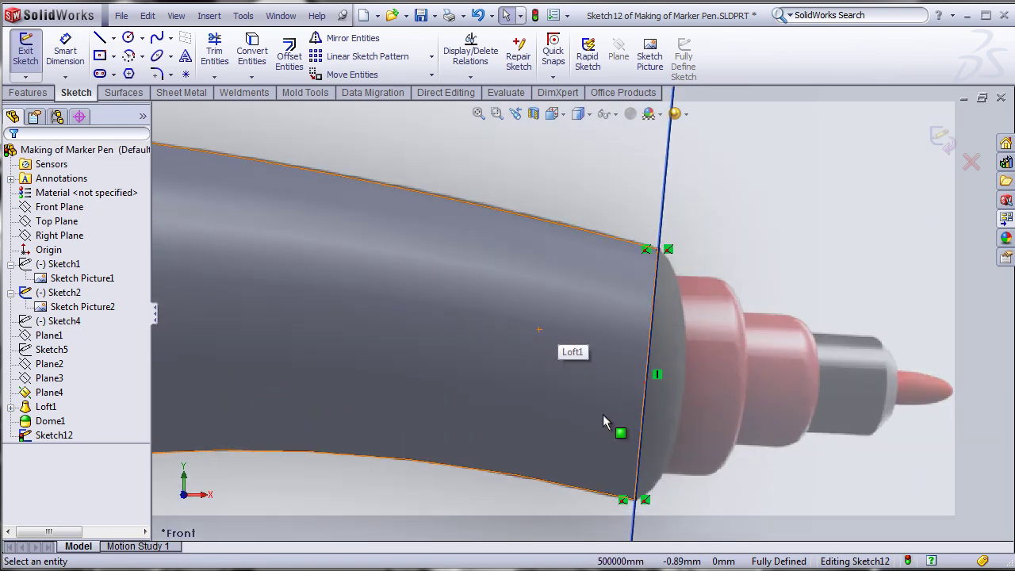
{"action": "left_click", "coordinate": [45, 227]}
{"action": "left_click", "coordinate": [54, 207]}
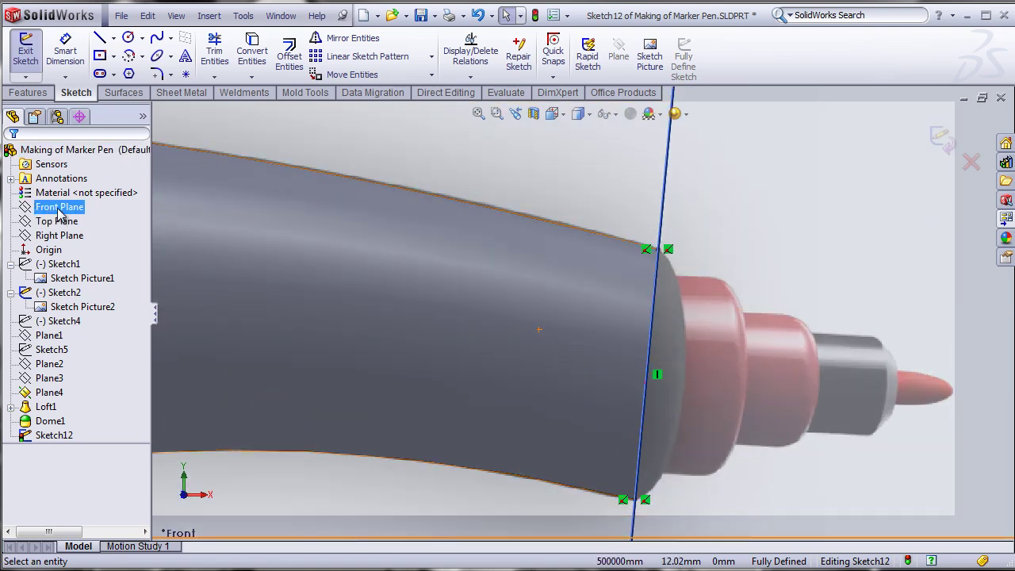
{"action": "left_click", "coordinate": [69, 187]}
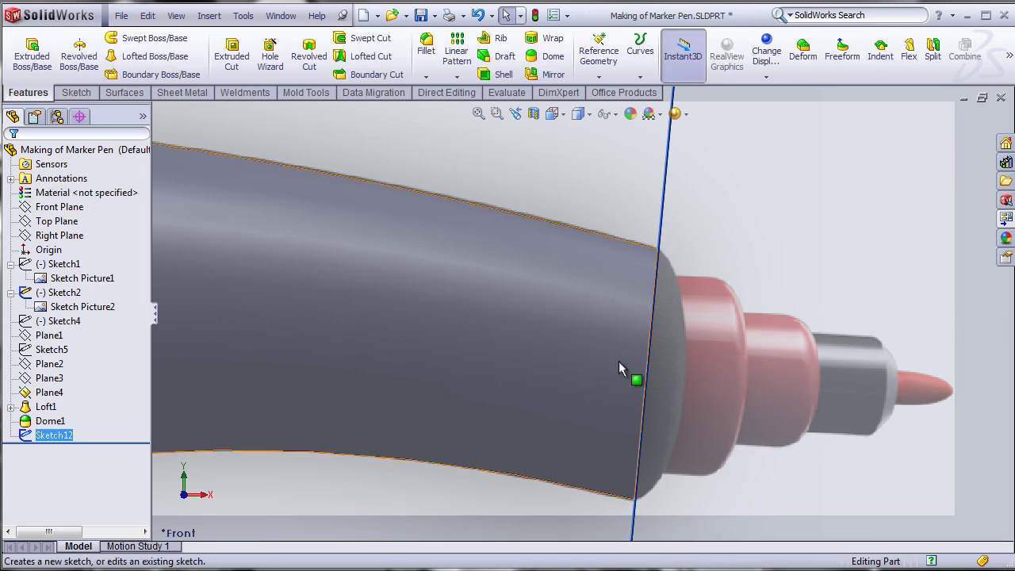
{"action": "left_click", "coordinate": [76, 92]}
{"action": "left_click", "coordinate": [99, 41]}
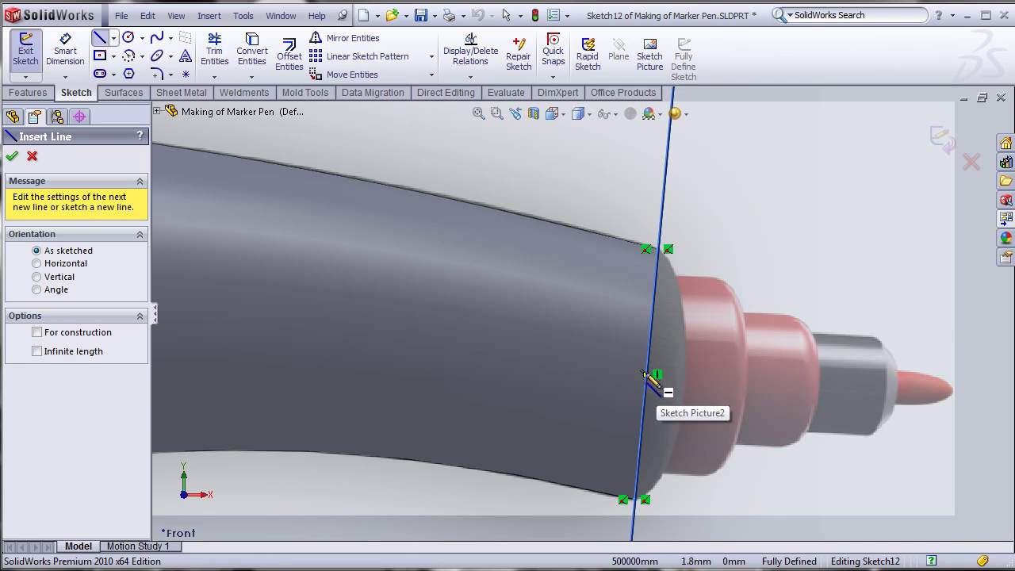
{"action": "key", "text": "Left"}
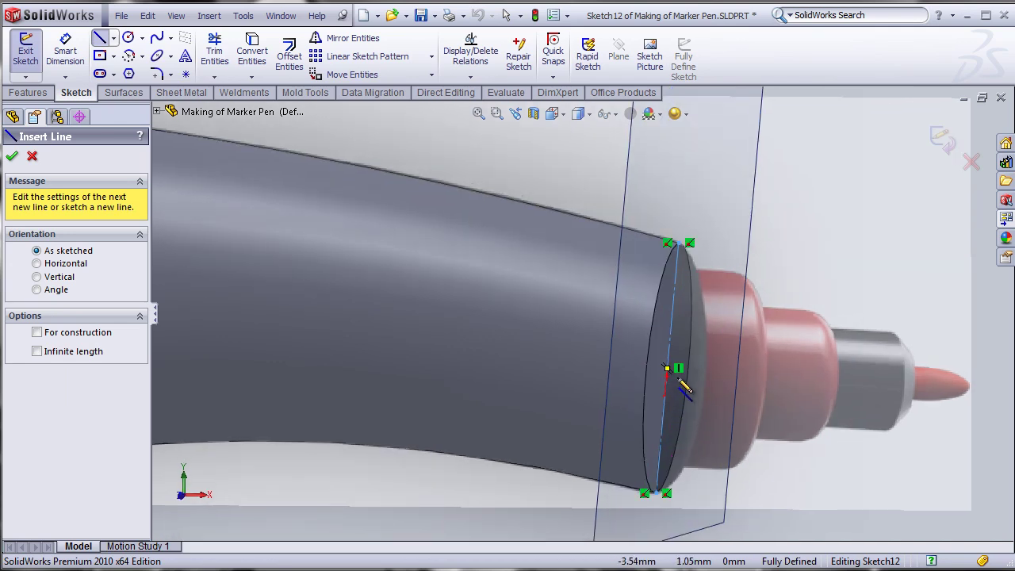
{"action": "left_click", "coordinate": [666, 369]}
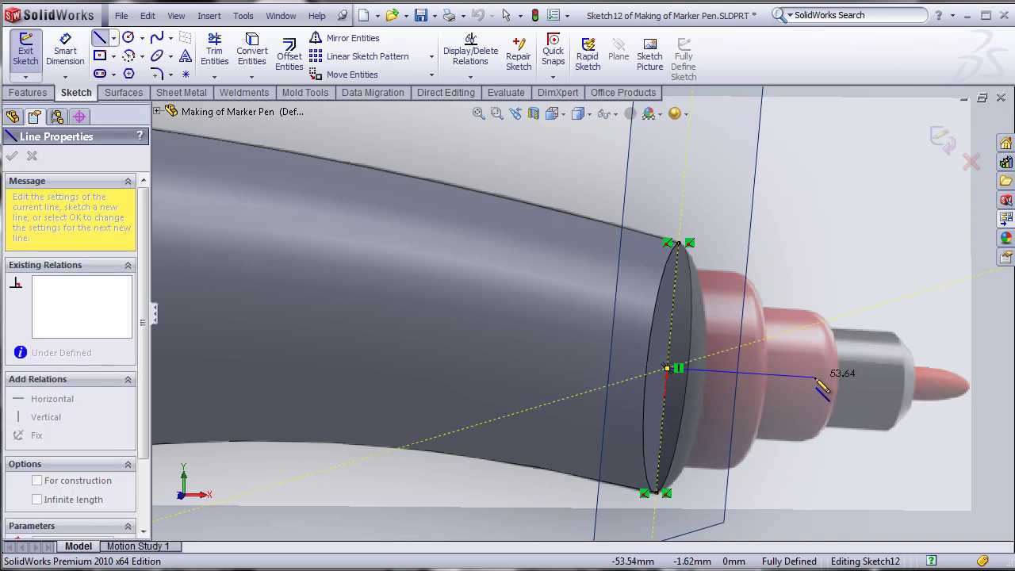
{"action": "key", "text": "ctrl+1"}
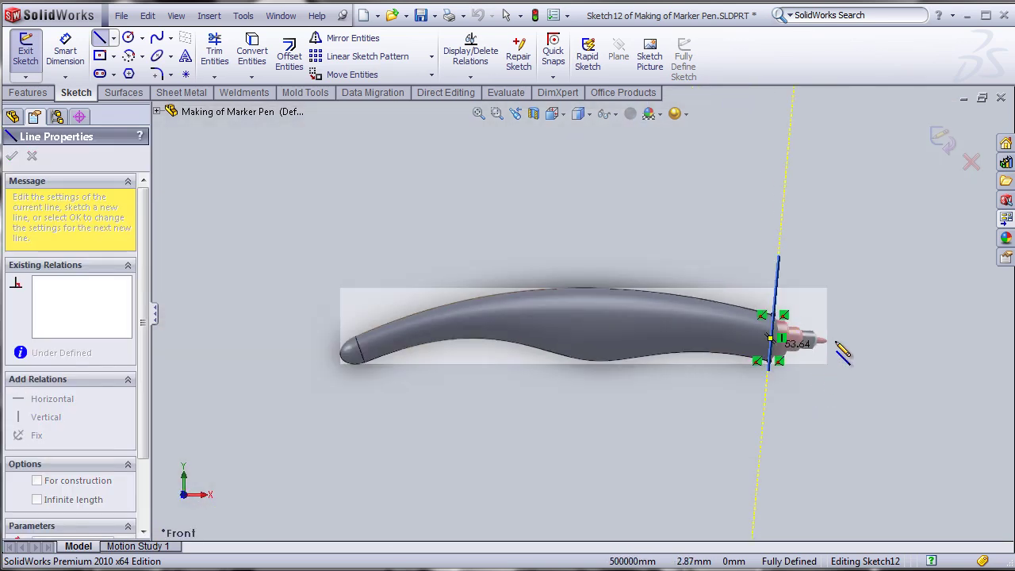
{"action": "scroll", "coordinate": [833, 349], "scroll_direction": "up", "scroll_amount": 5}
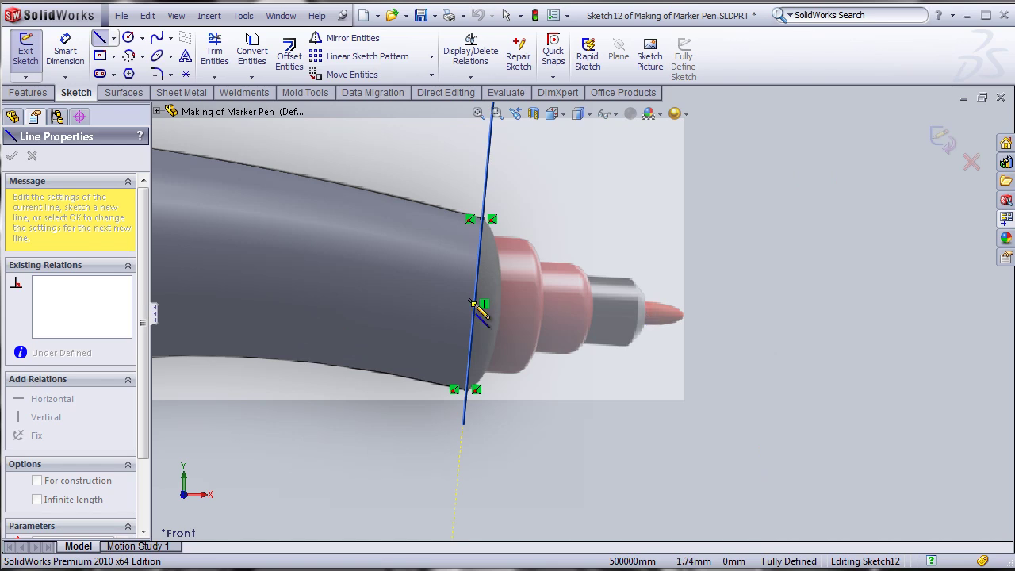
{"action": "right_click", "coordinate": [548, 301]}
{"action": "left_click", "coordinate": [585, 306]}
{"action": "left_click", "coordinate": [559, 335]}
{"action": "mouse_move", "coordinate": [559, 335]}
{"action": "middle_mouse_down"}
{"action": "mouse_move", "coordinate": [512, 342]}
{"action": "mouse_move", "coordinate": [528, 341]}
{"action": "middle_mouse_up"}
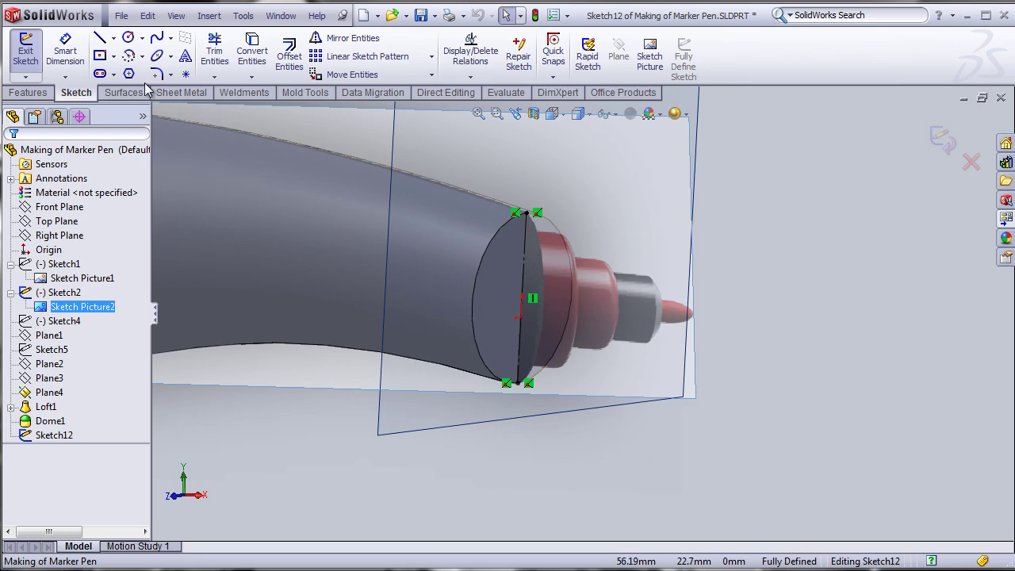
{"action": "key", "text": "ctrl+1"}
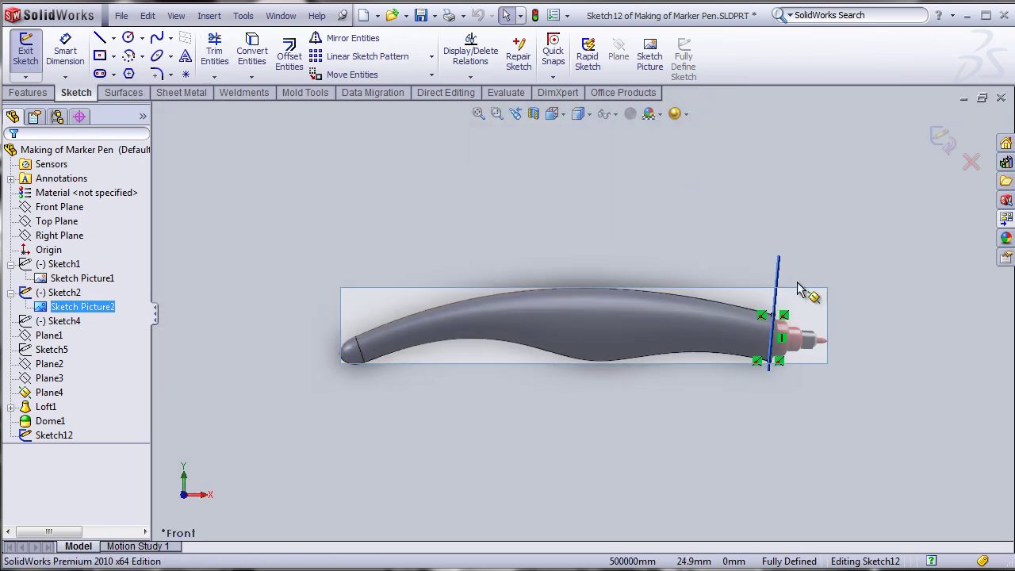
{"action": "scroll", "coordinate": [786, 318], "scroll_direction": "up", "scroll_amount": 5}
{"action": "left_click", "coordinate": [968, 158]}
Step: On the Front Plane, sketch a line about 20 mm long from the end-face construction line's midpoint to just beyond the pen tip
{"action": "left_click", "coordinate": [558, 378]}
{"action": "left_click", "coordinate": [66, 210]}
{"action": "left_click", "coordinate": [76, 189]}
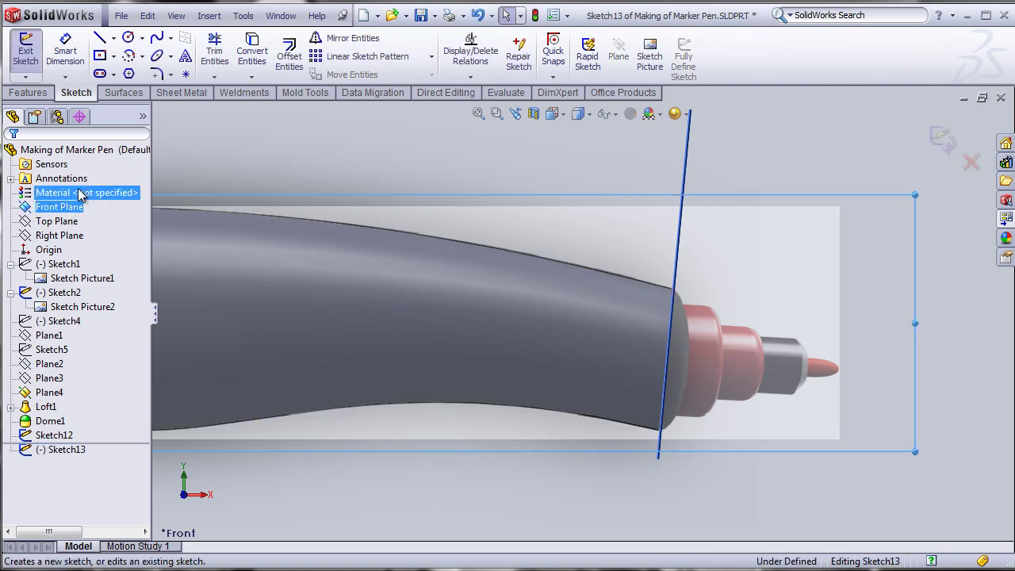
{"action": "left_click", "coordinate": [99, 43]}
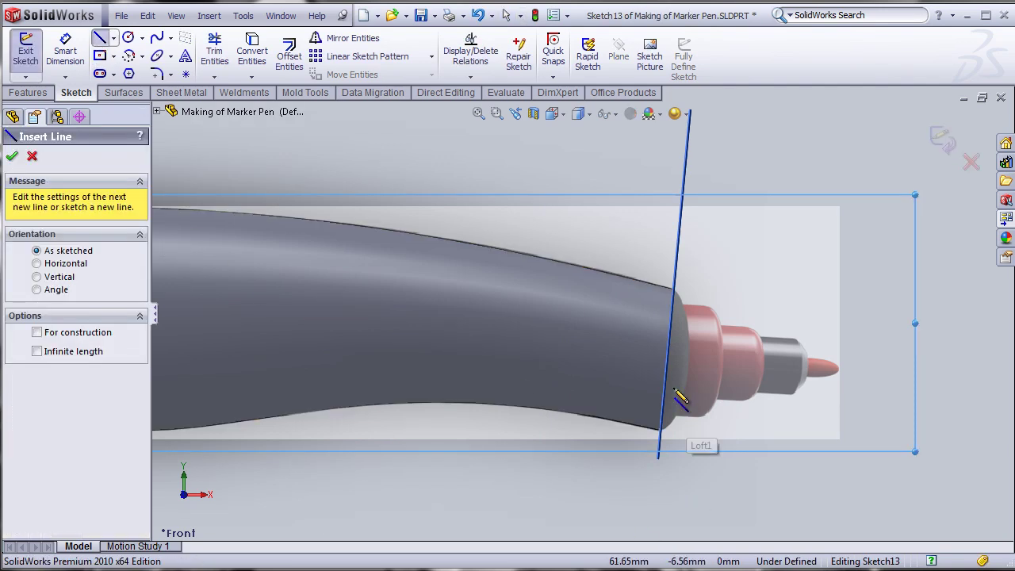
{"action": "left_click", "coordinate": [666, 360]}
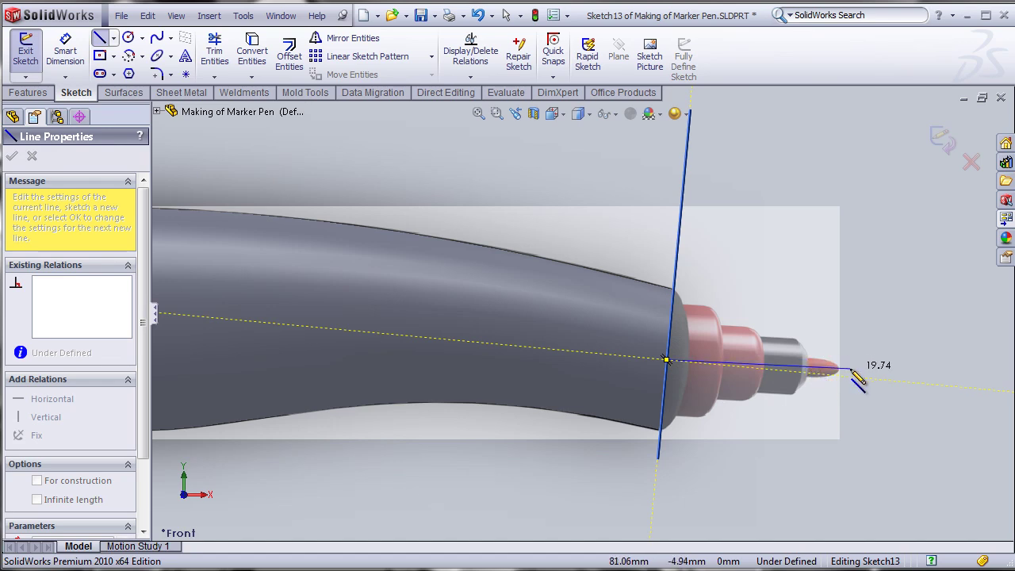
{"action": "left_click", "coordinate": [851, 369]}
{"action": "right_click", "coordinate": [906, 377]}
{"action": "left_click", "coordinate": [946, 384]}
Step: Trace the tip's upper stepped outline over the reference picture, trim the centre line to close the profile, and exit the sketch
{"action": "middle_click_drag", "start_coordinate": [698, 154], "coordinate": [720, 195]}
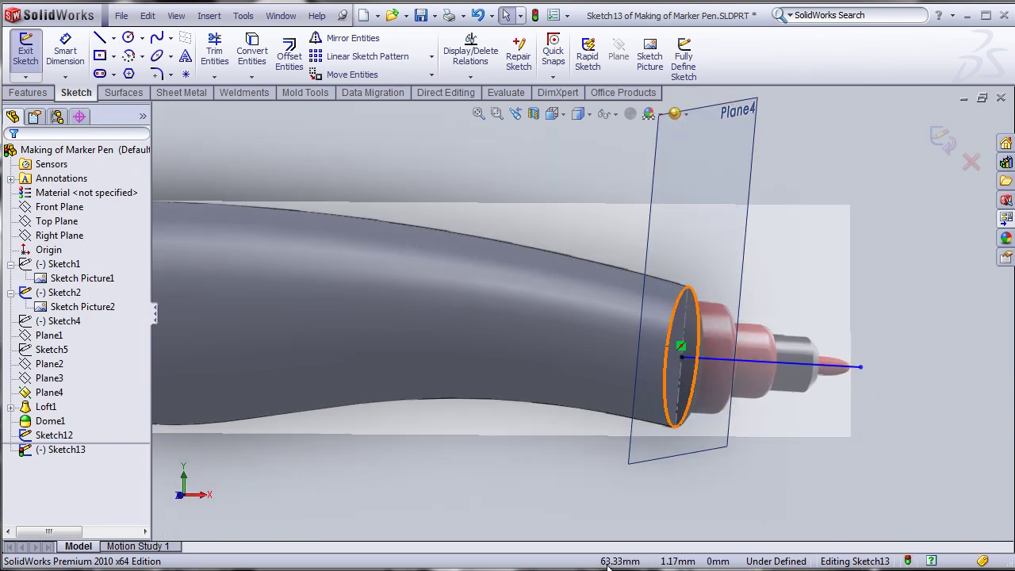
{"action": "key", "text": "ctrl+1"}
{"action": "scroll", "coordinate": [762, 349], "scroll_direction": "down", "scroll_amount": 4}
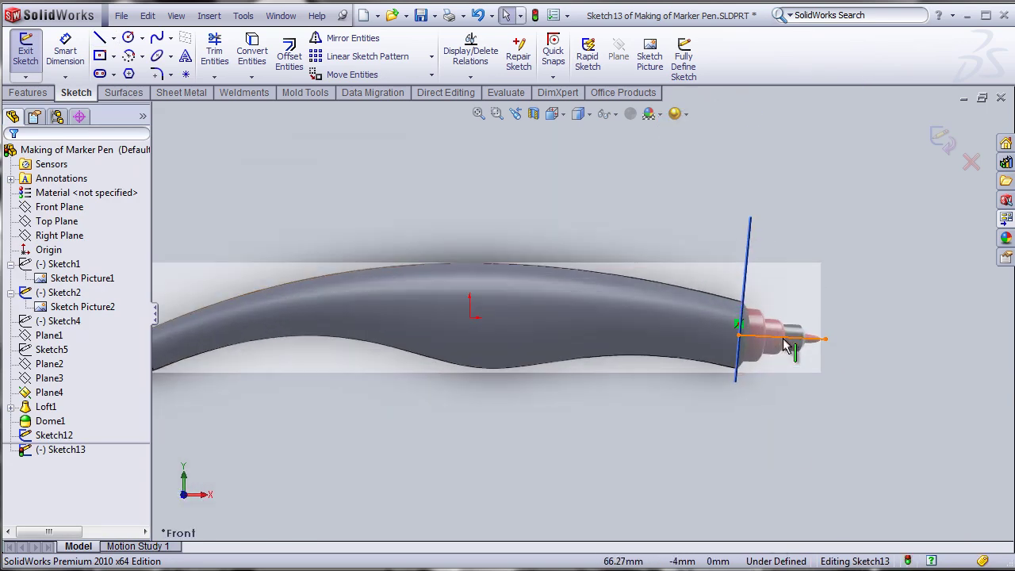
{"action": "scroll", "coordinate": [745, 334], "scroll_direction": "down", "scroll_amount": 3}
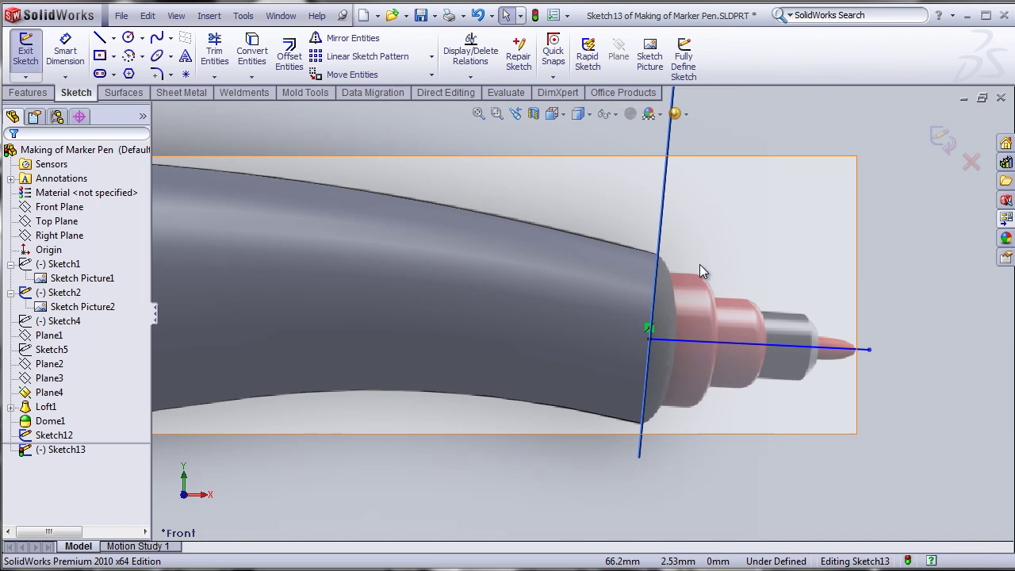
{"action": "left_click", "coordinate": [100, 39]}
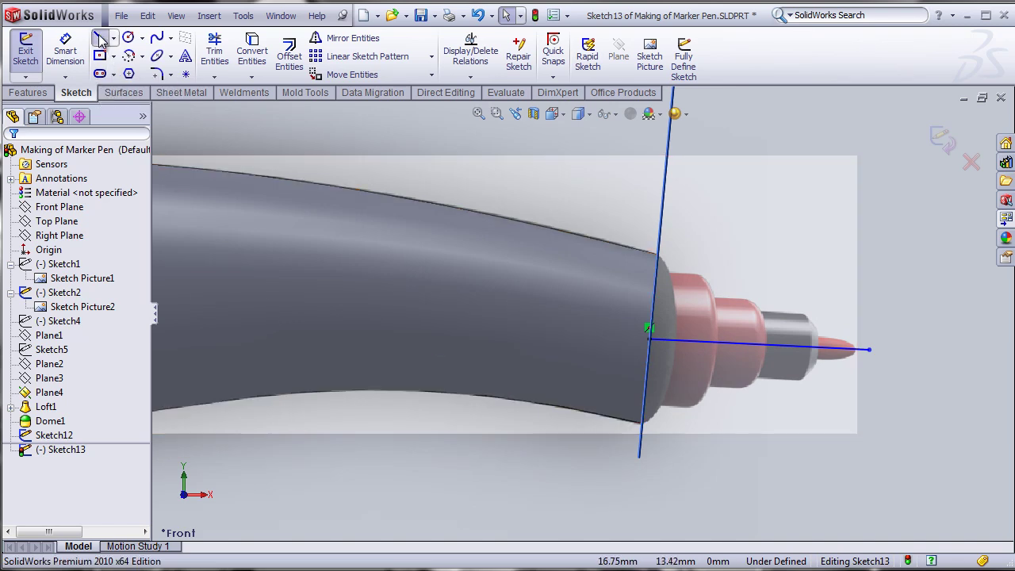
{"action": "left_click", "coordinate": [649, 339]}
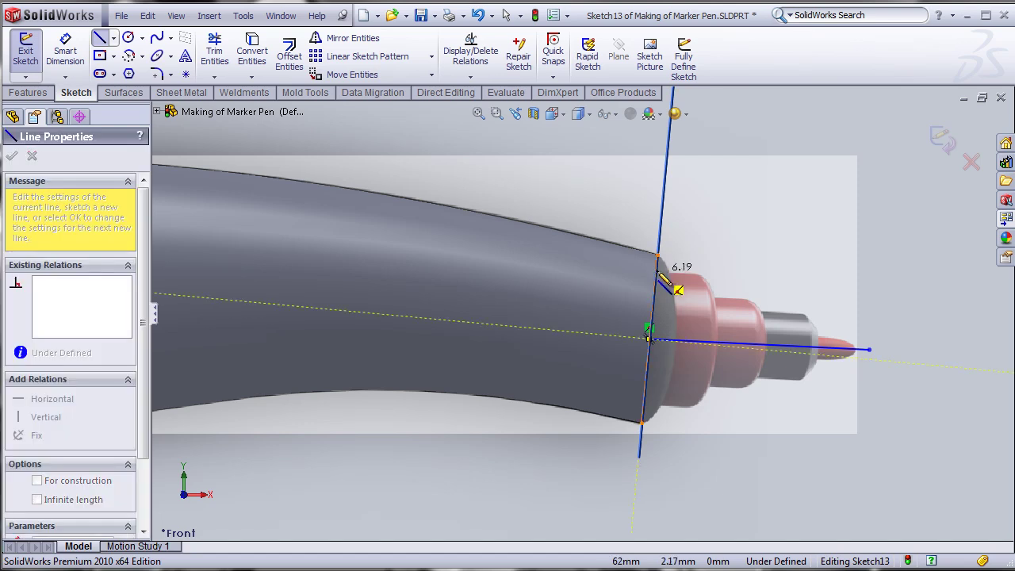
{"action": "left_click", "coordinate": [655, 269]}
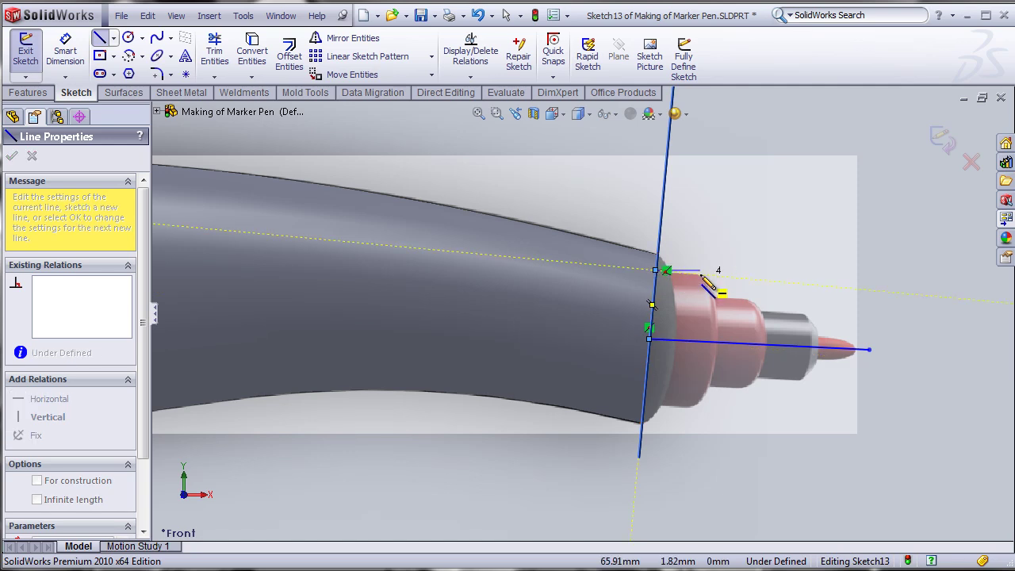
{"action": "right_click", "coordinate": [800, 171]}
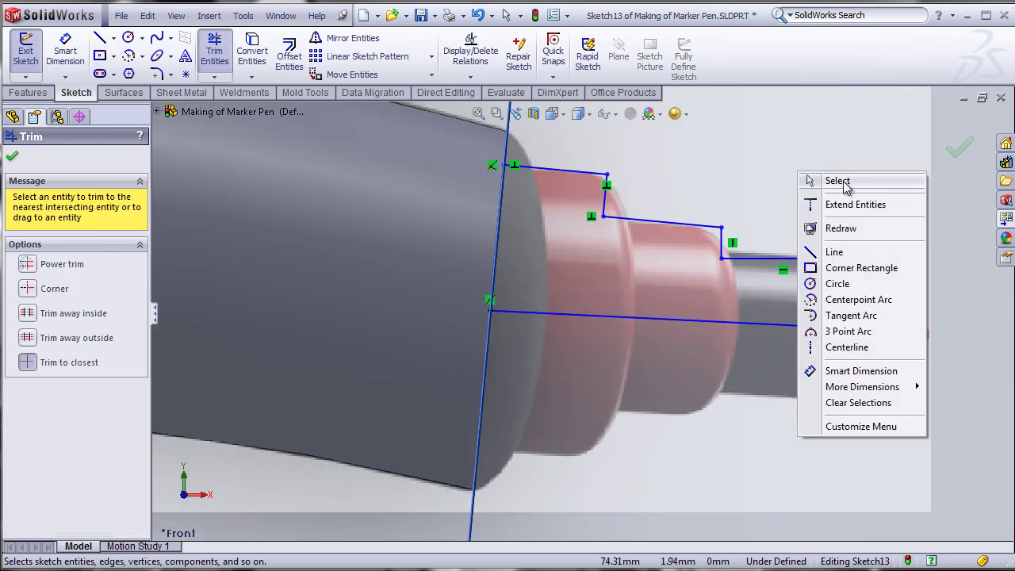
{"action": "left_click", "coordinate": [834, 180]}
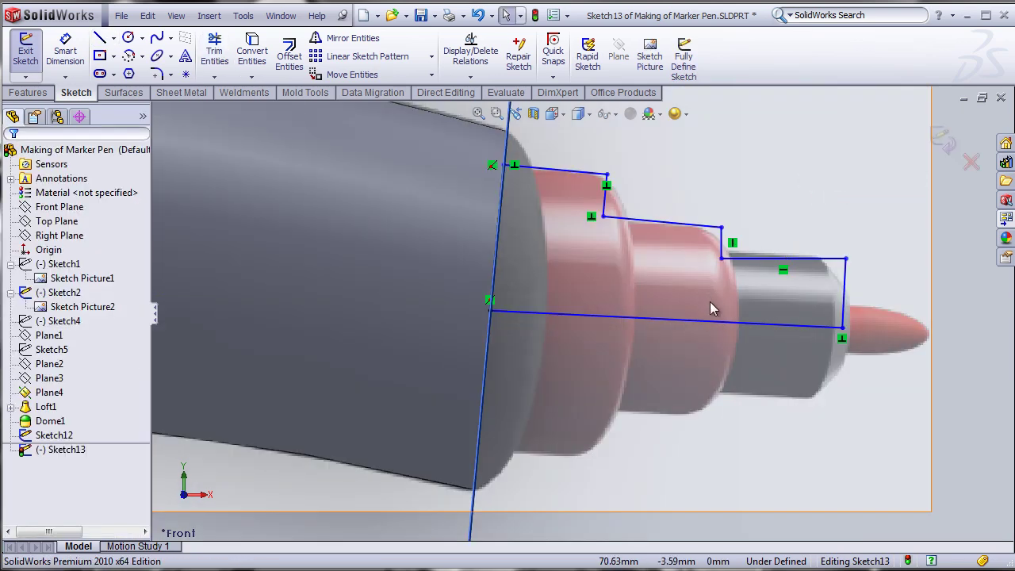
{"action": "scroll", "coordinate": [708, 299], "scroll_direction": "up", "scroll_amount": 3}
{"action": "mouse_move", "coordinate": [620, 409]}
{"action": "middle_mouse_down"}
{"action": "mouse_move", "coordinate": [594, 408]}
{"action": "mouse_move", "coordinate": [796, 250]}
{"action": "middle_mouse_up"}
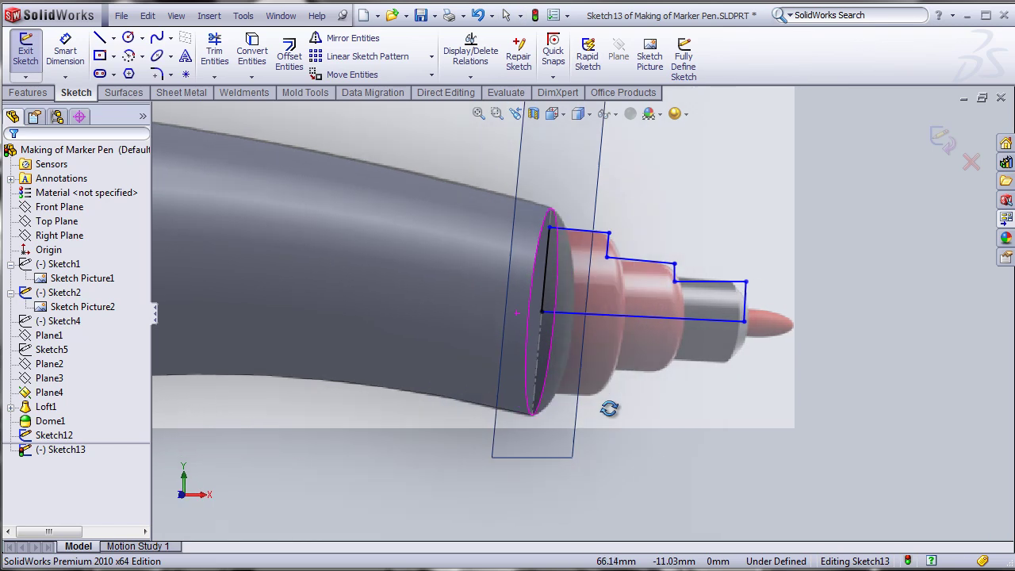
{"action": "left_click", "coordinate": [944, 142]}
Step: Revolve the stepped tip profile 360 degrees in one direction about its centre line, with Merge result enabled
{"action": "left_click", "coordinate": [29, 93]}
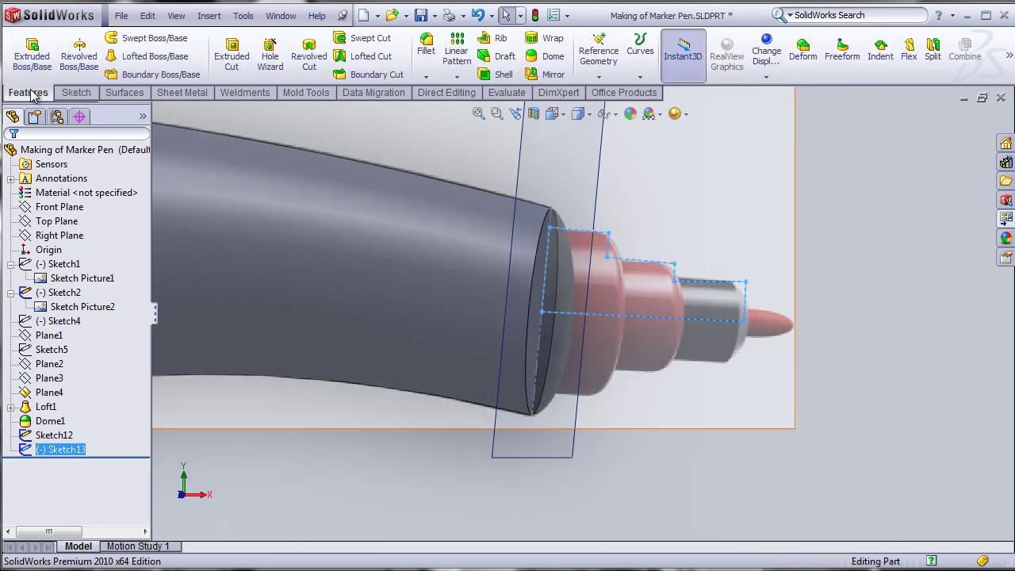
{"action": "left_click", "coordinate": [70, 62]}
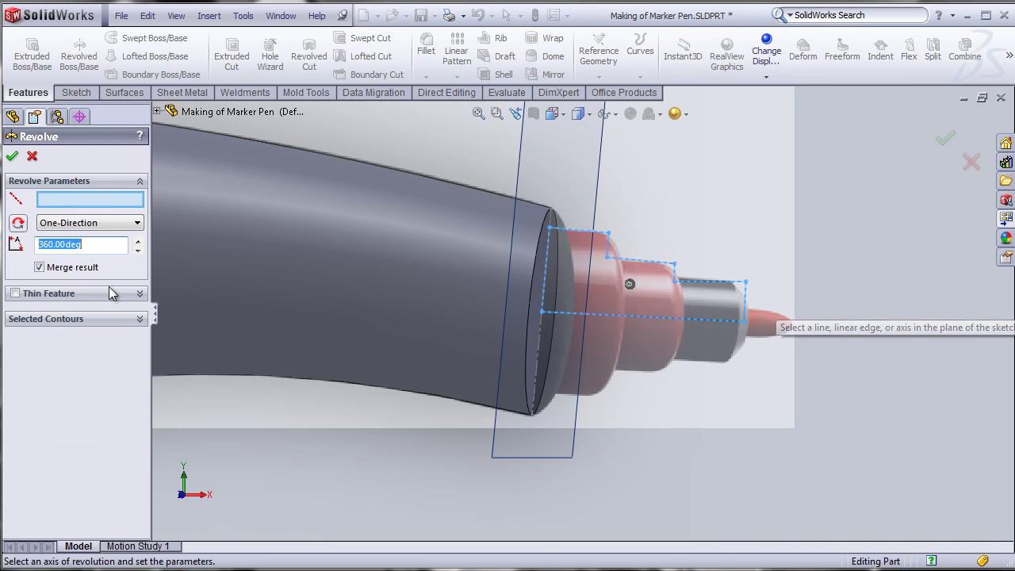
{"action": "left_click", "coordinate": [128, 322]}
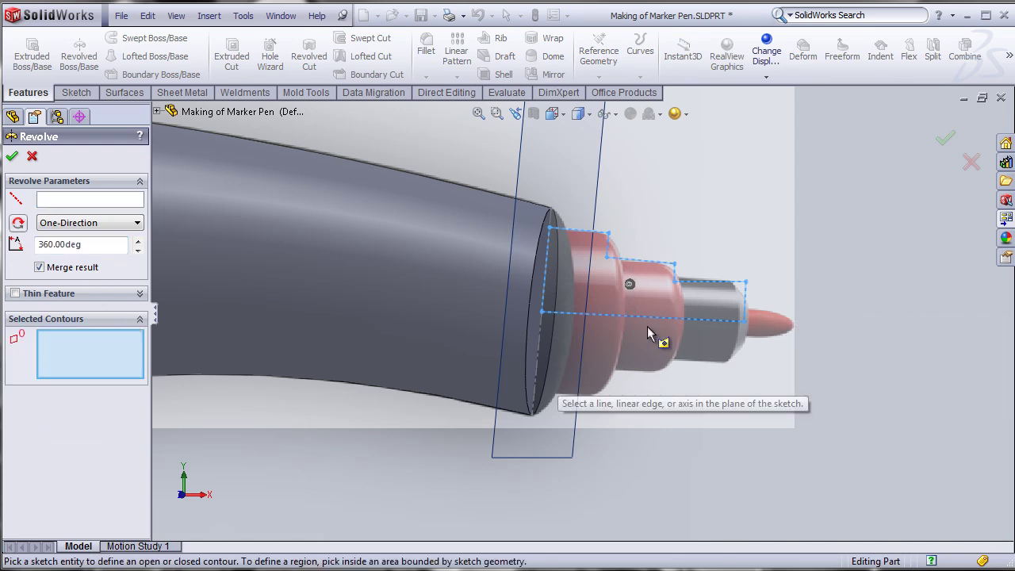
{"action": "left_click", "coordinate": [659, 295]}
{"action": "left_click", "coordinate": [118, 200]}
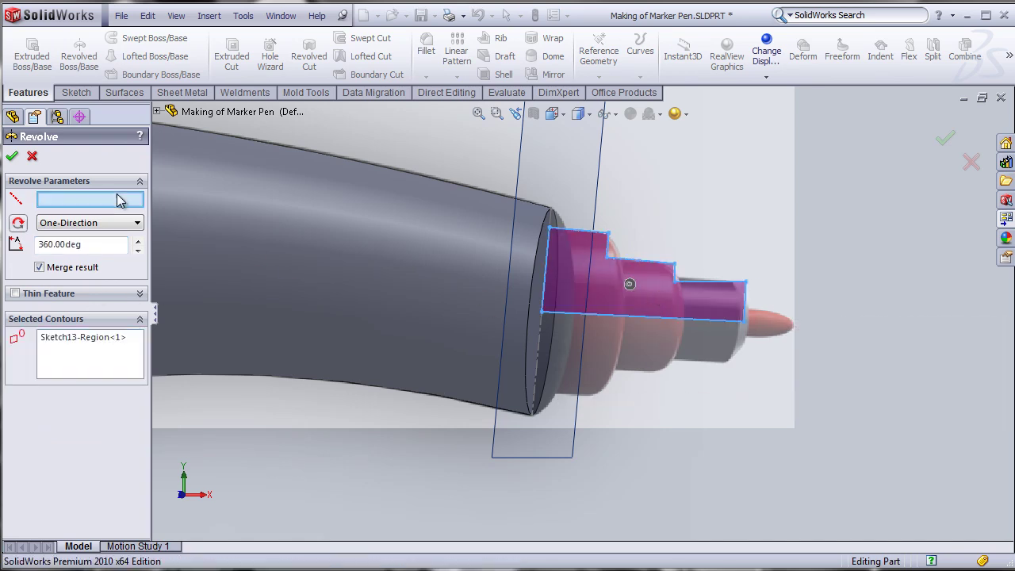
{"action": "left_click", "coordinate": [709, 324]}
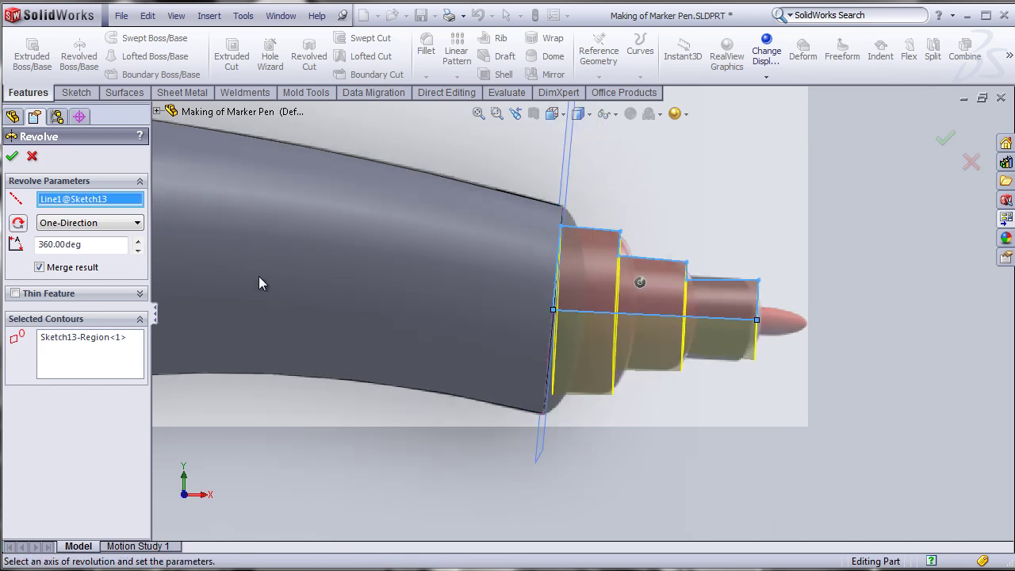
{"action": "left_click", "coordinate": [11, 157]}
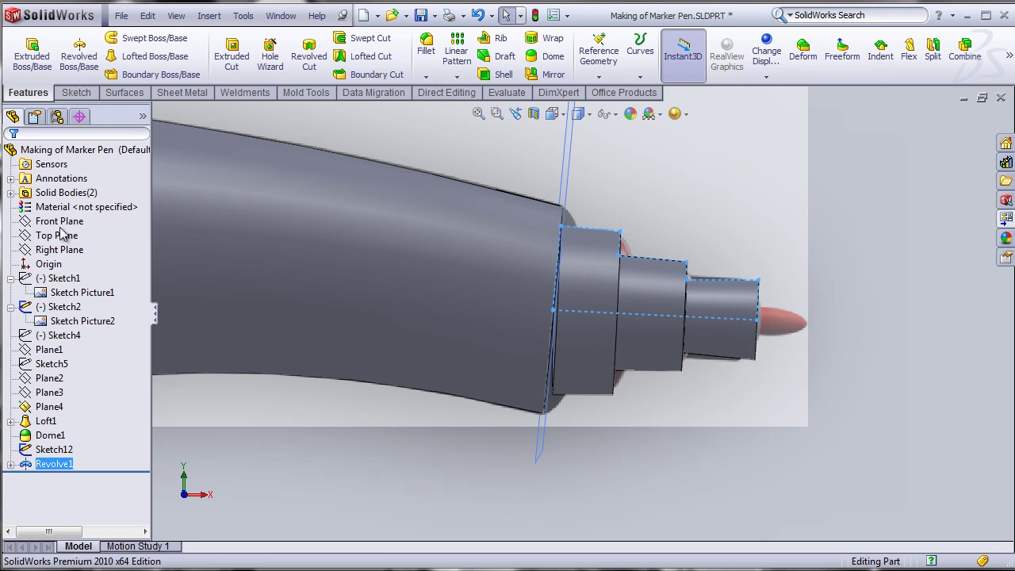
{"action": "left_click", "coordinate": [462, 457]}
{"action": "key", "text": "ctrl+1"}
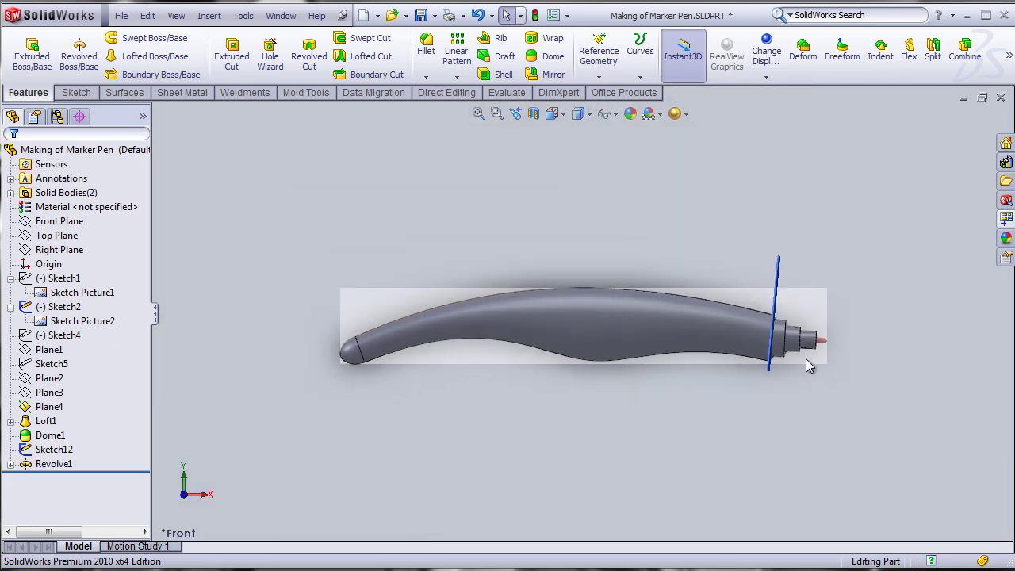
{"action": "scroll", "coordinate": [731, 327], "scroll_direction": "down", "scroll_amount": 5}
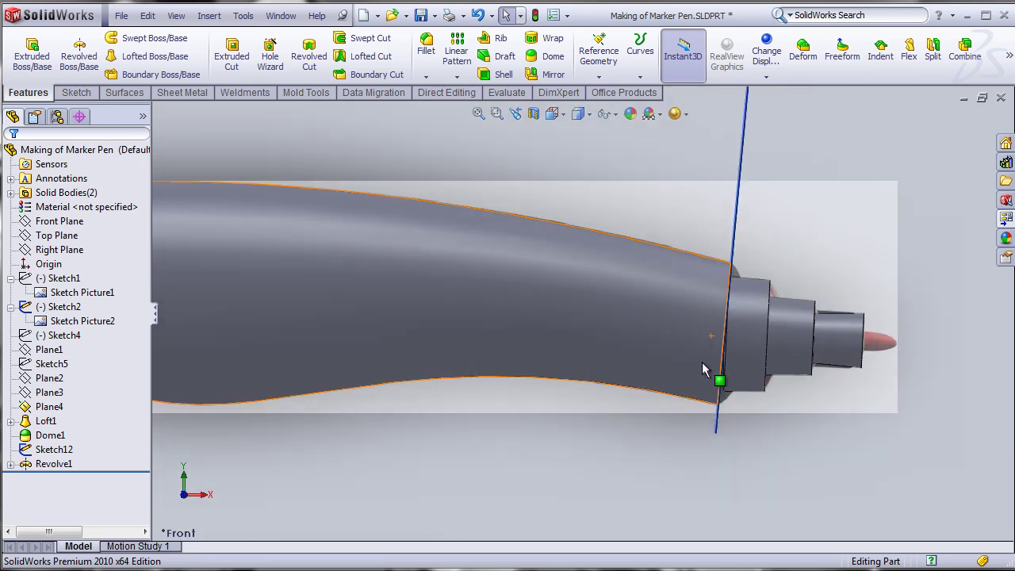
Step: Hide the reference plane at the body's tip end and the sketch holding the second reference picture
{"action": "right_click", "coordinate": [57, 407]}
{"action": "left_click", "coordinate": [99, 377]}
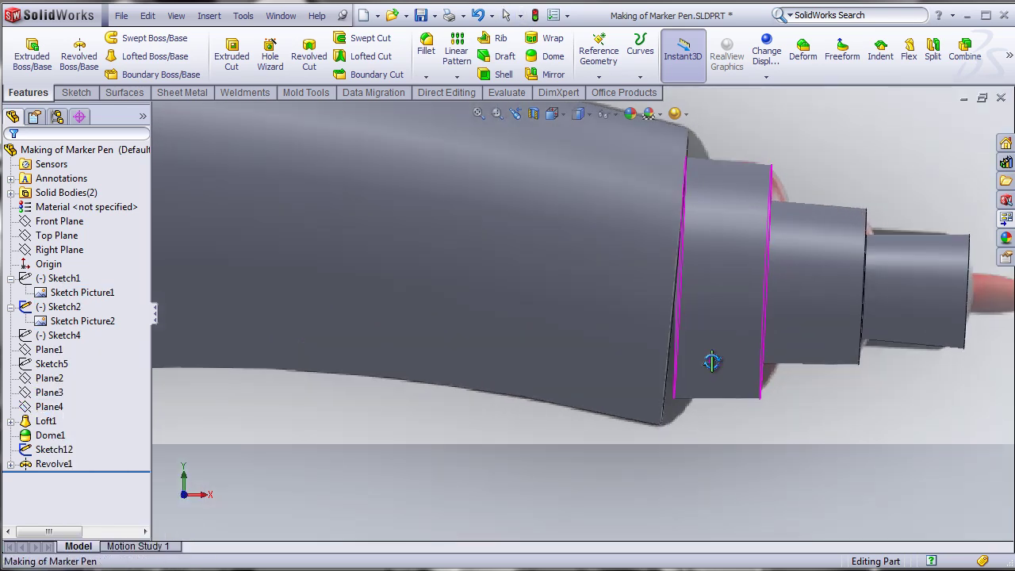
{"action": "left_click", "coordinate": [48, 306]}
{"action": "right_click", "coordinate": [53, 309]}
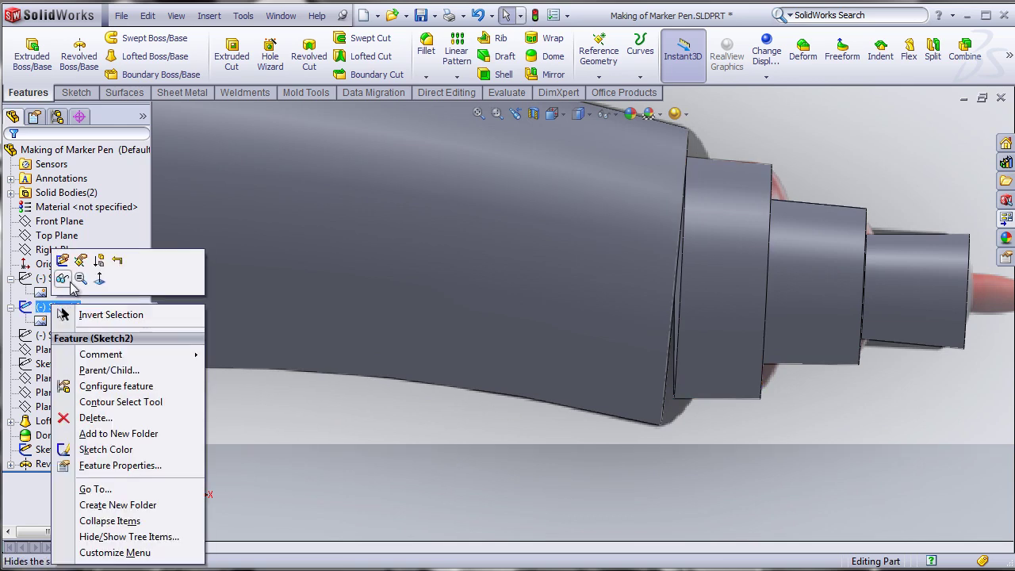
{"action": "left_click", "coordinate": [63, 240]}
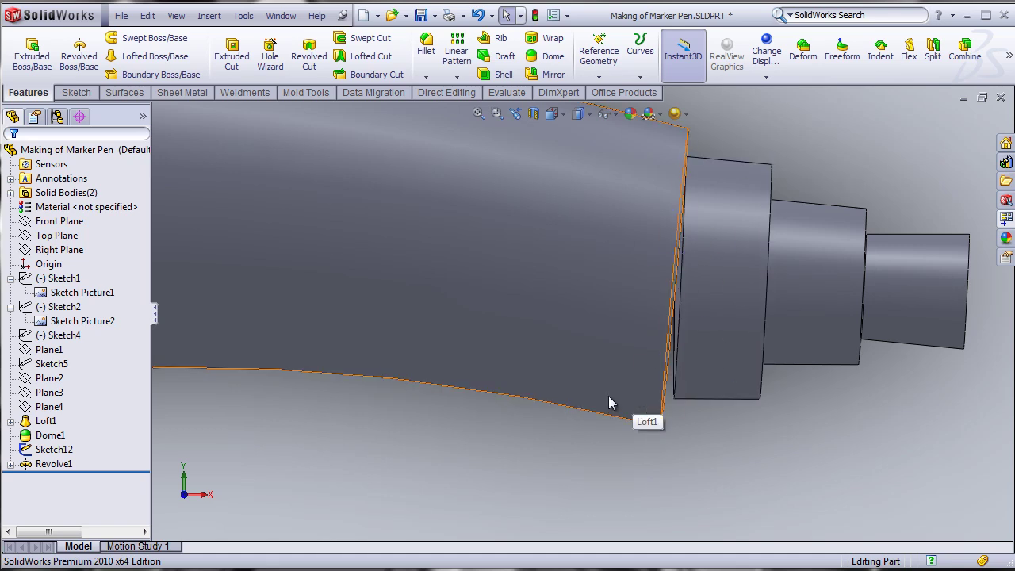
Step: Open the stepped tip's revolve profile sketch for editing
{"action": "left_click", "coordinate": [10, 464]}
{"action": "left_click", "coordinate": [70, 478]}
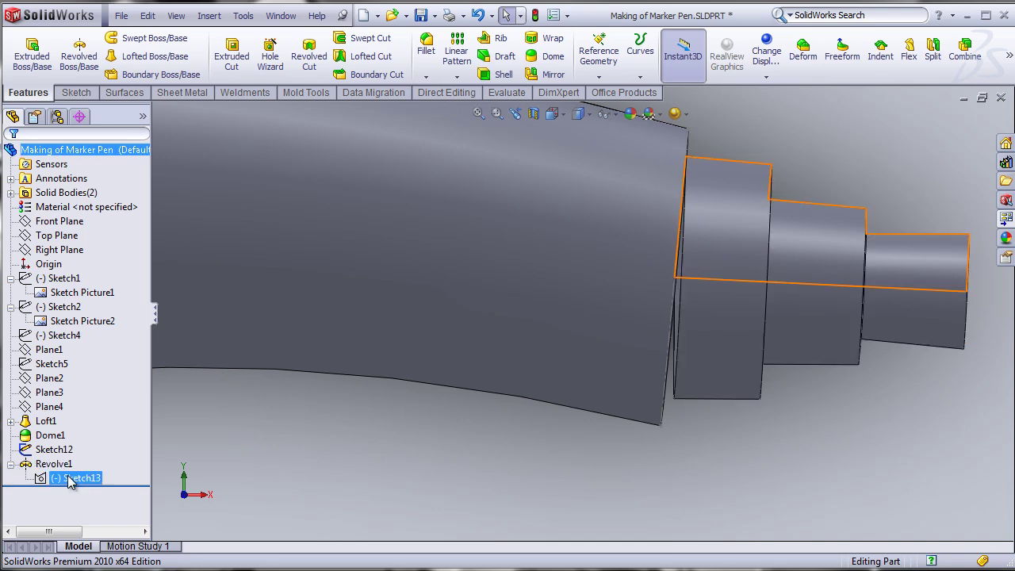
{"action": "left_click", "coordinate": [79, 431]}
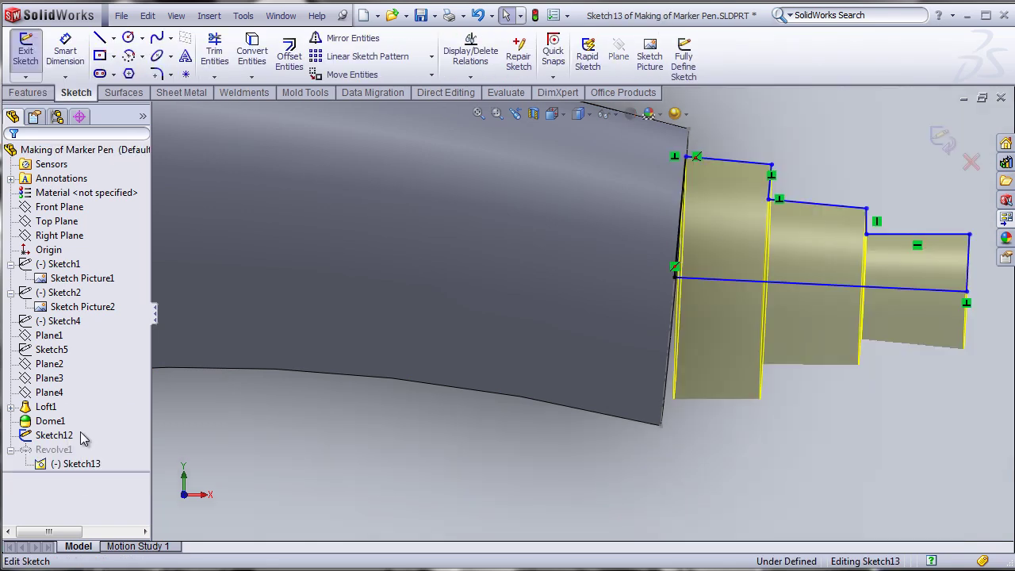
Step: Offset the profile's end line next to the pen body by 1 mm toward the tip
{"action": "left_click", "coordinate": [684, 219]}
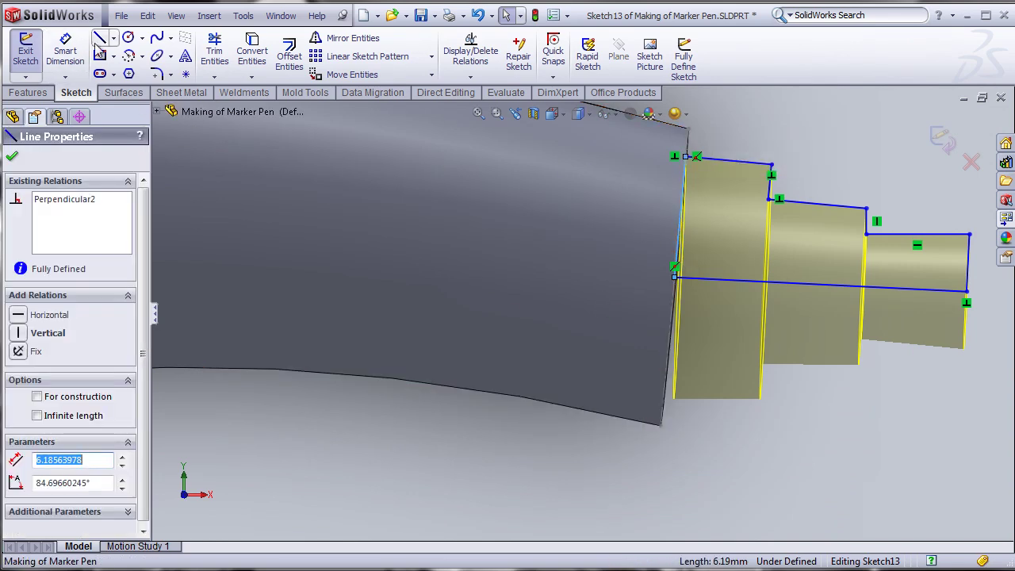
{"action": "left_click", "coordinate": [290, 54]}
{"action": "left_click", "coordinate": [46, 258]}
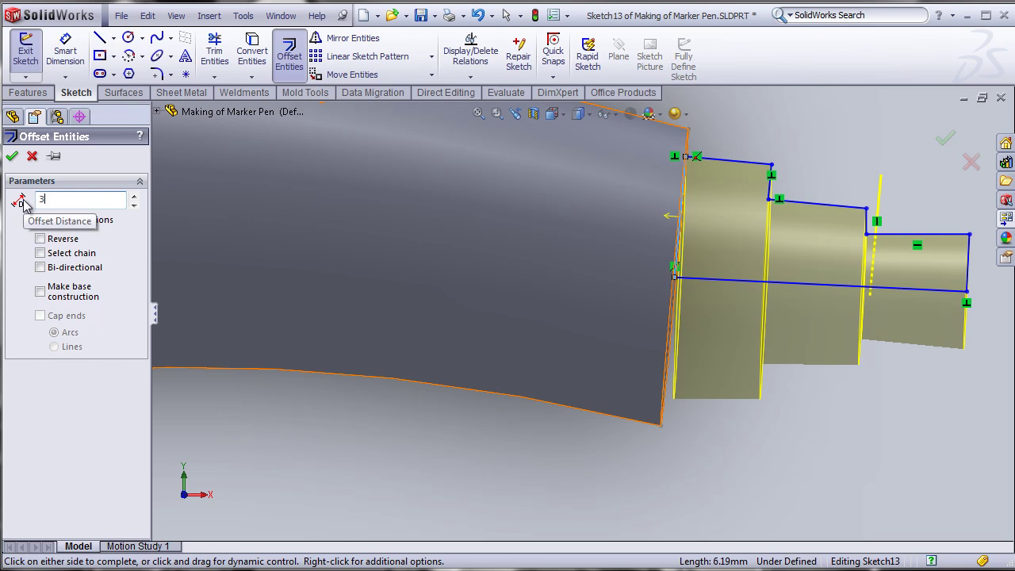
{"action": "type", "text": "3"}
{"action": "key", "text": "Return"}
{"action": "double_click", "coordinate": [69, 199]}
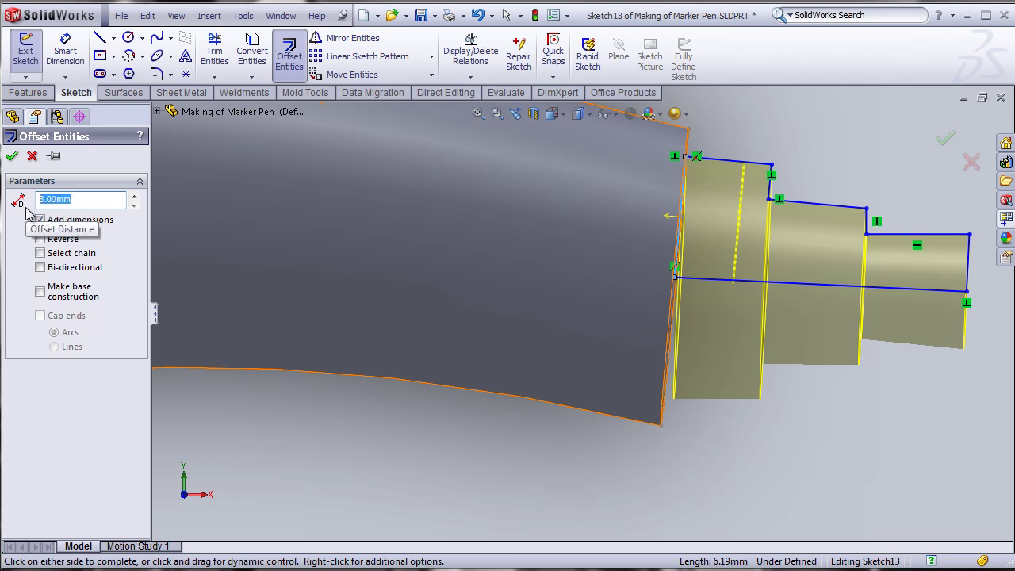
{"action": "type", "text": "2"}
{"action": "key", "text": "Return"}
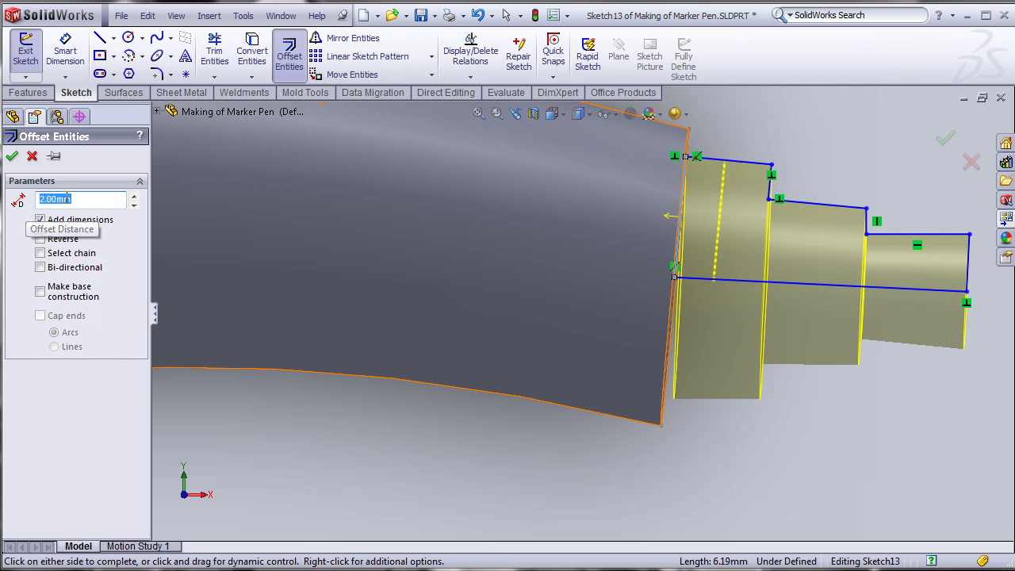
{"action": "left_click", "coordinate": [92, 201]}
{"action": "type", "text": "1"}
{"action": "key", "text": "Return"}
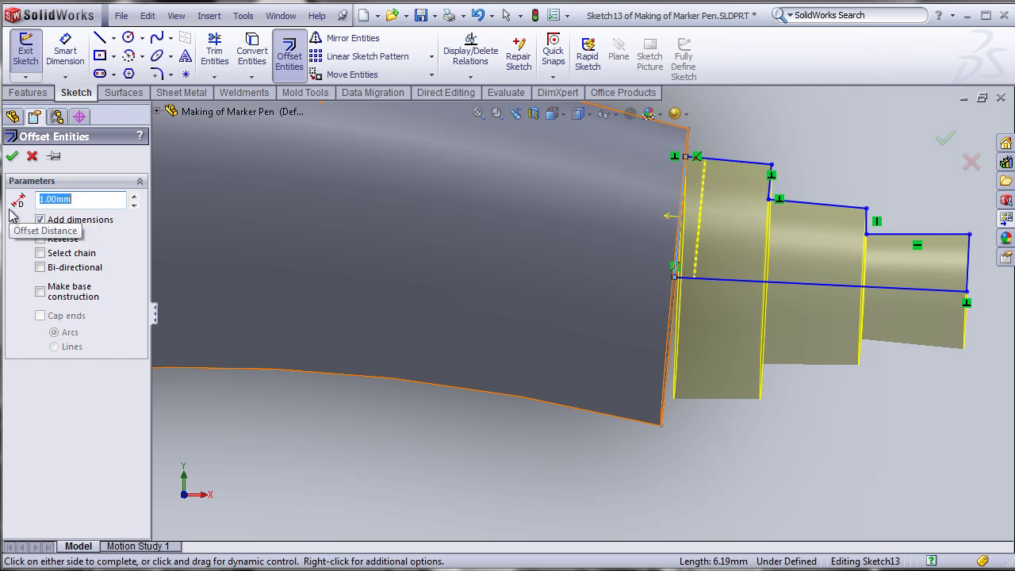
{"action": "left_click", "coordinate": [12, 157]}
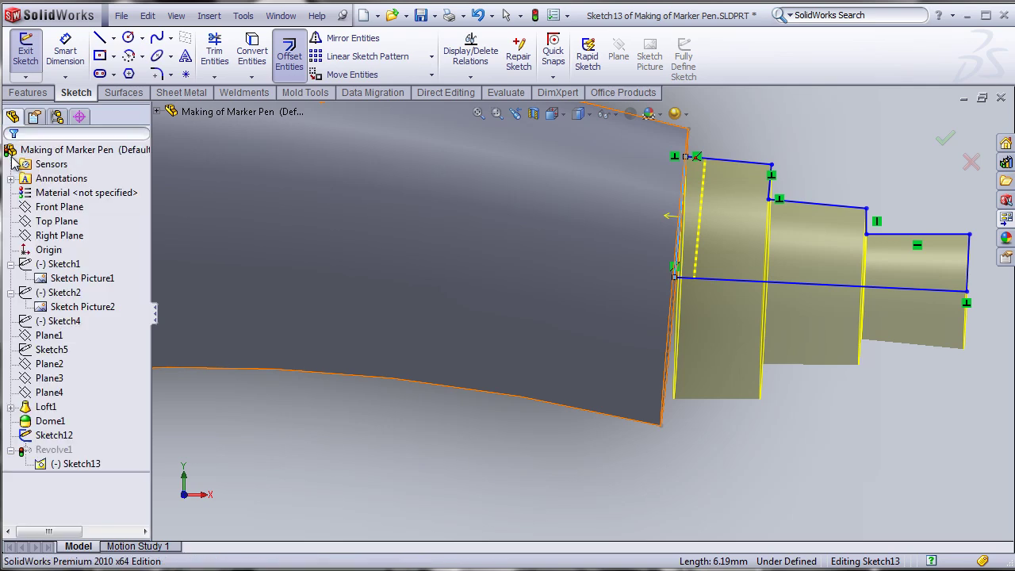
Step: Trim the profile segments between the pen body and the offset line, check the corners, and exit the sketch
{"action": "left_click", "coordinate": [215, 49]}
{"action": "left_click", "coordinate": [695, 161]}
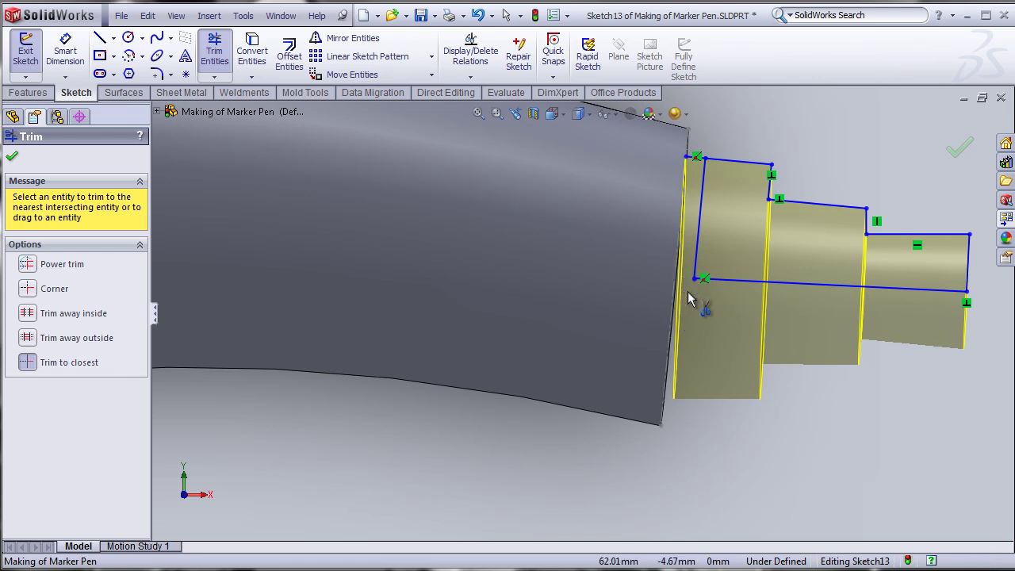
{"action": "scroll", "coordinate": [692, 286], "scroll_direction": "down", "scroll_amount": 6}
{"action": "scroll", "coordinate": [628, 305], "scroll_direction": "down", "scroll_amount": 4}
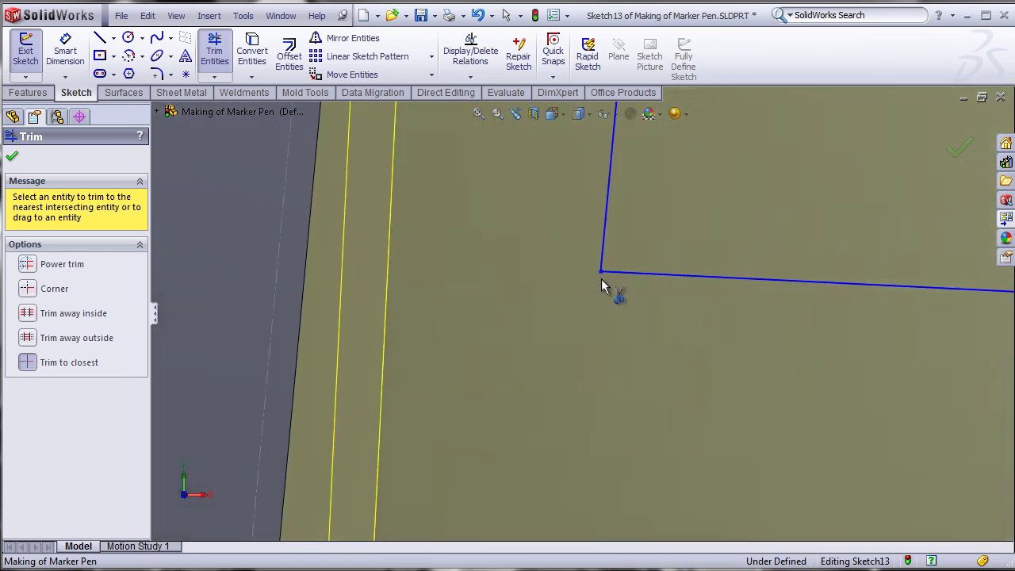
{"action": "scroll", "coordinate": [648, 224], "scroll_direction": "up", "scroll_amount": 8}
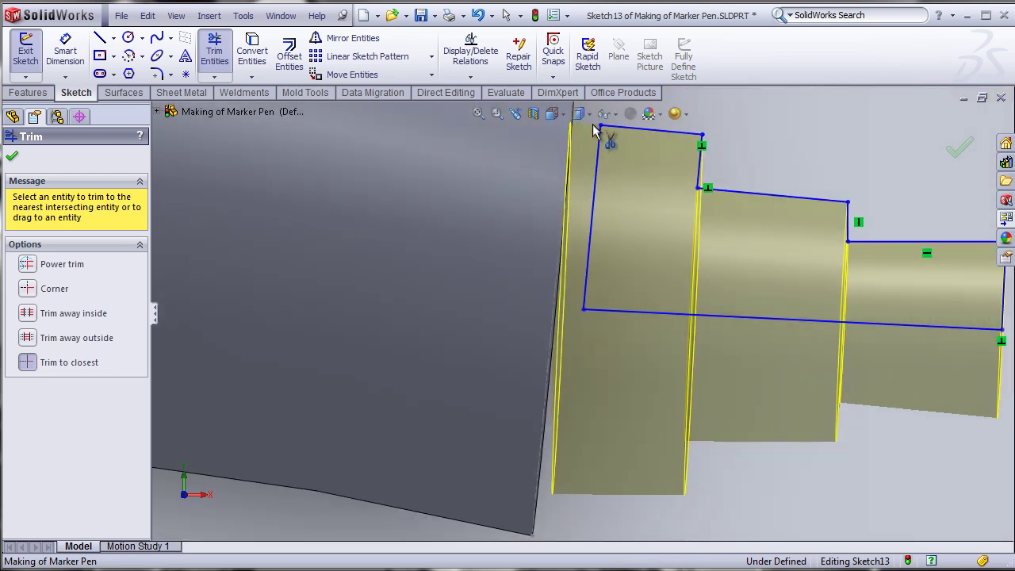
{"action": "scroll", "coordinate": [596, 135], "scroll_direction": "down", "scroll_amount": 3}
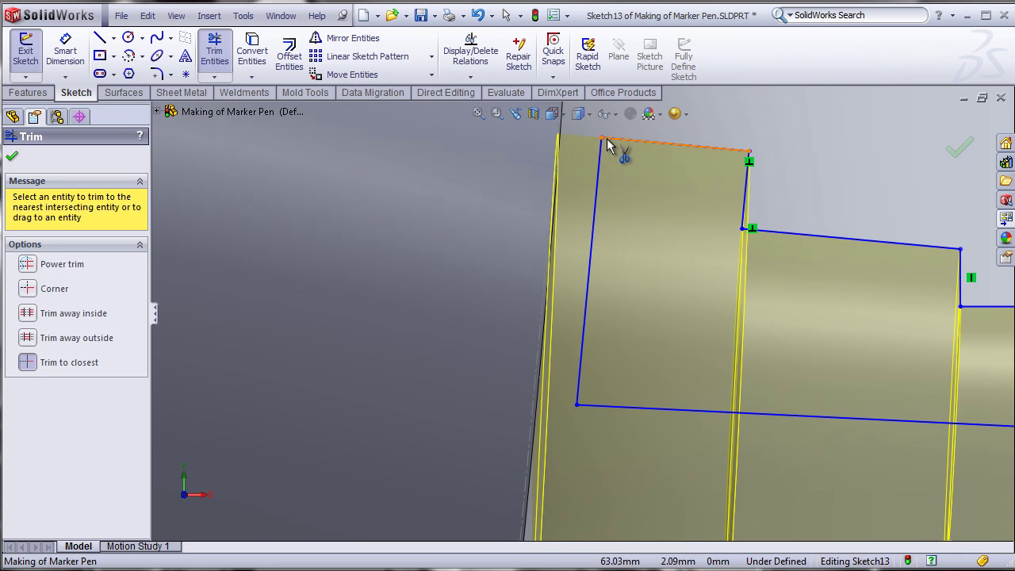
{"action": "left_click", "coordinate": [12, 156]}
{"action": "scroll", "coordinate": [581, 309], "scroll_direction": "up", "scroll_amount": 4}
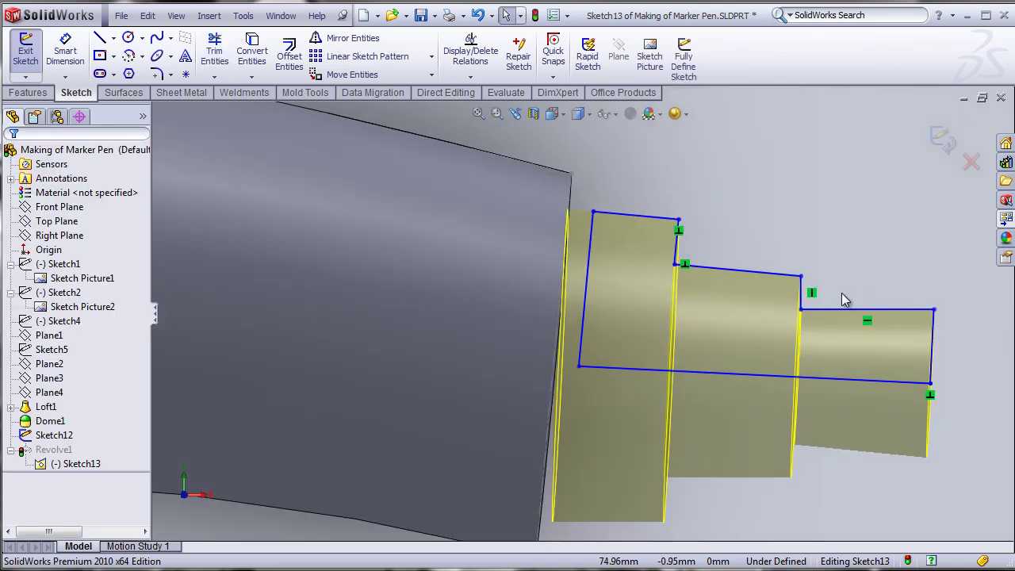
{"action": "left_click", "coordinate": [941, 141]}
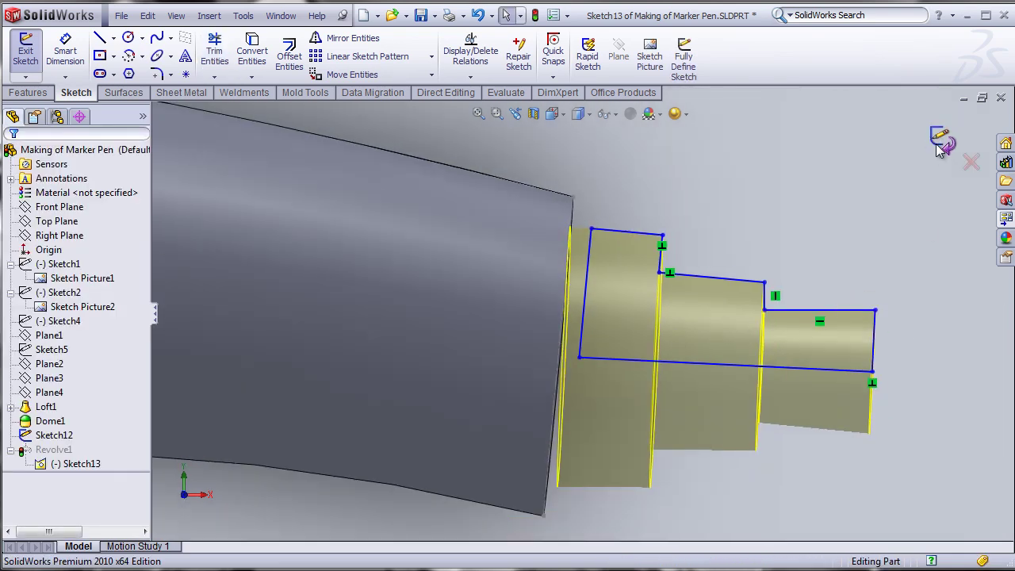
Step: Re-edit the tip profile, removing the narrowest step's horizontal and vertical relations and sloping its upper line down toward the tip, then exit the sketch
{"action": "scroll", "coordinate": [674, 370], "scroll_direction": "up", "scroll_amount": 3}
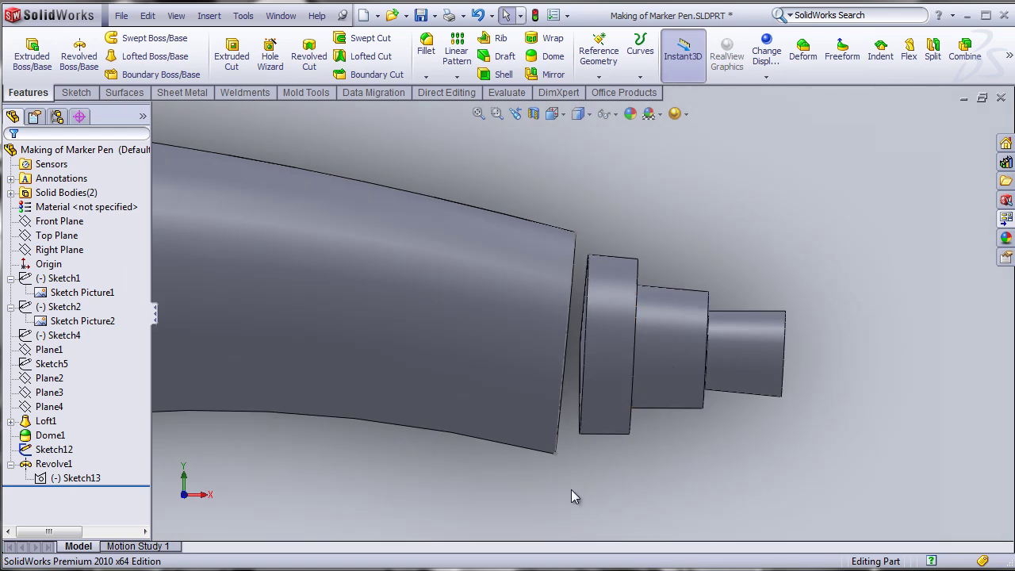
{"action": "scroll", "coordinate": [547, 445], "scroll_direction": "down", "scroll_amount": 3}
{"action": "mouse_move", "coordinate": [555, 454]}
{"action": "middle_mouse_down"}
{"action": "mouse_move", "coordinate": [528, 460]}
{"action": "mouse_move", "coordinate": [556, 467]}
{"action": "middle_mouse_up"}
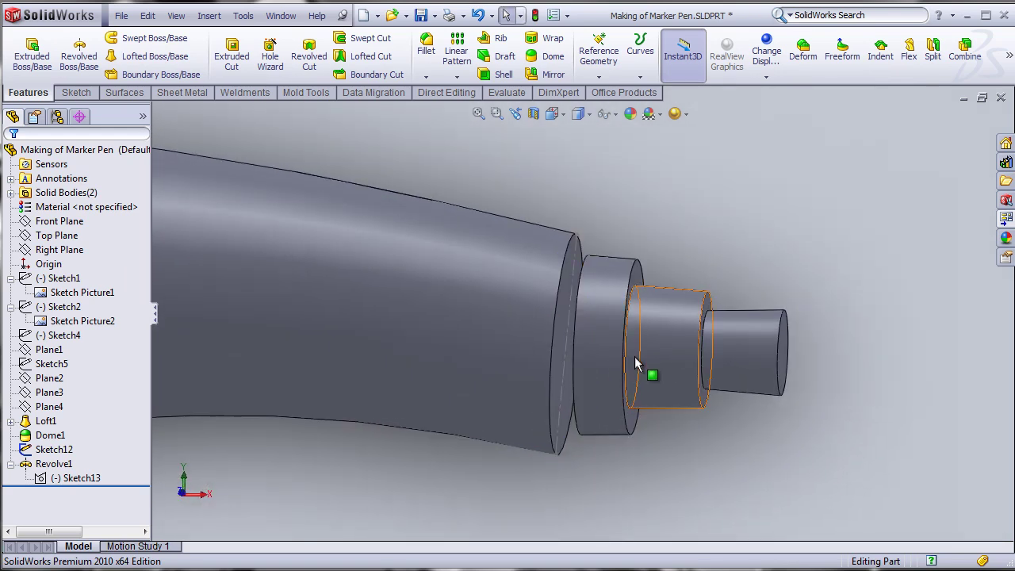
{"action": "left_click", "coordinate": [75, 479]}
{"action": "left_click", "coordinate": [92, 436]}
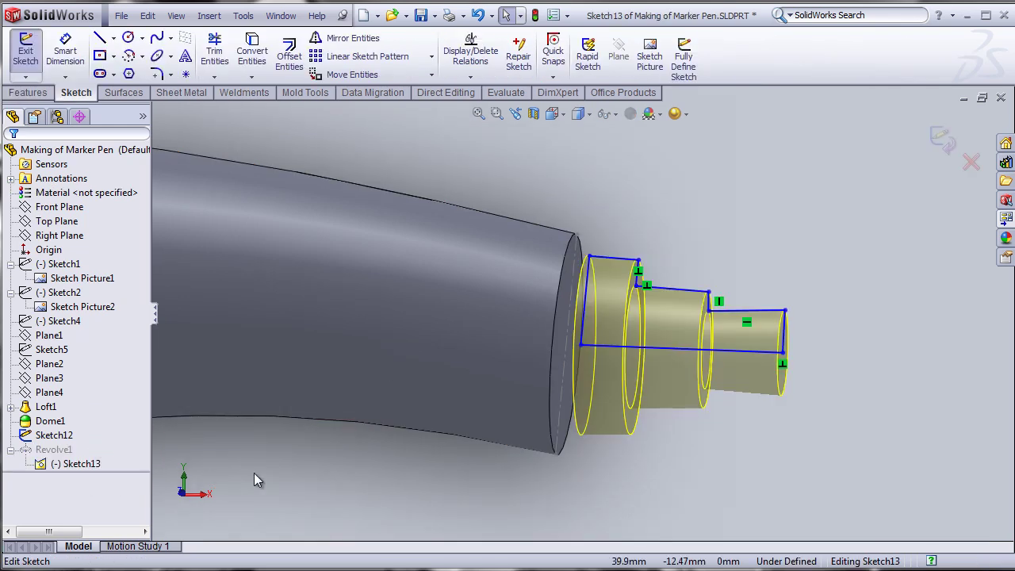
{"action": "key", "text": "ctrl+1"}
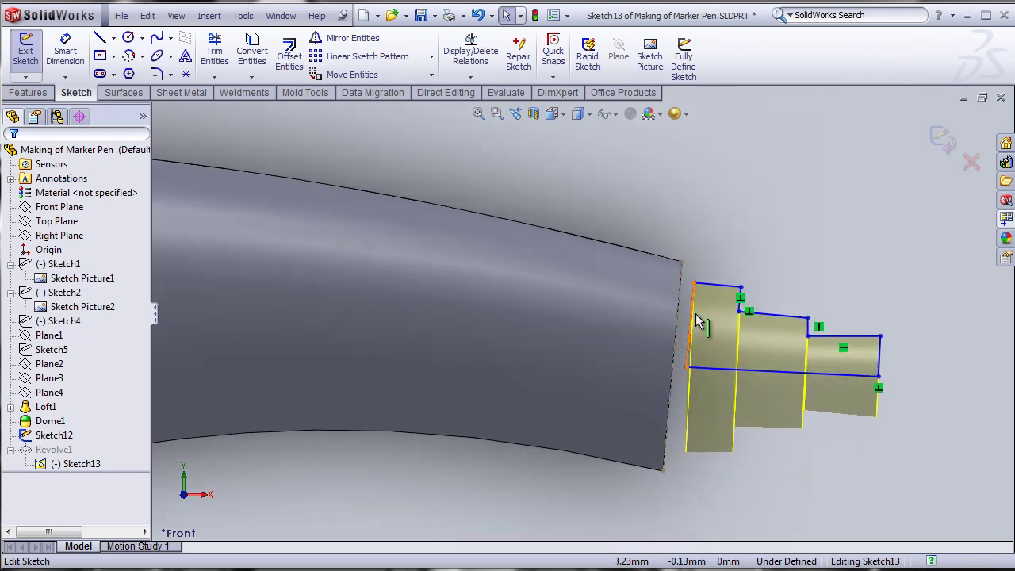
{"action": "scroll", "coordinate": [762, 310], "scroll_direction": "down", "scroll_amount": 2}
{"action": "scroll", "coordinate": [744, 384], "scroll_direction": "down", "scroll_amount": 2}
{"action": "left_click", "coordinate": [718, 268]}
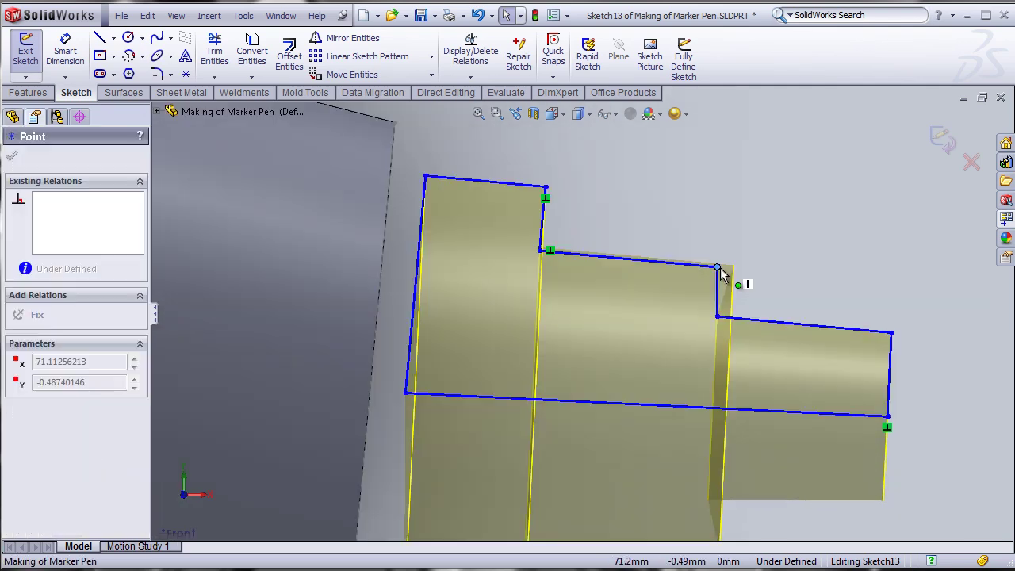
{"action": "left_click", "coordinate": [736, 220]}
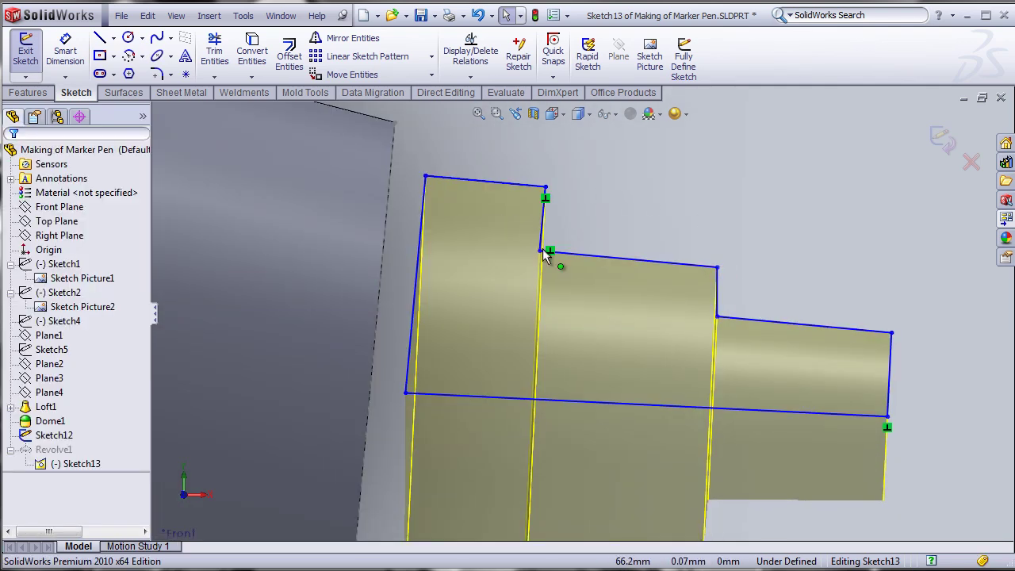
{"action": "scroll", "coordinate": [718, 295], "scroll_direction": "up", "scroll_amount": 4}
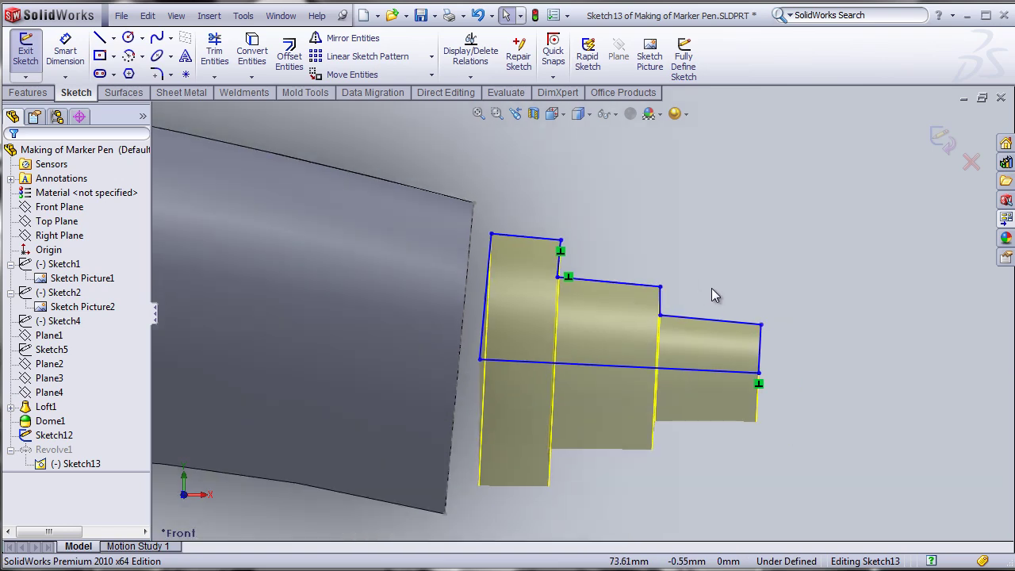
{"action": "scroll", "coordinate": [711, 295], "scroll_direction": "down", "scroll_amount": 2}
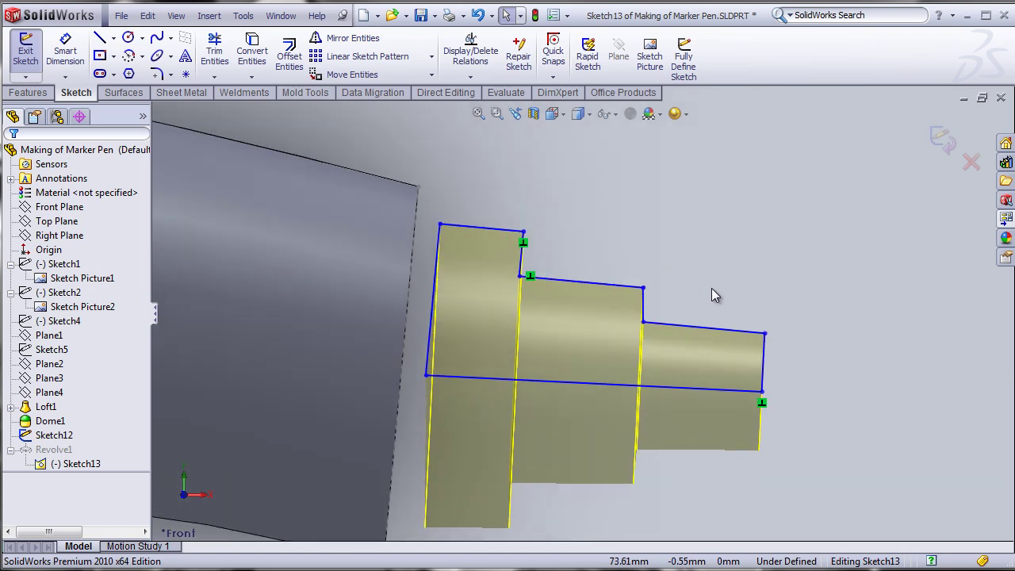
{"action": "left_click", "coordinate": [942, 140]}
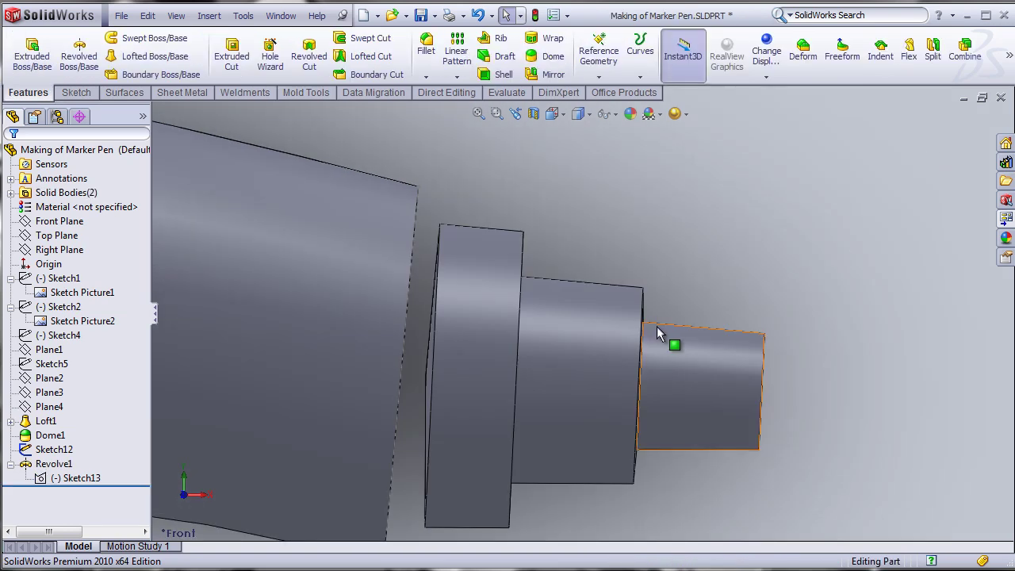
Step: Fillet the front outer edge of the tip's largest step with a 1 mm constant radius
{"action": "middle_click_drag", "start_coordinate": [675, 283], "coordinate": [653, 267]}
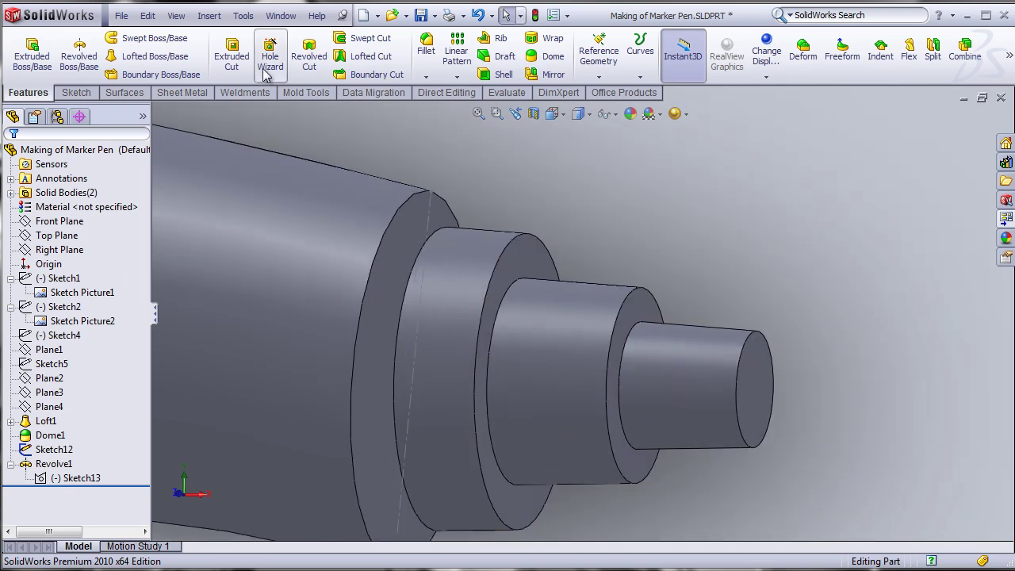
{"action": "left_click", "coordinate": [426, 48]}
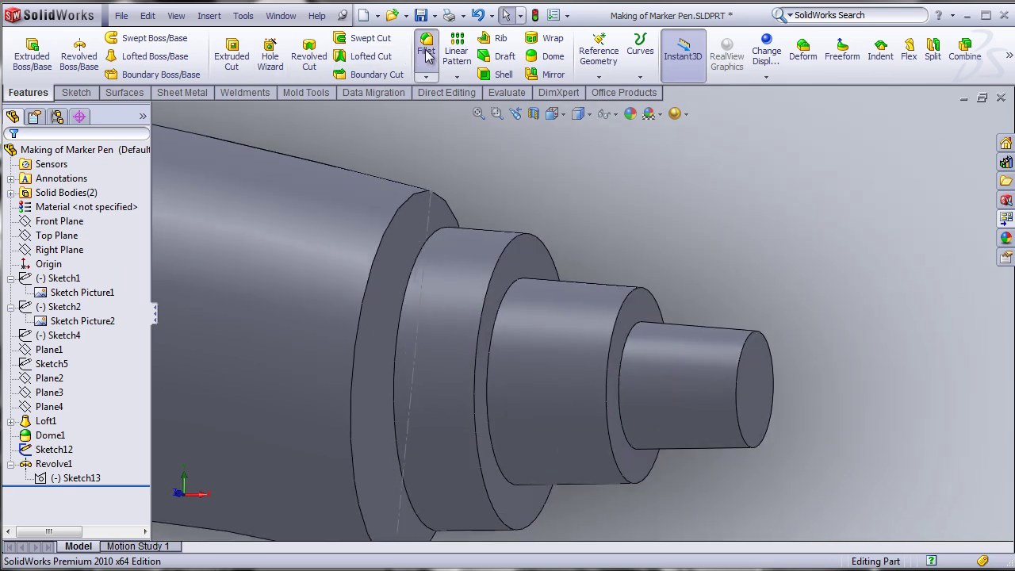
{"action": "left_click", "coordinate": [500, 252]}
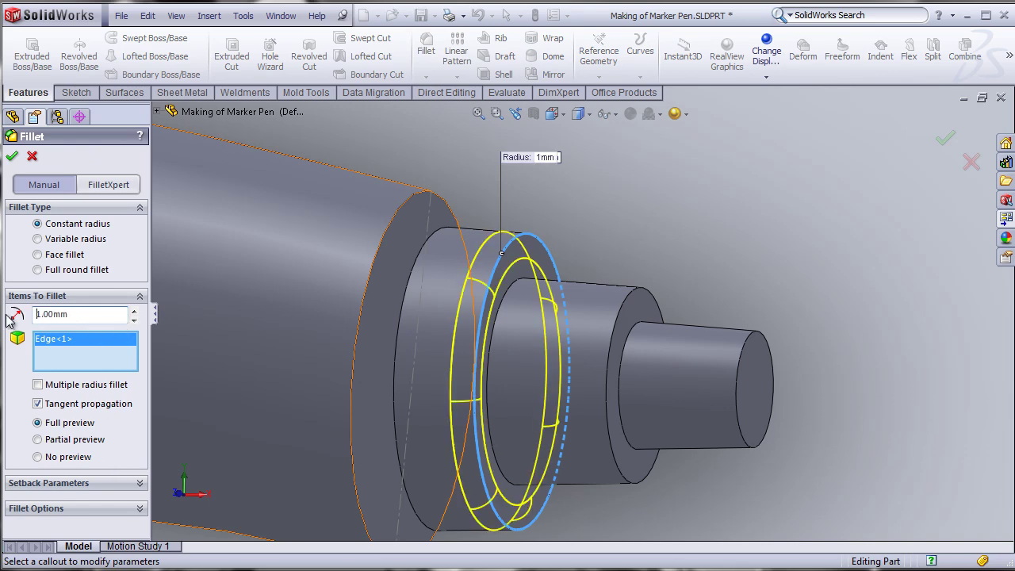
{"action": "middle_click_drag", "start_coordinate": [272, 363], "coordinate": [324, 363]}
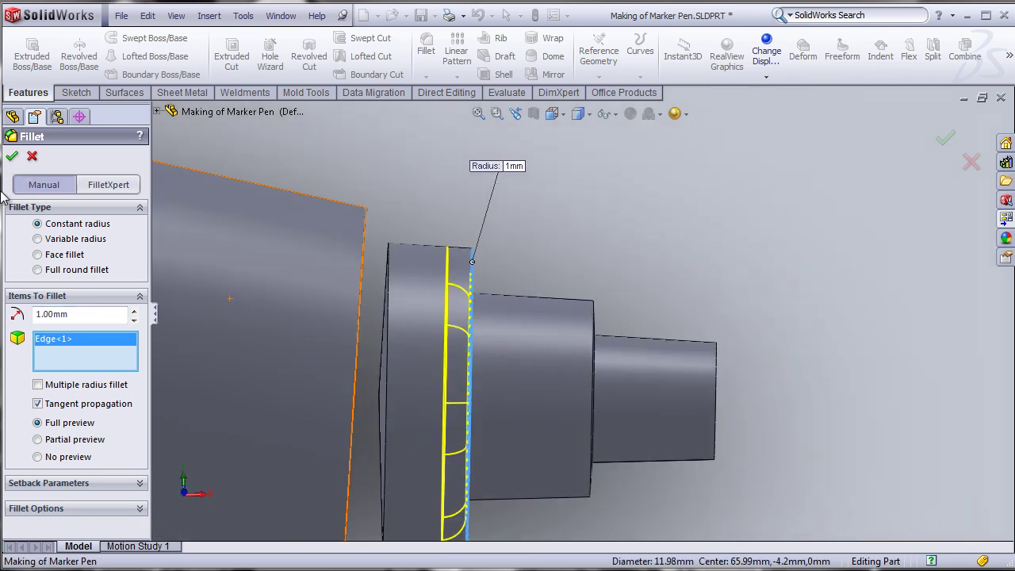
{"action": "left_click", "coordinate": [12, 159]}
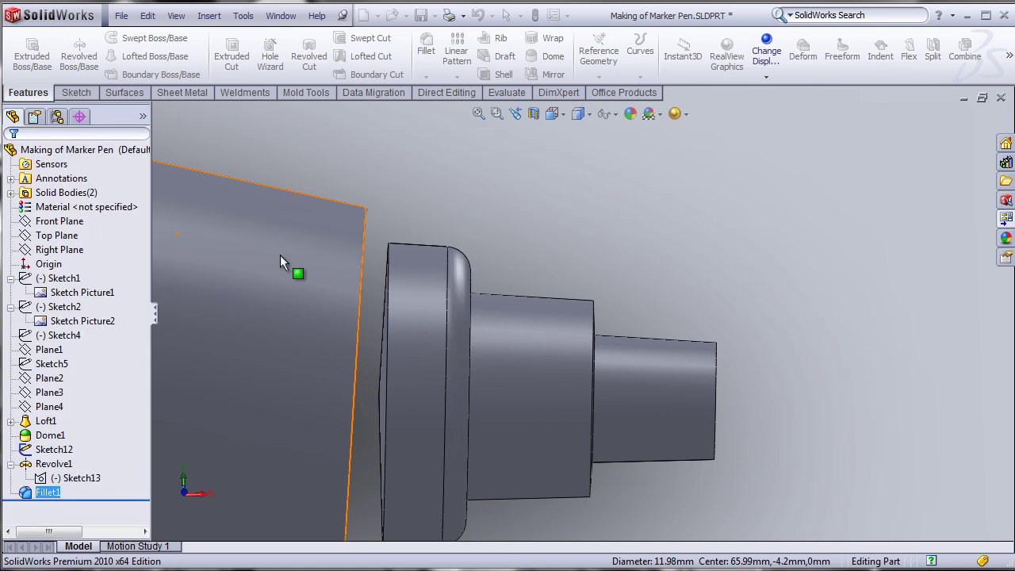
Step: Fillet the front outer edge of the tip's middle step with a 1.5 mm constant radius
{"action": "left_click", "coordinate": [591, 322]}
{"action": "middle_click_drag", "start_coordinate": [645, 315], "coordinate": [664, 266]}
{"action": "left_click", "coordinate": [615, 300]}
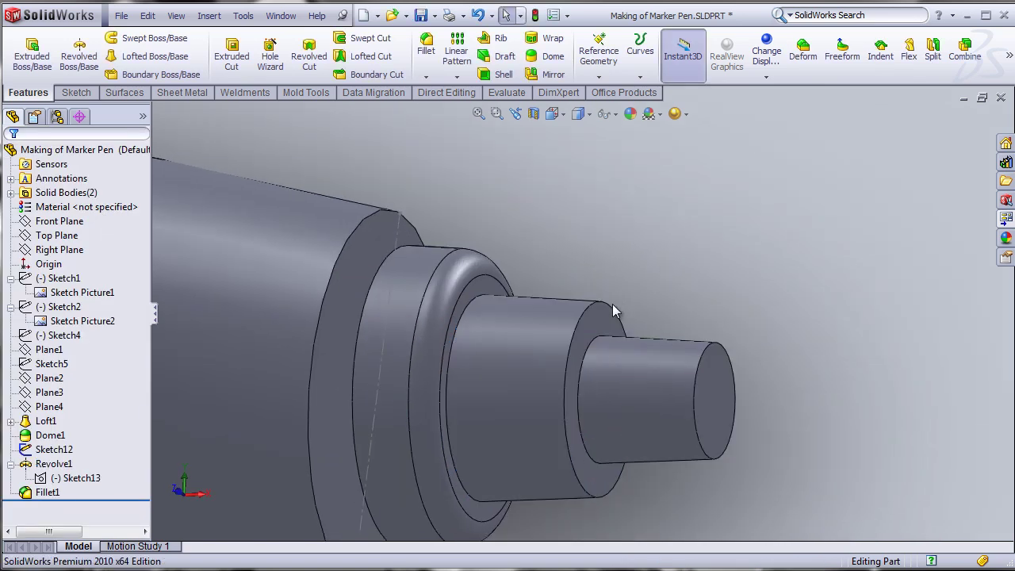
{"action": "left_click", "coordinate": [591, 316]}
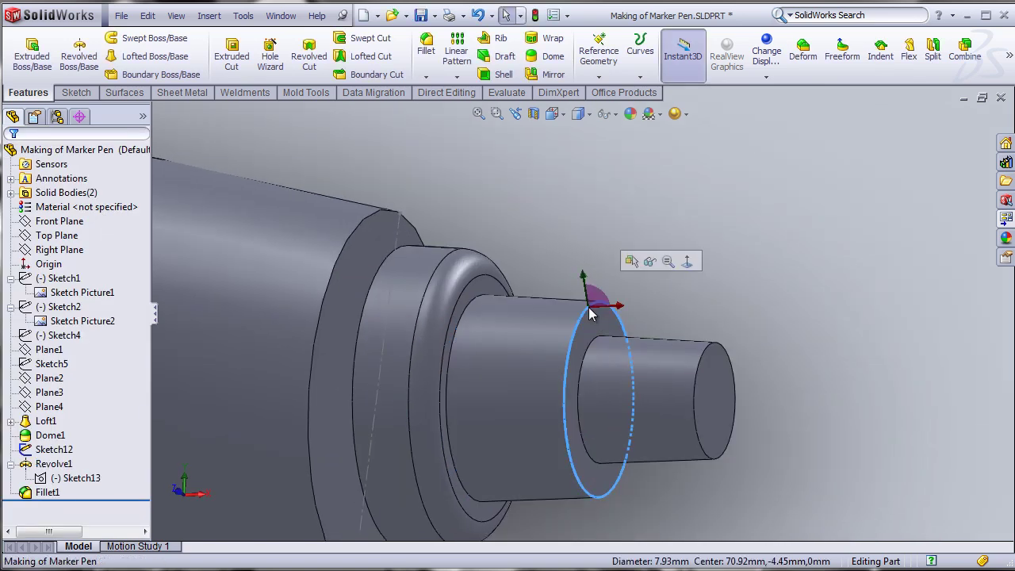
{"action": "left_click", "coordinate": [426, 47]}
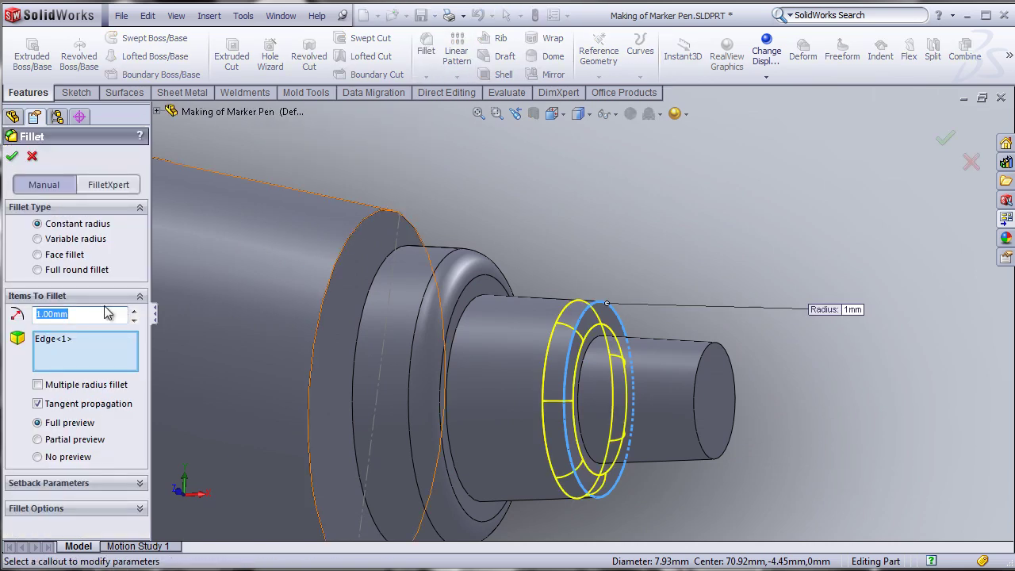
{"action": "key", "text": "Return"}
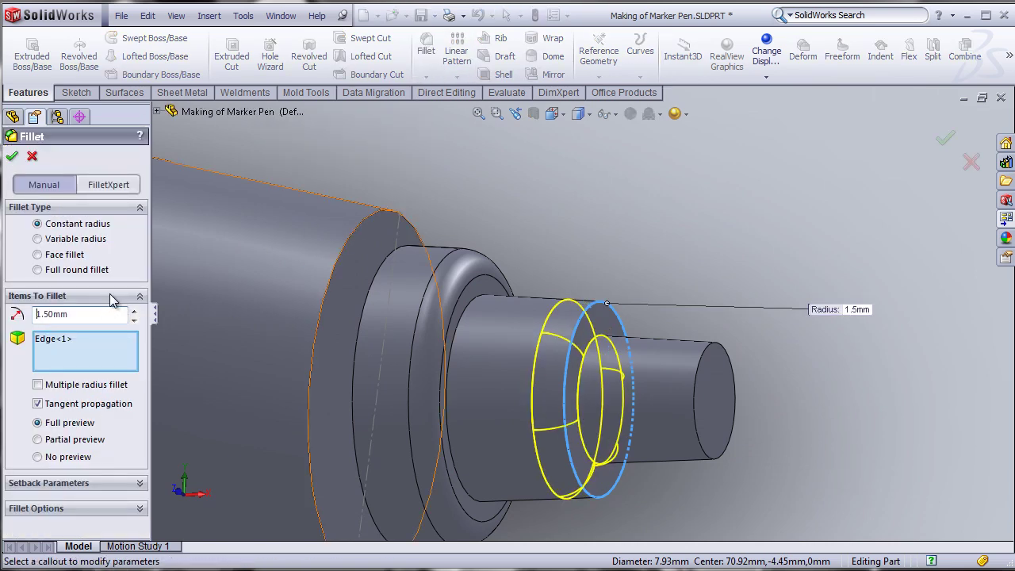
{"action": "left_click", "coordinate": [14, 158]}
Step: Chamfer the front end edge of the tip's narrowest step using Angle distance at 45 degrees
{"action": "middle_click_drag", "start_coordinate": [676, 280], "coordinate": [704, 266]}
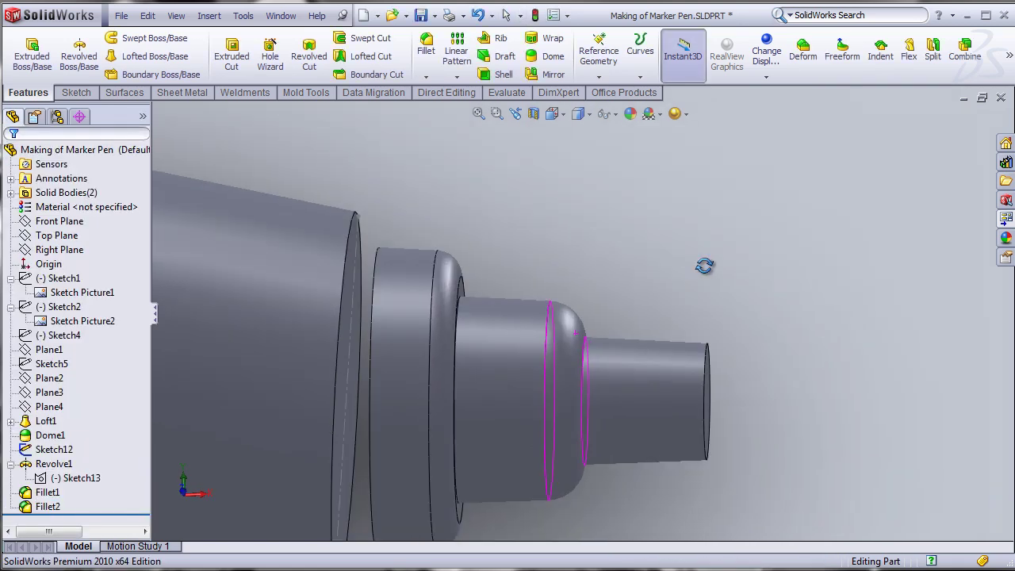
{"action": "left_click", "coordinate": [706, 394]}
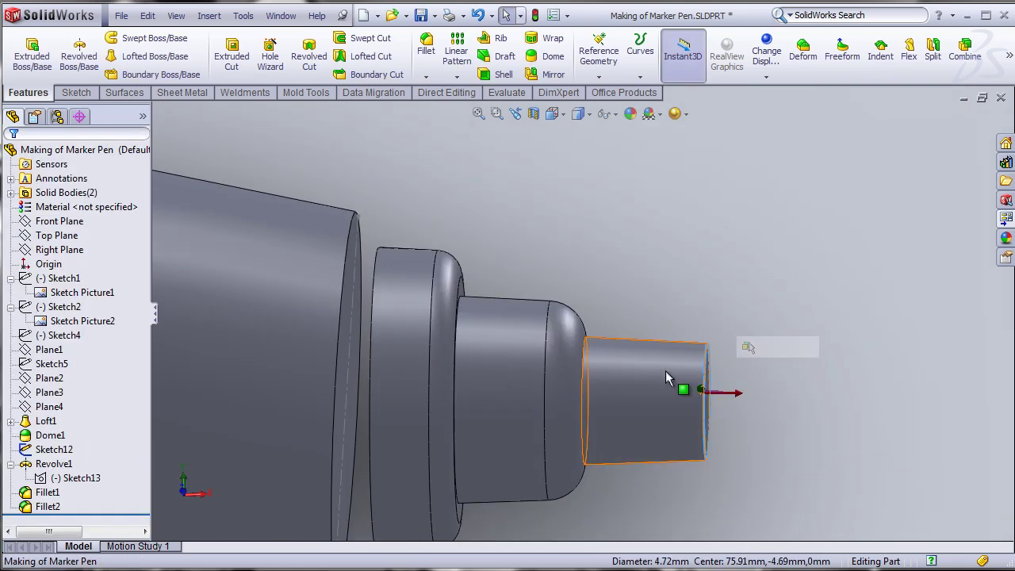
{"action": "left_click", "coordinate": [426, 77]}
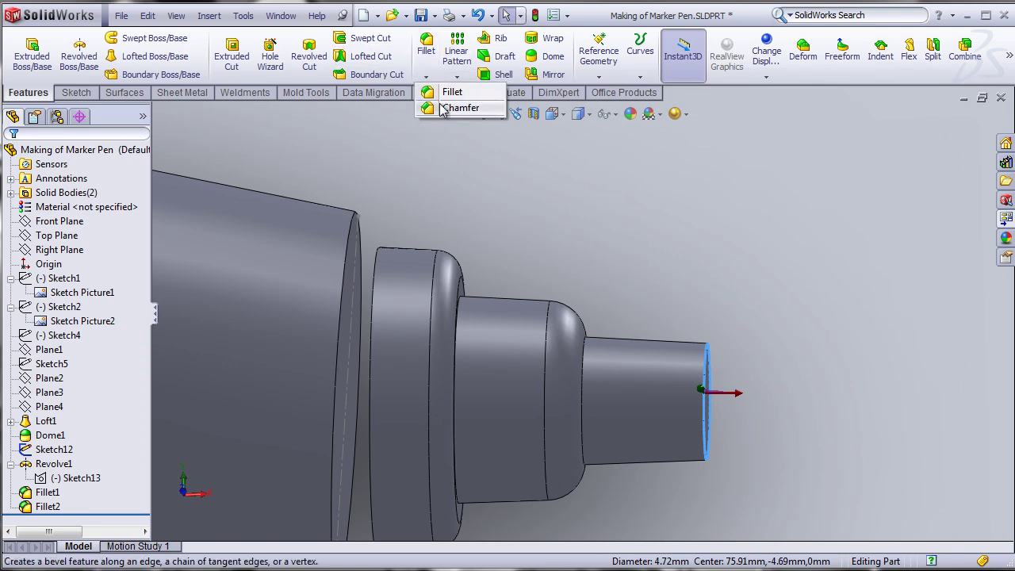
{"action": "left_click", "coordinate": [453, 109]}
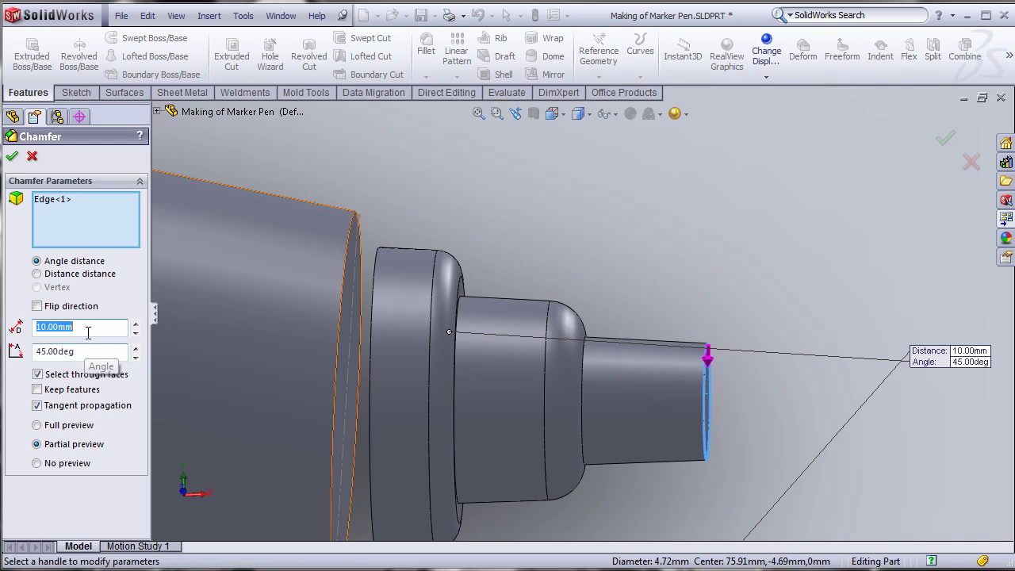
{"action": "type", "text": "1"}
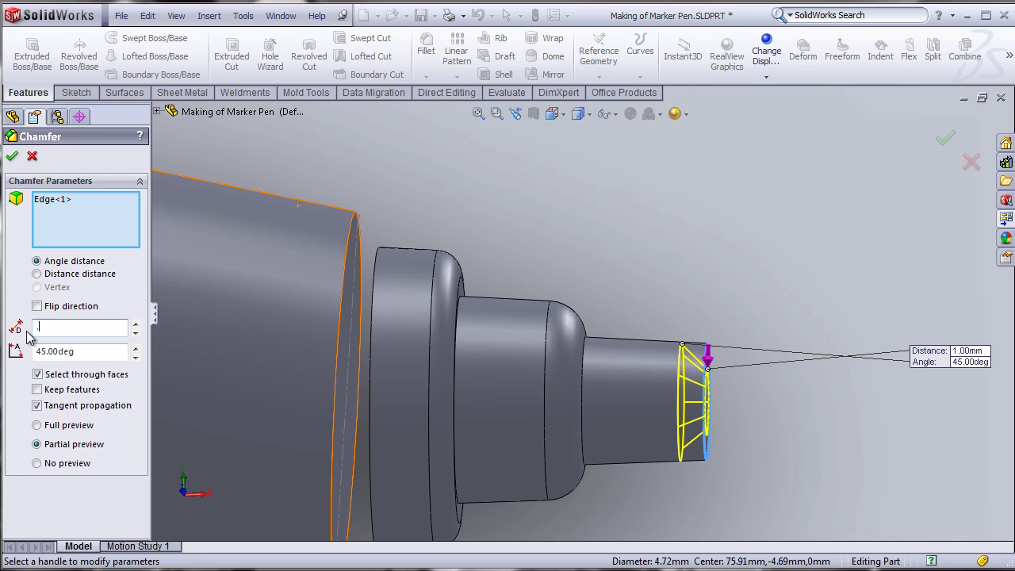
{"action": "left_click", "coordinate": [11, 156]}
Step: Hide the sketch line showing across the end face of the pen body
{"action": "scroll", "coordinate": [563, 313], "scroll_direction": "up", "scroll_amount": 2}
{"action": "scroll", "coordinate": [560, 318], "scroll_direction": "up", "scroll_amount": 1}
{"action": "middle_click_drag", "start_coordinate": [539, 468], "coordinate": [628, 357]}
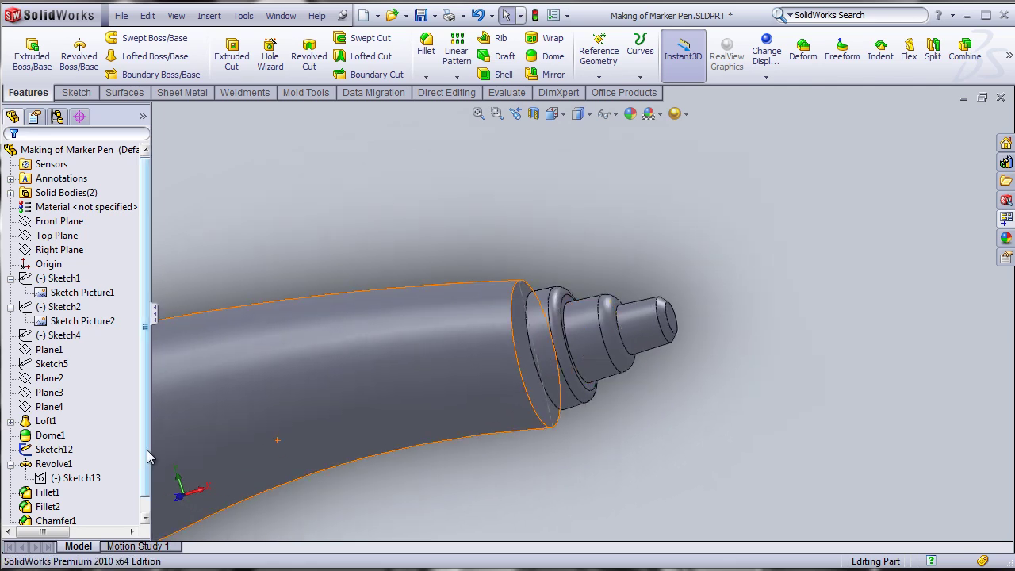
{"action": "scroll", "coordinate": [141, 471], "scroll_direction": "down", "scroll_amount": 1}
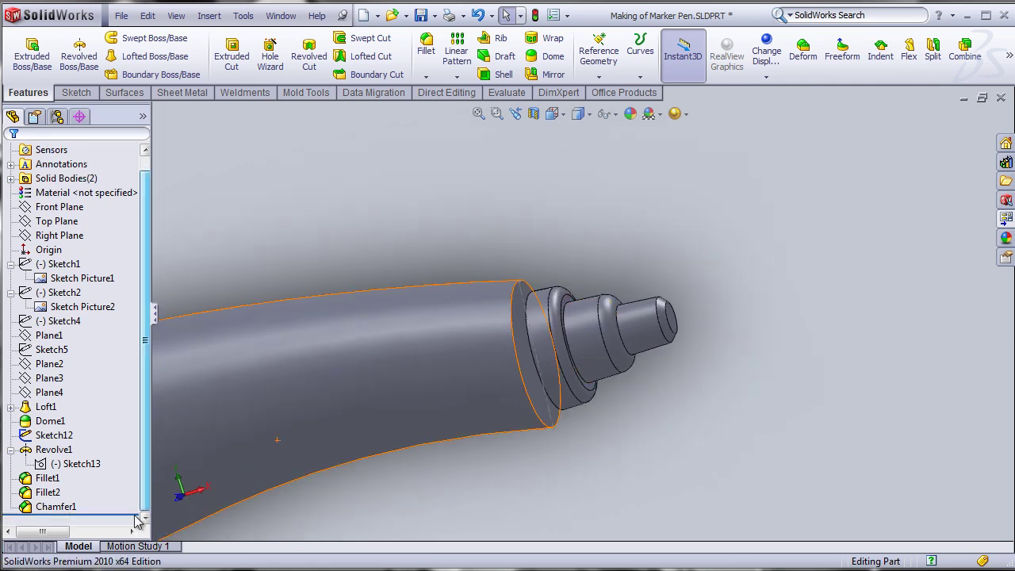
{"action": "right_click", "coordinate": [553, 418]}
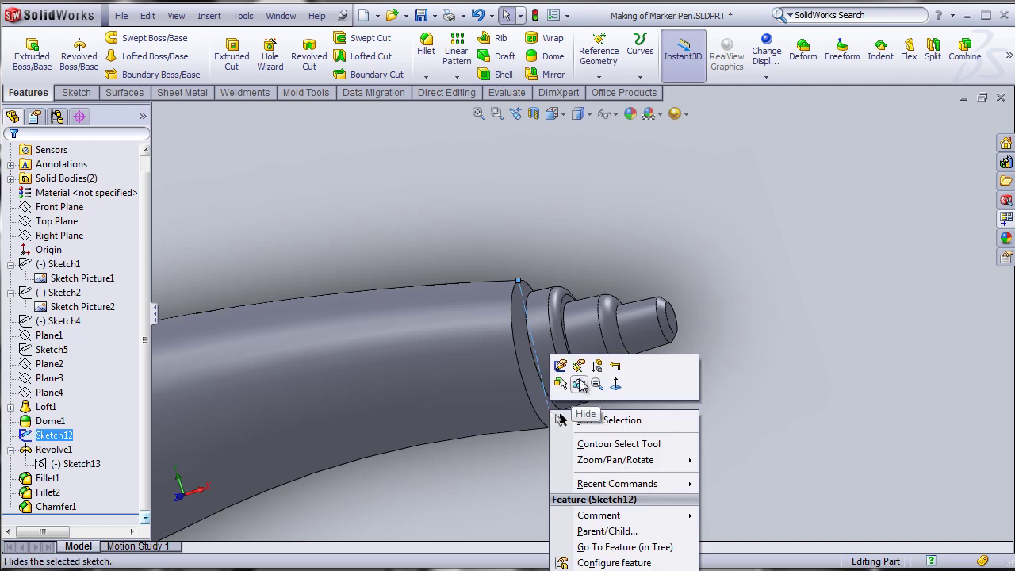
{"action": "left_click", "coordinate": [580, 386]}
Step: Try to loft between the pen body's end edge and the tip's back edge with Tangency To Face at both ends
{"action": "scroll", "coordinate": [655, 406], "scroll_direction": "up", "scroll_amount": 5}
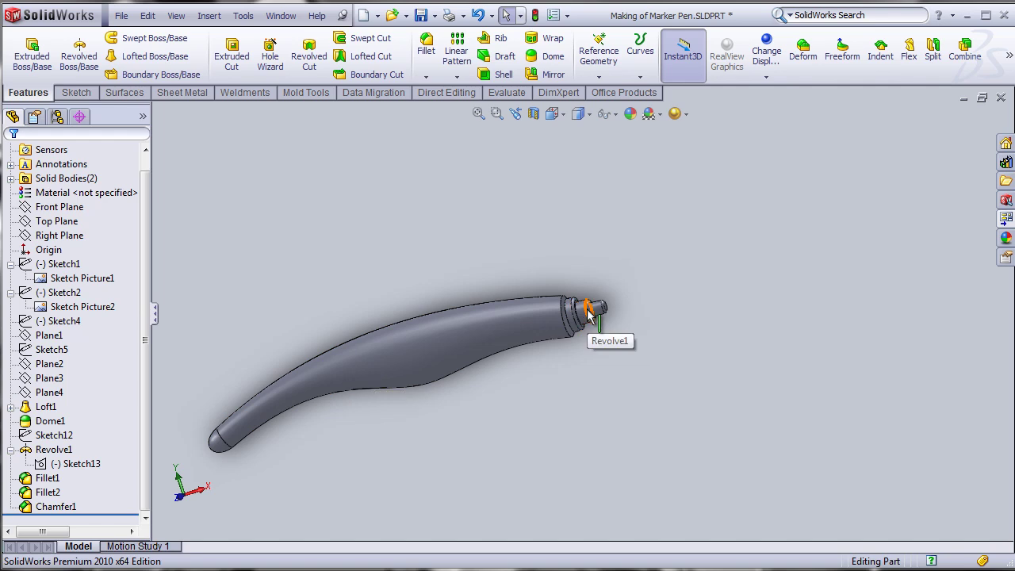
{"action": "scroll", "coordinate": [571, 333], "scroll_direction": "down", "scroll_amount": 5}
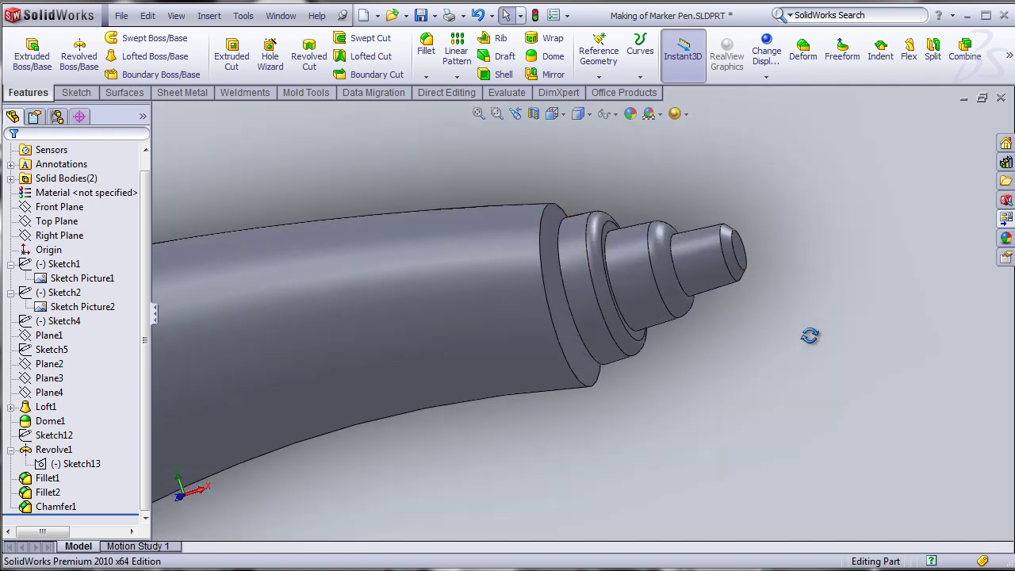
{"action": "middle_click_drag", "start_coordinate": [807, 329], "coordinate": [816, 352]}
{"action": "middle_click_drag", "start_coordinate": [649, 483], "coordinate": [621, 434]}
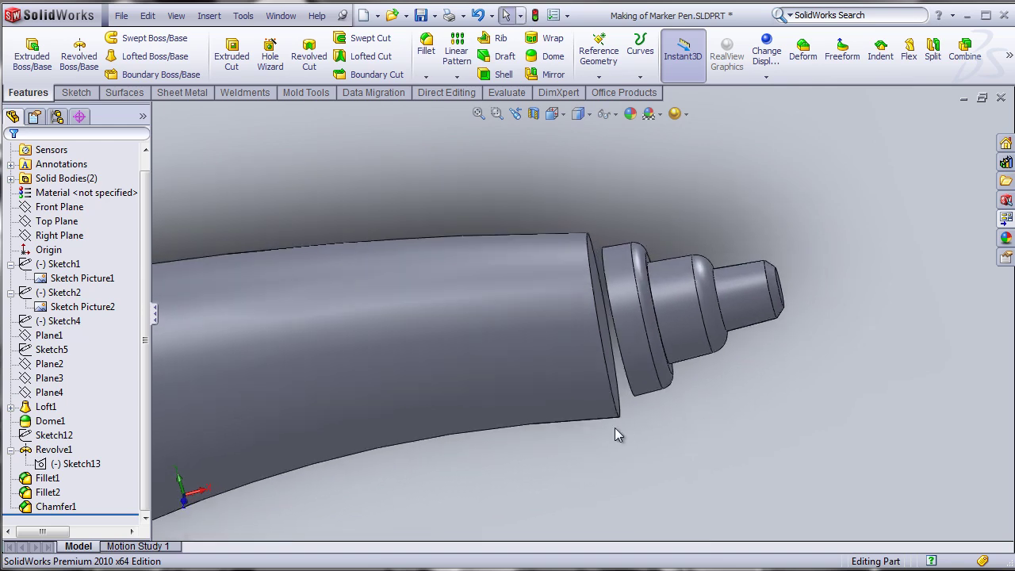
{"action": "middle_click_drag", "start_coordinate": [693, 412], "coordinate": [658, 406]}
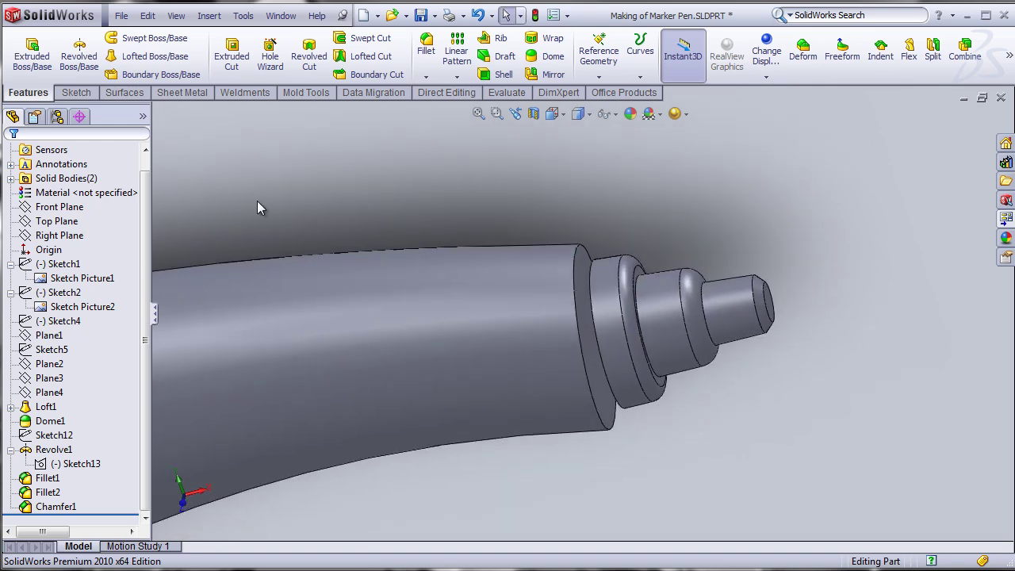
{"action": "left_click", "coordinate": [125, 62]}
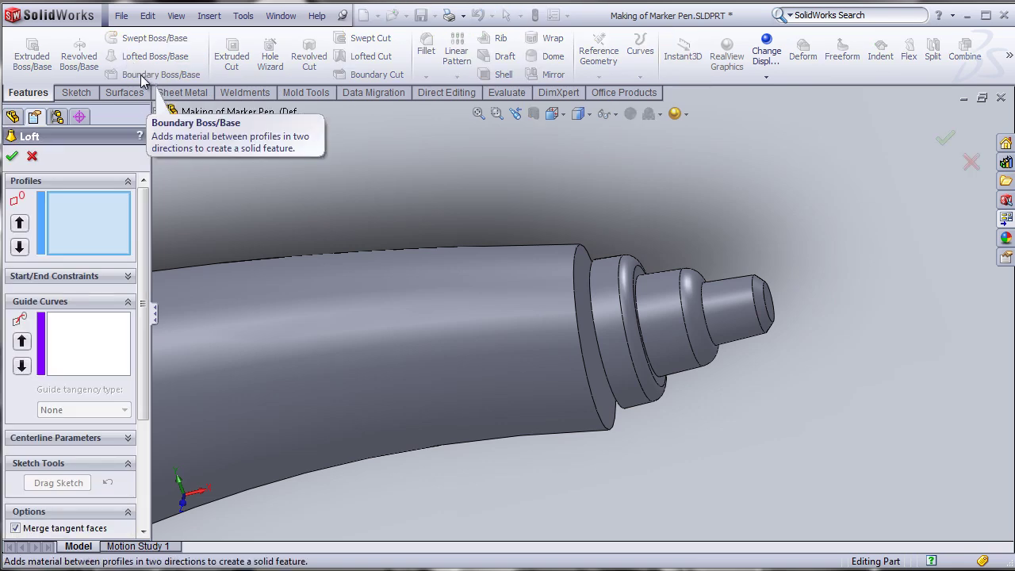
{"action": "left_click", "coordinate": [579, 337]}
{"action": "middle_click_drag", "start_coordinate": [668, 444], "coordinate": [759, 431]}
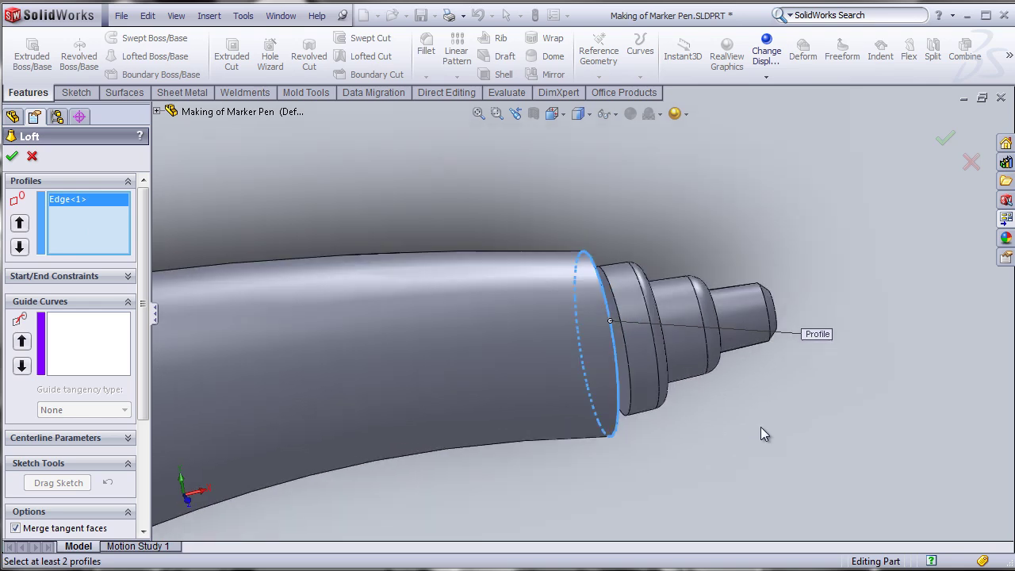
{"action": "left_click", "coordinate": [628, 414]}
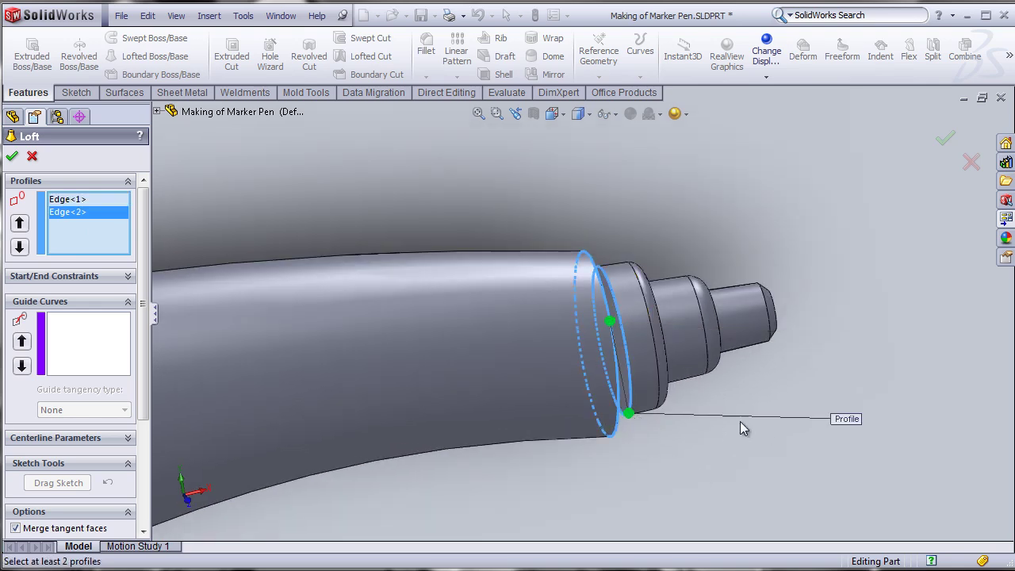
{"action": "middle_click_drag", "start_coordinate": [832, 234], "coordinate": [810, 256]}
{"action": "left_click", "coordinate": [12, 157]}
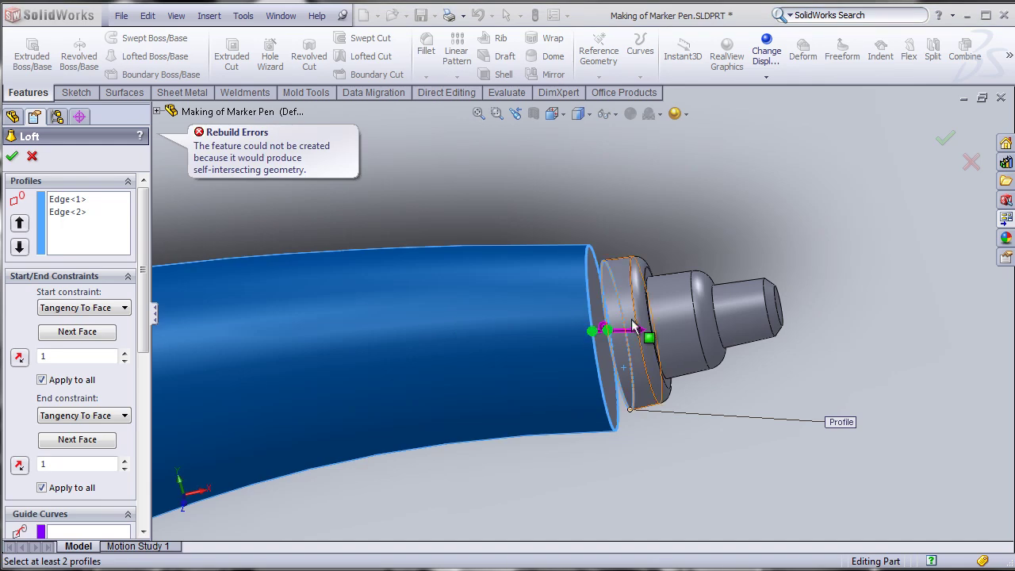
{"action": "left_click", "coordinate": [32, 156]}
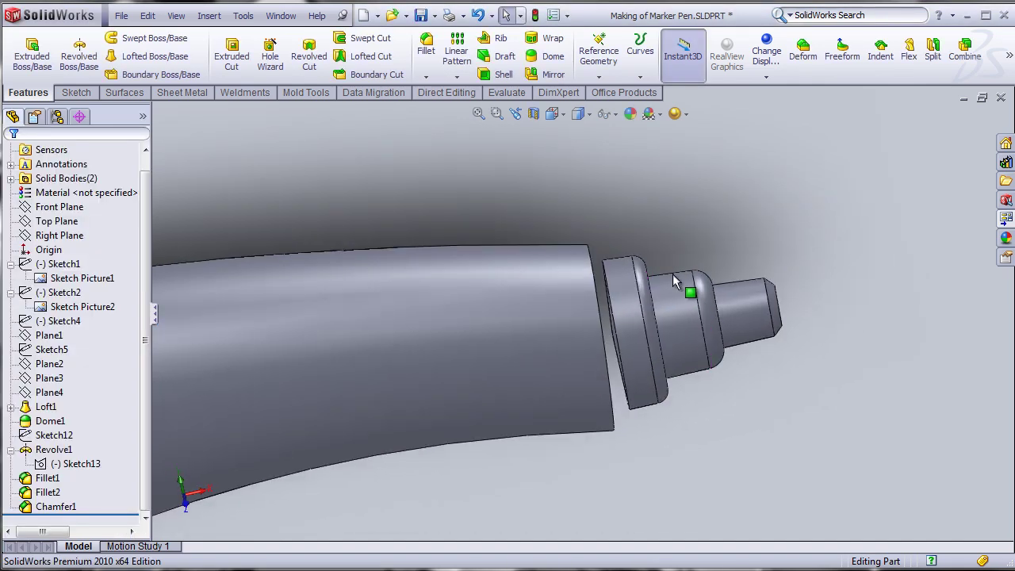
Step: Re-edit the tip's revolve profile, moving its back line away from the pen body to widen the gap, and exit the sketch
{"action": "middle_click_drag", "start_coordinate": [673, 433], "coordinate": [661, 443]}
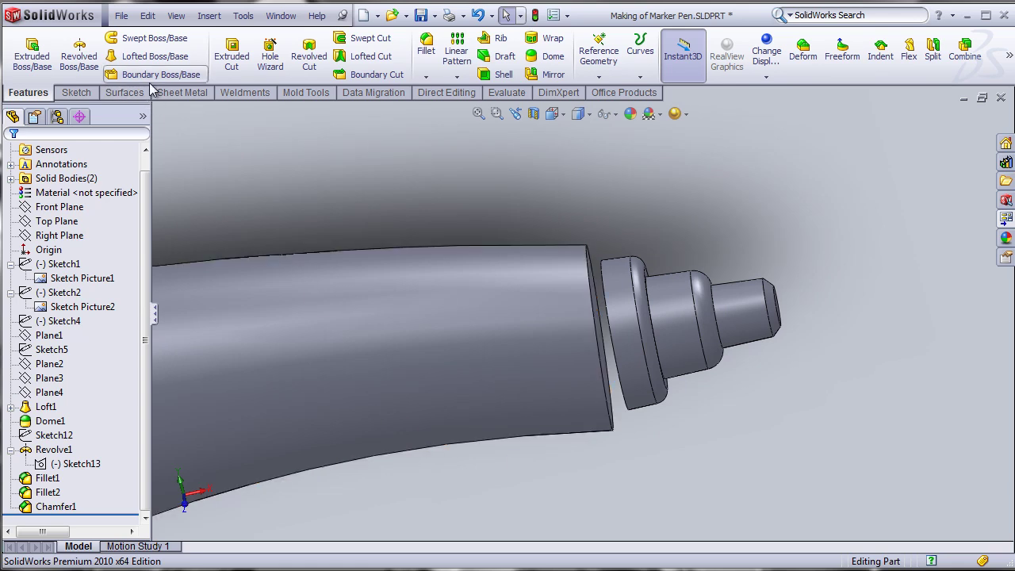
{"action": "scroll", "coordinate": [704, 439], "scroll_direction": "up", "scroll_amount": 3}
{"action": "scroll", "coordinate": [624, 381], "scroll_direction": "down", "scroll_amount": 2}
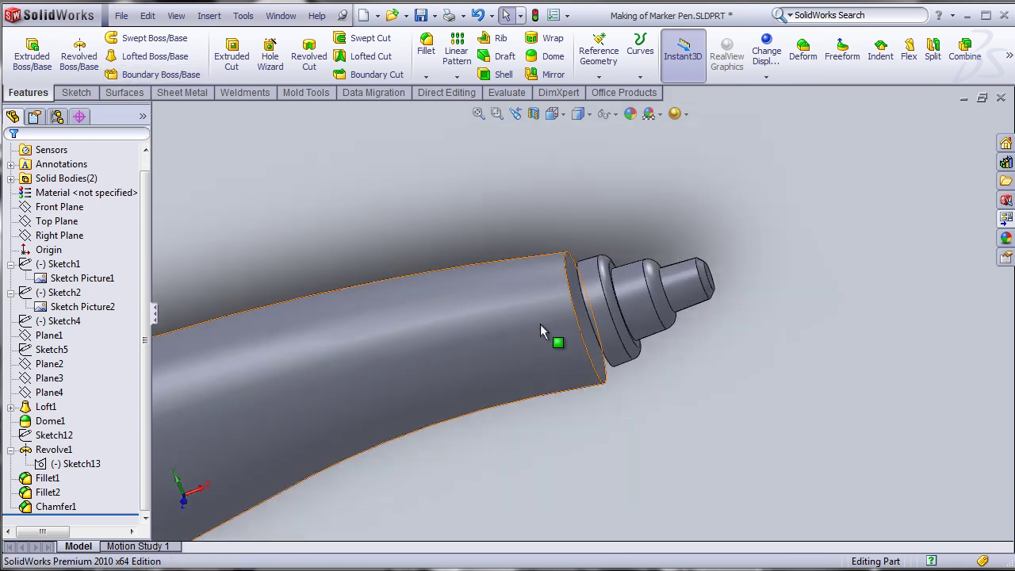
{"action": "scroll", "coordinate": [528, 324], "scroll_direction": "down", "scroll_amount": 2}
{"action": "key", "text": "ctrl+1"}
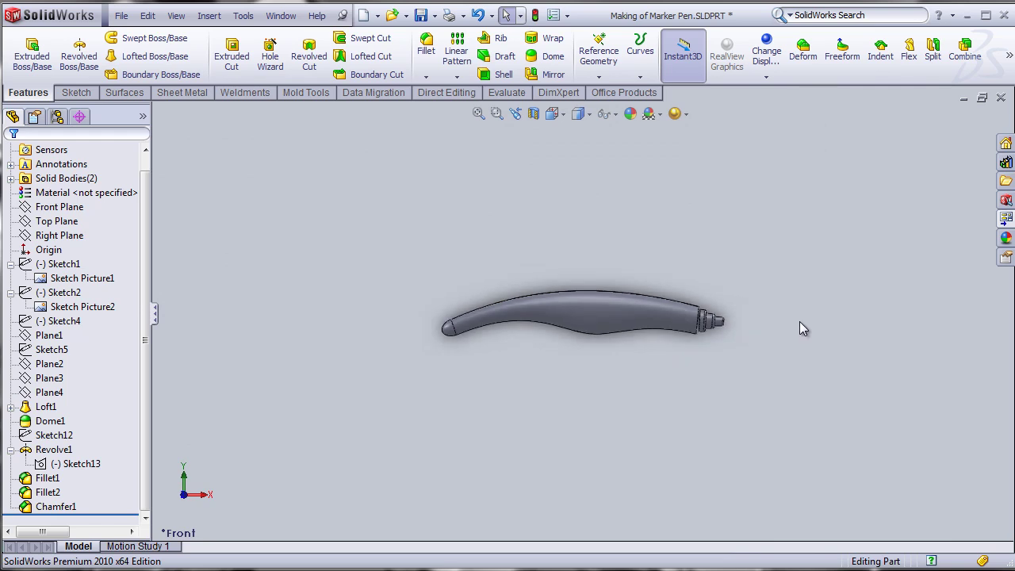
{"action": "scroll", "coordinate": [655, 322], "scroll_direction": "down", "scroll_amount": 5}
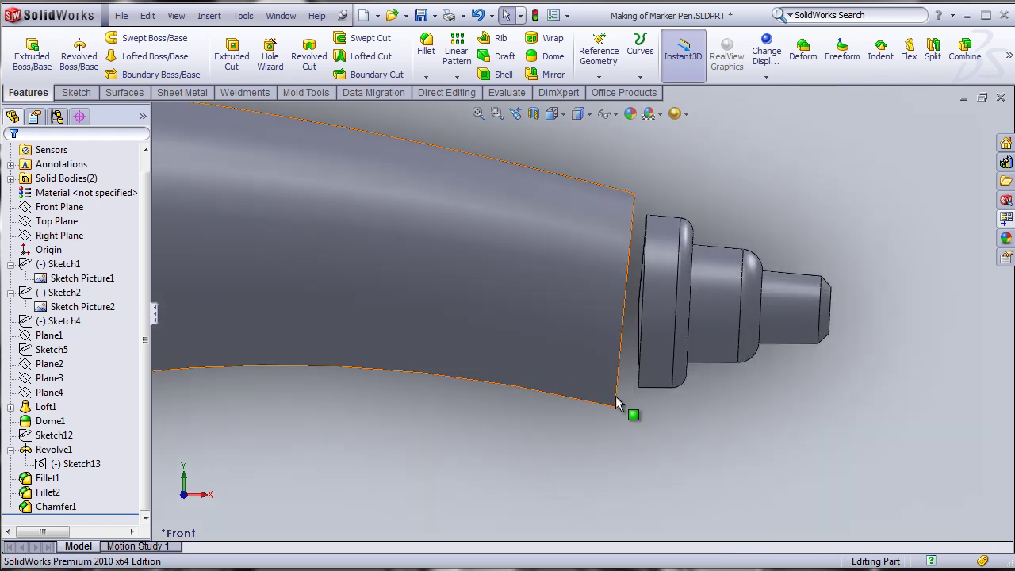
{"action": "left_click", "coordinate": [52, 464]}
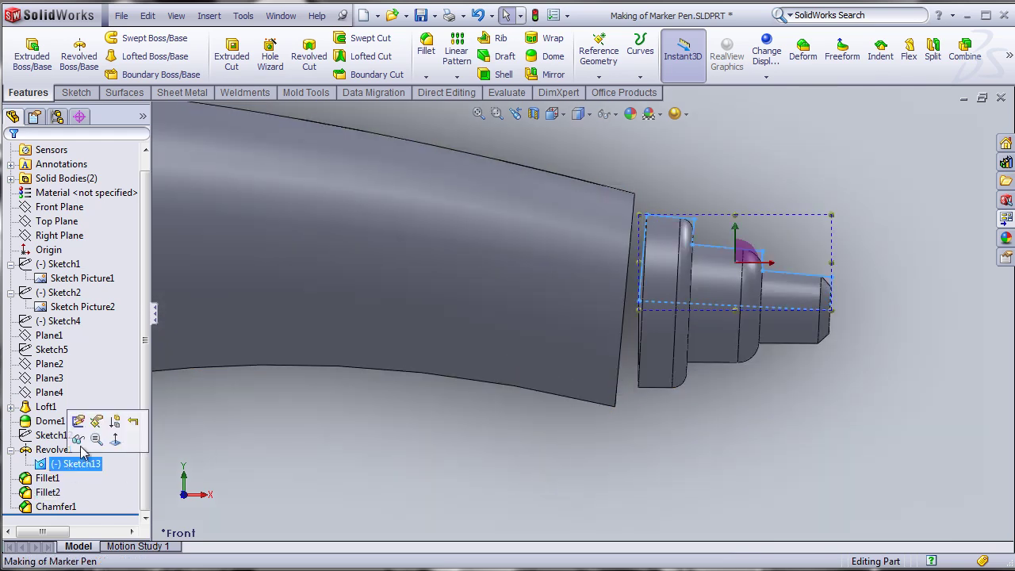
{"action": "left_click", "coordinate": [82, 424]}
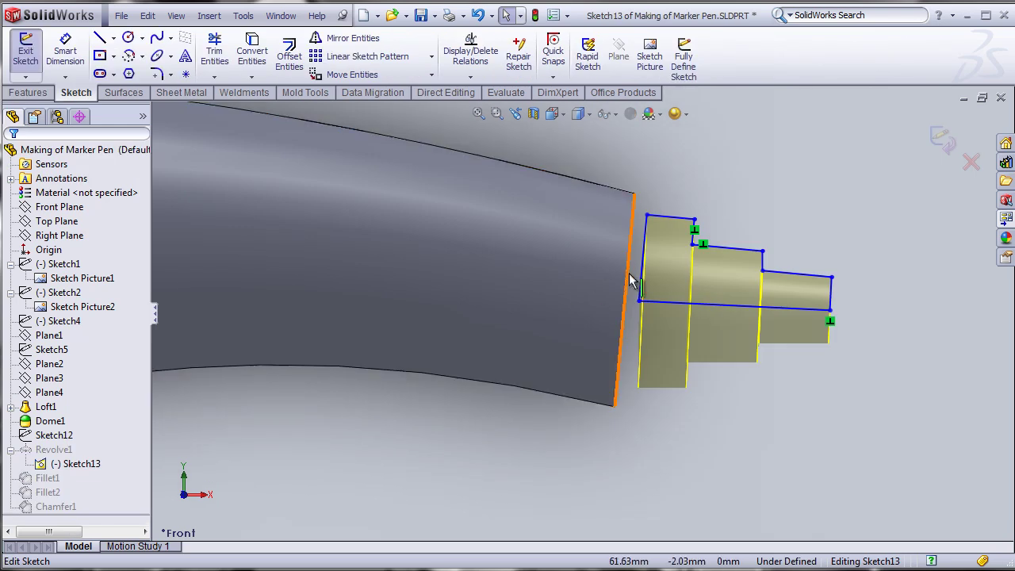
{"action": "scroll", "coordinate": [646, 259], "scroll_direction": "down", "scroll_amount": 3}
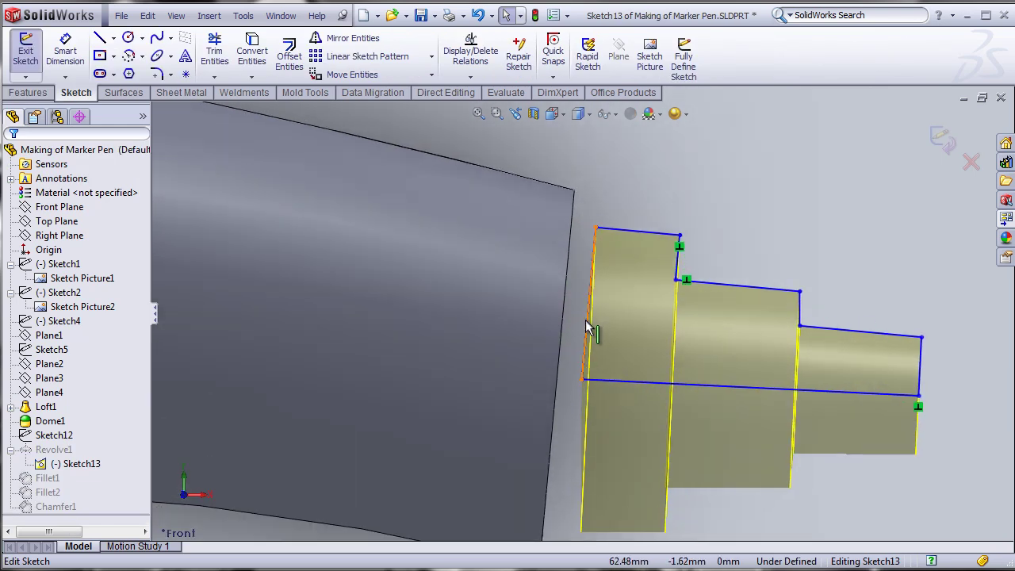
{"action": "mouse_move", "coordinate": [592, 324]}
{"action": "left_mouse_down"}
{"action": "mouse_move", "coordinate": [601, 331]}
{"action": "mouse_move", "coordinate": [611, 319]}
{"action": "left_mouse_up"}
{"action": "key", "text": "Escape"}
{"action": "left_click", "coordinate": [937, 140]}
Step: Start a loft between the pen body's end edge and the tip's back edge, aligning the connector points on the two profiles
{"action": "key", "text": "f"}
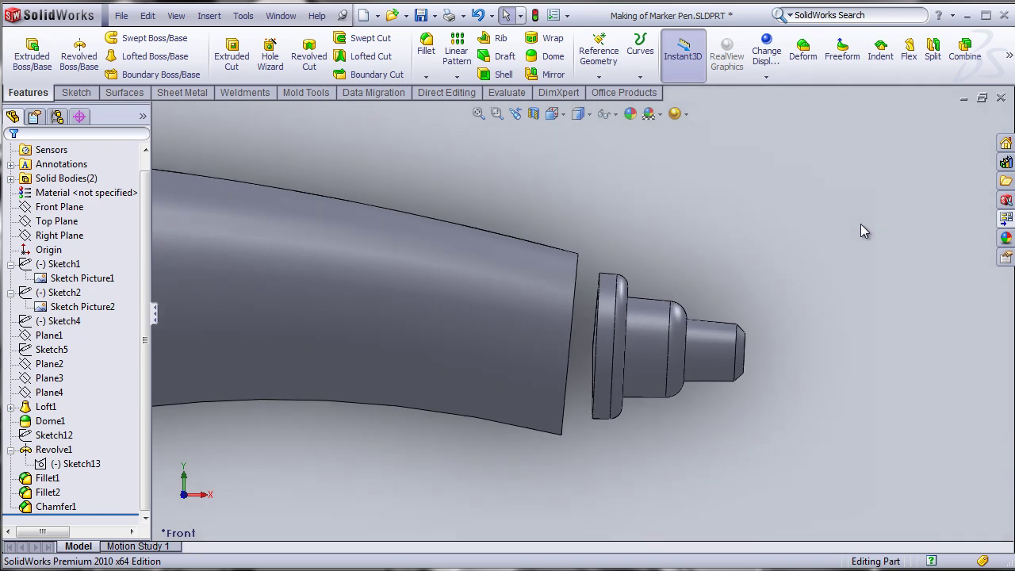
{"action": "middle_click_drag", "start_coordinate": [547, 472], "coordinate": [530, 472]}
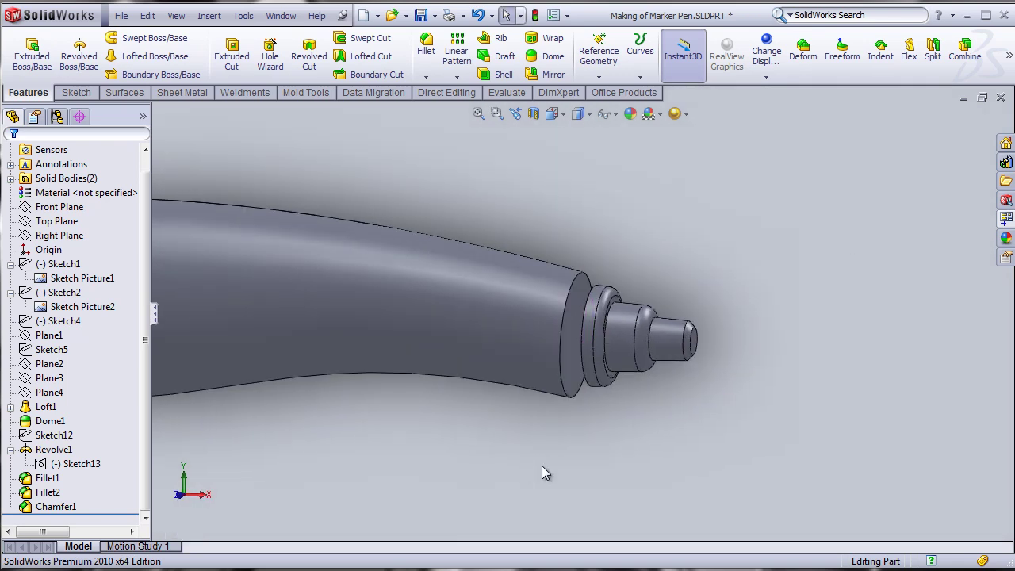
{"action": "left_click", "coordinate": [147, 57]}
{"action": "left_click", "coordinate": [567, 326]}
{"action": "left_click", "coordinate": [587, 345]}
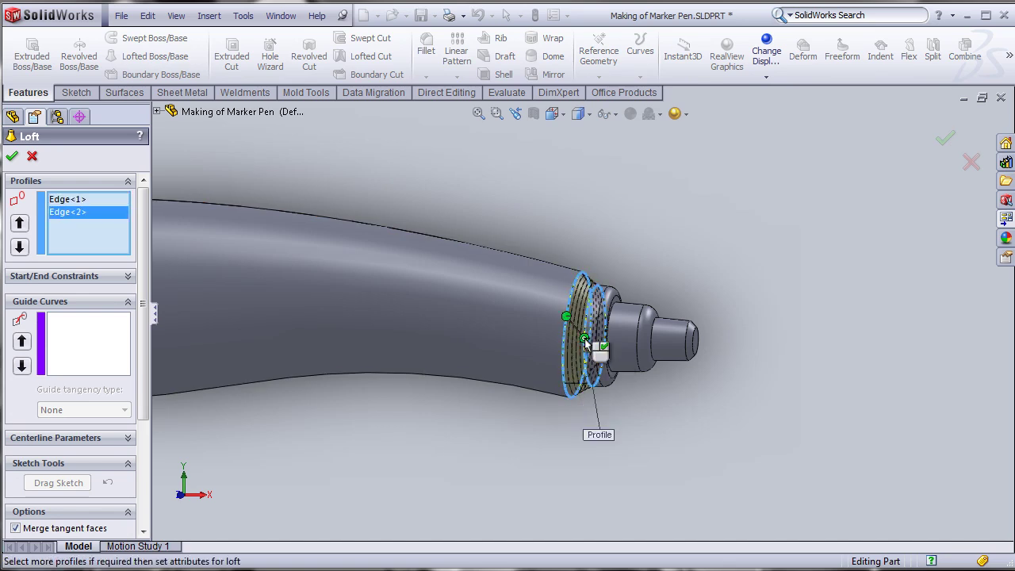
{"action": "middle_click_drag", "start_coordinate": [505, 480], "coordinate": [555, 349]}
{"action": "left_click_drag", "start_coordinate": [583, 364], "coordinate": [586, 352]}
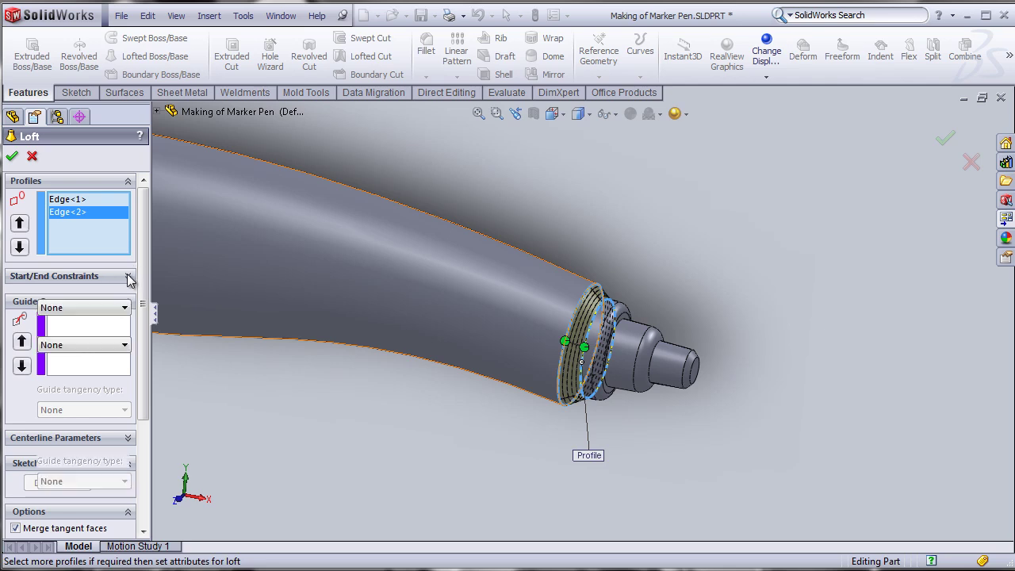
Step: Set both the start and end constraints of the loft to Tangency To Face and create the loft
{"action": "left_click", "coordinate": [129, 279]}
{"action": "left_click", "coordinate": [103, 308]}
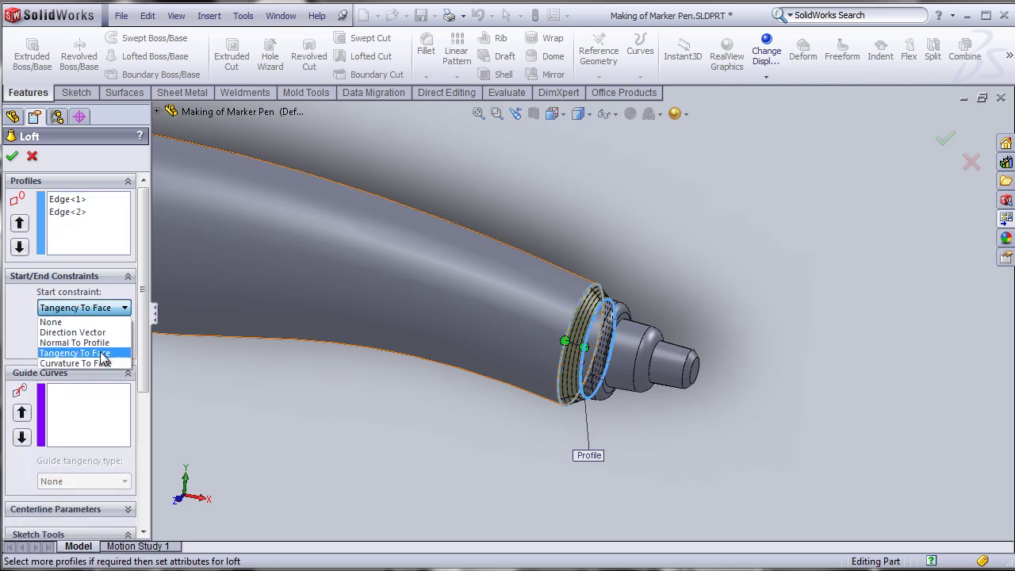
{"action": "left_click", "coordinate": [101, 353]}
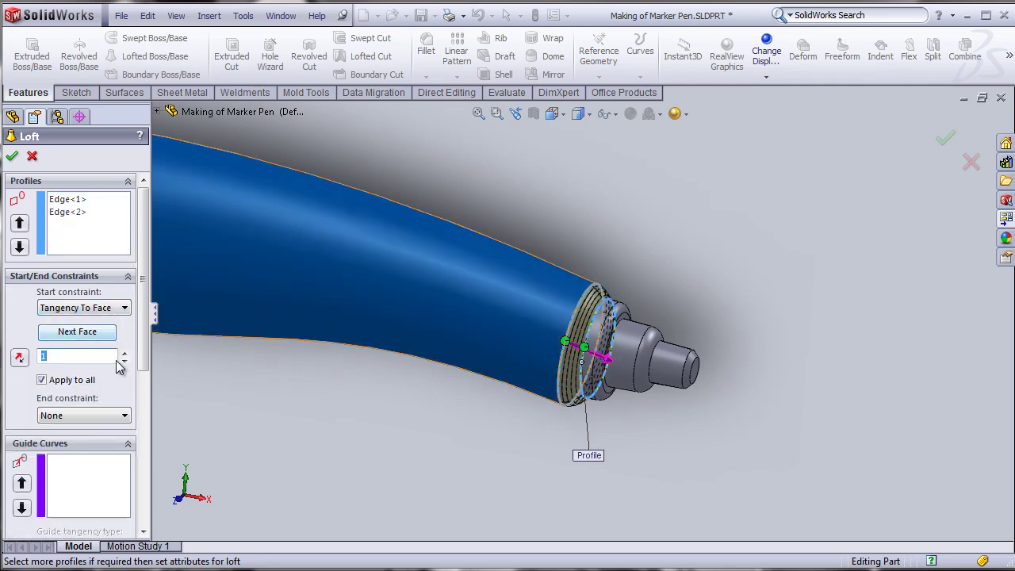
{"action": "left_click", "coordinate": [116, 416]}
{"action": "left_click", "coordinate": [87, 462]}
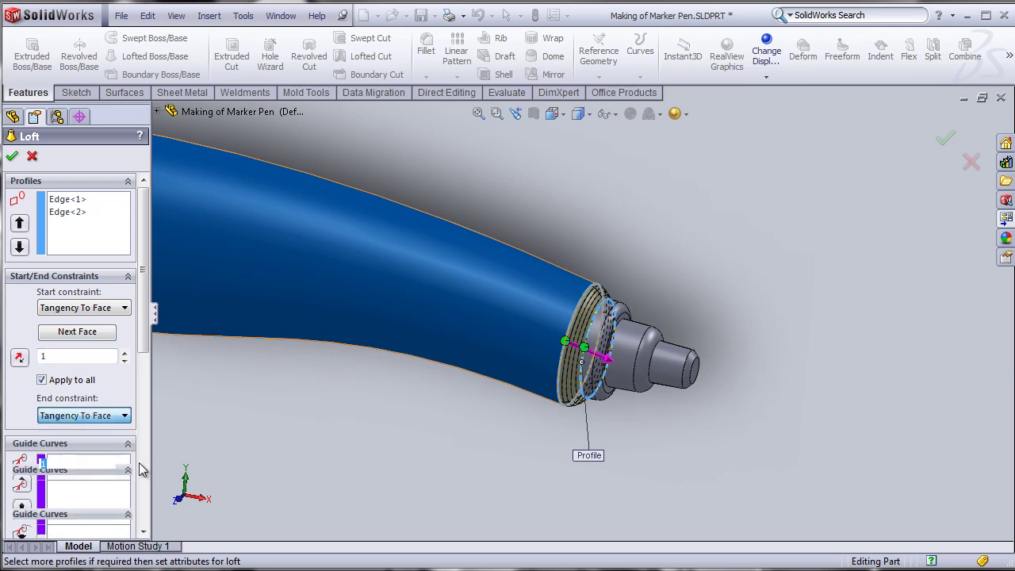
{"action": "mouse_move", "coordinate": [423, 444]}
{"action": "middle_mouse_down"}
{"action": "mouse_move", "coordinate": [448, 367]}
{"action": "mouse_move", "coordinate": [597, 333]}
{"action": "middle_mouse_up"}
{"action": "scroll", "coordinate": [595, 331], "scroll_direction": "down", "scroll_amount": 3}
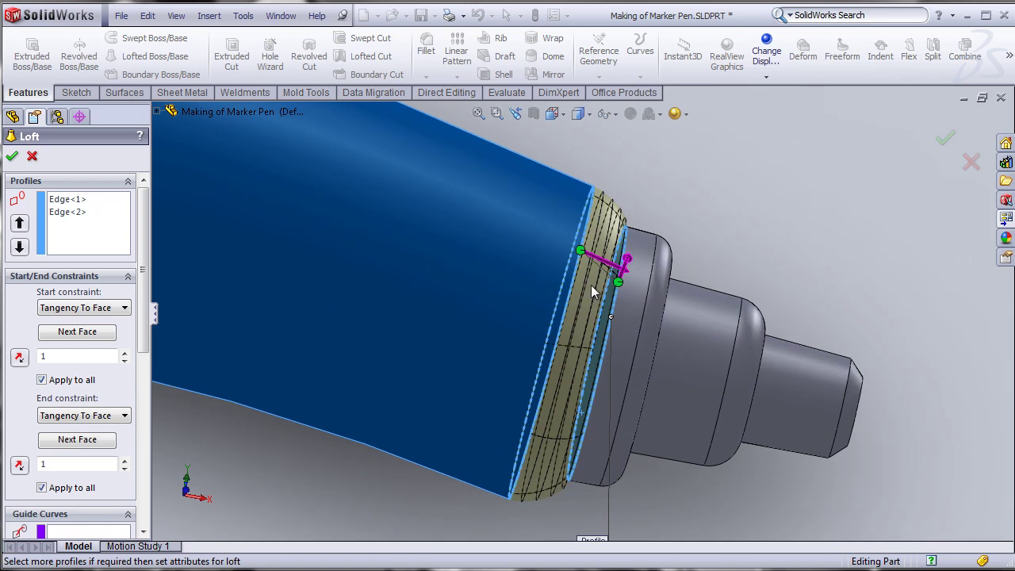
{"action": "scroll", "coordinate": [578, 299], "scroll_direction": "up", "scroll_amount": 2}
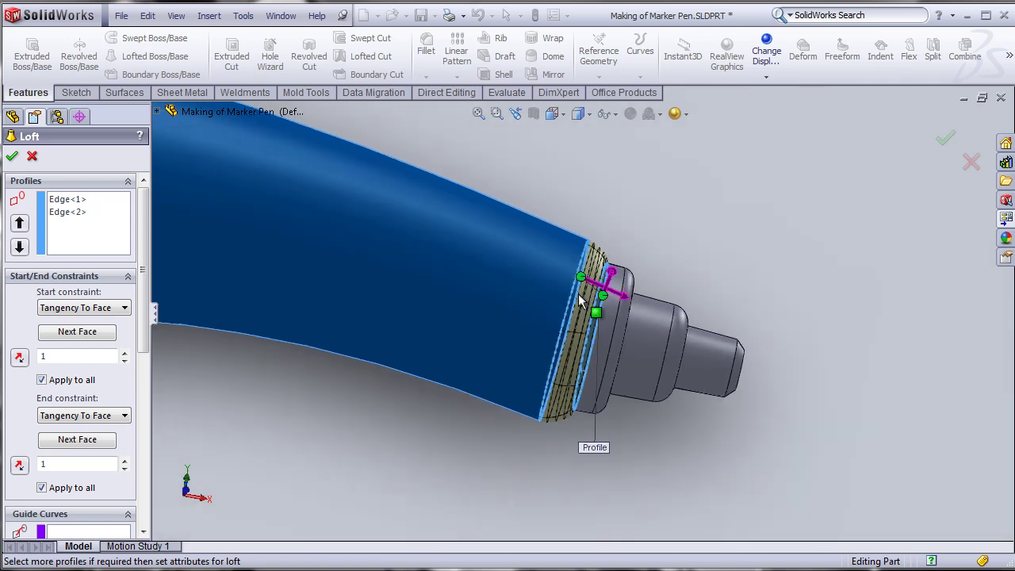
{"action": "left_click", "coordinate": [11, 156]}
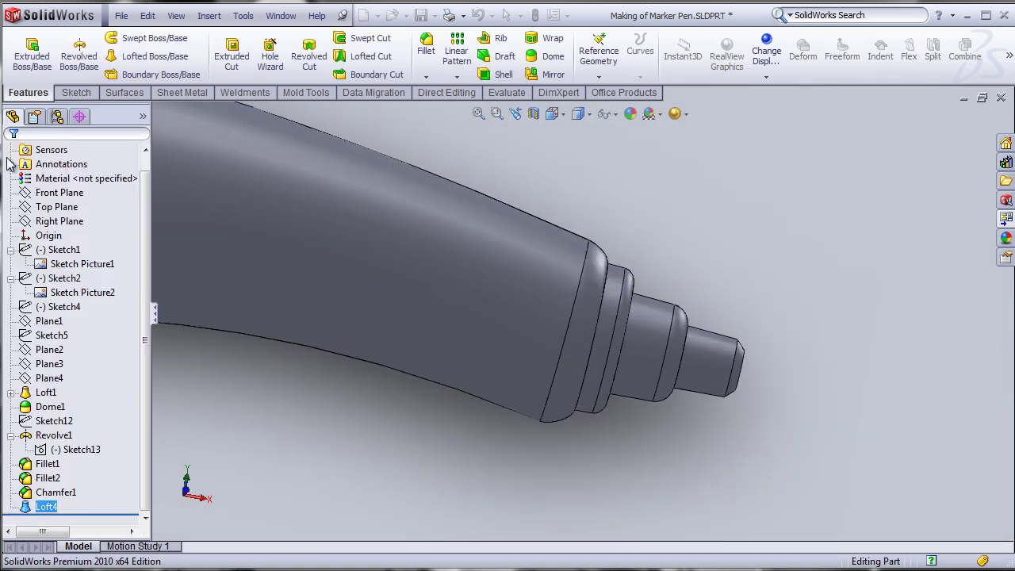
Step: Sketch on the flat end face of the pen tip, offsetting its circular edge 1 mm inward
{"action": "scroll", "coordinate": [540, 317], "scroll_direction": "up", "scroll_amount": 2}
{"action": "mouse_move", "coordinate": [544, 319]}
{"action": "middle_mouse_down"}
{"action": "mouse_move", "coordinate": [528, 347]}
{"action": "mouse_move", "coordinate": [502, 302]}
{"action": "mouse_move", "coordinate": [556, 229]}
{"action": "mouse_move", "coordinate": [579, 383]}
{"action": "middle_mouse_up"}
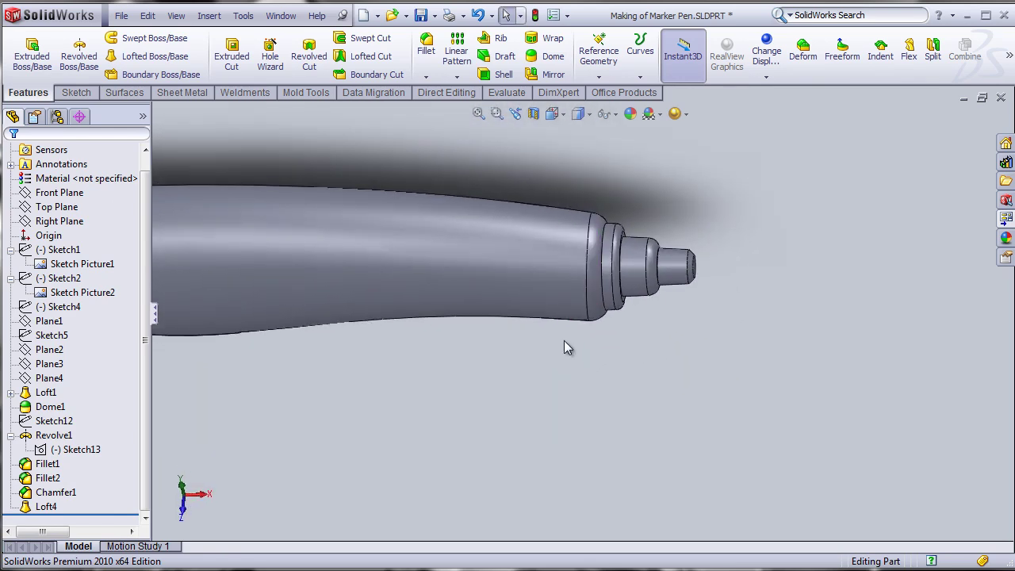
{"action": "scroll", "coordinate": [565, 345], "scroll_direction": "up", "scroll_amount": 3}
{"action": "scroll", "coordinate": [581, 271], "scroll_direction": "down", "scroll_amount": 5}
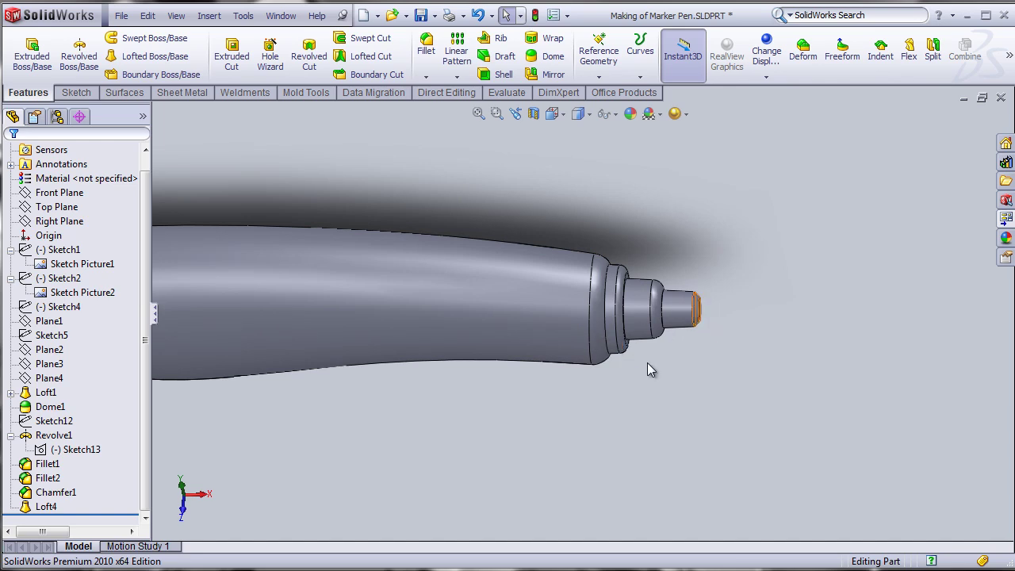
{"action": "middle_click_drag", "start_coordinate": [630, 385], "coordinate": [642, 314]}
{"action": "scroll", "coordinate": [635, 317], "scroll_direction": "down", "scroll_amount": 5}
{"action": "left_click", "coordinate": [591, 306]}
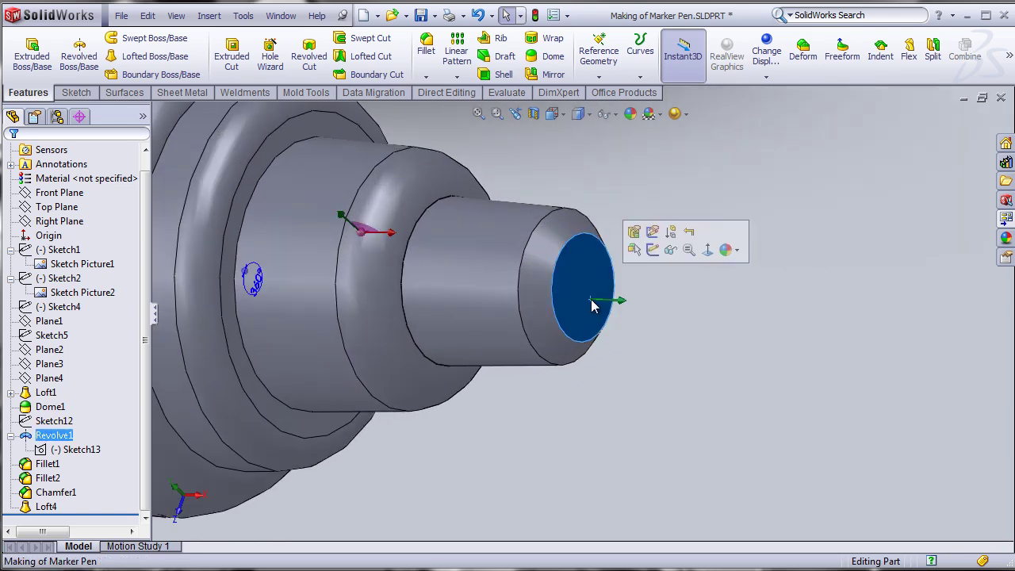
{"action": "left_click", "coordinate": [656, 253]}
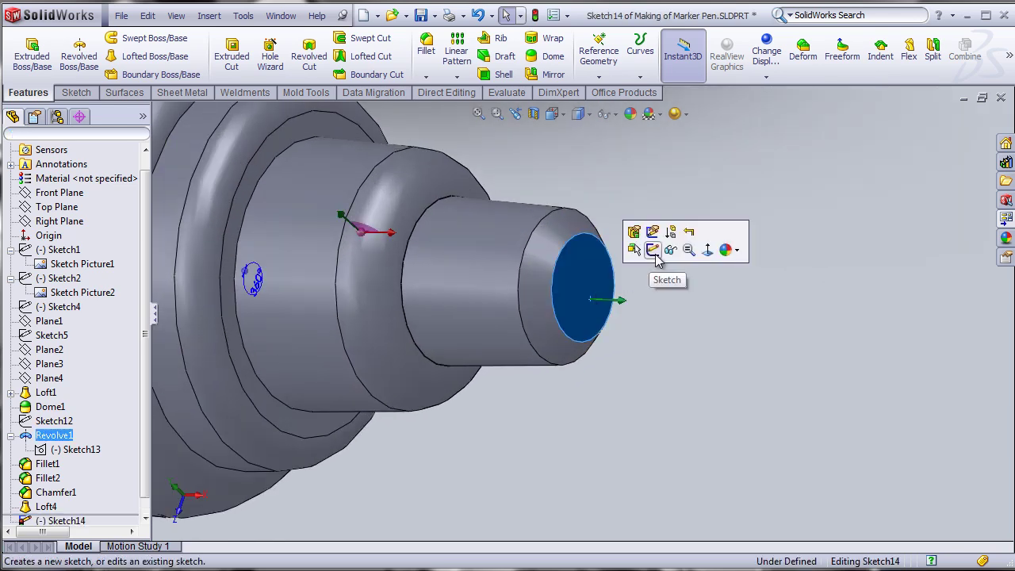
{"action": "left_click", "coordinate": [574, 241]}
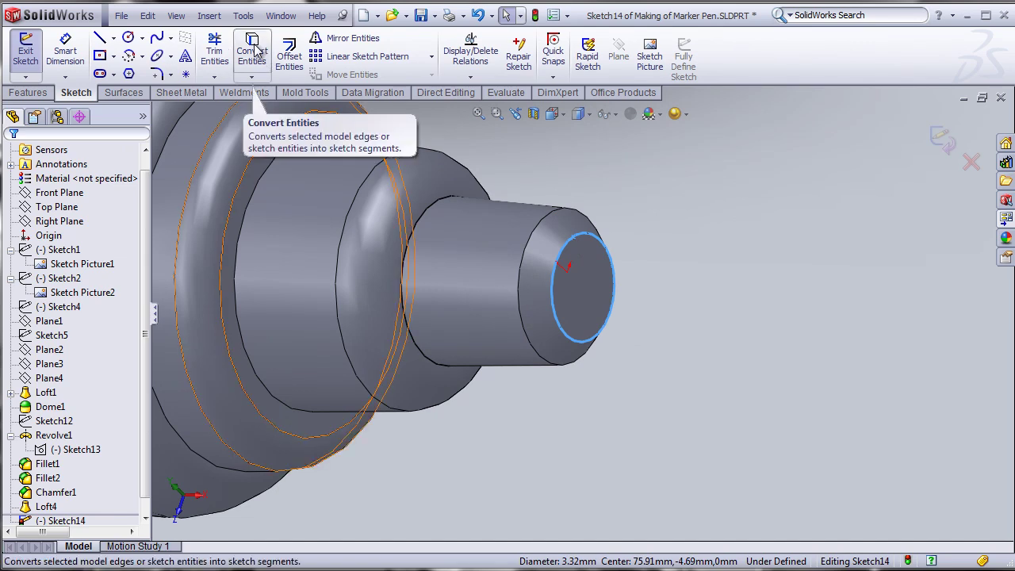
{"action": "left_click", "coordinate": [289, 52]}
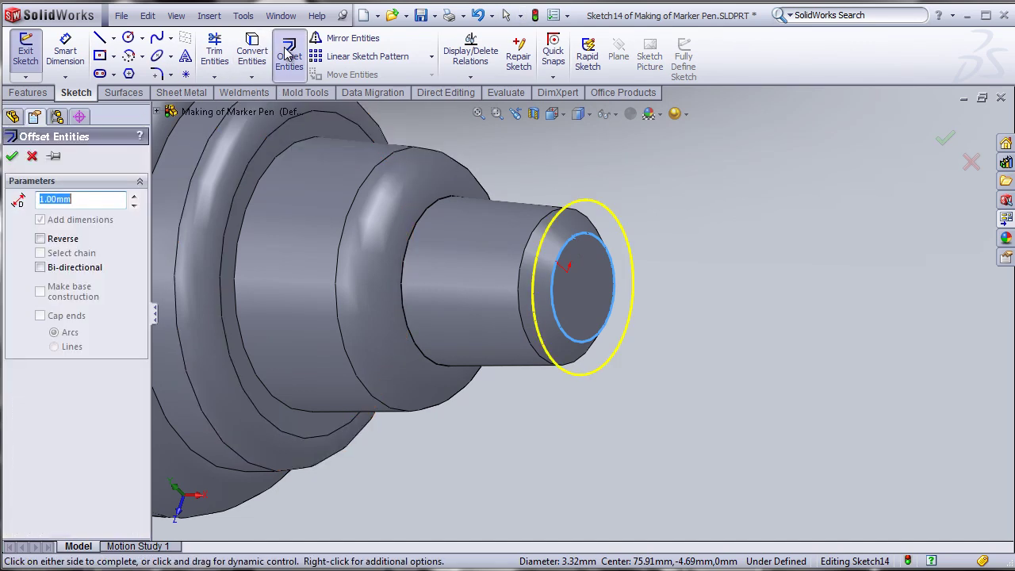
{"action": "left_click", "coordinate": [41, 239]}
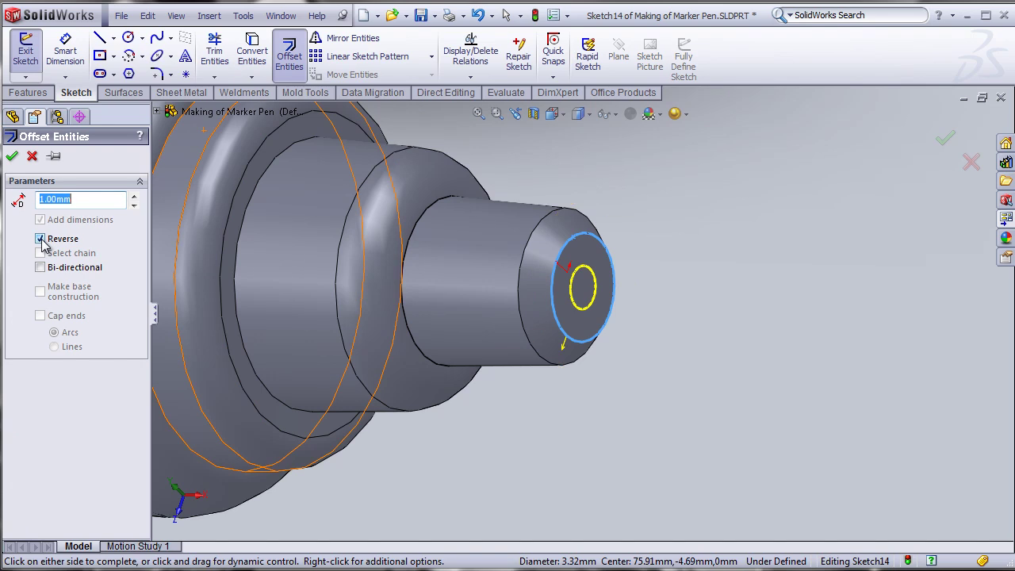
{"action": "middle_click_drag", "start_coordinate": [584, 404], "coordinate": [593, 422]}
{"action": "left_click", "coordinate": [32, 156]}
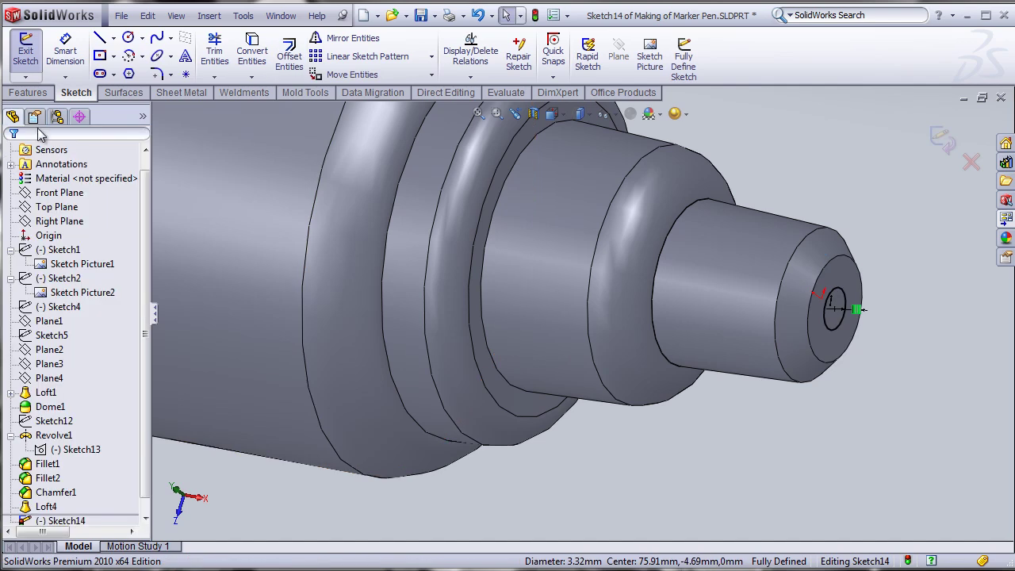
Step: Extrude the small offset circle 1 mm outward from the tip's end face as a blind boss merged with the body
{"action": "left_click", "coordinate": [28, 92]}
{"action": "left_click", "coordinate": [37, 70]}
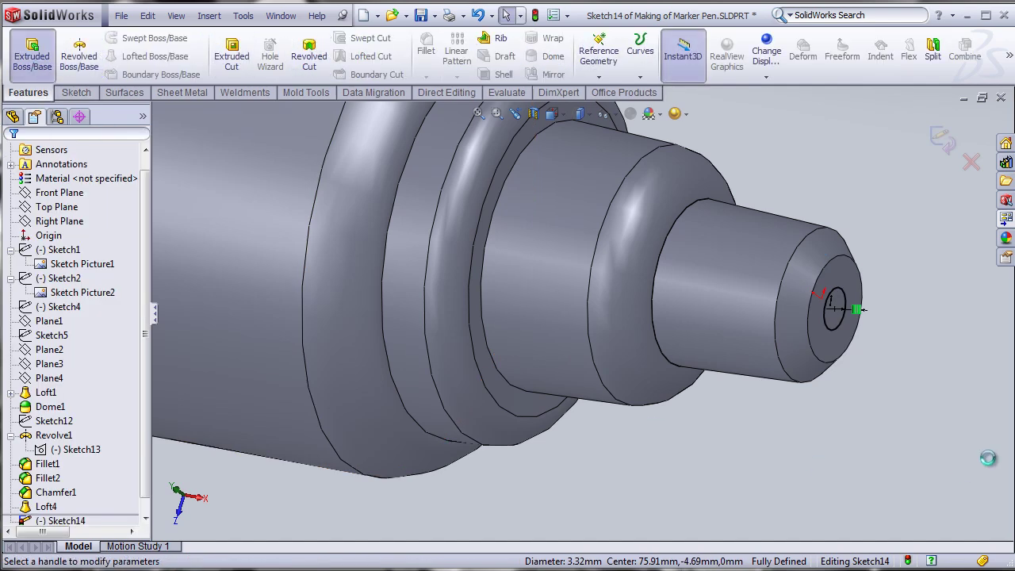
{"action": "scroll", "coordinate": [833, 341], "scroll_direction": "down", "scroll_amount": 3}
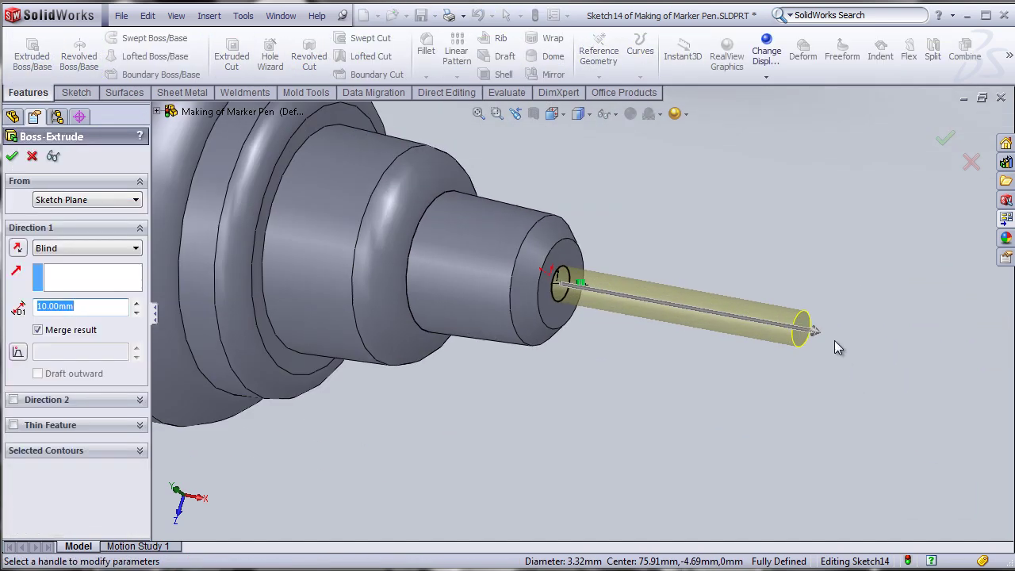
{"action": "left_click", "coordinate": [830, 343]}
{"action": "left_click_drag", "start_coordinate": [633, 295], "coordinate": [580, 292]}
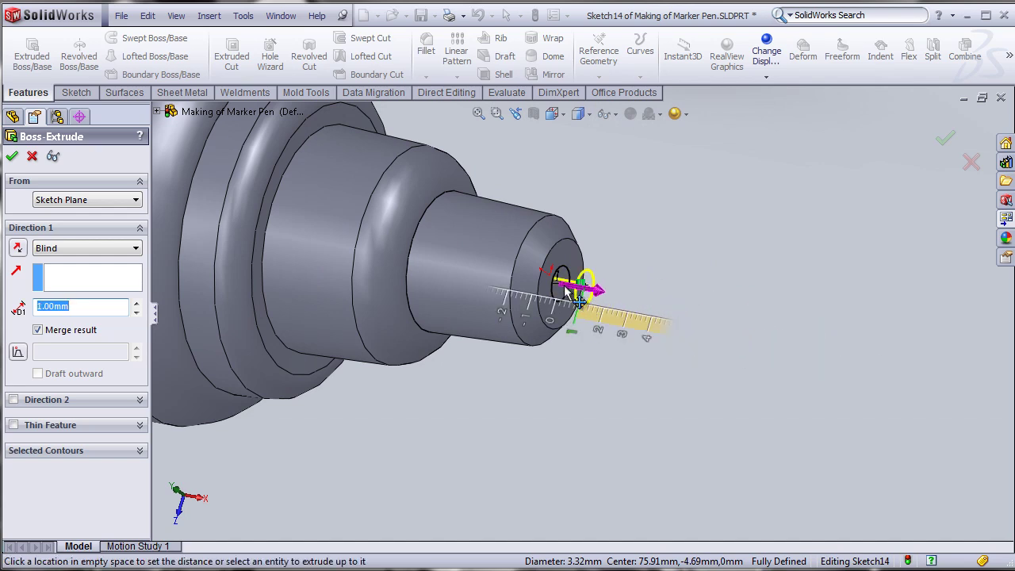
{"action": "left_click", "coordinate": [566, 290]}
{"action": "middle_click_drag", "start_coordinate": [544, 432], "coordinate": [537, 315]}
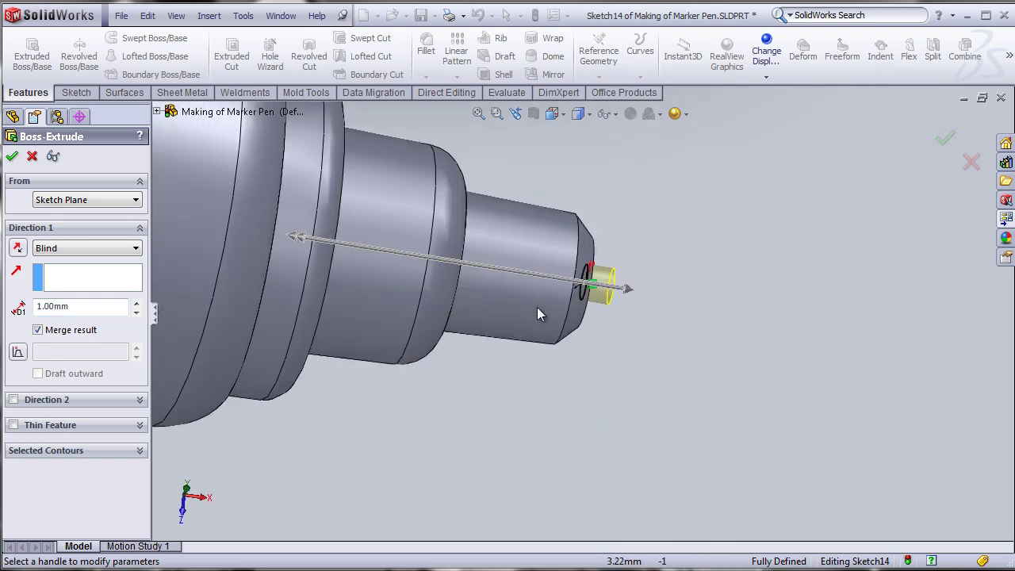
{"action": "left_click", "coordinate": [12, 157]}
{"action": "left_click", "coordinate": [692, 263]}
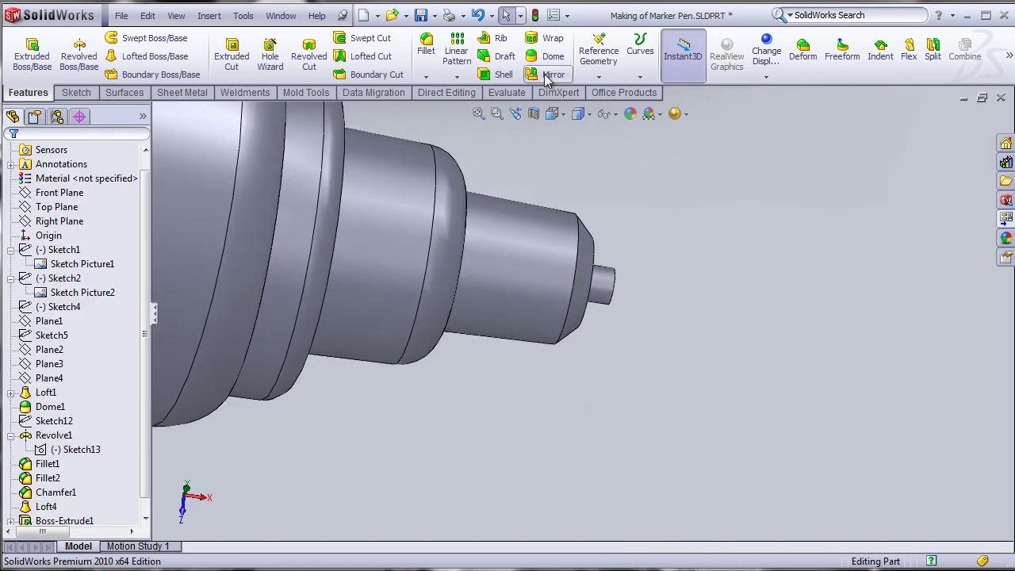
Step: Start a dome on the end face of the small extruded stub and make it an elliptical dome
{"action": "left_click", "coordinate": [545, 57]}
{"action": "middle_click_drag", "start_coordinate": [640, 343], "coordinate": [613, 311]}
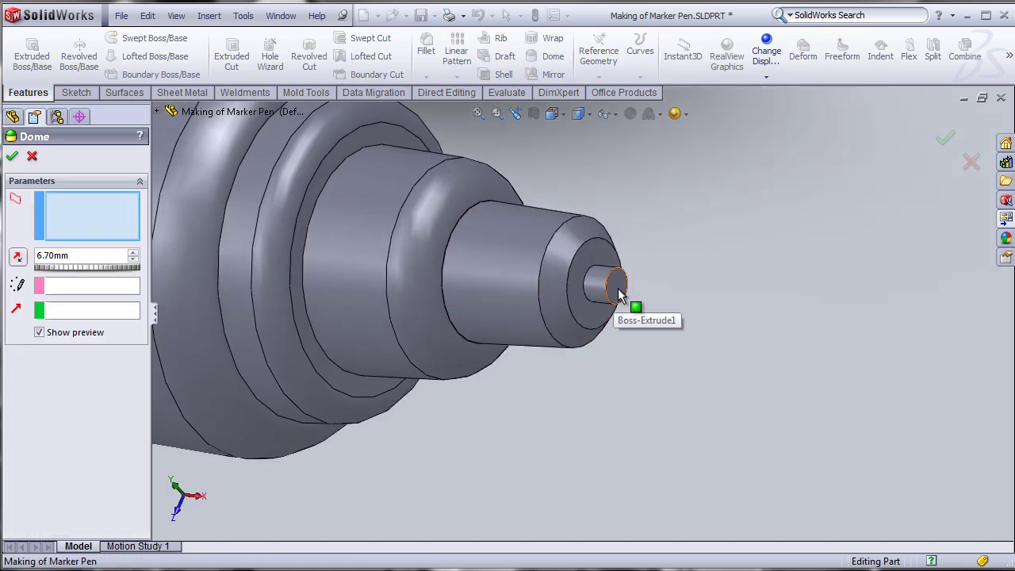
{"action": "left_click", "coordinate": [613, 288]}
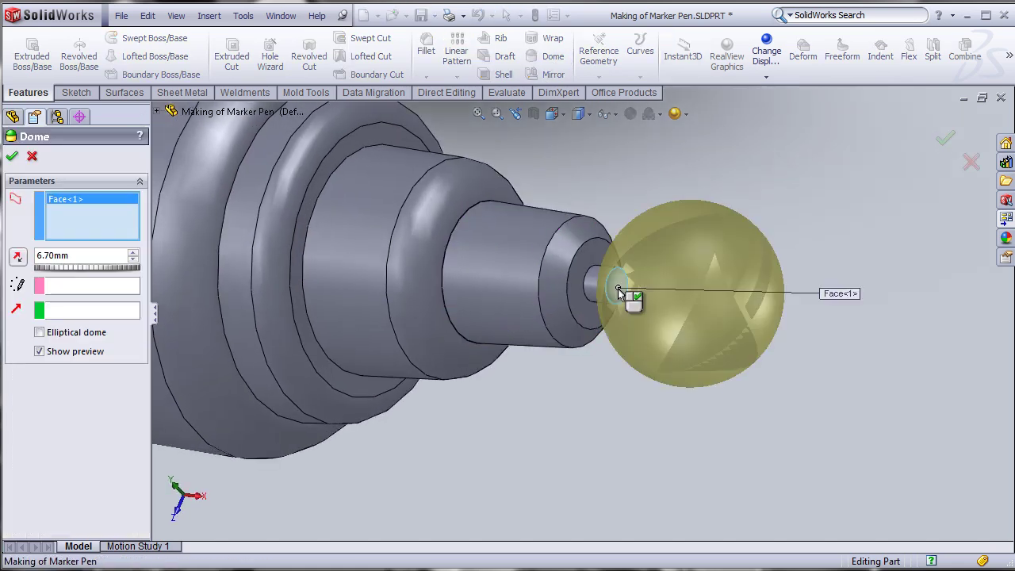
{"action": "left_click", "coordinate": [39, 333]}
{"action": "middle_click_drag", "start_coordinate": [659, 502], "coordinate": [662, 456]}
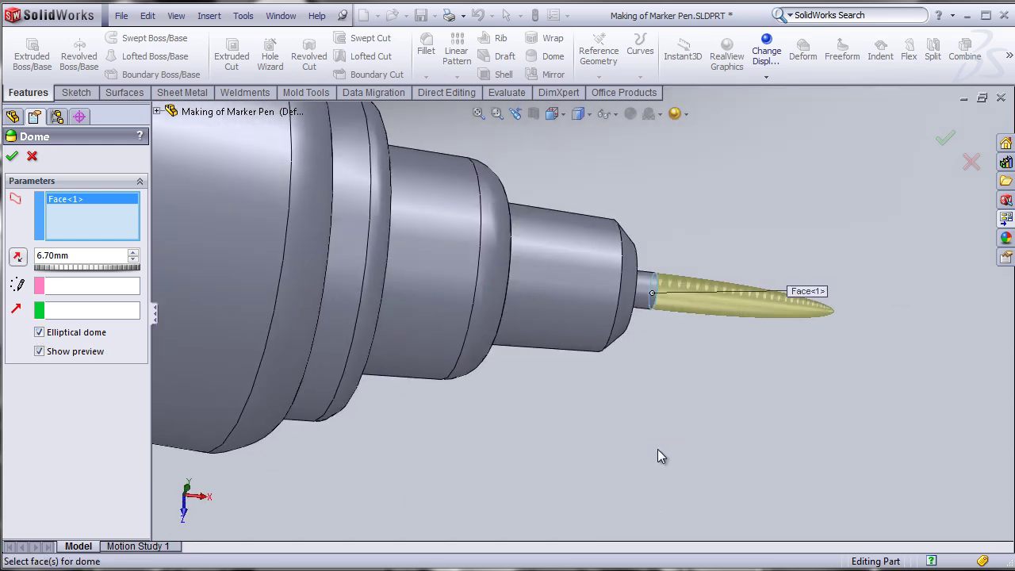
Step: Switch to the front view and show Sketch2 with its reference picture behind the model
{"action": "key", "text": "ctrl+1"}
{"action": "scroll", "coordinate": [802, 338], "scroll_direction": "down", "scroll_amount": 5}
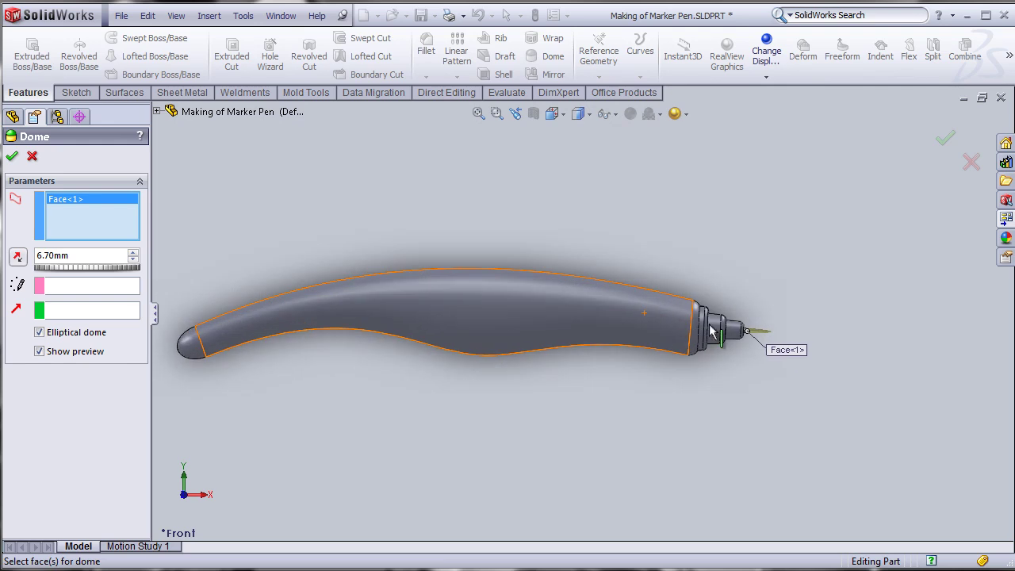
{"action": "left_click", "coordinate": [158, 112]}
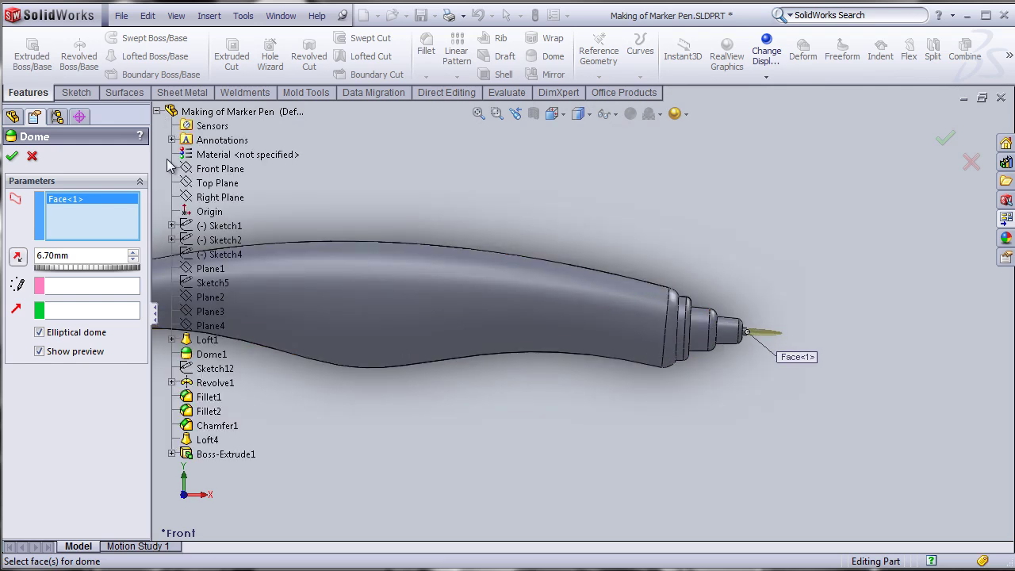
{"action": "right_click", "coordinate": [218, 240]}
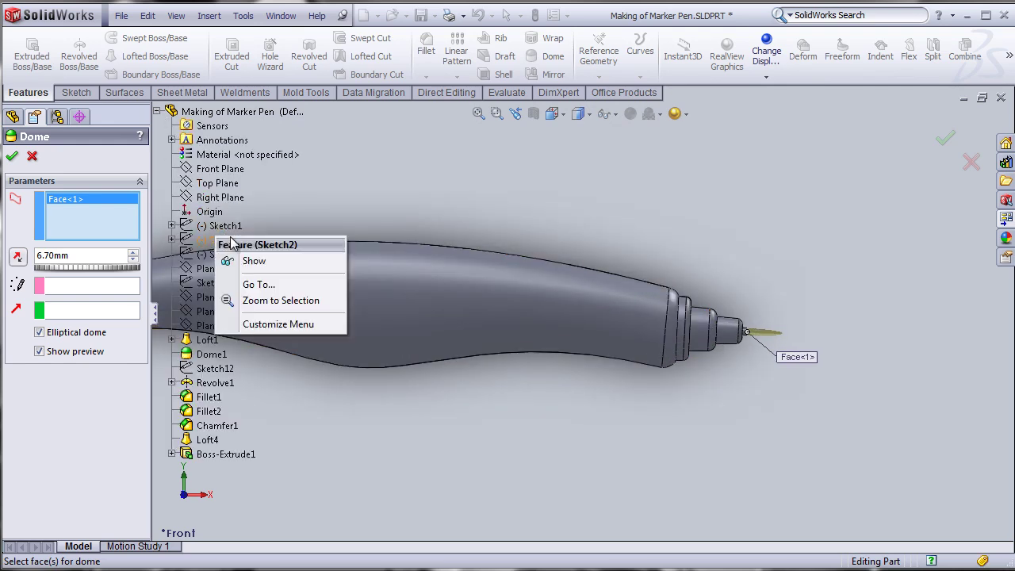
{"action": "left_click", "coordinate": [247, 264]}
Step: Set the dome height to 3 mm to match the nib in the reference picture and create the dome
{"action": "scroll", "coordinate": [724, 358], "scroll_direction": "down", "scroll_amount": 5}
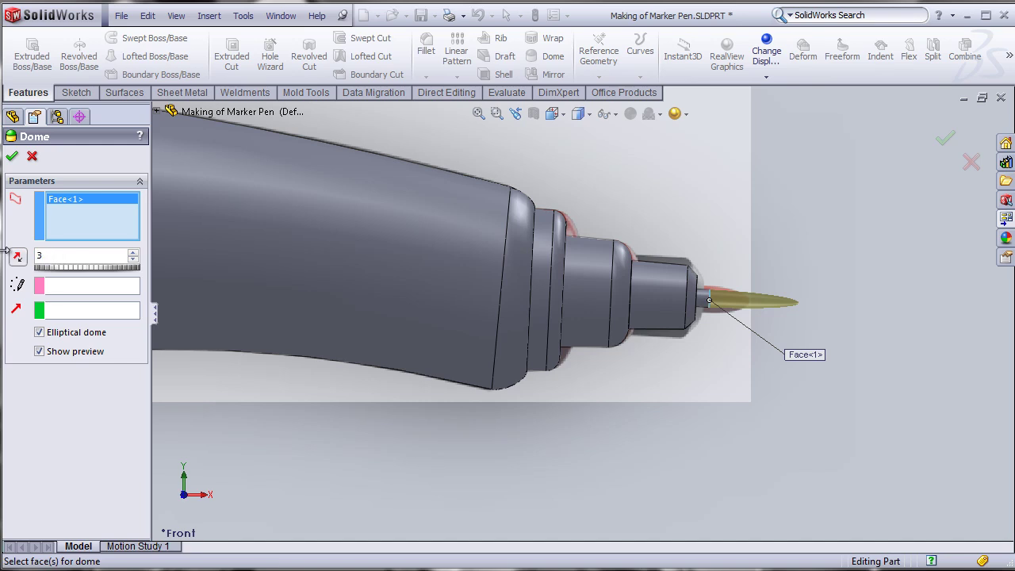
{"action": "key", "text": "Return"}
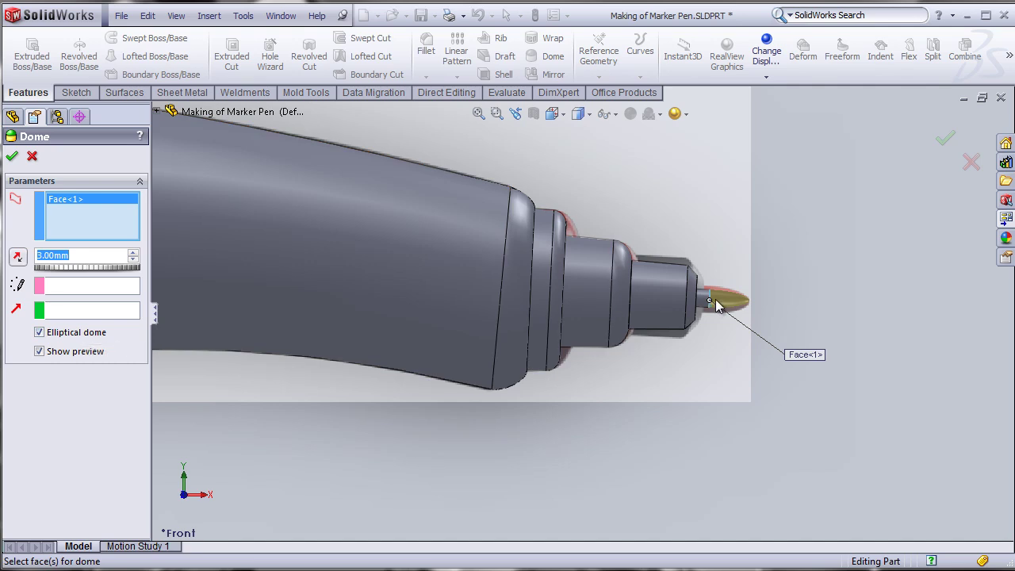
{"action": "left_click", "coordinate": [13, 159]}
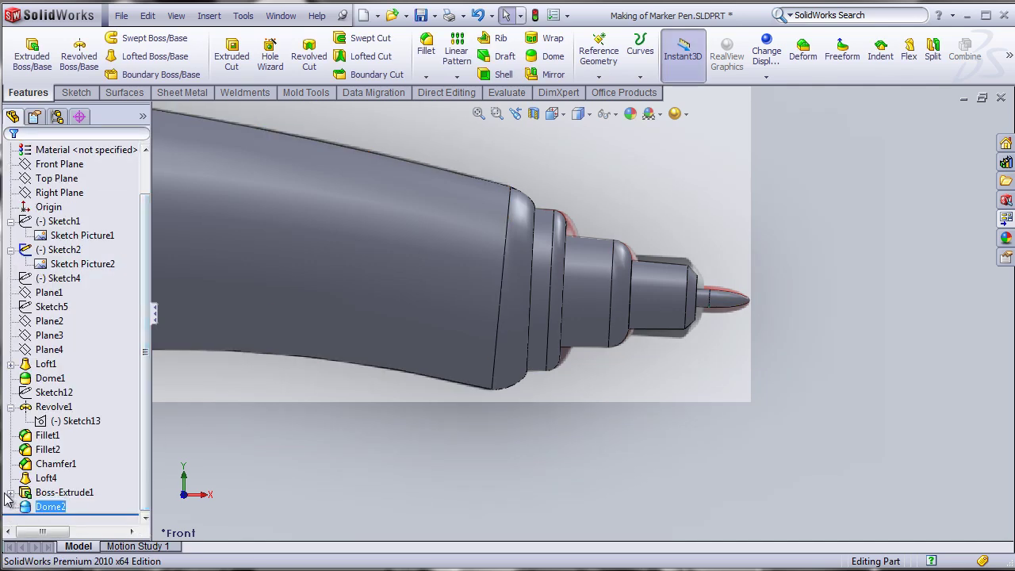
Step: Edit the sketch of the small stub extrusion, reduce the circle's offset dimension to widen the nib, and exit the sketch
{"action": "left_click", "coordinate": [11, 492]}
{"action": "left_click", "coordinate": [62, 507]}
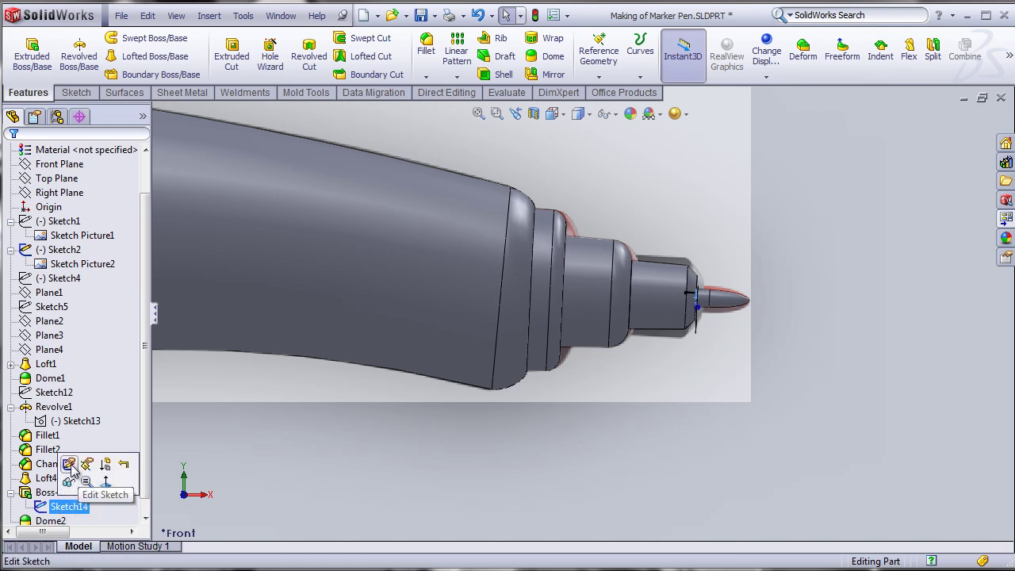
{"action": "left_click", "coordinate": [70, 467]}
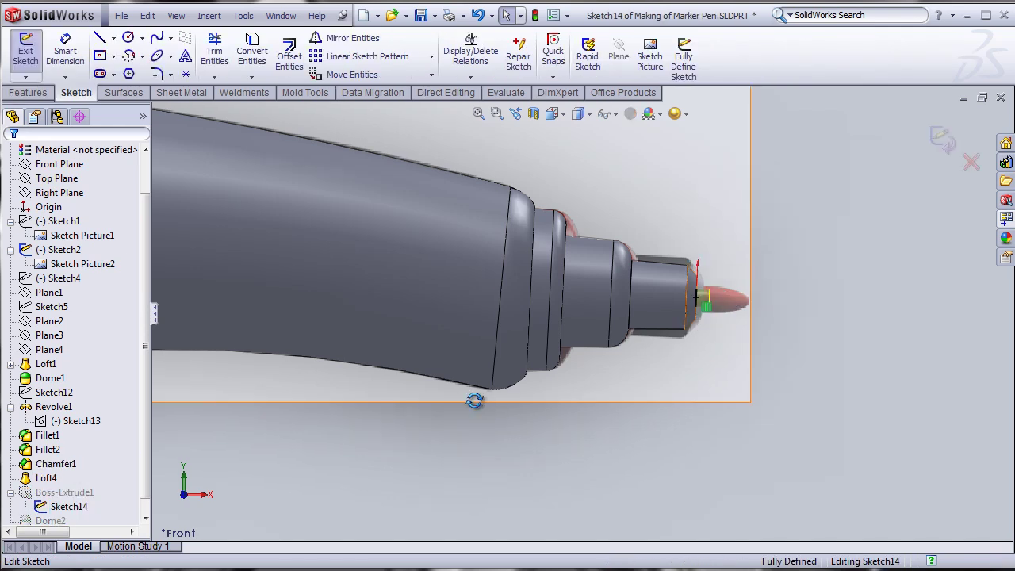
{"action": "middle_click_drag", "start_coordinate": [478, 403], "coordinate": [428, 411]}
{"action": "scroll", "coordinate": [601, 298], "scroll_direction": "down", "scroll_amount": 8}
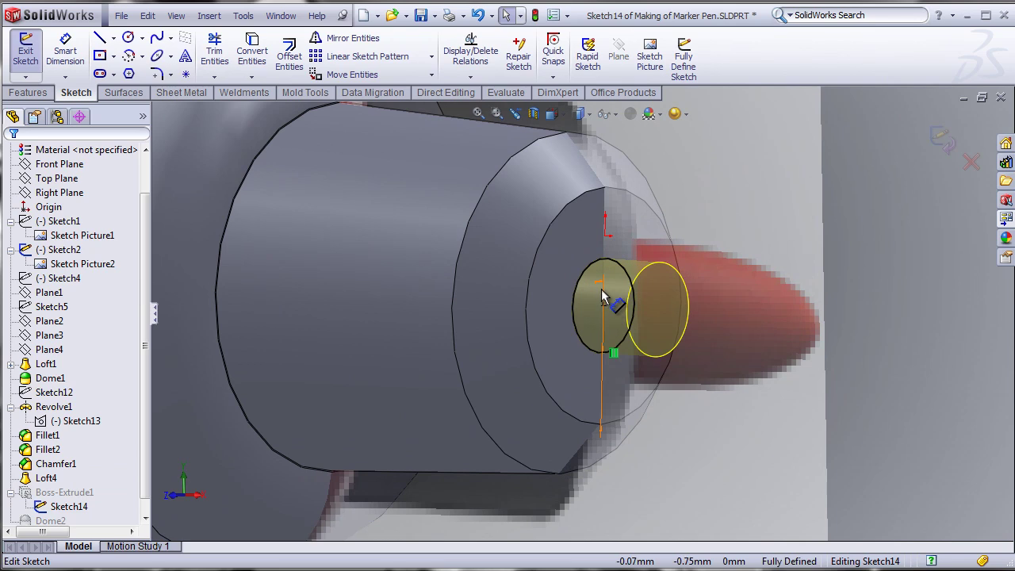
{"action": "left_click", "coordinate": [606, 292]}
{"action": "left_click", "coordinate": [602, 290]}
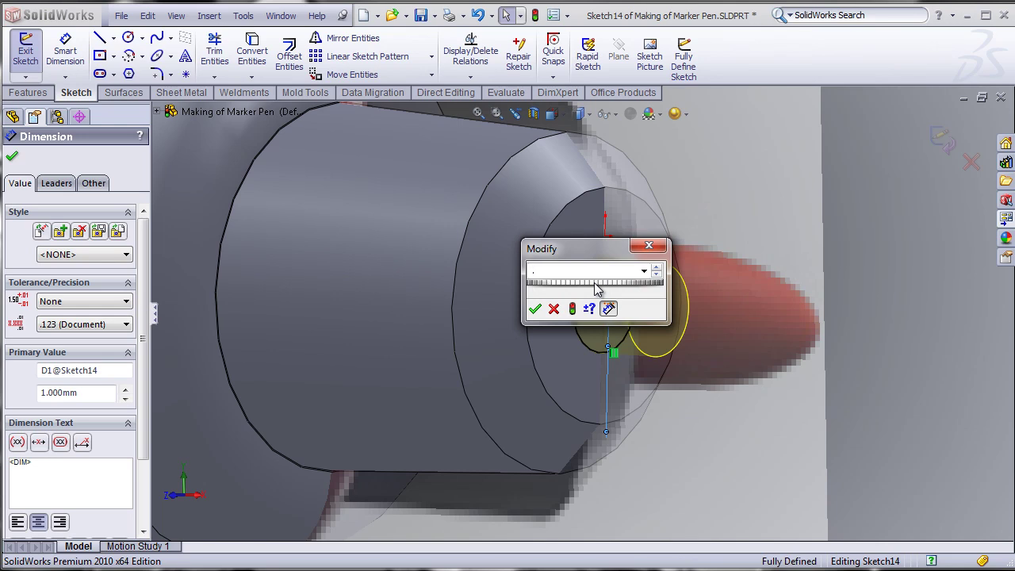
{"action": "left_click", "coordinate": [536, 310]}
{"action": "left_click", "coordinate": [943, 140]}
{"action": "left_click", "coordinate": [943, 139]}
{"action": "scroll", "coordinate": [853, 287], "scroll_direction": "up", "scroll_amount": 3}
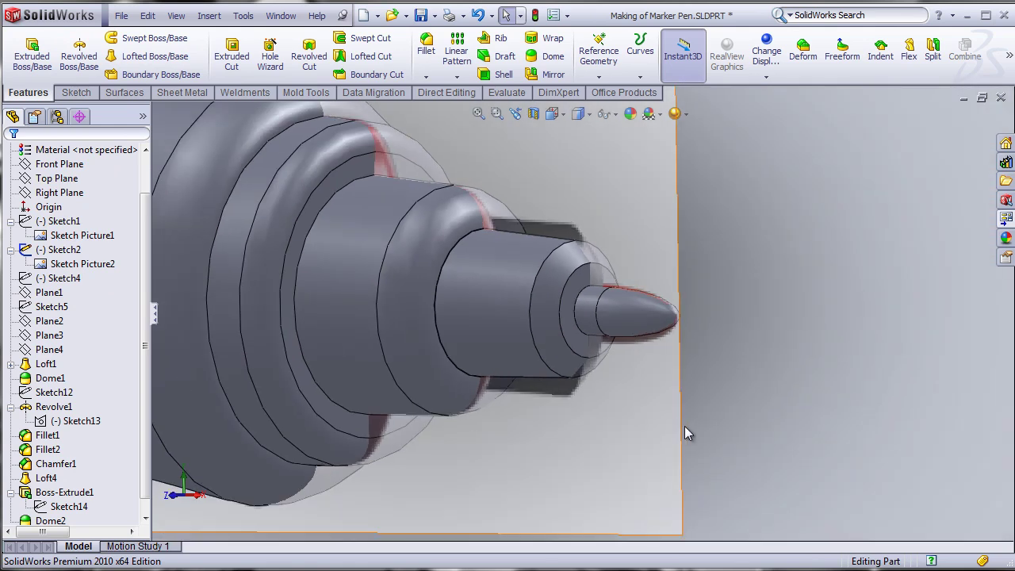
{"action": "scroll", "coordinate": [679, 426], "scroll_direction": "up", "scroll_amount": 2}
{"action": "scroll", "coordinate": [618, 416], "scroll_direction": "up", "scroll_amount": 3}
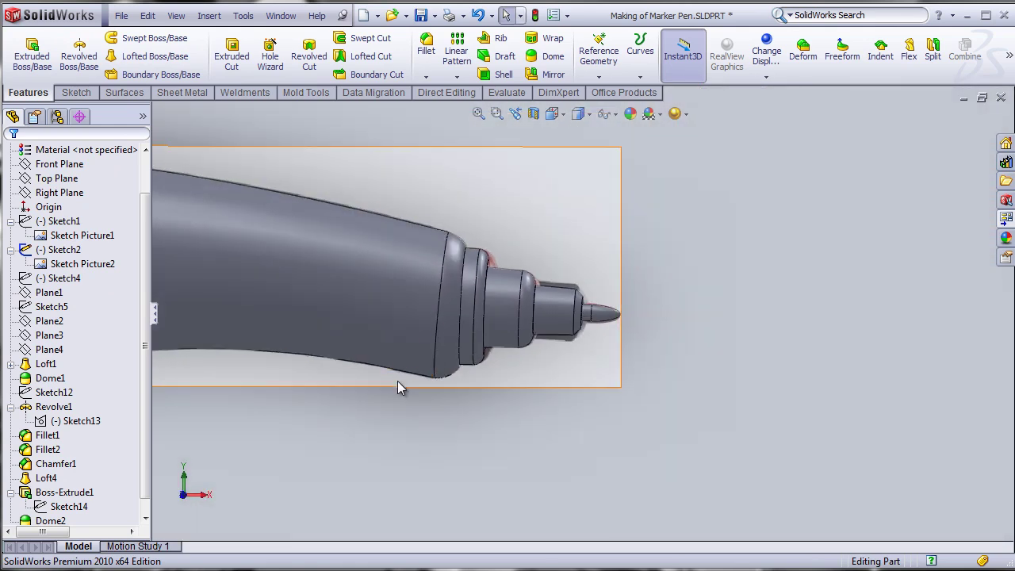
{"action": "key", "text": "ctrl+Right"}
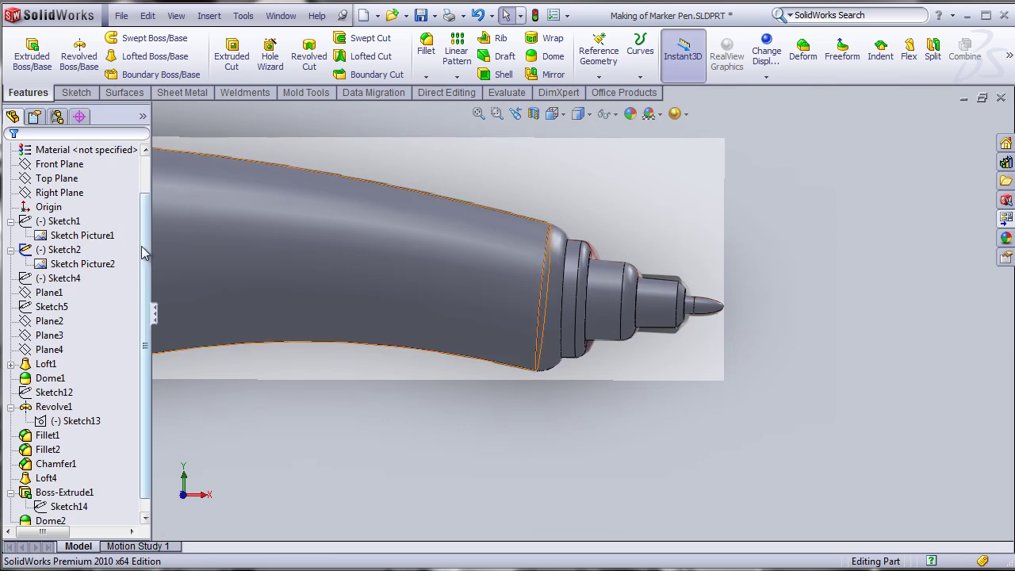
Step: Hide the pen's solid body to inspect the tip in the reference picture, and show the body again
{"action": "scroll", "coordinate": [63, 238], "scroll_direction": "up", "scroll_amount": 1}
{"action": "left_click", "coordinate": [57, 210]}
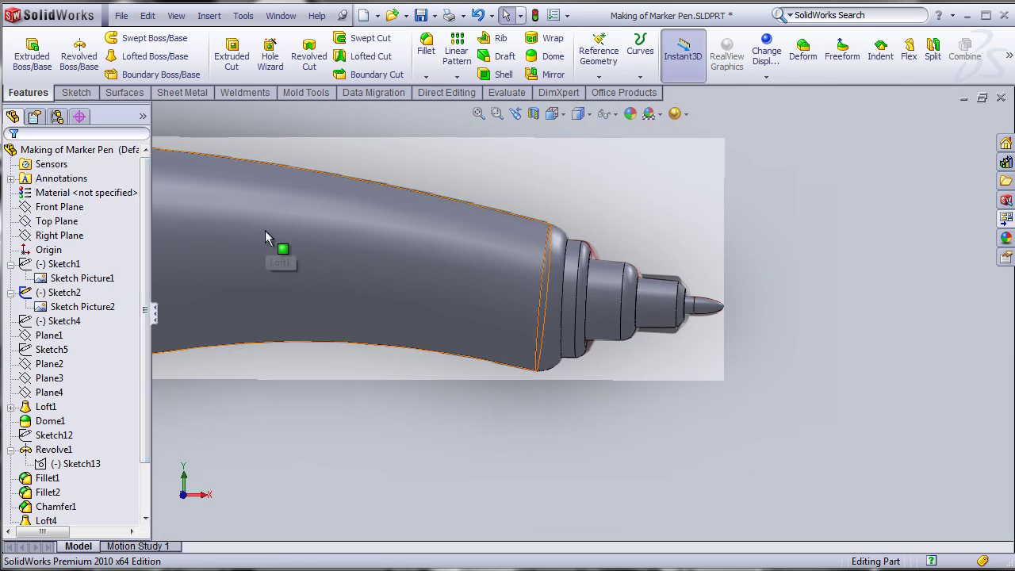
{"action": "right_click", "coordinate": [265, 230]}
{"action": "left_click", "coordinate": [295, 203]}
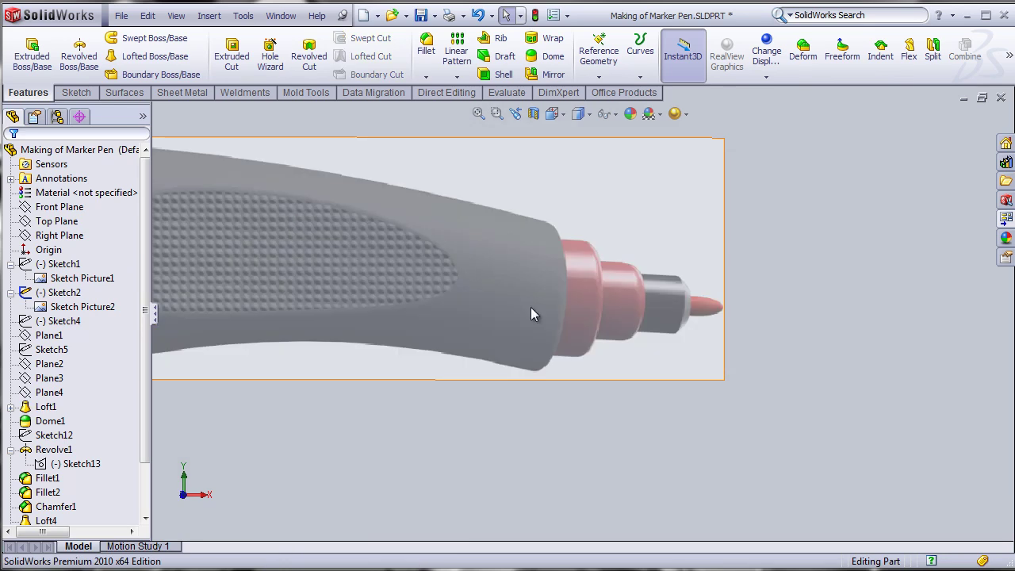
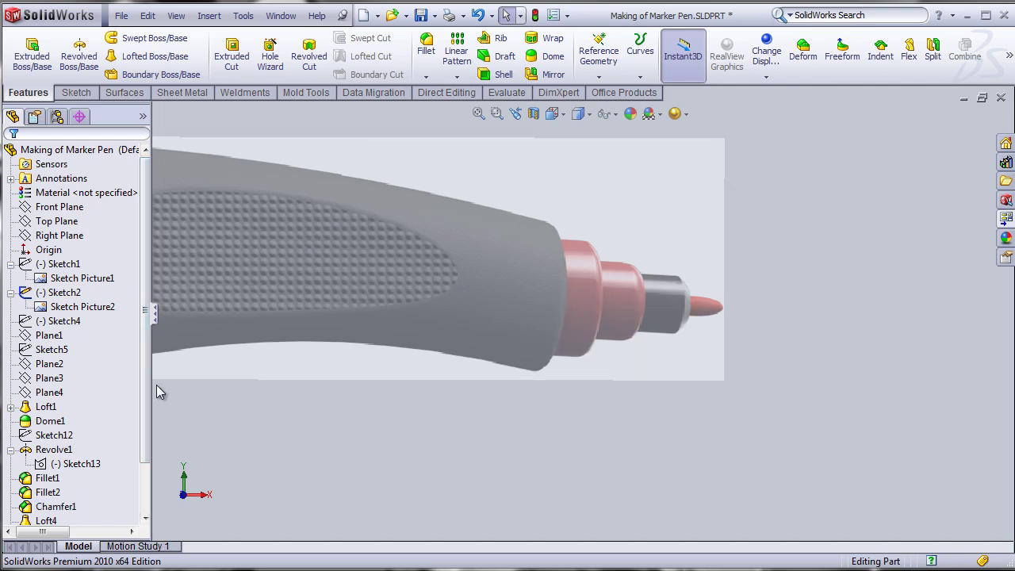
{"action": "scroll", "coordinate": [80, 413], "scroll_direction": "down", "scroll_amount": 2}
{"action": "left_click", "coordinate": [49, 508]}
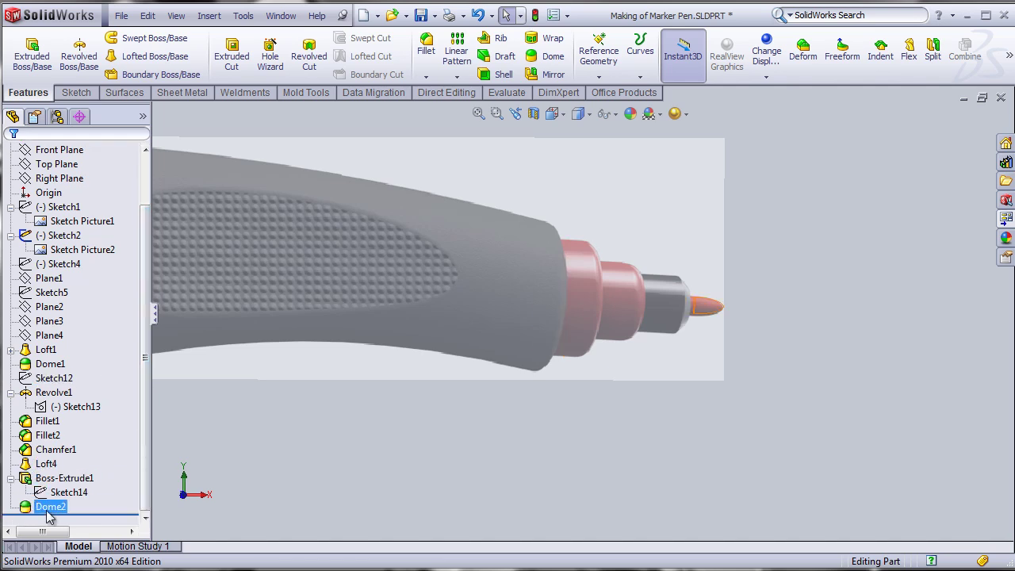
{"action": "right_click", "coordinate": [50, 508]}
{"action": "left_click", "coordinate": [60, 465]}
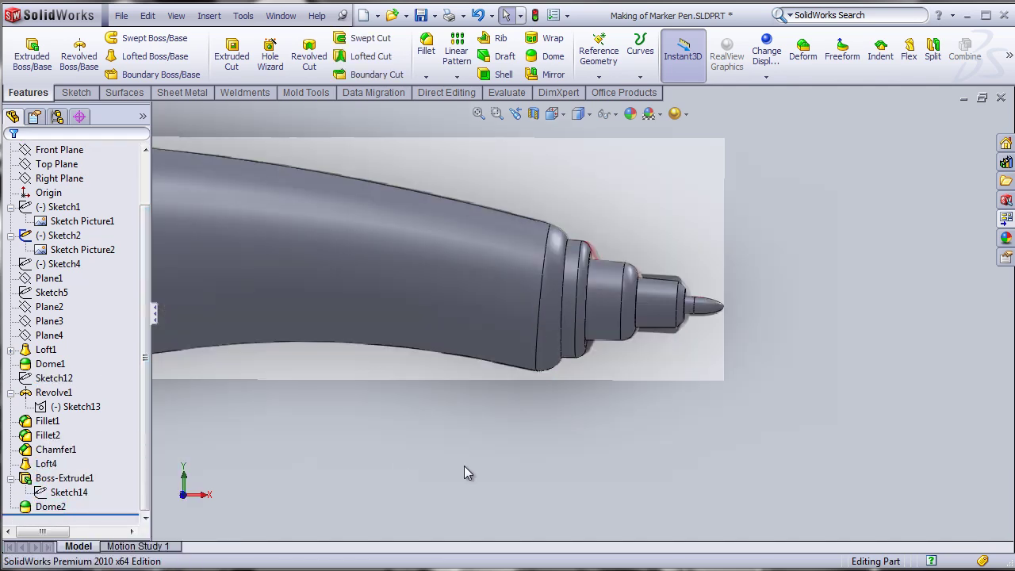
Step: Edit the loft between the body and the tip, setting its start constraint to Normal To Profile with a tangent length of 0.72
{"action": "middle_click_drag", "start_coordinate": [514, 446], "coordinate": [444, 446]}
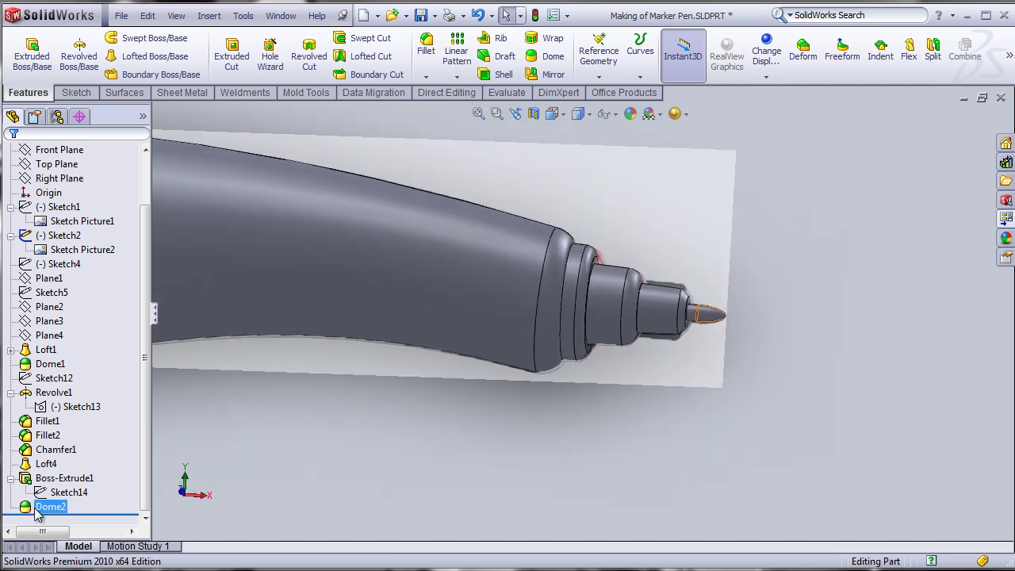
{"action": "left_click", "coordinate": [46, 464]}
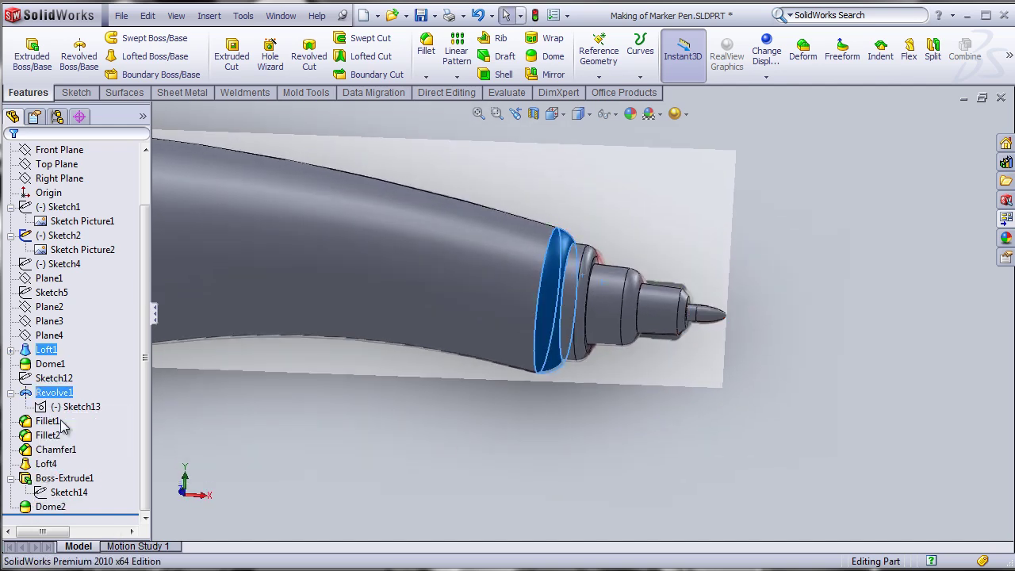
{"action": "left_click", "coordinate": [53, 422]}
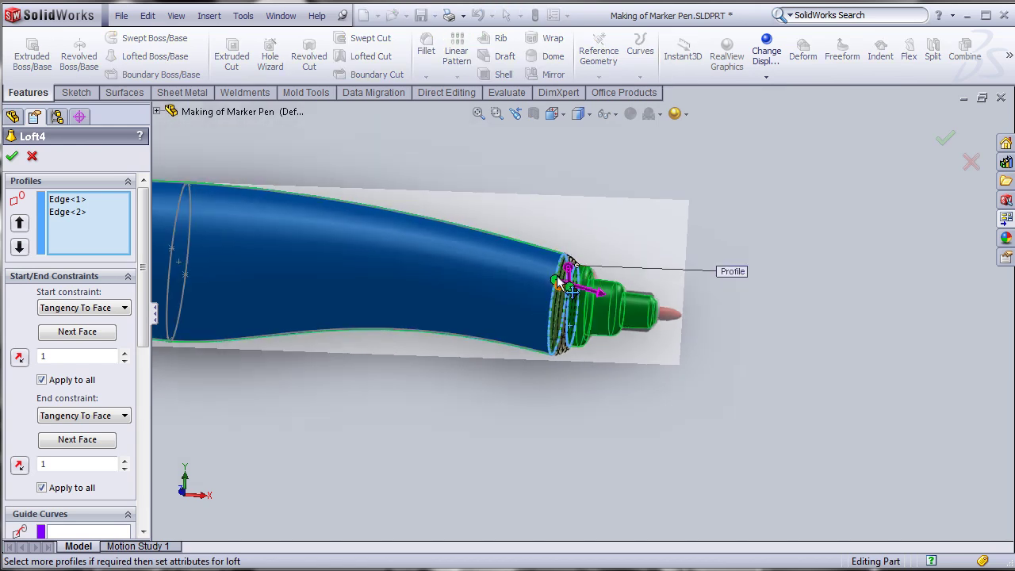
{"action": "scroll", "coordinate": [571, 347], "scroll_direction": "down", "scroll_amount": 2}
{"action": "scroll", "coordinate": [596, 303], "scroll_direction": "down", "scroll_amount": 3}
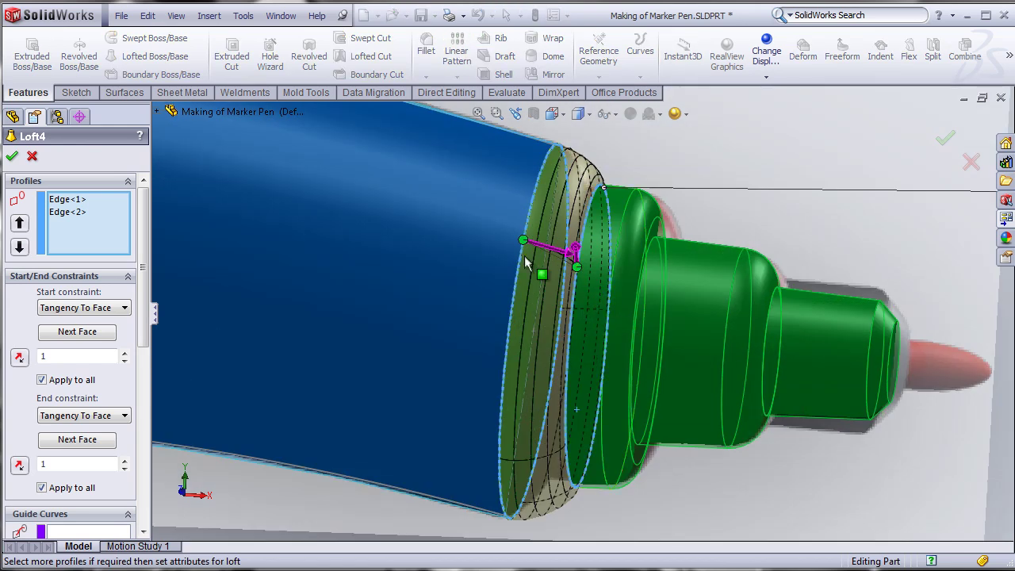
{"action": "scroll", "coordinate": [547, 318], "scroll_direction": "down", "scroll_amount": 2}
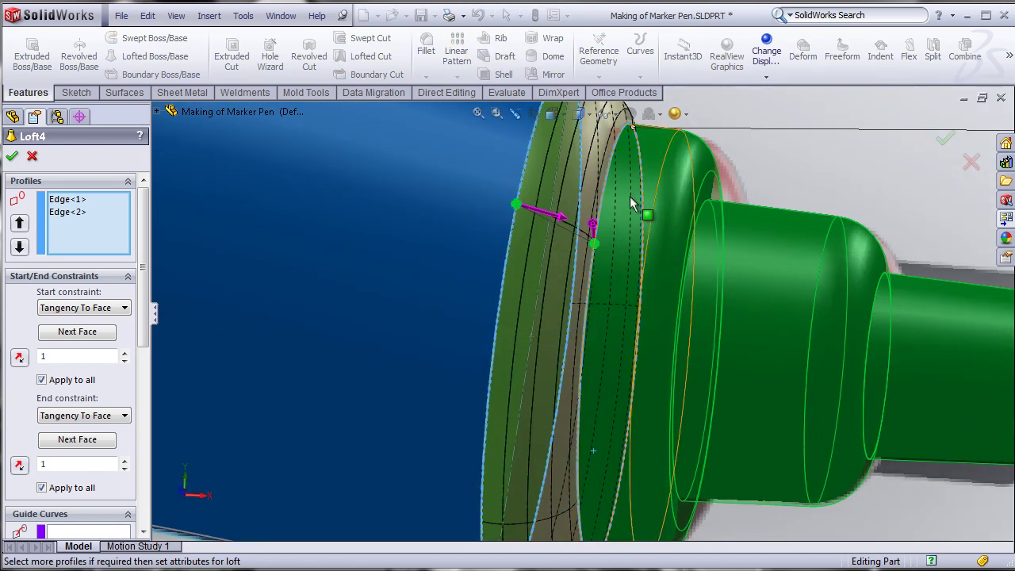
{"action": "scroll", "coordinate": [632, 231], "scroll_direction": "down", "scroll_amount": 1}
{"action": "middle_click_drag", "start_coordinate": [632, 231], "coordinate": [612, 355]}
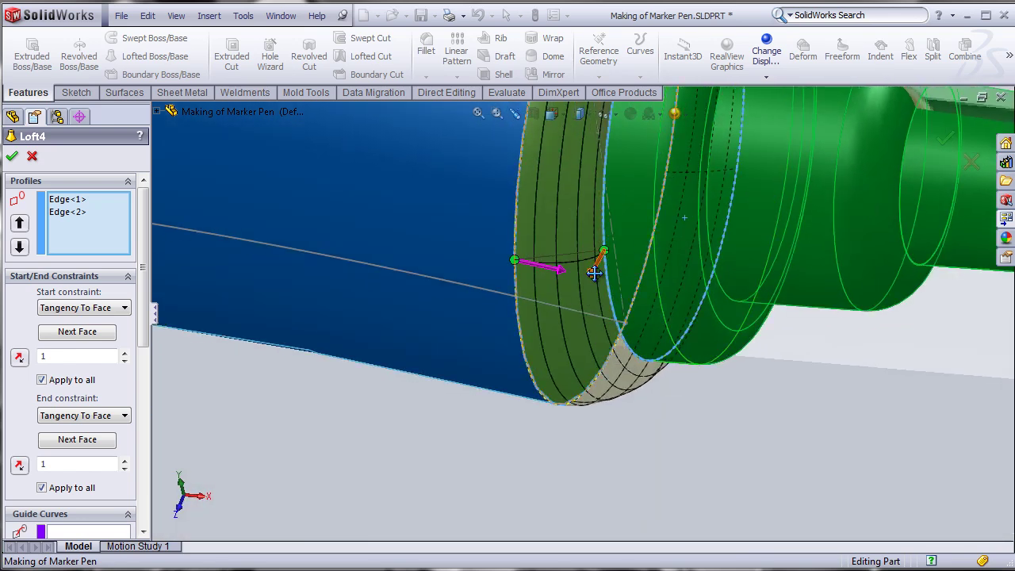
{"action": "left_click_drag", "start_coordinate": [594, 273], "coordinate": [368, 353]}
Step: Set the loft's end constraint to Normal To Profile with a tangent length of about 0.48 and accept the loft
{"action": "left_click", "coordinate": [127, 414]}
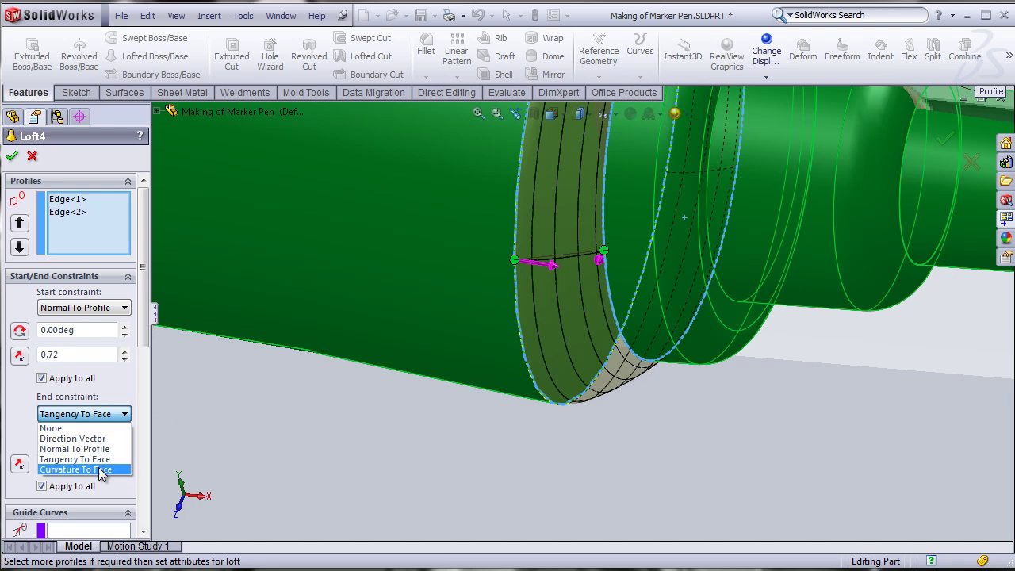
{"action": "left_click", "coordinate": [103, 450]}
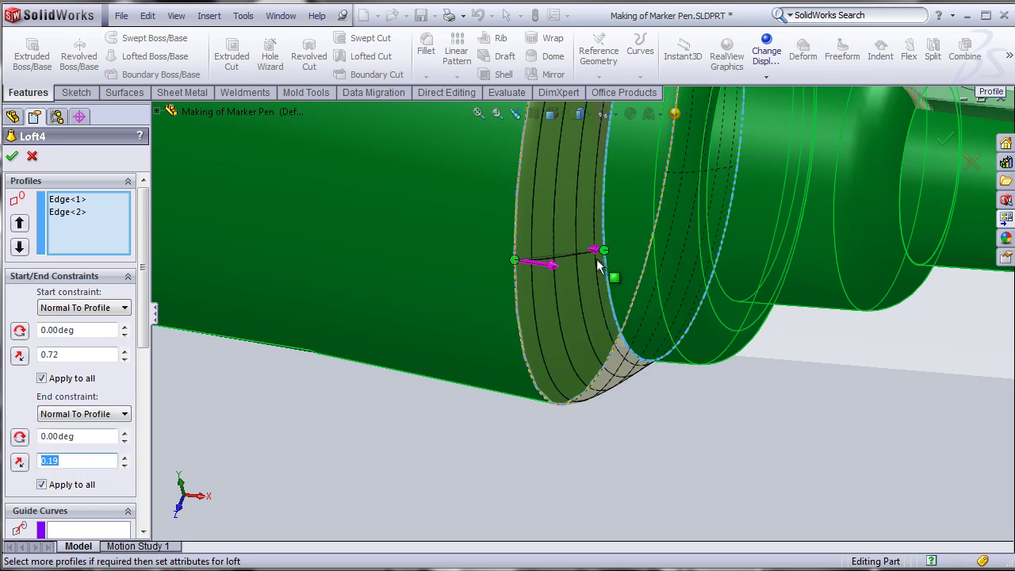
{"action": "left_click_drag", "start_coordinate": [591, 251], "coordinate": [582, 251]}
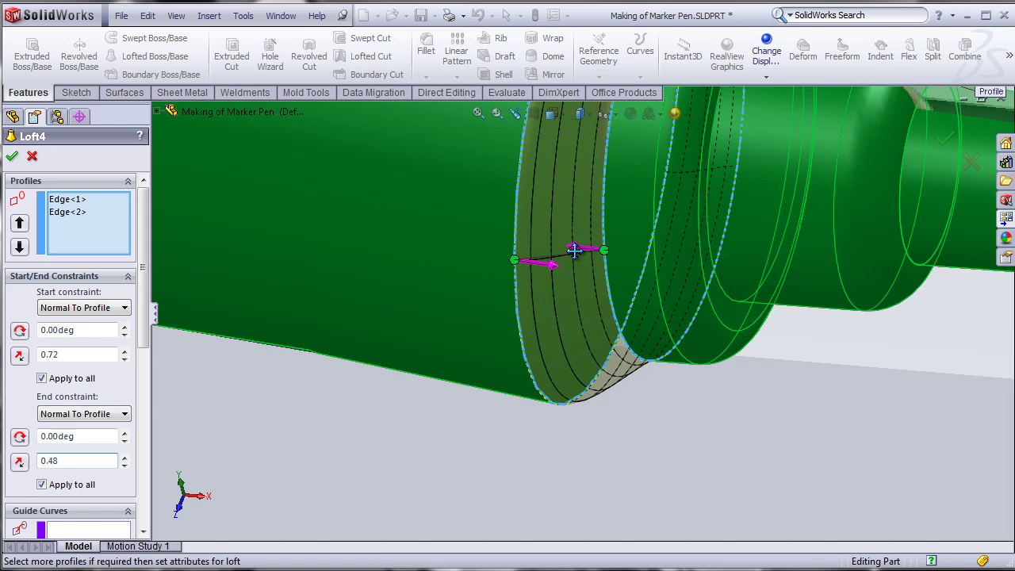
{"action": "left_click", "coordinate": [13, 157]}
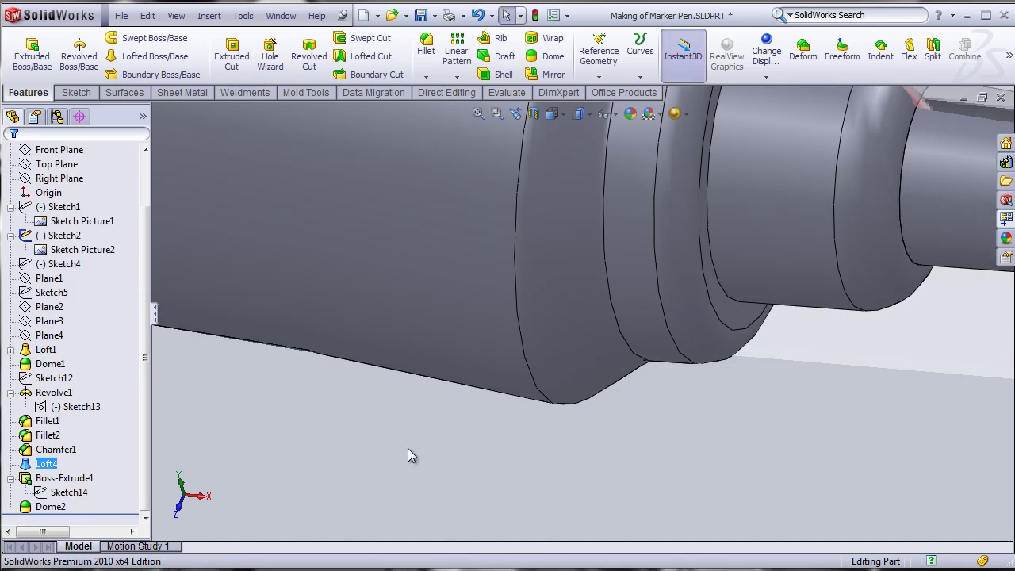
Step: Hide Sketch2 with its reference picture and inspect the reshaped transition between the body and the tip
{"action": "scroll", "coordinate": [510, 253], "scroll_direction": "up", "scroll_amount": 5}
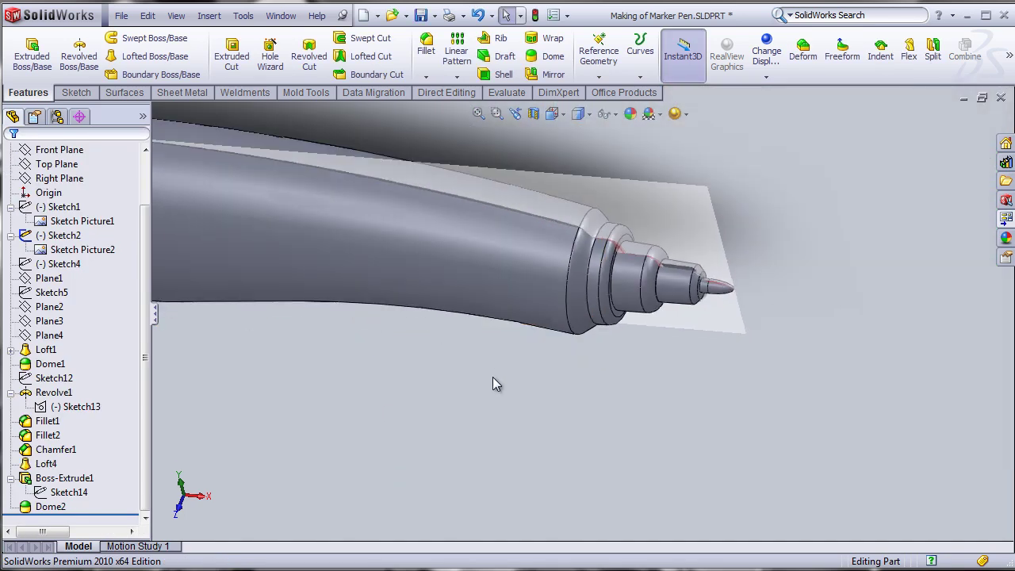
{"action": "left_click", "coordinate": [63, 234]}
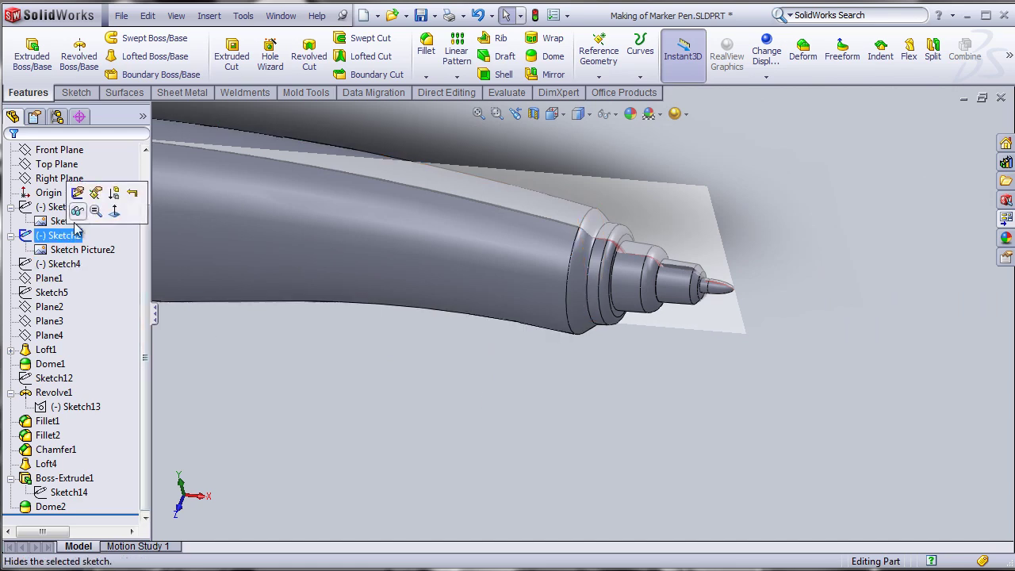
{"action": "left_click", "coordinate": [76, 193]}
{"action": "mouse_move", "coordinate": [395, 414]}
{"action": "middle_mouse_down"}
{"action": "mouse_move", "coordinate": [431, 351]}
{"action": "mouse_move", "coordinate": [399, 433]}
{"action": "middle_mouse_up"}
{"action": "middle_click_drag", "start_coordinate": [501, 428], "coordinate": [449, 412]}
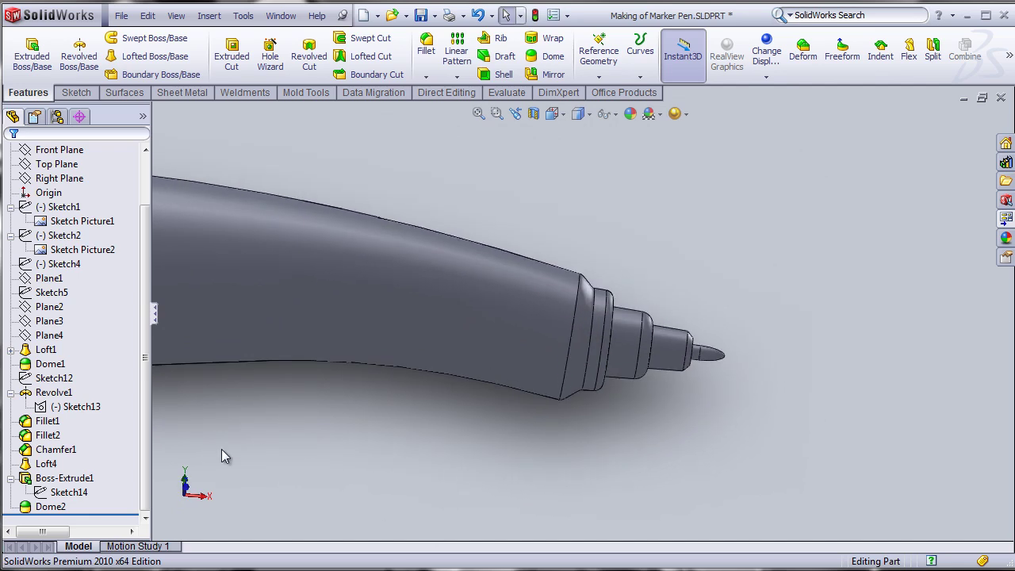
Step: Reopen the loft between the body and the tip, adjust its end tangent length to 0.49, and accept it
{"action": "left_click", "coordinate": [46, 465]}
{"action": "left_click", "coordinate": [58, 427]}
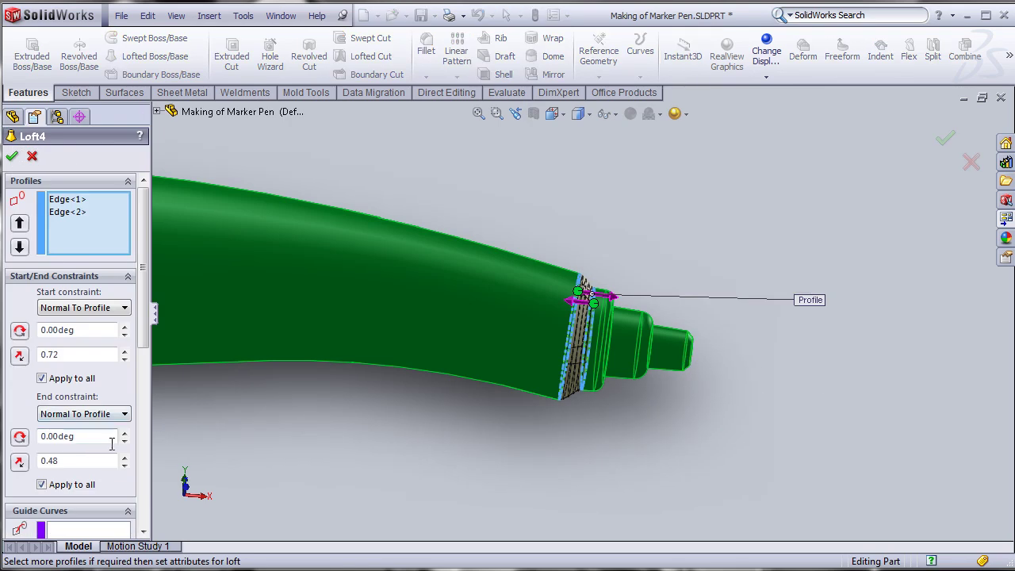
{"action": "left_click_drag", "start_coordinate": [568, 303], "coordinate": [566, 301]}
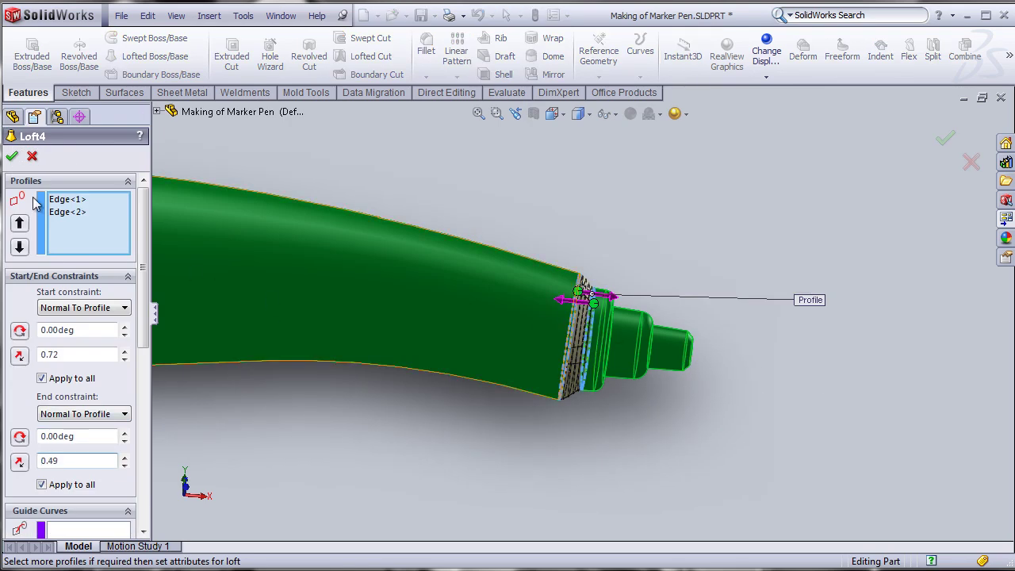
{"action": "key", "text": "Return"}
{"action": "middle_click_drag", "start_coordinate": [597, 404], "coordinate": [576, 322]}
{"action": "scroll", "coordinate": [576, 322], "scroll_direction": "down", "scroll_amount": 3}
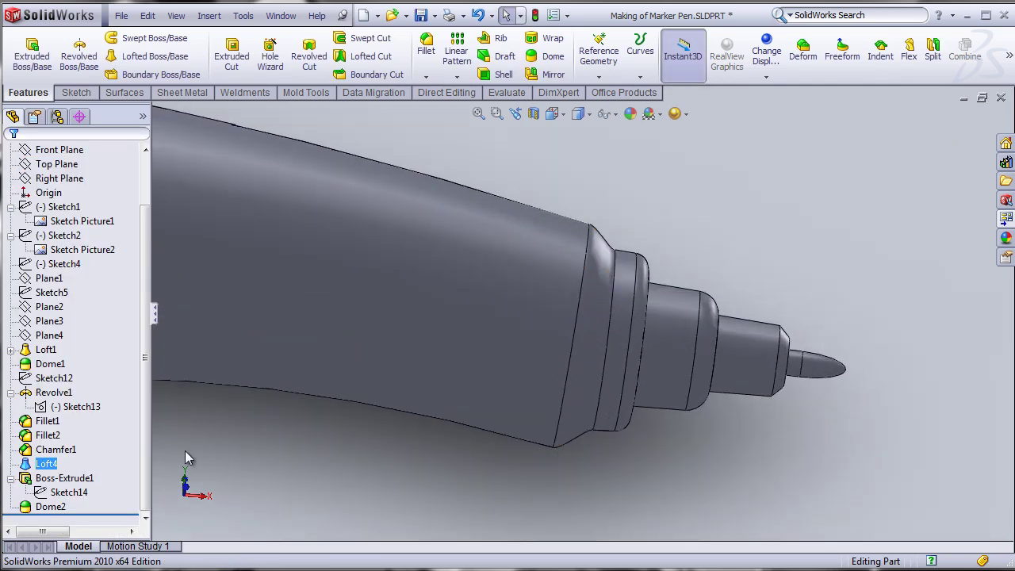
Step: Edit the transition loft again, increase its end tangent length to 1.1, and accept the change
{"action": "double_click", "coordinate": [47, 464]}
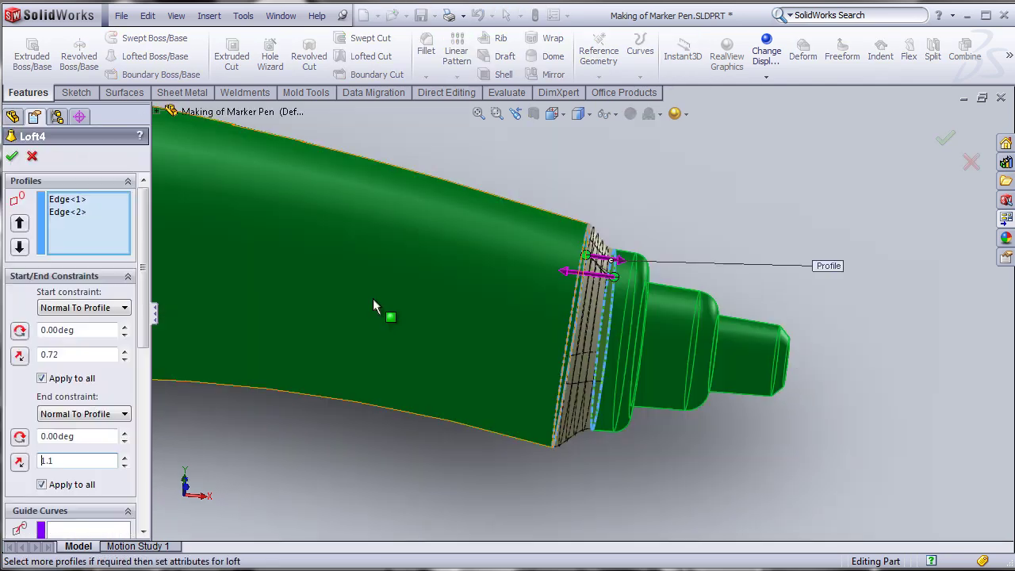
{"action": "left_click", "coordinate": [13, 158]}
{"action": "left_click", "coordinate": [555, 441]}
{"action": "scroll", "coordinate": [545, 418], "scroll_direction": "up", "scroll_amount": 4}
{"action": "middle_click_drag", "start_coordinate": [457, 389], "coordinate": [480, 392]}
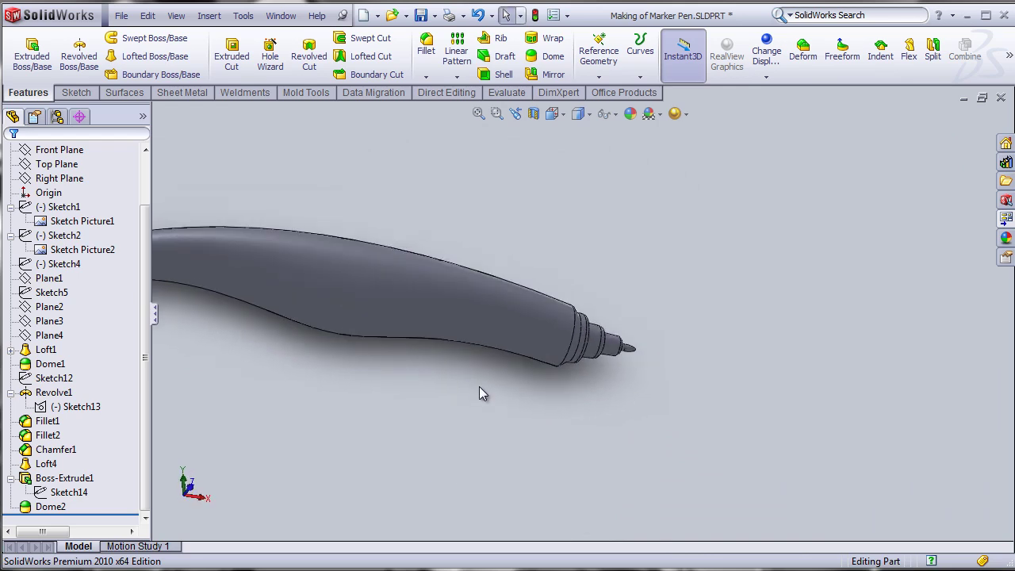
Step: Switch to the front view and show Sketch2 with its reference picture
{"action": "key", "text": "ctrl+1"}
{"action": "left_click", "coordinate": [55, 236]}
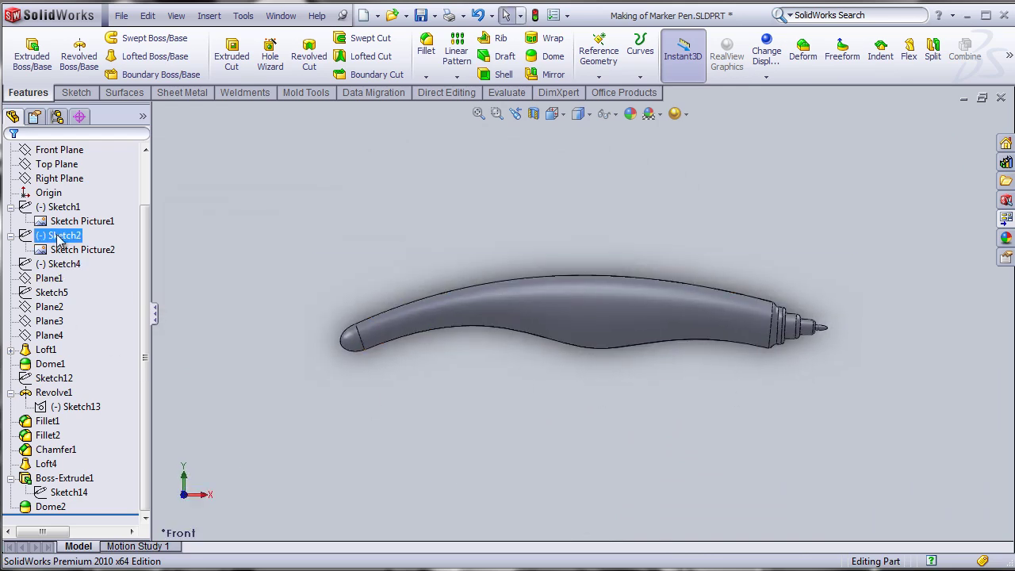
{"action": "left_click", "coordinate": [73, 200]}
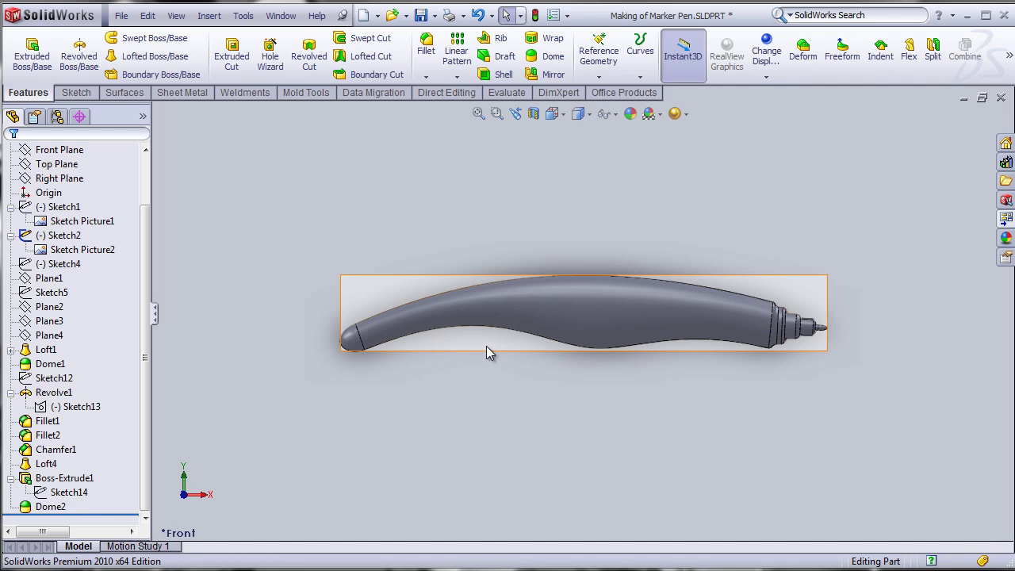
Step: Change the model's display style to wireframe so the reference picture shows through the pen body
{"action": "left_click", "coordinate": [566, 330]}
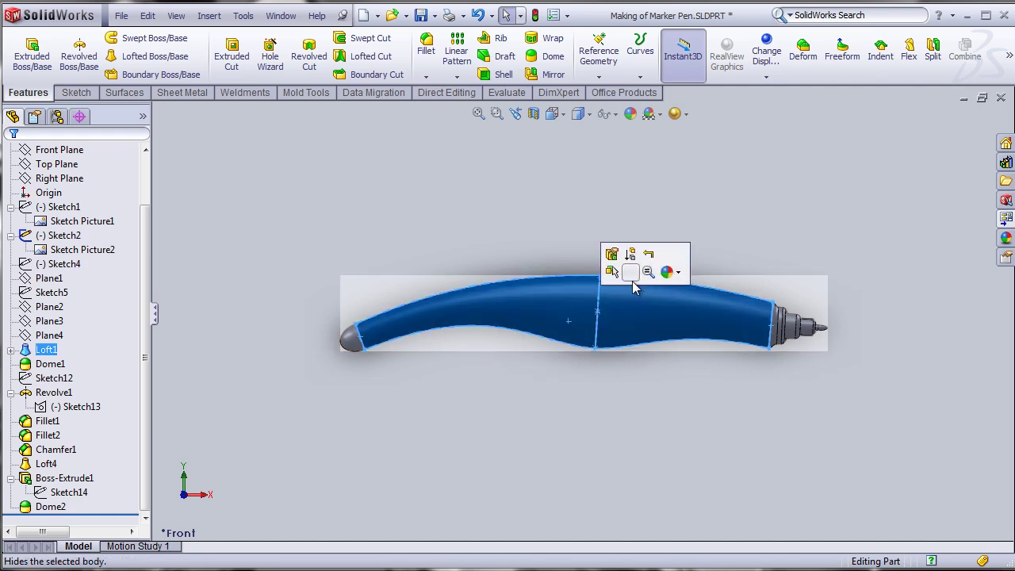
{"action": "left_click", "coordinate": [586, 116]}
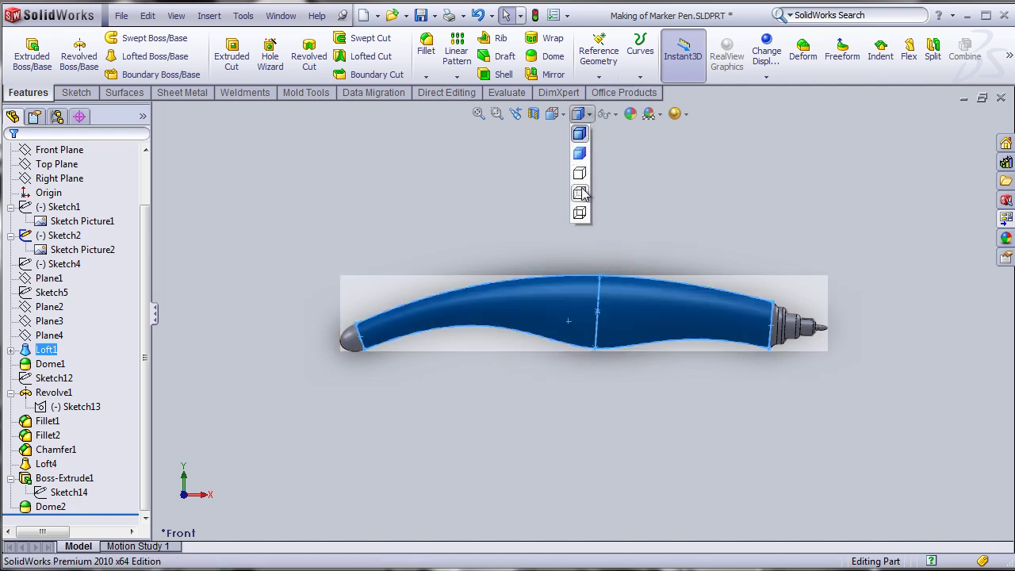
{"action": "left_click", "coordinate": [585, 190]}
{"action": "left_click", "coordinate": [677, 244]}
{"action": "scroll", "coordinate": [596, 334], "scroll_direction": "down", "scroll_amount": 3}
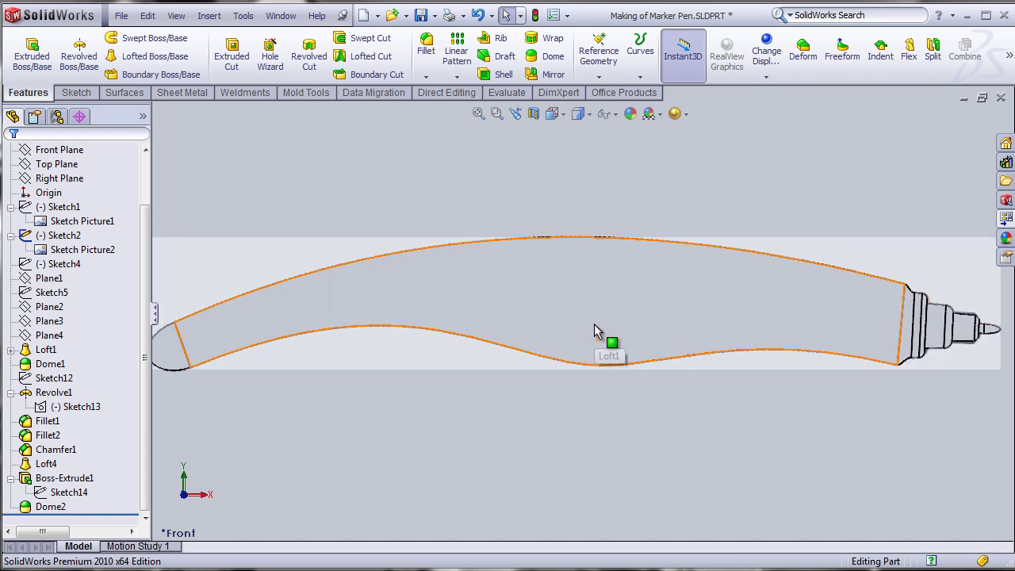
{"action": "scroll", "coordinate": [381, 324], "scroll_direction": "up", "scroll_amount": 2}
{"action": "left_click", "coordinate": [383, 266]}
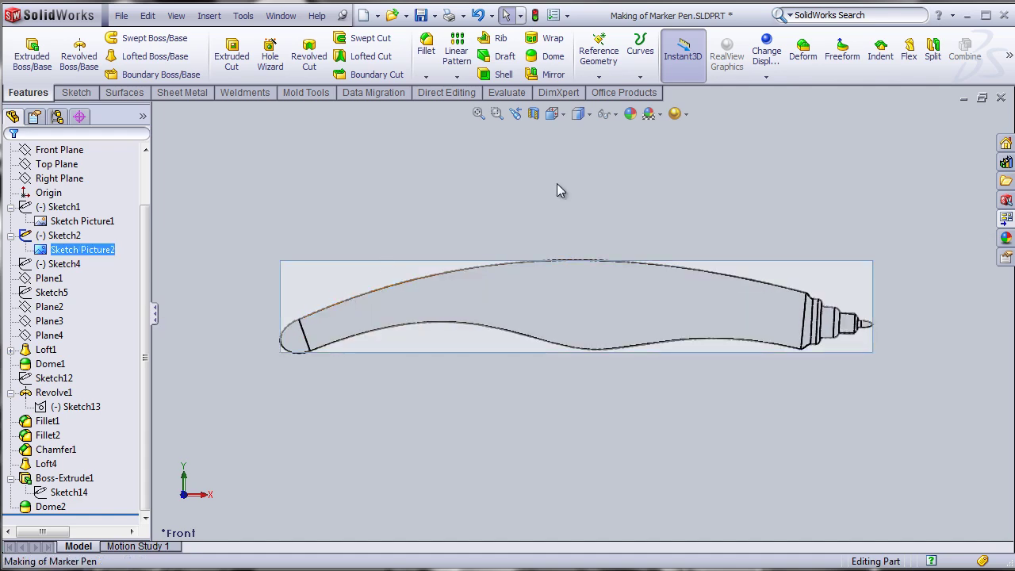
{"action": "left_click", "coordinate": [585, 114]}
{"action": "left_click", "coordinate": [584, 208]}
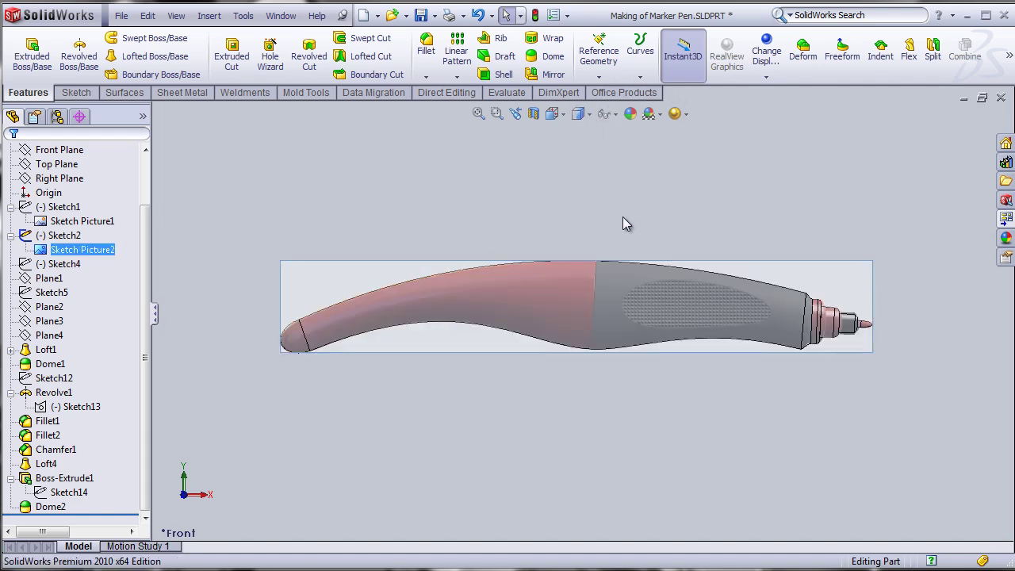
{"action": "left_click", "coordinate": [609, 232]}
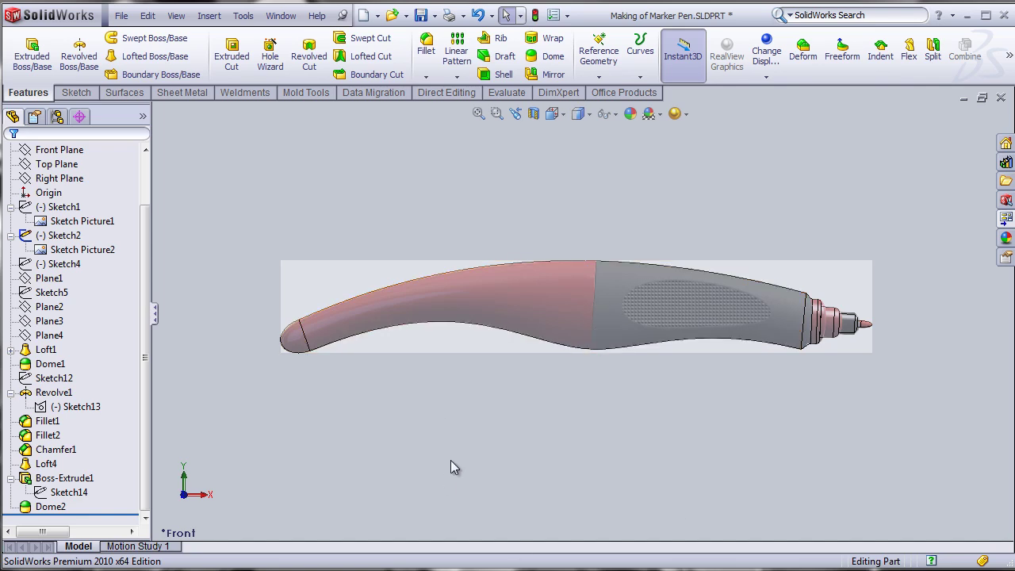
Step: Start a new sketch on the Front Plane and show Sketch4 with its section lines
{"action": "left_click", "coordinate": [49, 293]}
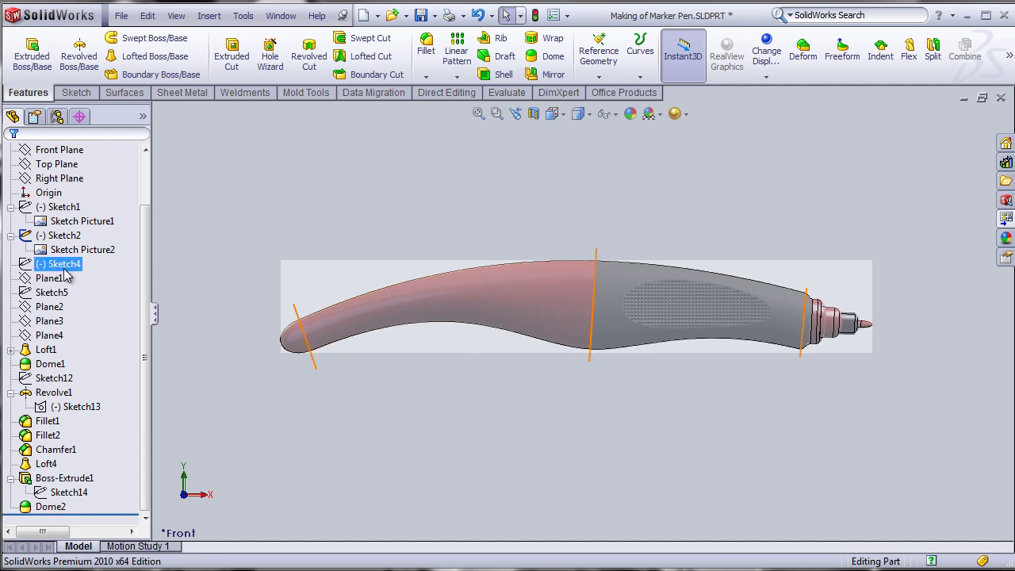
{"action": "left_click", "coordinate": [58, 180]}
{"action": "left_click", "coordinate": [59, 150]}
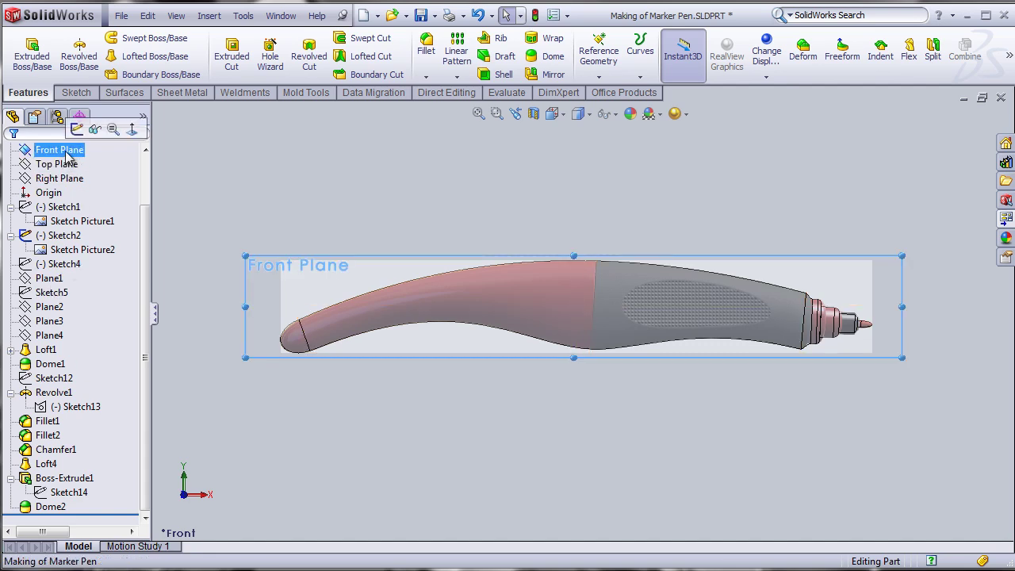
{"action": "left_click", "coordinate": [78, 130]}
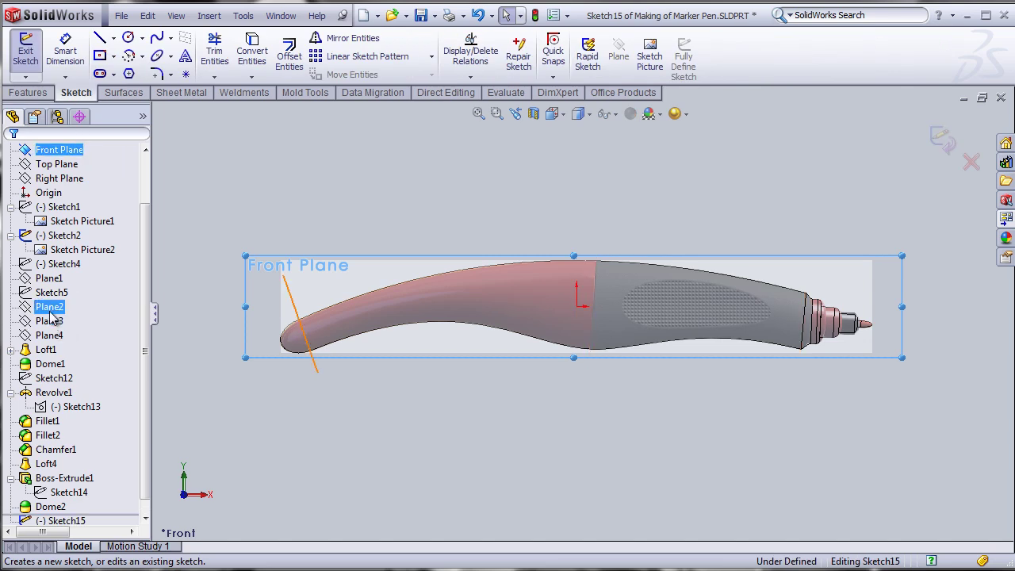
{"action": "right_click", "coordinate": [65, 273]}
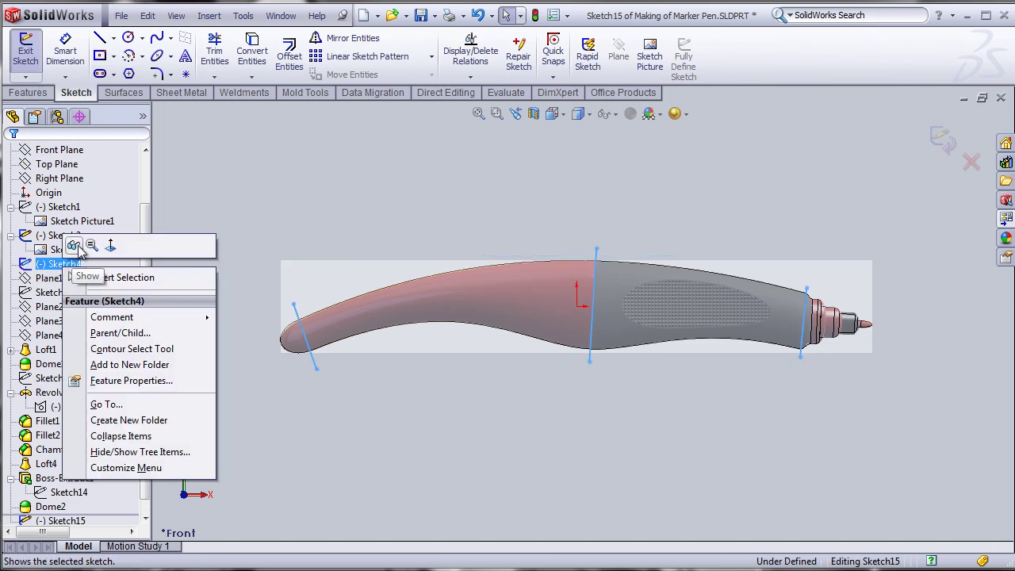
{"action": "left_click", "coordinate": [82, 251]}
Step: Convert Sketch4's middle section line into the new sketch and finish the sketch
{"action": "left_click", "coordinate": [593, 326]}
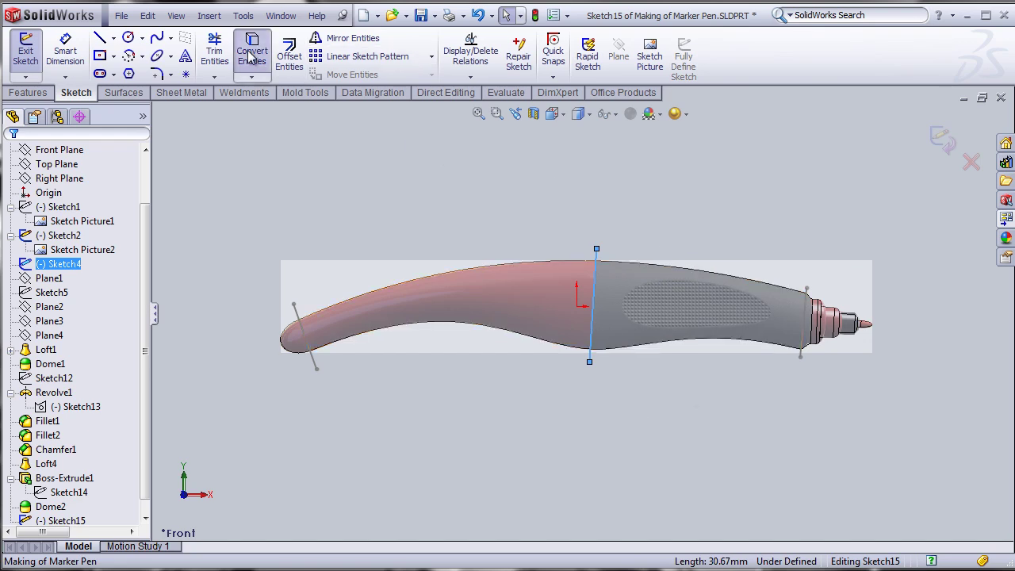
{"action": "left_click", "coordinate": [252, 51]}
{"action": "left_click", "coordinate": [13, 159]}
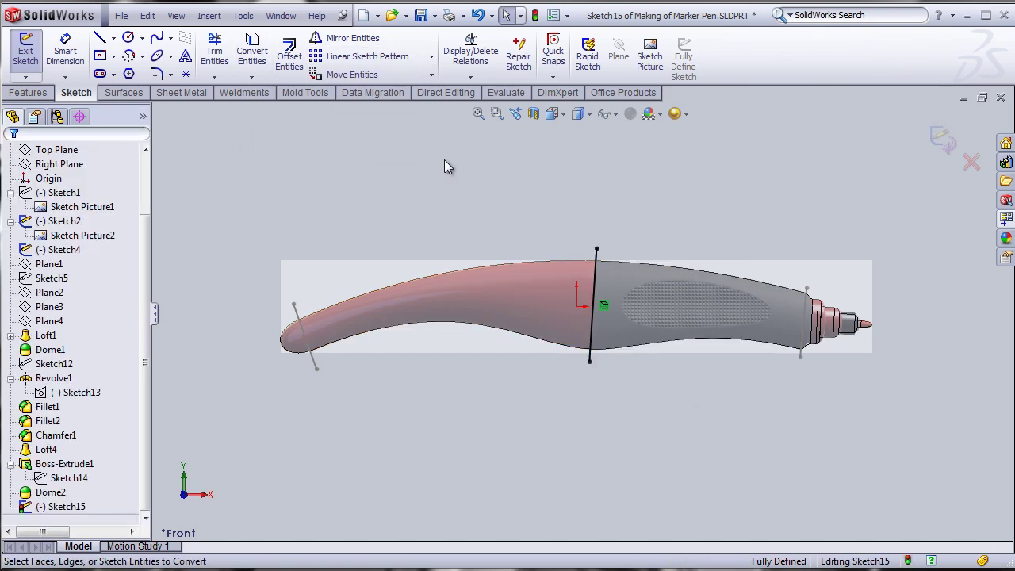
{"action": "left_click", "coordinate": [944, 141]}
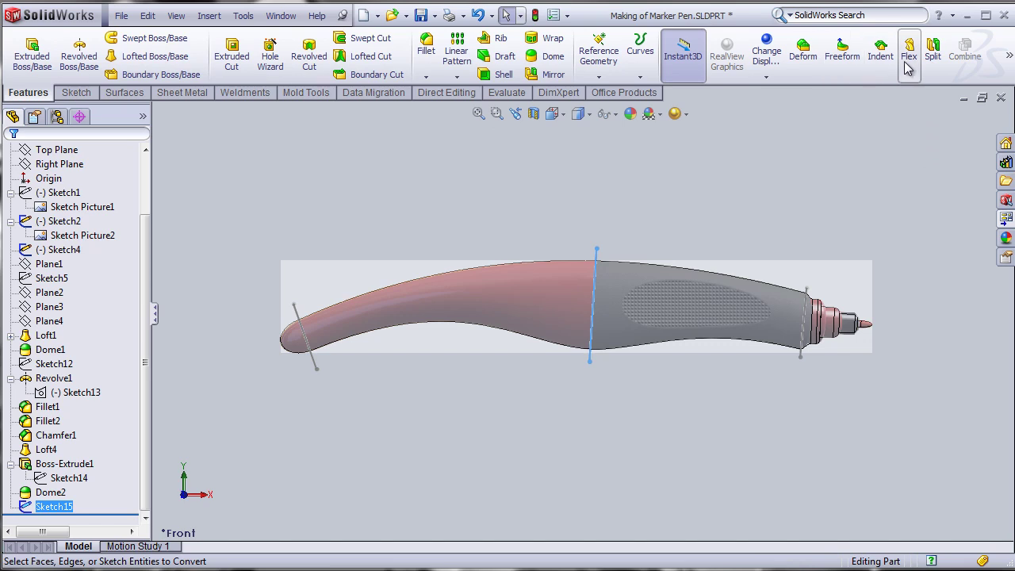
Step: Split the pen along the converted line, keeping both resulting bodies without consuming the cut bodies
{"action": "left_click", "coordinate": [933, 56]}
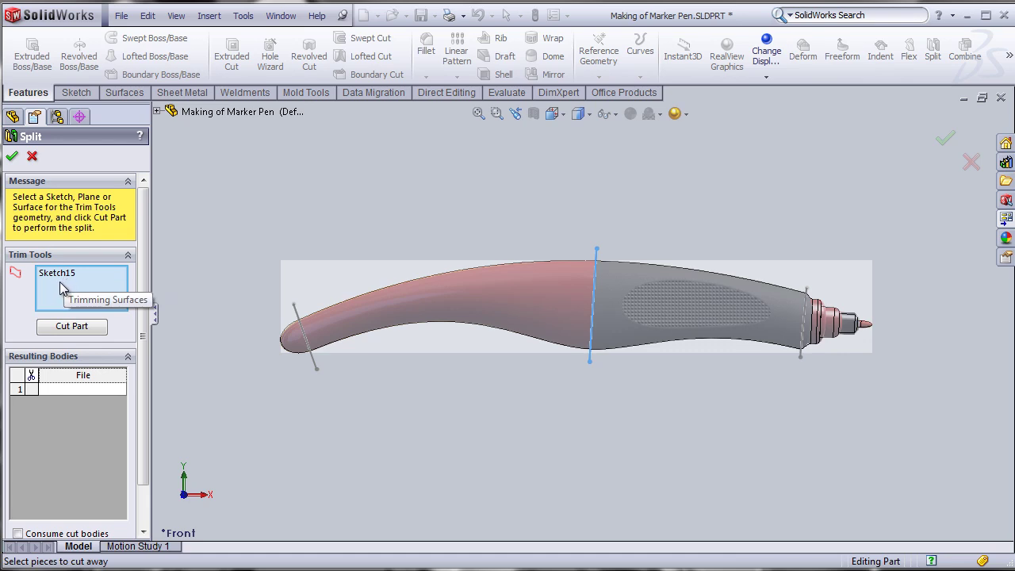
{"action": "left_click", "coordinate": [79, 331]}
{"action": "scroll", "coordinate": [145, 274], "scroll_direction": "down", "scroll_amount": 1}
{"action": "left_click_drag", "start_coordinate": [145, 273], "coordinate": [147, 334]}
{"action": "left_click", "coordinate": [32, 317]}
{"action": "left_click", "coordinate": [32, 330]}
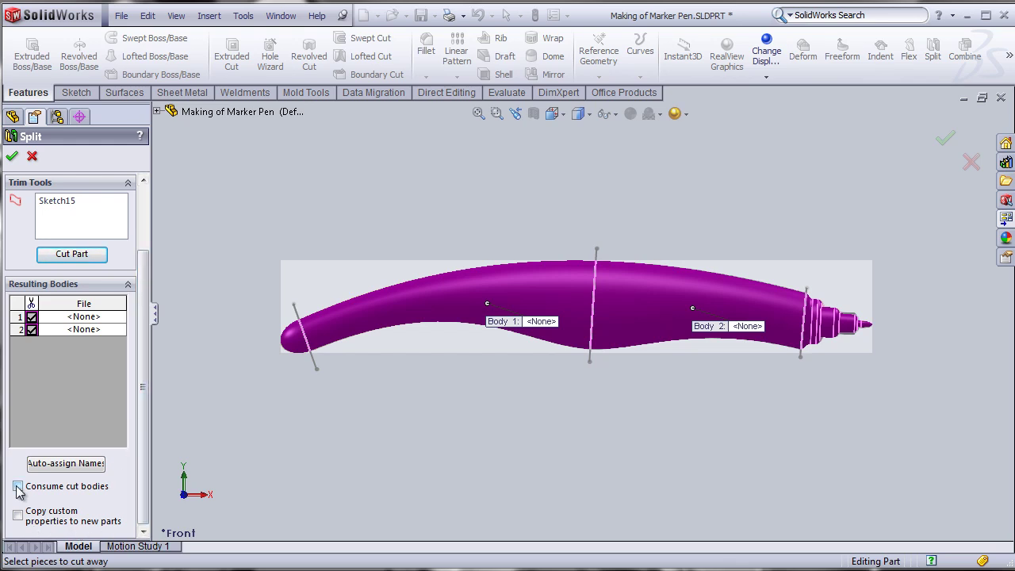
{"action": "left_click", "coordinate": [12, 158]}
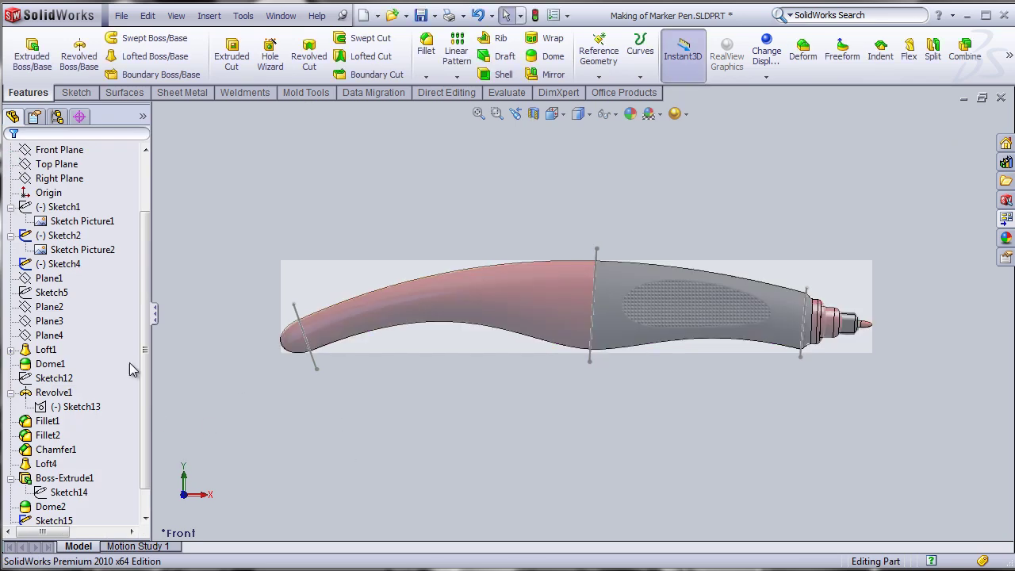
Step: Hide Sketch4 and the reference picture's Sketch2, and set the display style to shaded with edges
{"action": "left_click", "coordinate": [59, 264]}
{"action": "right_click", "coordinate": [60, 264]}
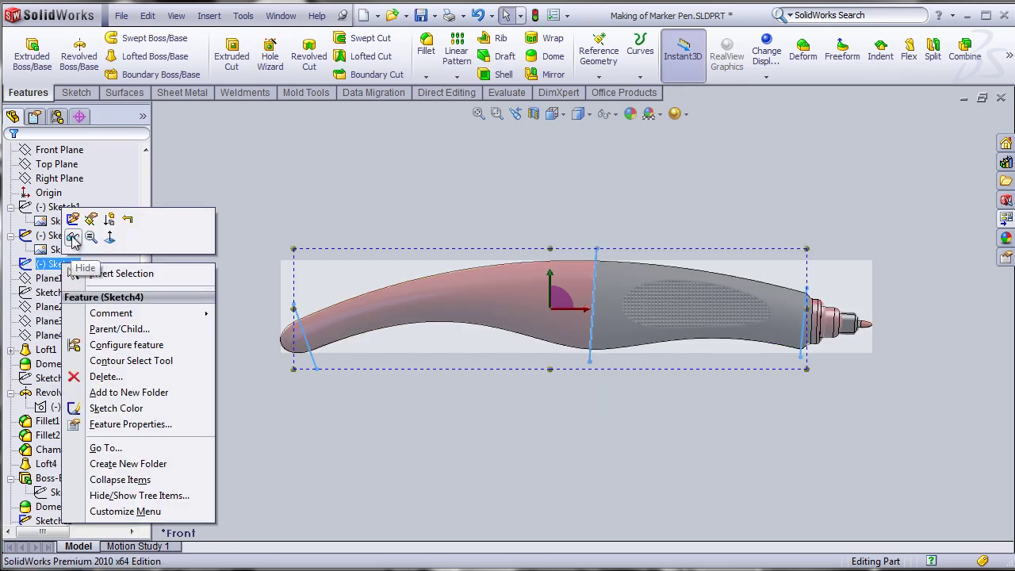
{"action": "left_click", "coordinate": [72, 239]}
{"action": "right_click", "coordinate": [58, 238]}
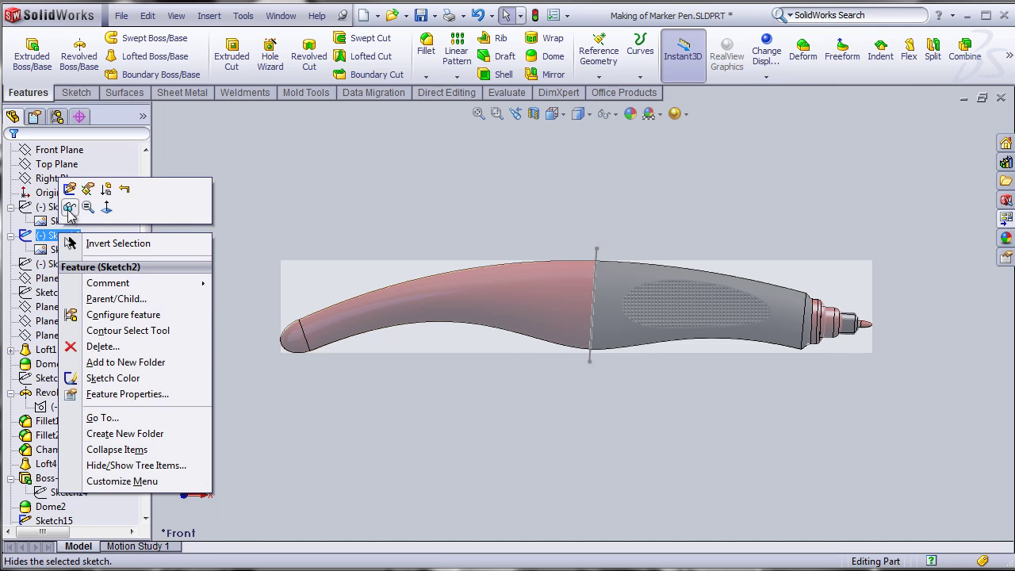
{"action": "left_click", "coordinate": [70, 208]}
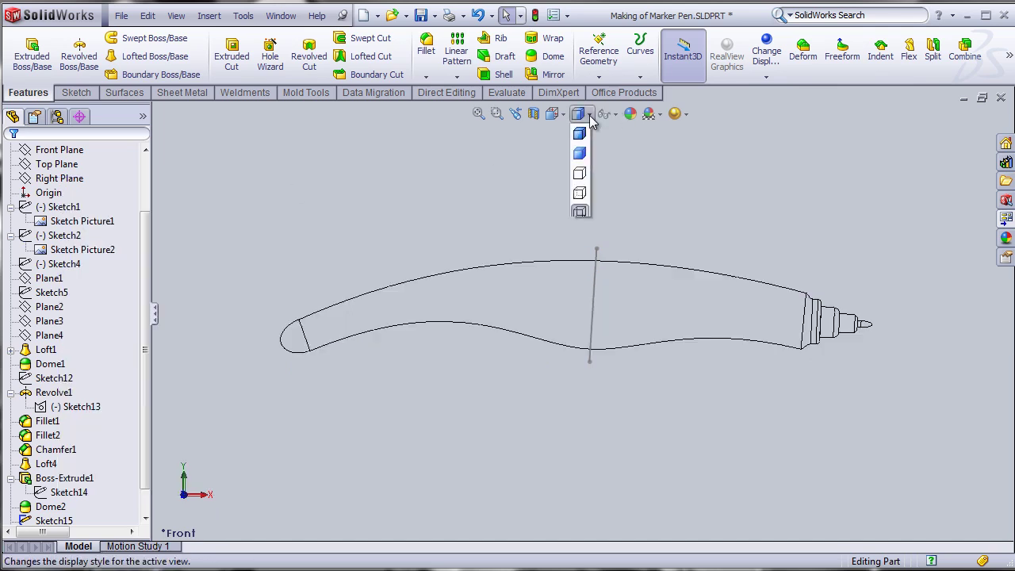
{"action": "left_click", "coordinate": [580, 135]}
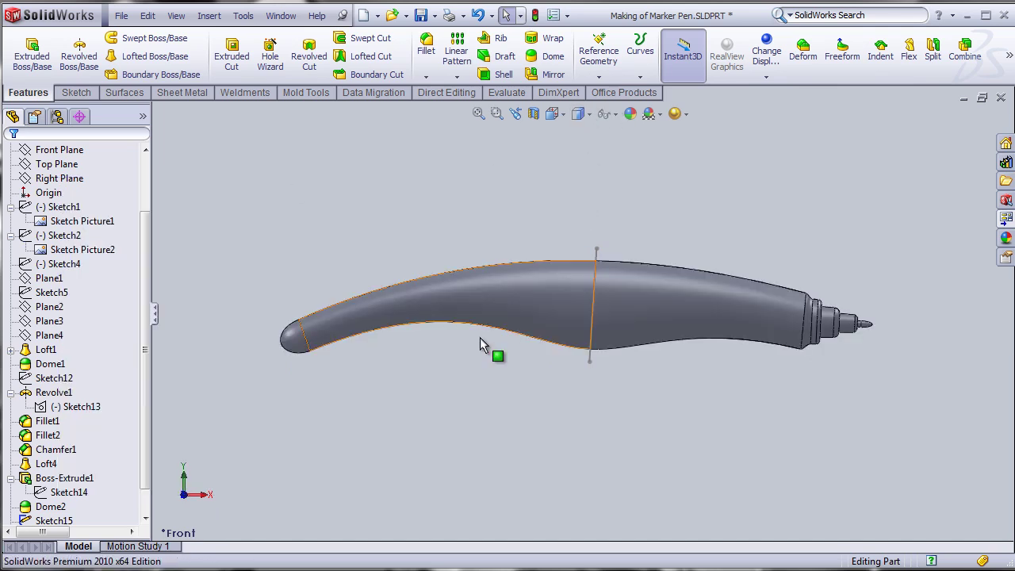
Step: Hide Sketch15, which holds the line used for the split
{"action": "scroll", "coordinate": [148, 411], "scroll_direction": "down", "scroll_amount": 1}
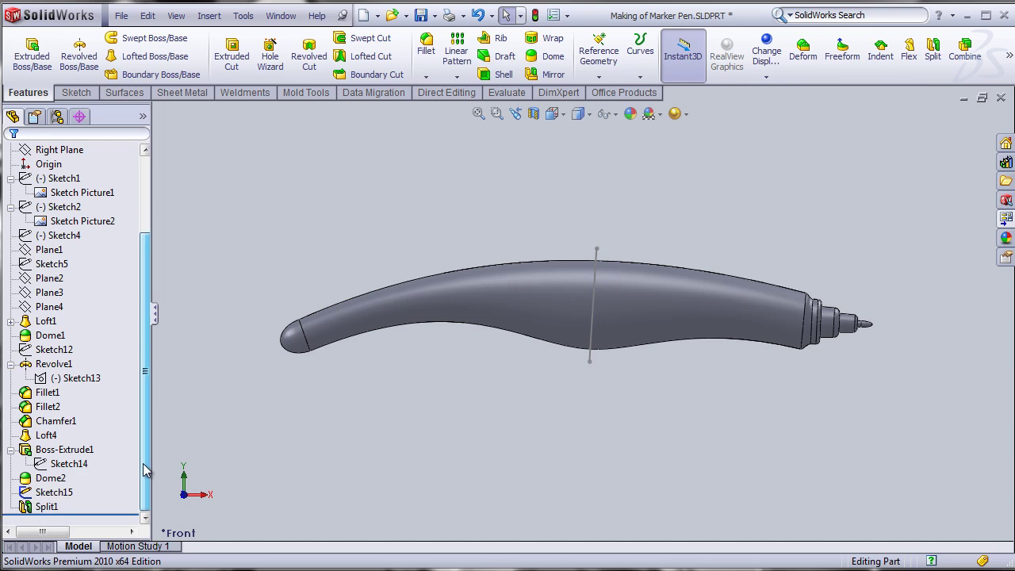
{"action": "right_click", "coordinate": [56, 492]}
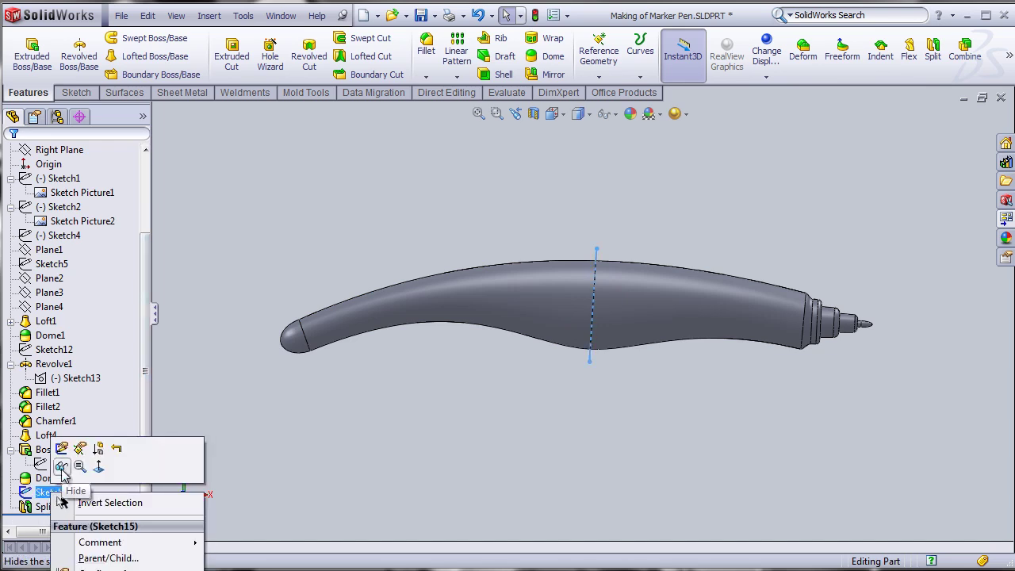
{"action": "left_click", "coordinate": [62, 467]}
Step: Hide the front body of the pen that carries the tip
{"action": "scroll", "coordinate": [640, 305], "scroll_direction": "down", "scroll_amount": 3}
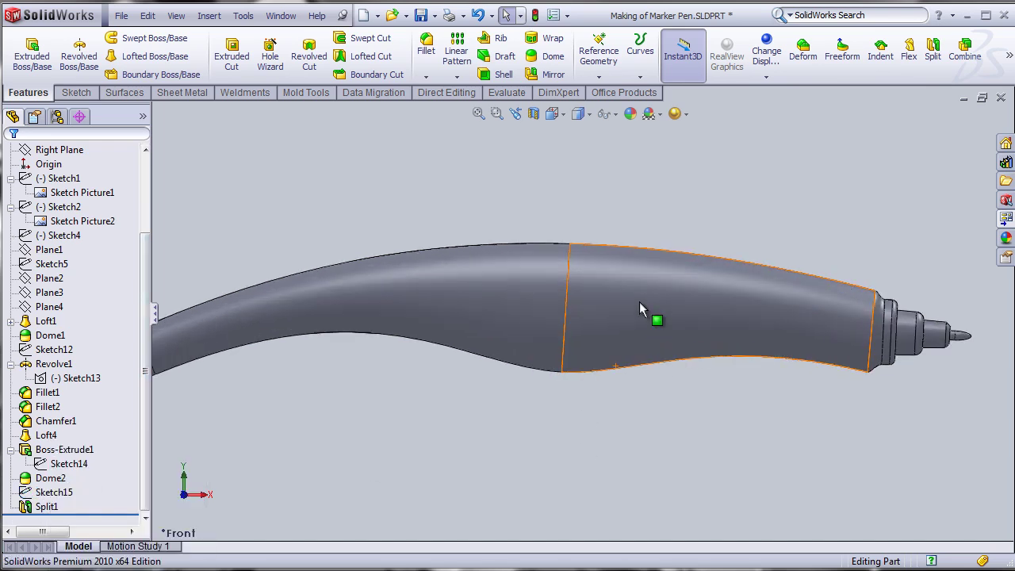
{"action": "right_click", "coordinate": [644, 321]}
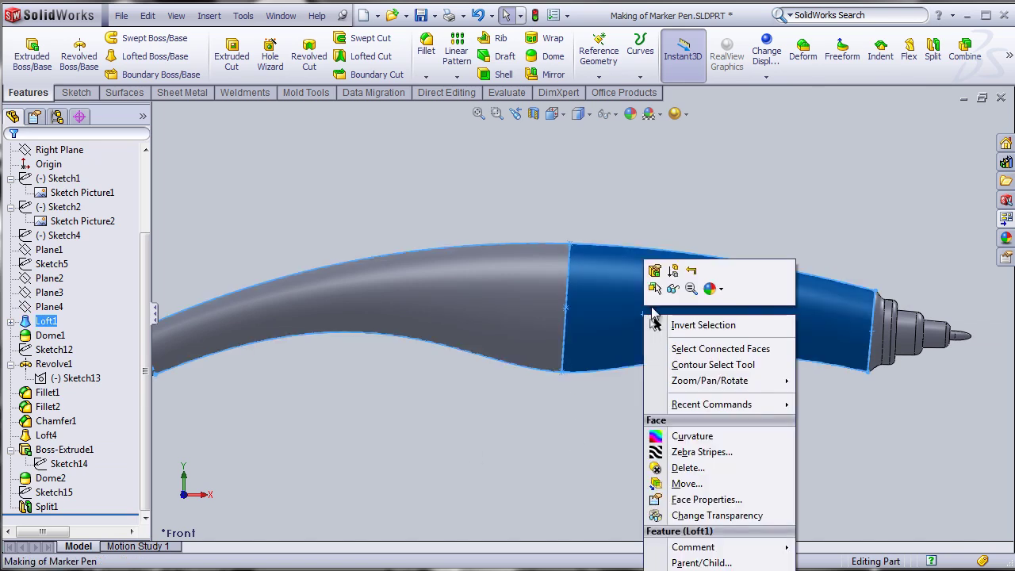
{"action": "left_click", "coordinate": [679, 297]}
Step: Fillet the edge of the rear body's cut face with a 0.2 mm constant radius
{"action": "middle_click_drag", "start_coordinate": [576, 448], "coordinate": [544, 445]}
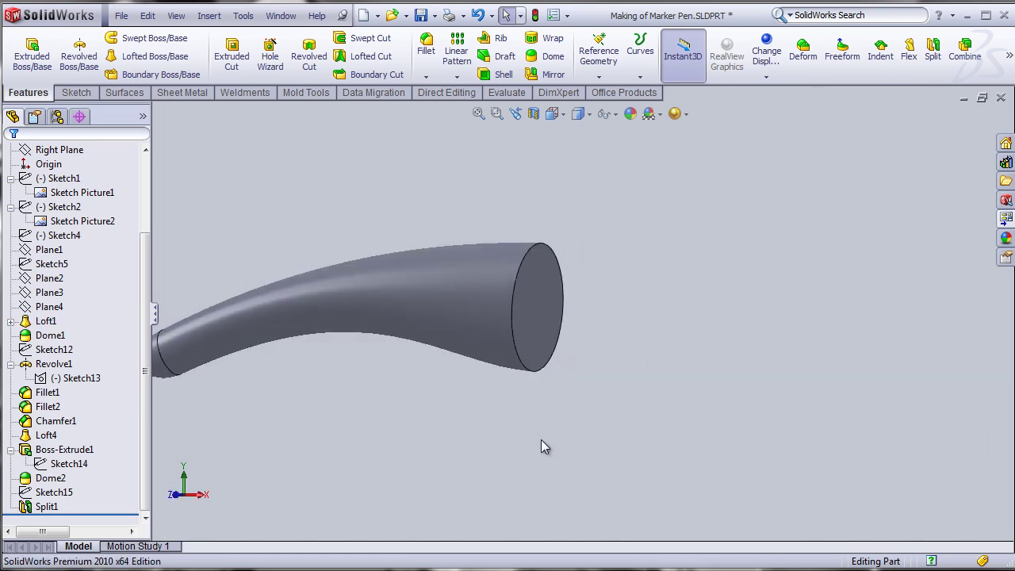
{"action": "left_click", "coordinate": [426, 47]}
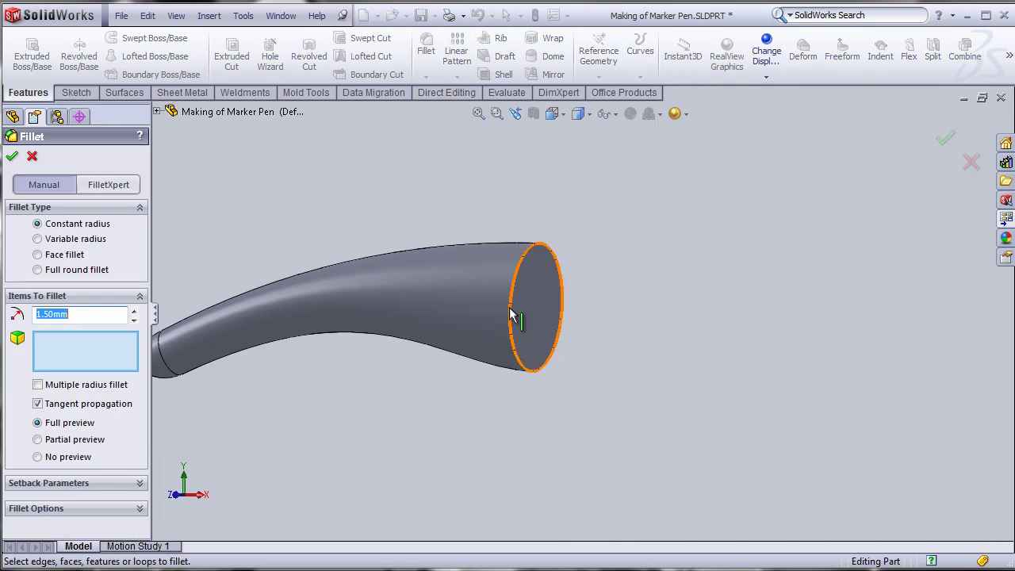
{"action": "left_click", "coordinate": [508, 306]}
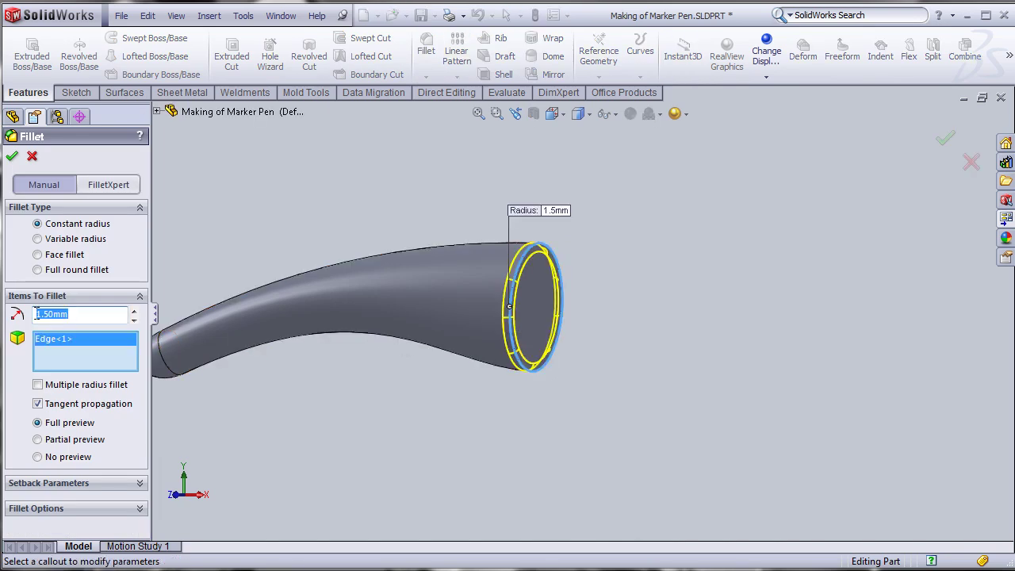
{"action": "key", "text": "BackSpace"}
{"action": "type", "text": ".2"}
{"action": "key", "text": "Return"}
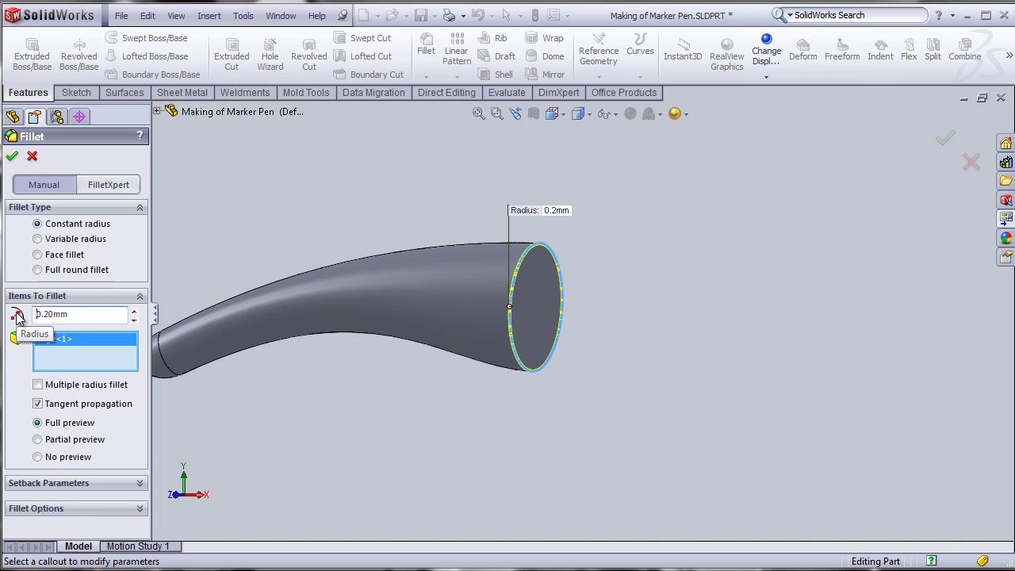
{"action": "left_click", "coordinate": [11, 156]}
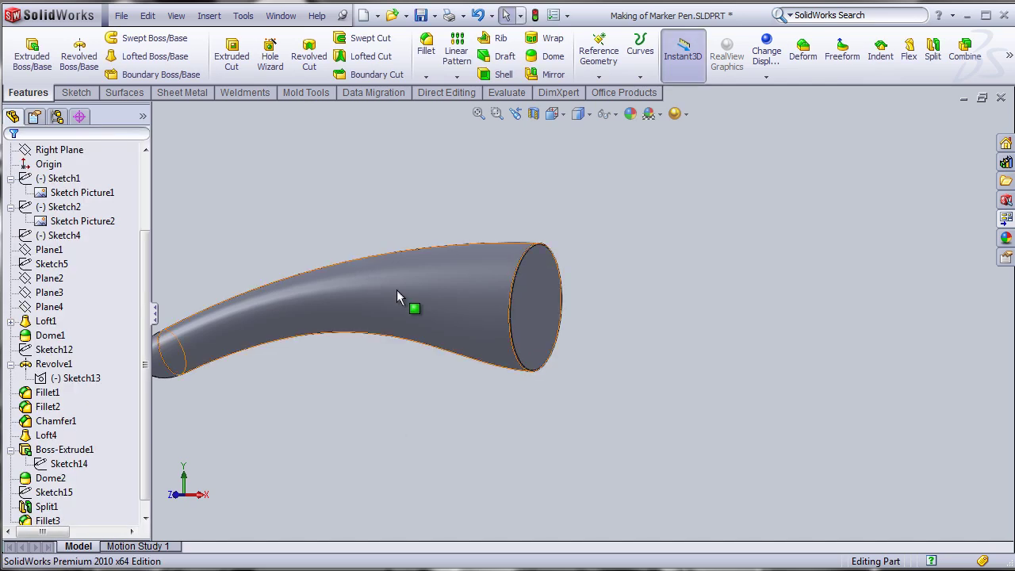
Step: Show the front body of the pen again and hide the rear body
{"action": "left_click_drag", "start_coordinate": [145, 283], "coordinate": [145, 225]}
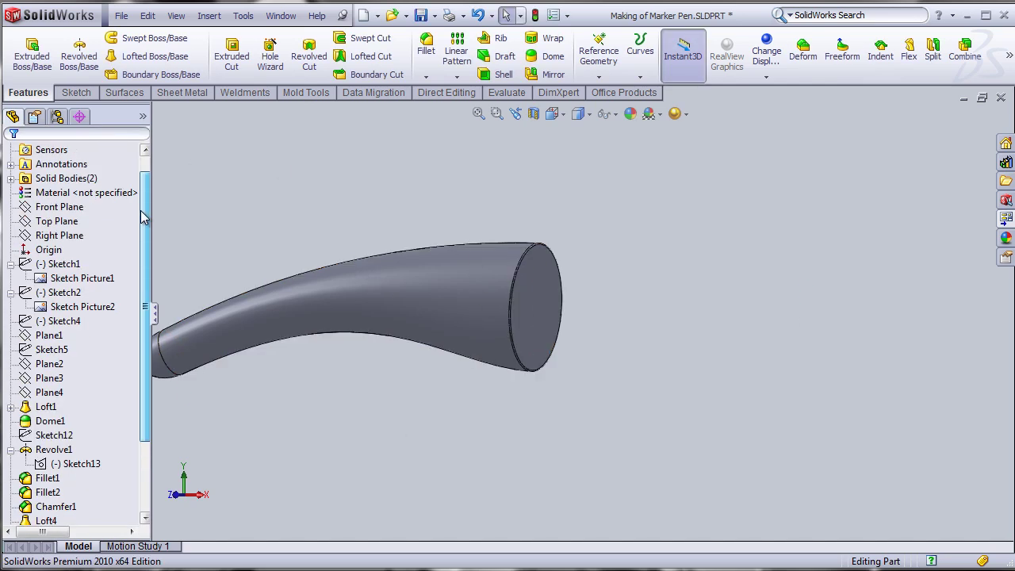
{"action": "left_click", "coordinate": [11, 178]}
{"action": "right_click", "coordinate": [63, 208]}
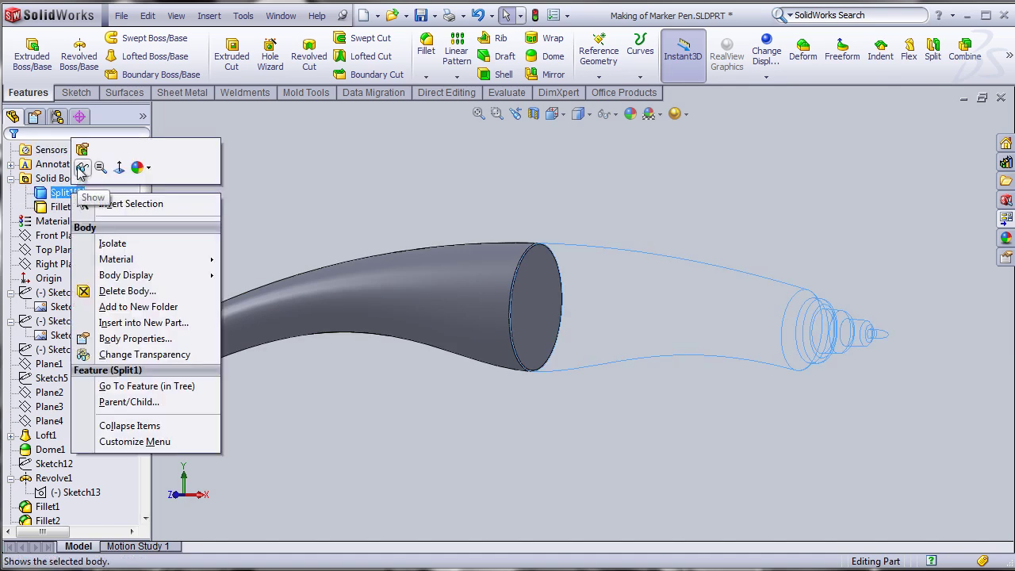
{"action": "left_click", "coordinate": [82, 167]}
{"action": "right_click", "coordinate": [67, 216]}
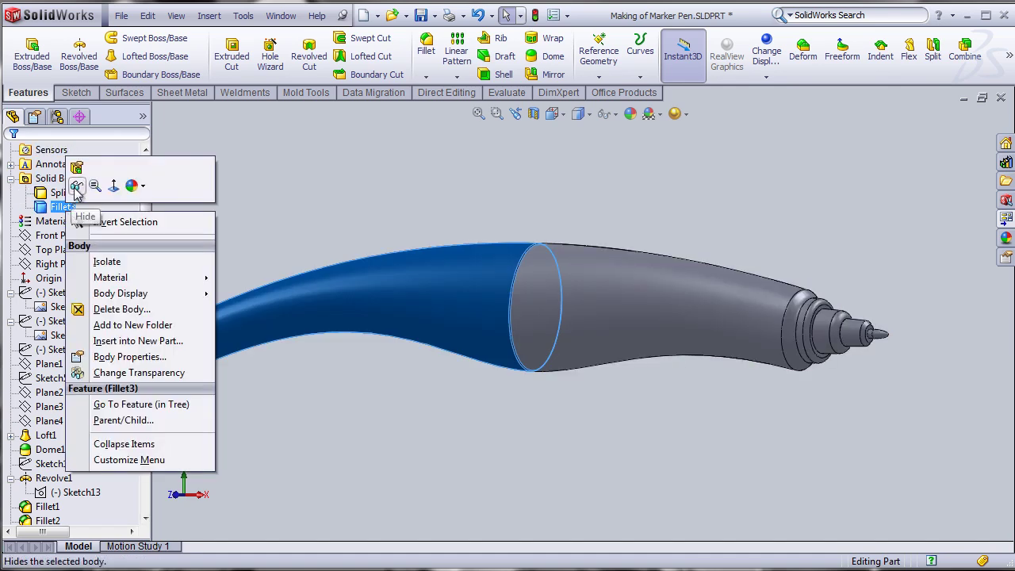
{"action": "left_click", "coordinate": [79, 177]}
Step: Fillet the edge of the front body's cut face with a constant radius of 0.3 mm
{"action": "middle_click_drag", "start_coordinate": [418, 197], "coordinate": [594, 254]}
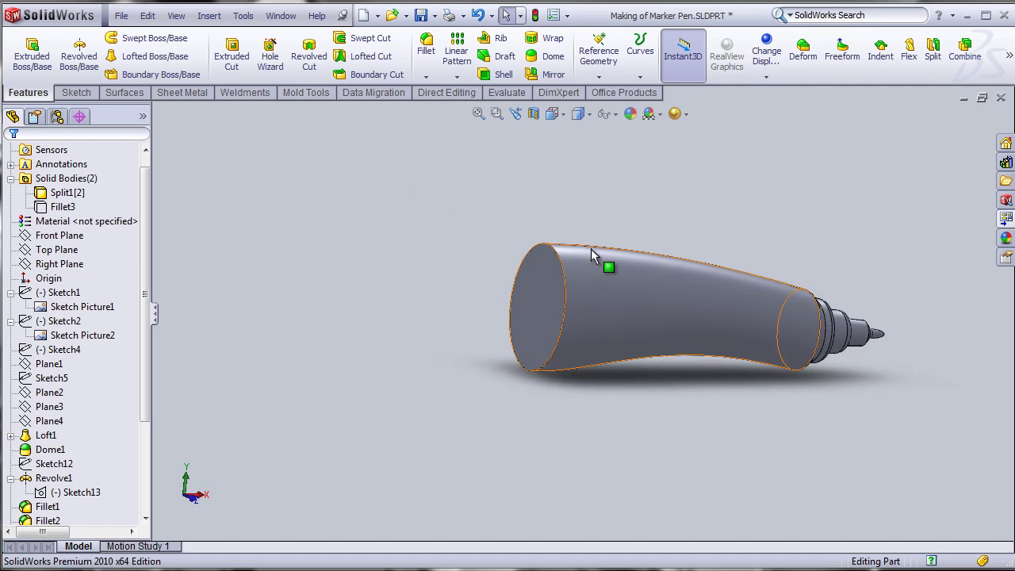
{"action": "scroll", "coordinate": [575, 242], "scroll_direction": "down", "scroll_amount": 3}
{"action": "left_click", "coordinate": [427, 51]}
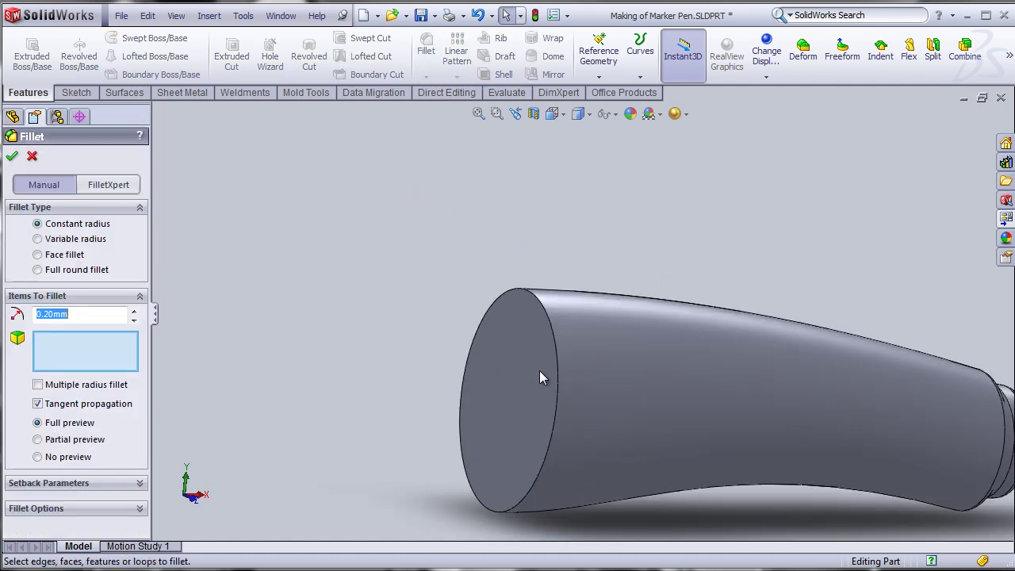
{"action": "left_click", "coordinate": [555, 363]}
{"action": "left_click", "coordinate": [447, 356]}
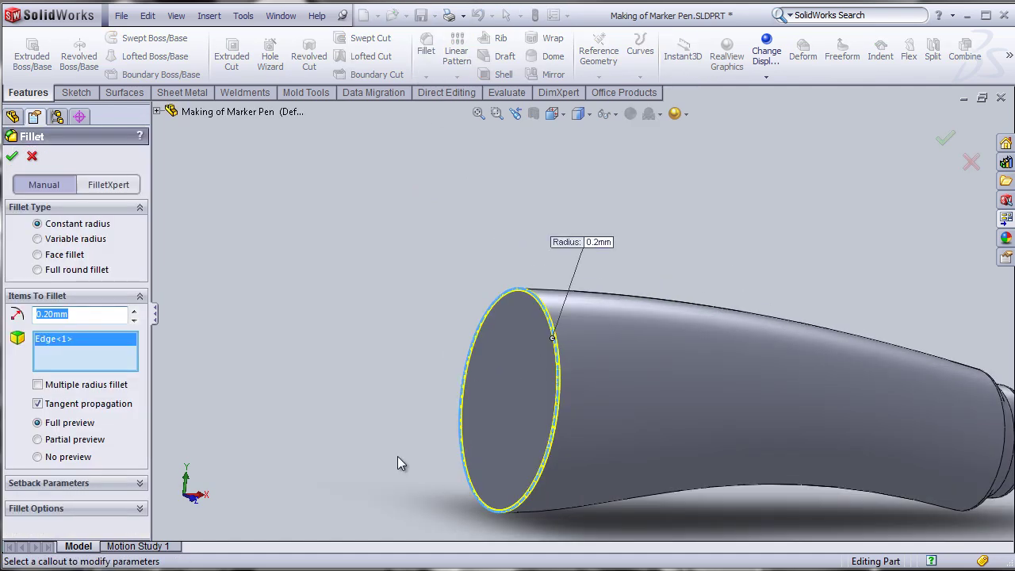
{"action": "type", "text": ".3"}
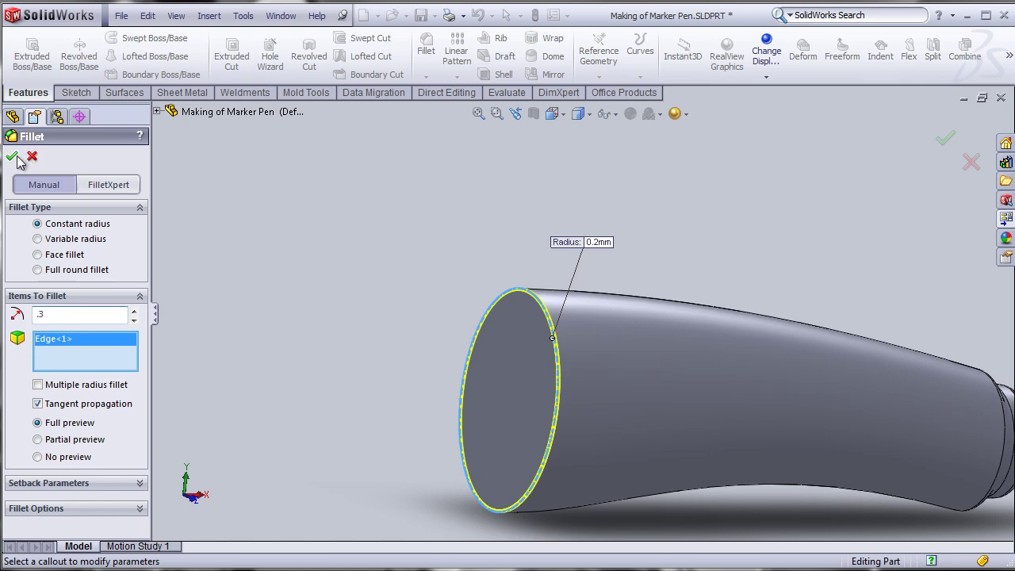
{"action": "left_click", "coordinate": [13, 157]}
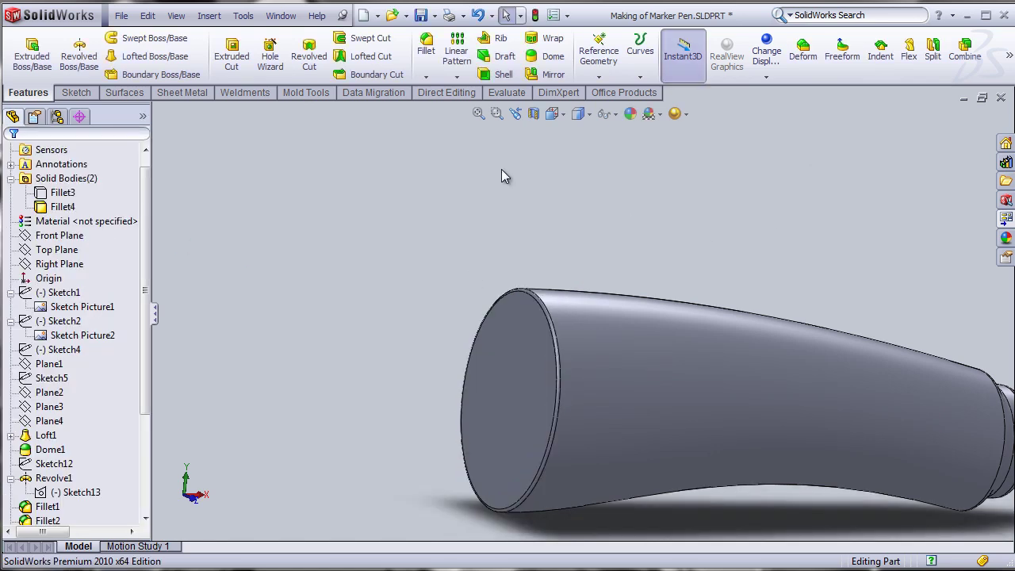
Step: Show the rear body again and switch to the top view of the whole pen
{"action": "right_click", "coordinate": [64, 193]}
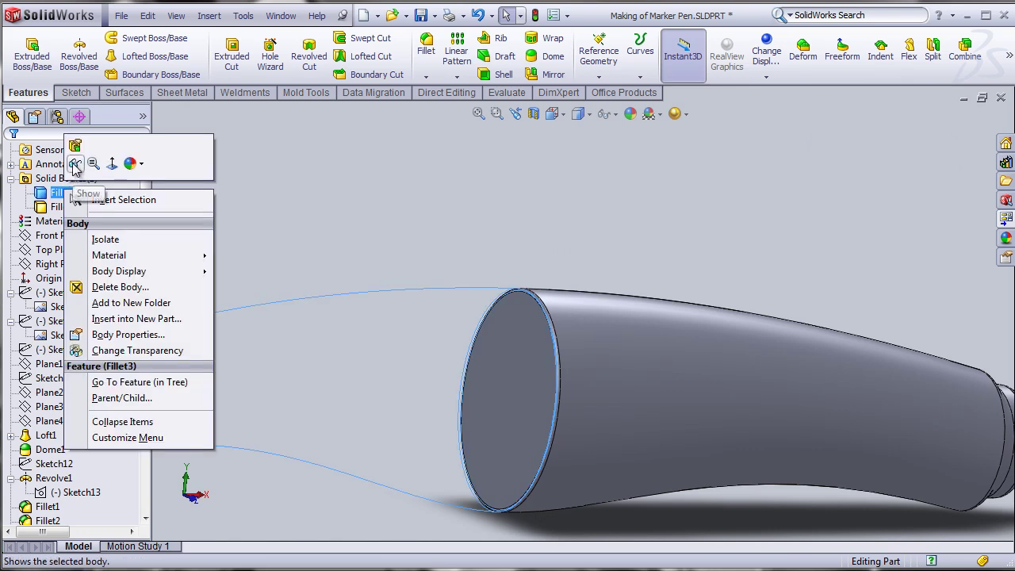
{"action": "left_click", "coordinate": [73, 191]}
{"action": "scroll", "coordinate": [607, 302], "scroll_direction": "down", "scroll_amount": 5}
{"action": "mouse_move", "coordinate": [604, 428]}
{"action": "middle_mouse_down"}
{"action": "mouse_move", "coordinate": [555, 428]}
{"action": "mouse_move", "coordinate": [530, 476]}
{"action": "mouse_move", "coordinate": [557, 444]}
{"action": "mouse_move", "coordinate": [587, 492]}
{"action": "mouse_move", "coordinate": [591, 301]}
{"action": "mouse_move", "coordinate": [628, 289]}
{"action": "middle_mouse_up"}
{"action": "key", "text": "ctrl+1"}
{"action": "key", "text": "ctrl+5"}
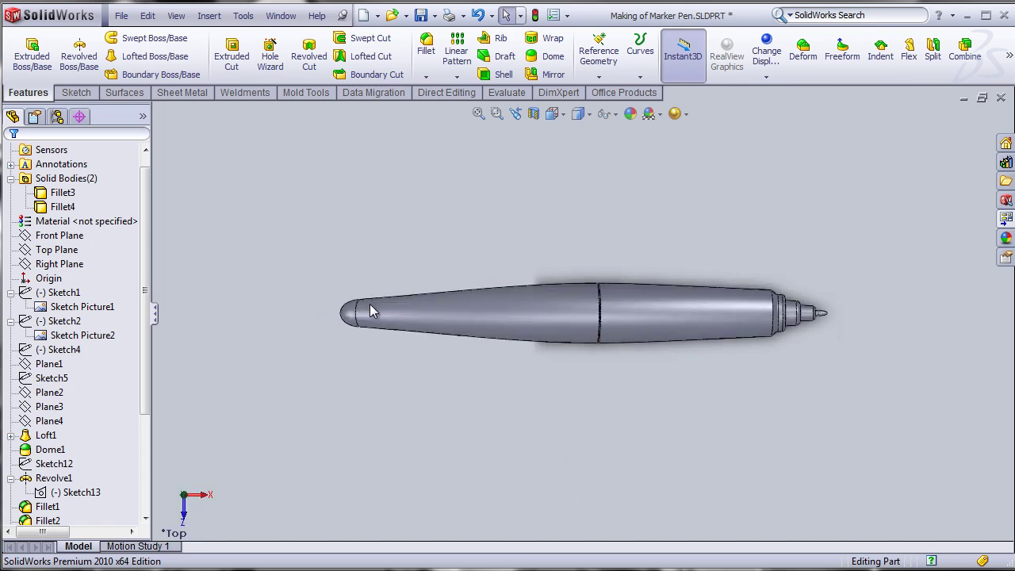
Step: Show Sketch1 with its top-view reference picture behind the pen
{"action": "left_click", "coordinate": [64, 308]}
{"action": "left_click", "coordinate": [64, 292]}
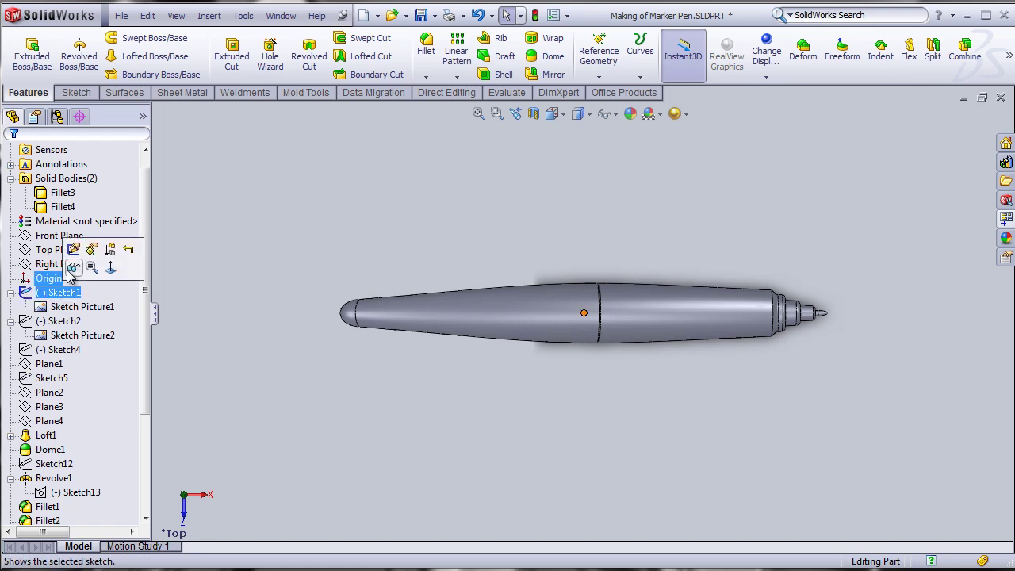
{"action": "left_click", "coordinate": [70, 268]}
{"action": "scroll", "coordinate": [666, 321], "scroll_direction": "down", "scroll_amount": 4}
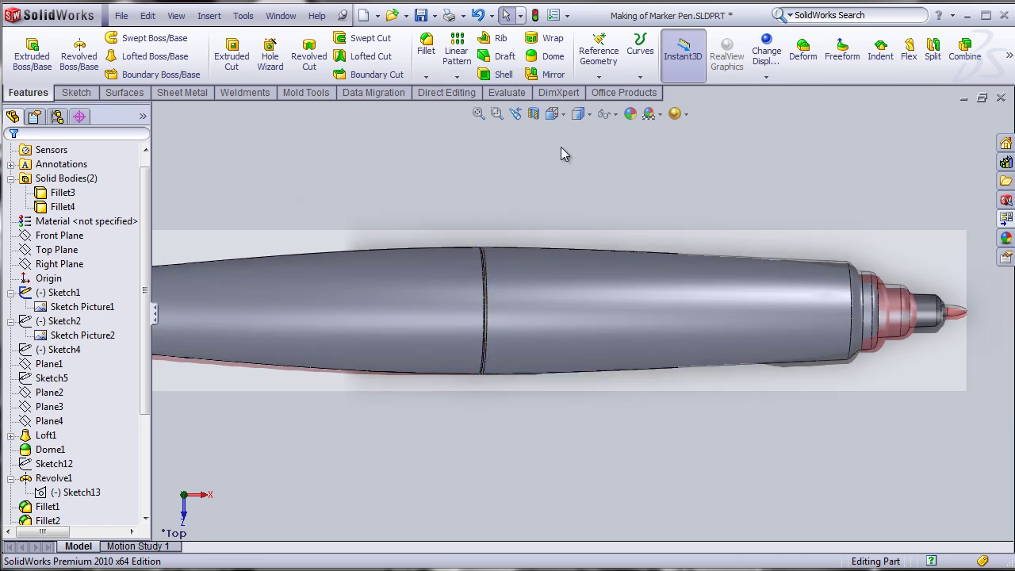
Step: Display the pen in wireframe over the top-view picture and start a sketch on the Top Plane
{"action": "left_click", "coordinate": [580, 113]}
{"action": "left_click", "coordinate": [581, 214]}
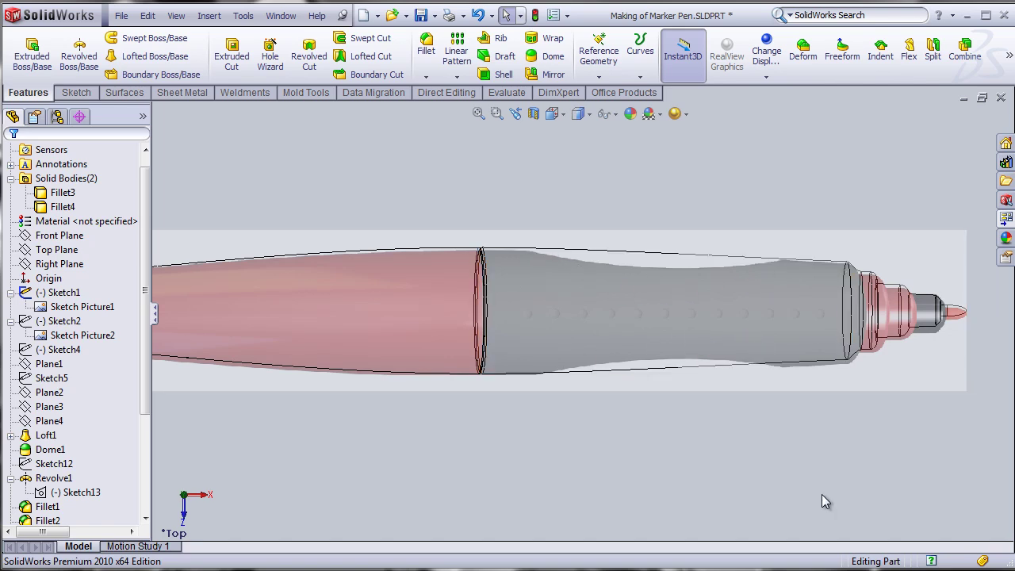
{"action": "scroll", "coordinate": [67, 262], "scroll_direction": "up", "scroll_amount": 1}
{"action": "left_click", "coordinate": [65, 253]}
{"action": "left_click", "coordinate": [65, 263]}
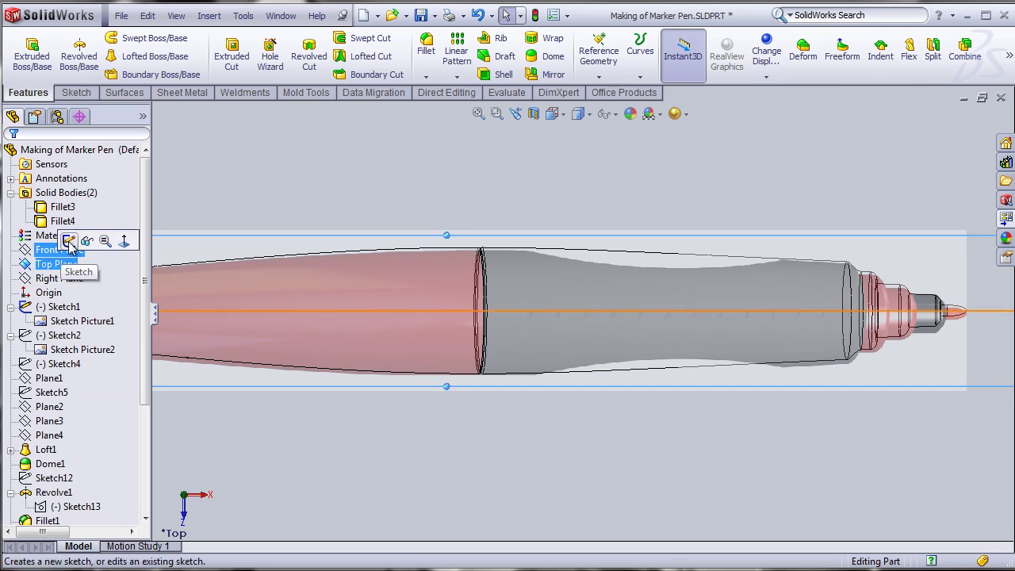
{"action": "left_click", "coordinate": [80, 240]}
Step: Sketch a two-point spline above the front body and bend it down toward the upper grip recess in the picture
{"action": "left_click", "coordinate": [157, 39]}
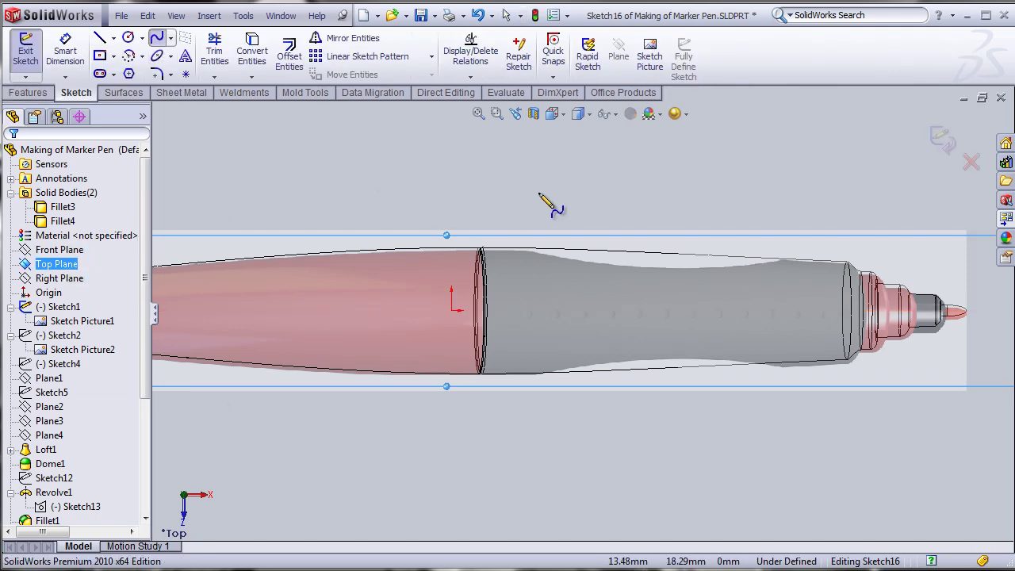
{"action": "left_click", "coordinate": [510, 225]}
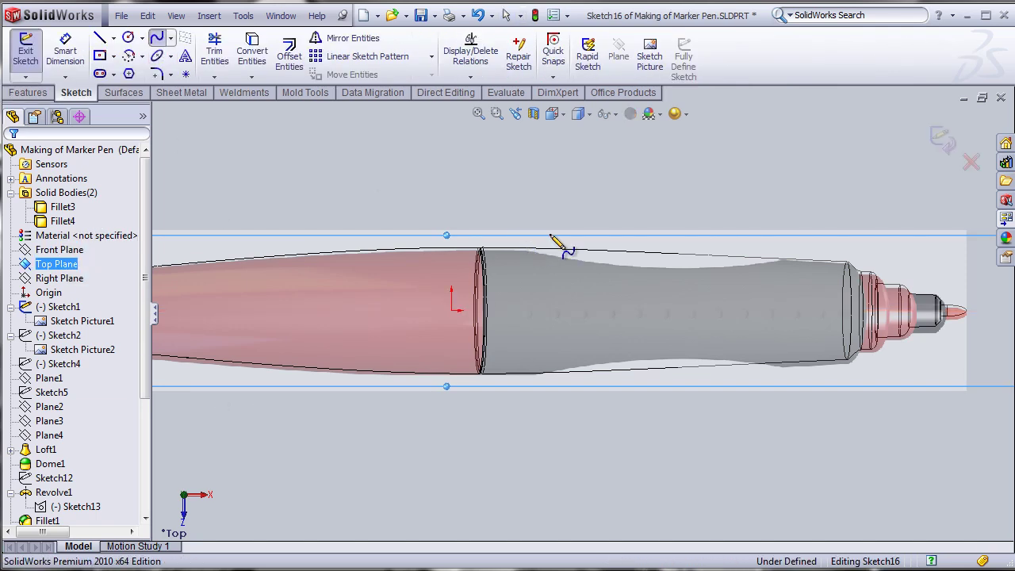
{"action": "left_click", "coordinate": [790, 228]}
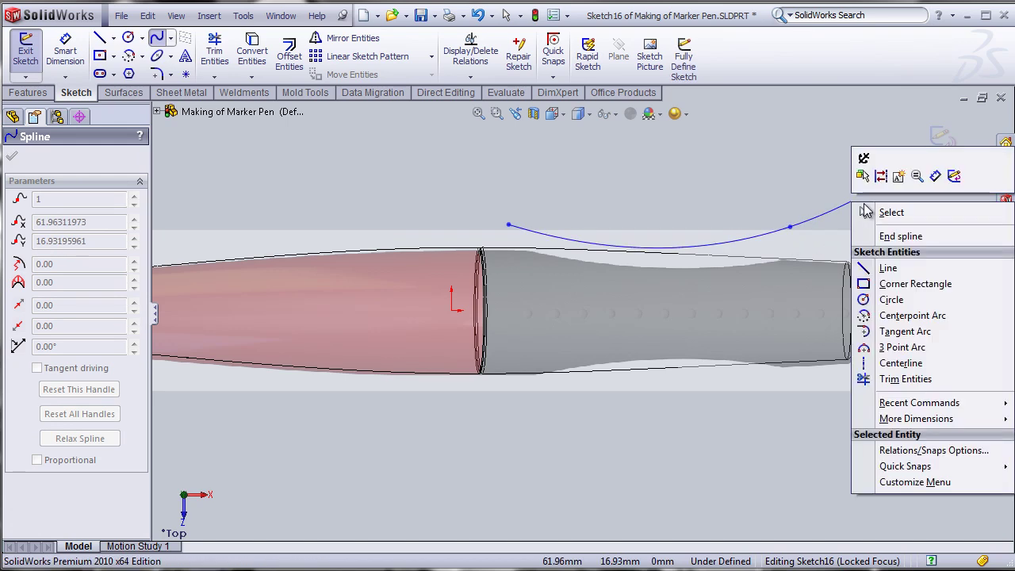
{"action": "right_click", "coordinate": [847, 208]}
{"action": "left_click", "coordinate": [876, 213]}
{"action": "left_click", "coordinate": [790, 228]}
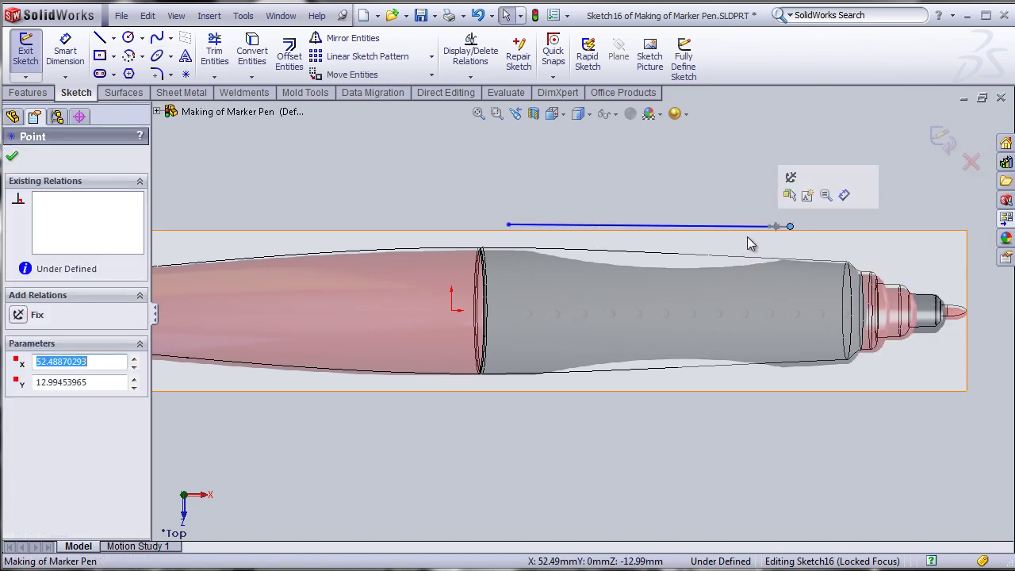
{"action": "left_click_drag", "start_coordinate": [773, 229], "coordinate": [710, 292]}
{"action": "left_click_drag", "start_coordinate": [791, 228], "coordinate": [823, 237]}
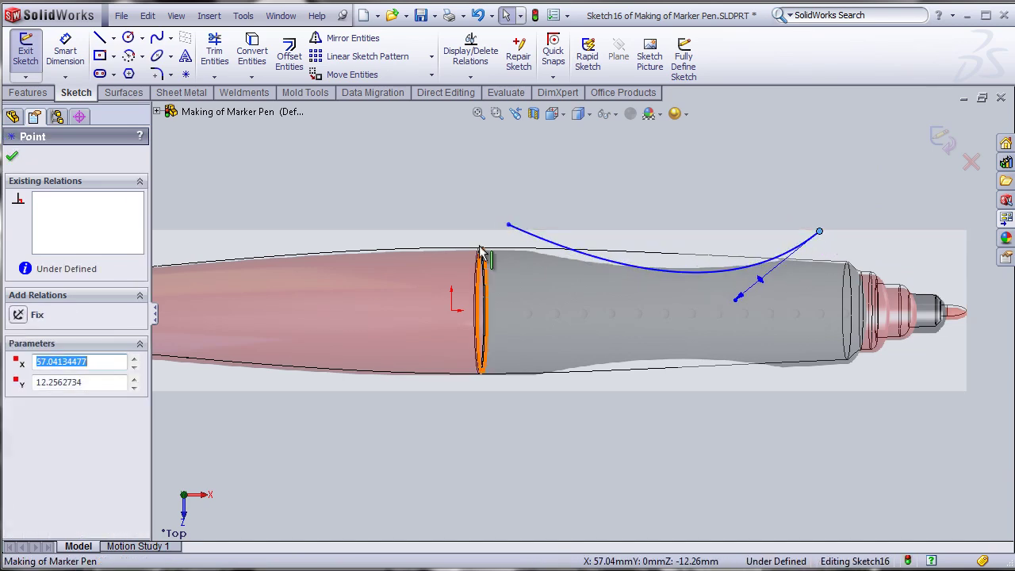
Step: Adjust the spline's endpoints and tangent handles to follow the upper grip recess in the picture, making it about 62 mm long
{"action": "left_click_drag", "start_coordinate": [506, 225], "coordinate": [446, 209]}
{"action": "left_click_drag", "start_coordinate": [737, 297], "coordinate": [714, 274]}
{"action": "left_click_drag", "start_coordinate": [821, 235], "coordinate": [838, 245]}
{"action": "left_click_drag", "start_coordinate": [446, 210], "coordinate": [445, 231]}
{"action": "left_click", "coordinate": [716, 200]}
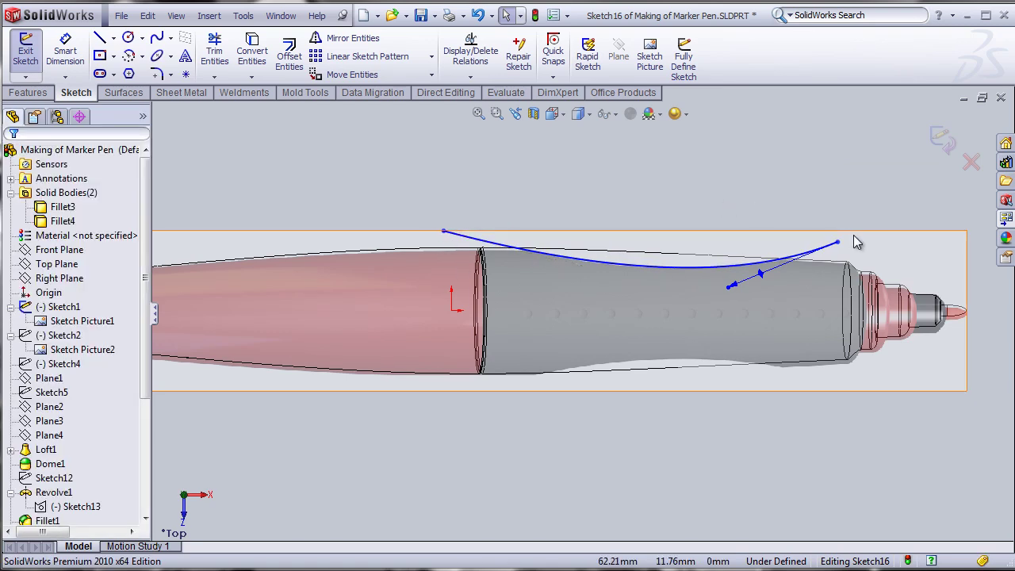
{"action": "left_click", "coordinate": [443, 231]}
{"action": "left_click_drag", "start_coordinate": [582, 269], "coordinate": [581, 269]}
{"action": "left_click", "coordinate": [735, 215]}
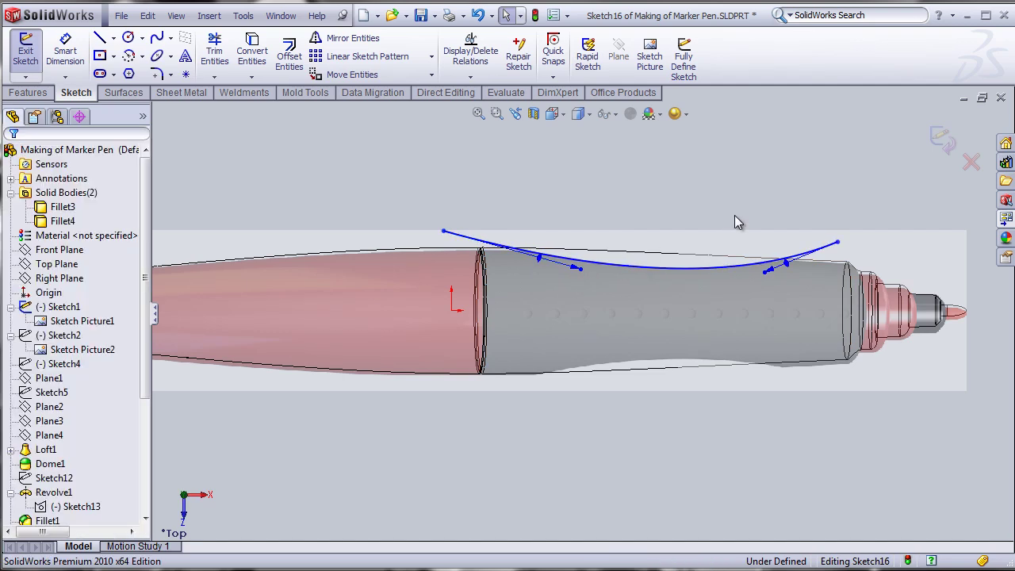
Step: Mirror the grip spline to the opposite side about a horizontal centerline along the pen's axis
{"action": "left_click", "coordinate": [833, 243]}
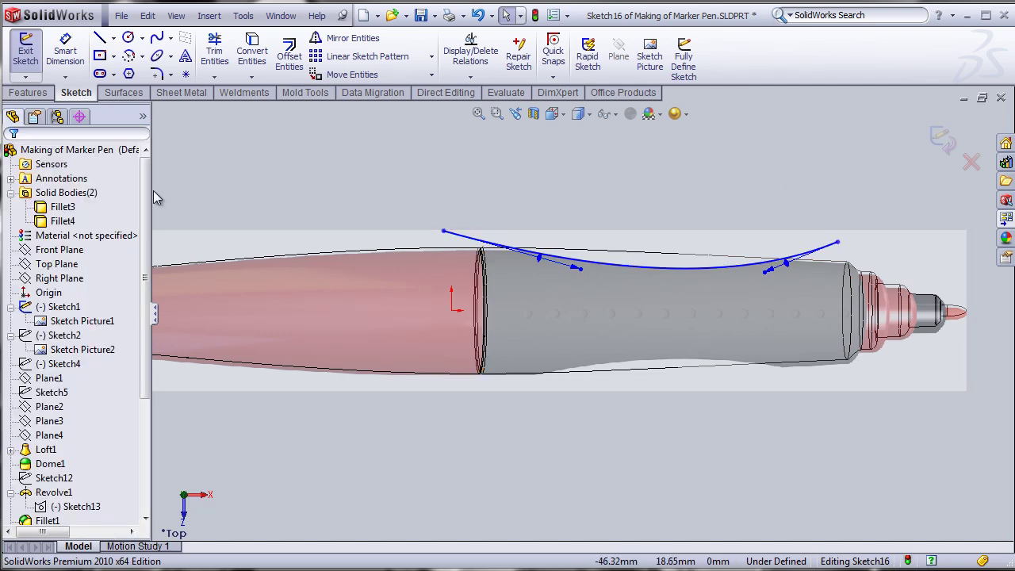
{"action": "left_click", "coordinate": [344, 44]}
{"action": "left_click", "coordinate": [105, 361]}
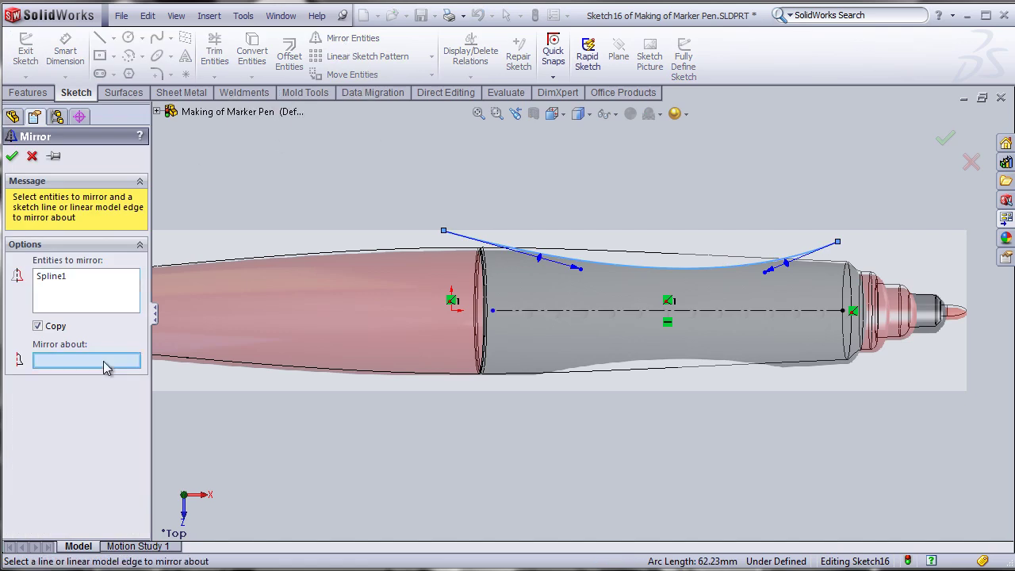
{"action": "left_click", "coordinate": [643, 315]}
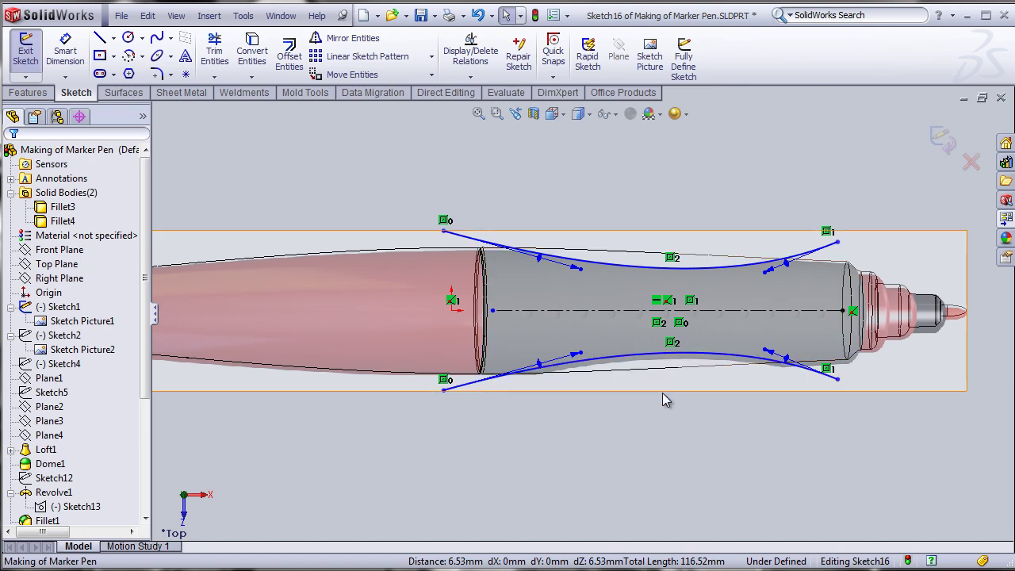
Step: Delete the symmetric relations between the two grip splines and their endpoints
{"action": "right_click", "coordinate": [445, 383]}
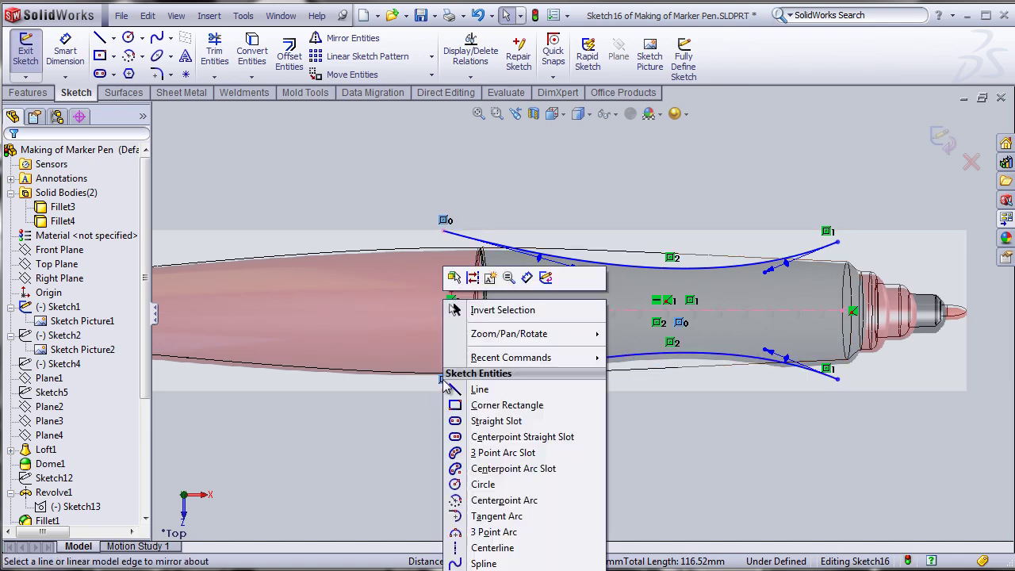
{"action": "left_click", "coordinate": [453, 310]}
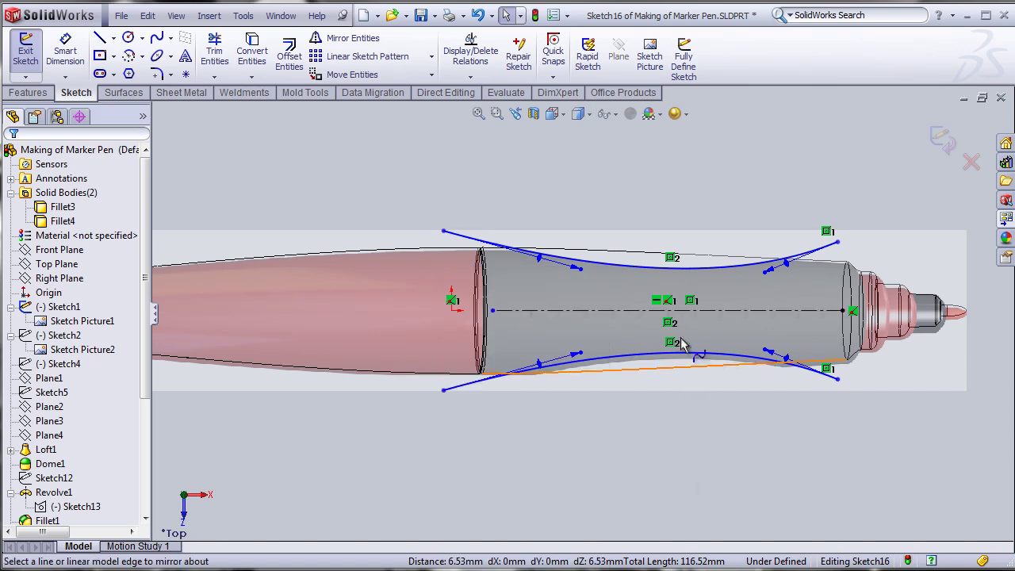
{"action": "right_click", "coordinate": [683, 310]}
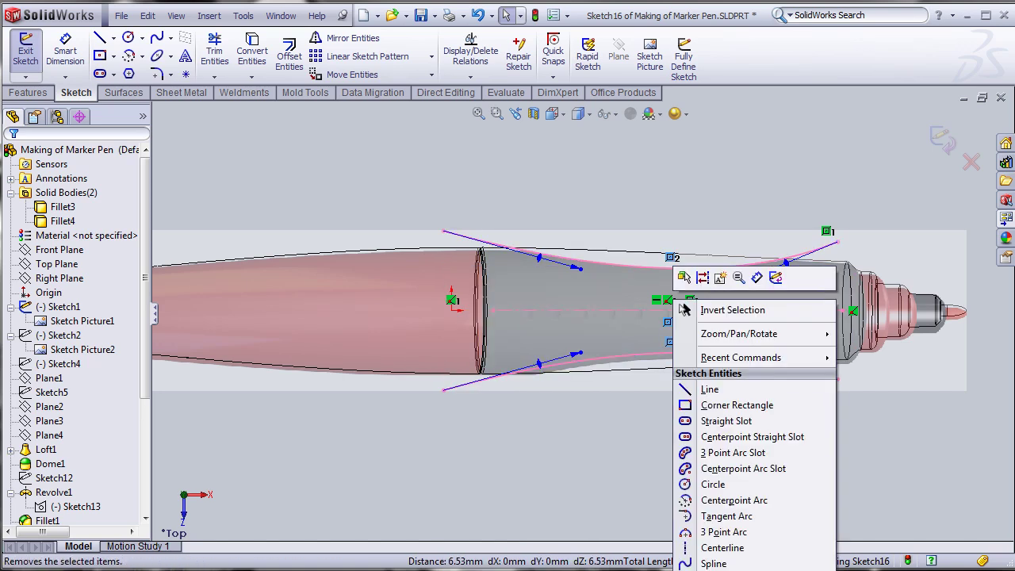
{"action": "left_click", "coordinate": [688, 310]}
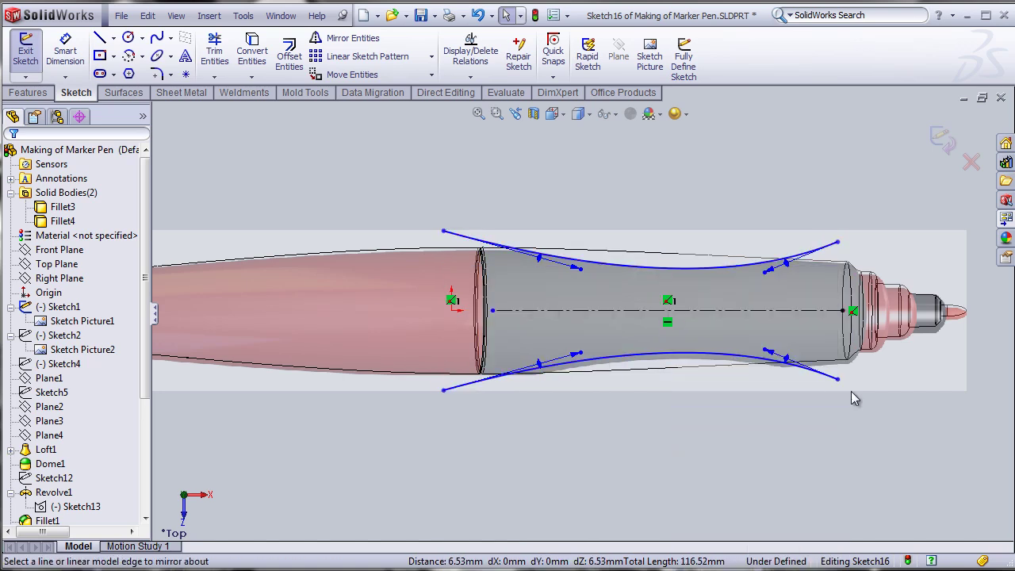
Step: Move the lower spline outward by about 1 mm to match the lower grip recess in the picture, and close the sketch
{"action": "left_click", "coordinate": [674, 358]}
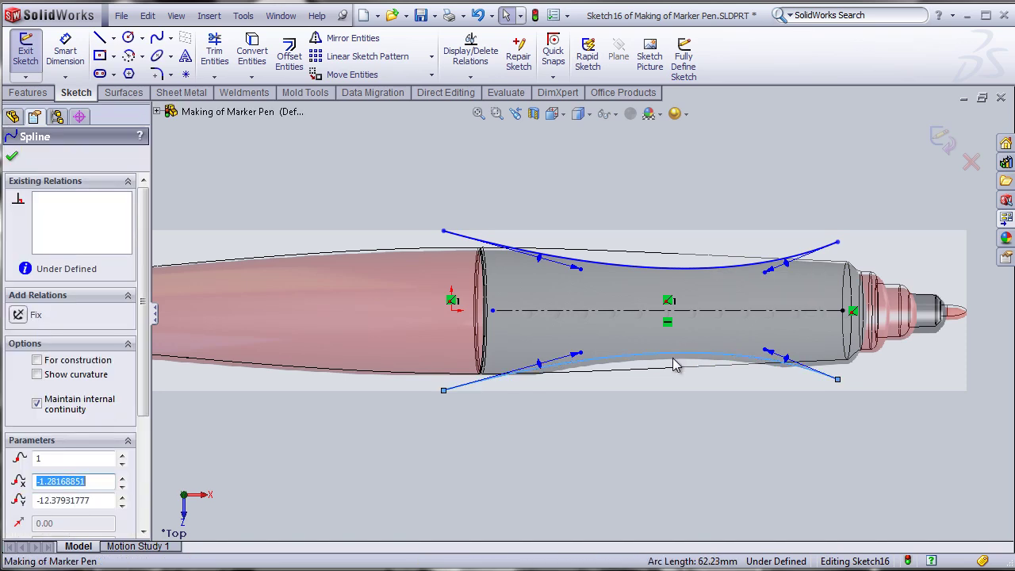
{"action": "mouse_move", "coordinate": [673, 367]}
{"action": "left_mouse_down"}
{"action": "mouse_move", "coordinate": [672, 389]}
{"action": "mouse_move", "coordinate": [673, 366]}
{"action": "left_mouse_up"}
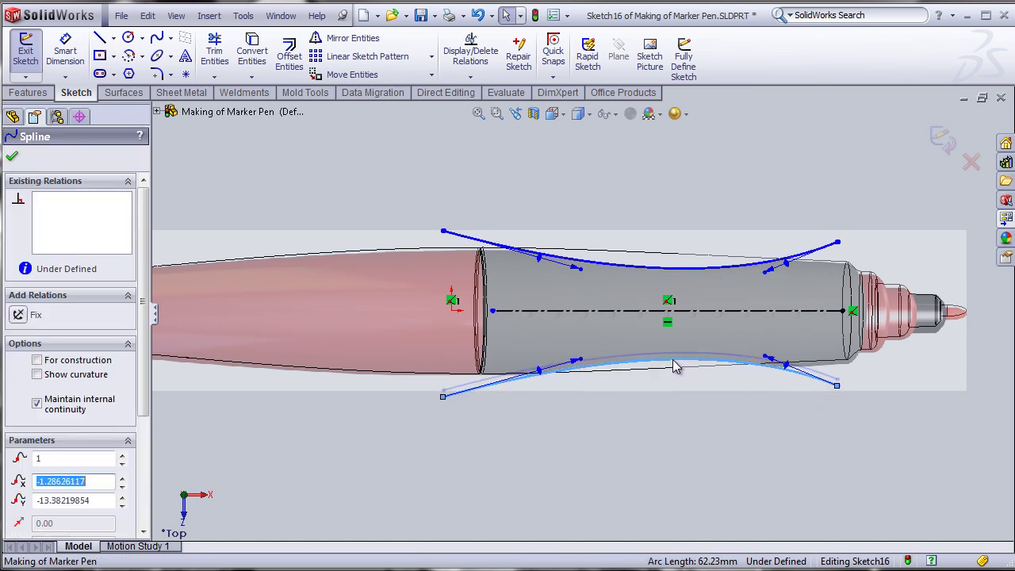
{"action": "left_click", "coordinate": [663, 436]}
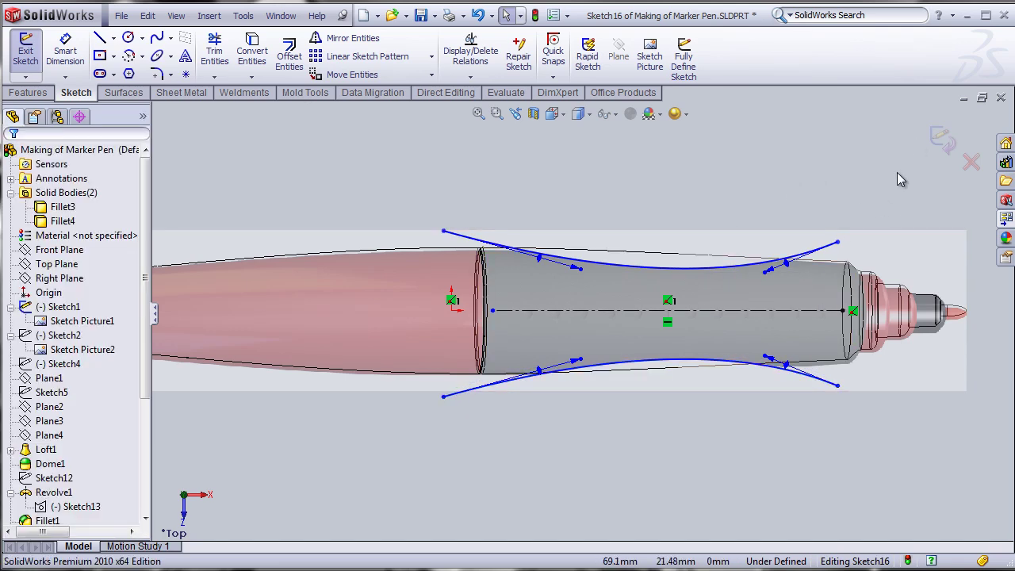
{"action": "left_click", "coordinate": [941, 141]}
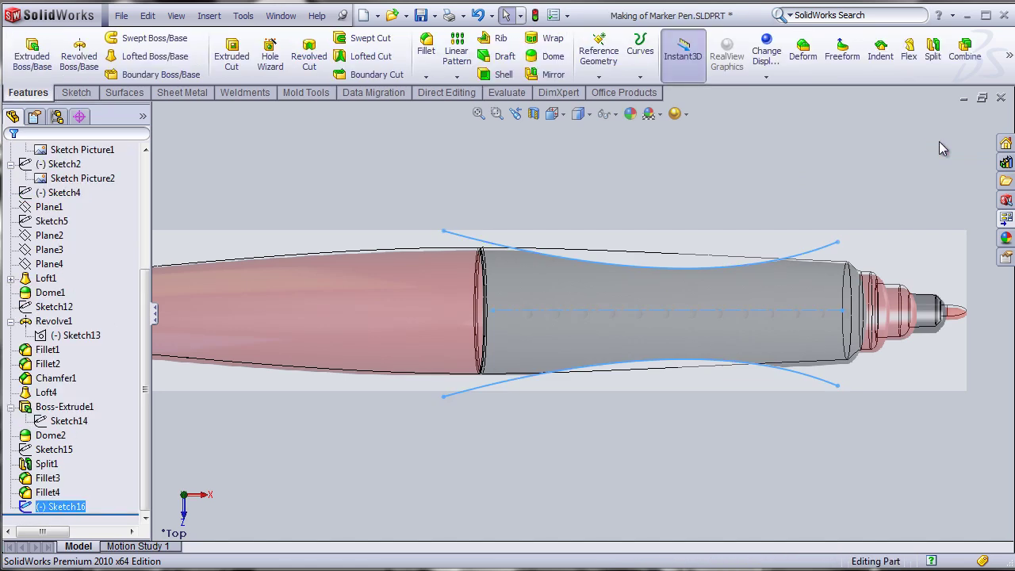
Step: Start a Split with Sketch16 as the trim tool and cut the part
{"action": "left_click", "coordinate": [934, 52]}
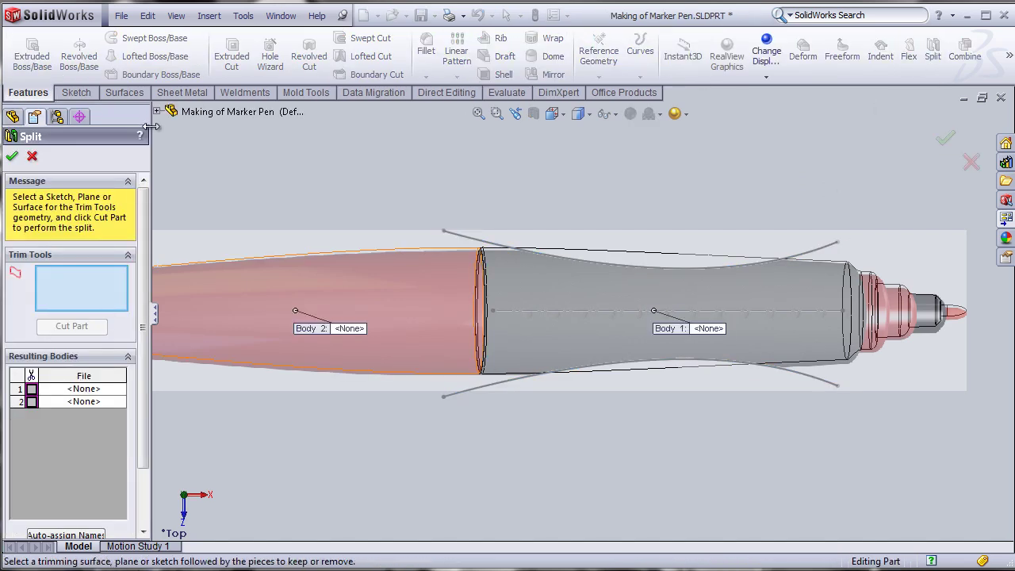
{"action": "left_click", "coordinate": [156, 113]}
{"action": "scroll", "coordinate": [261, 461], "scroll_direction": "down", "scroll_amount": 1}
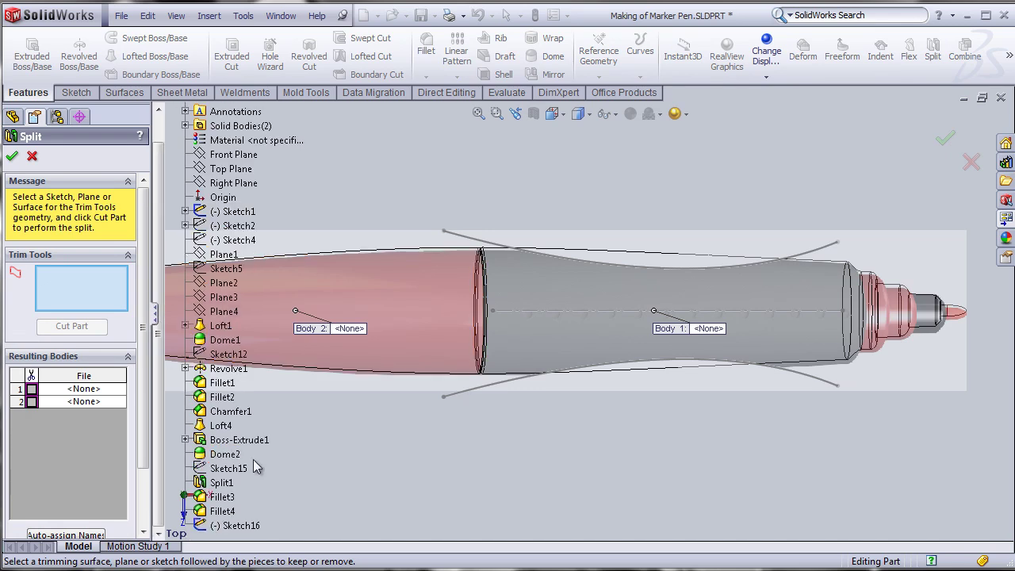
{"action": "left_click", "coordinate": [242, 526]}
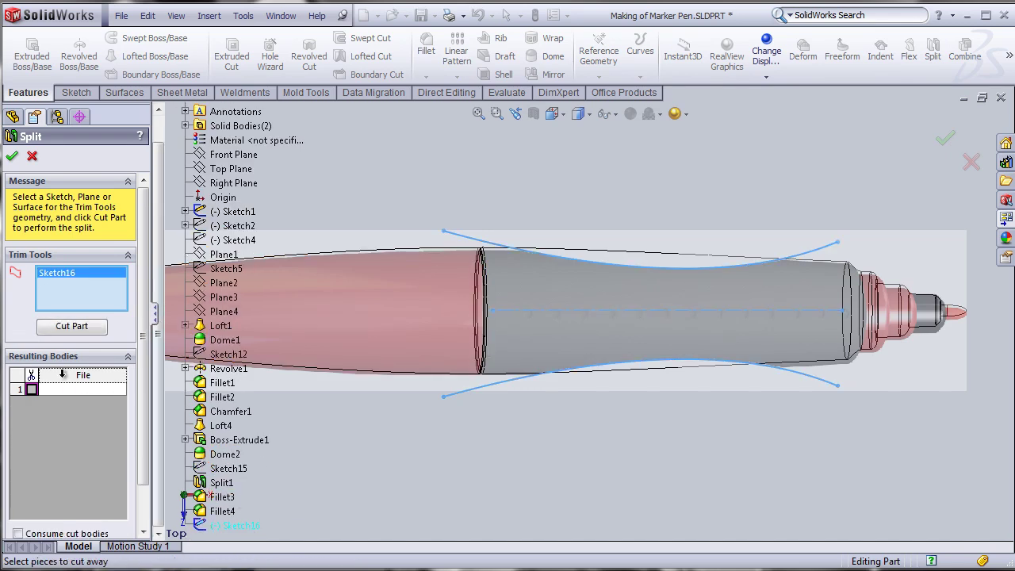
{"action": "left_click", "coordinate": [70, 327]}
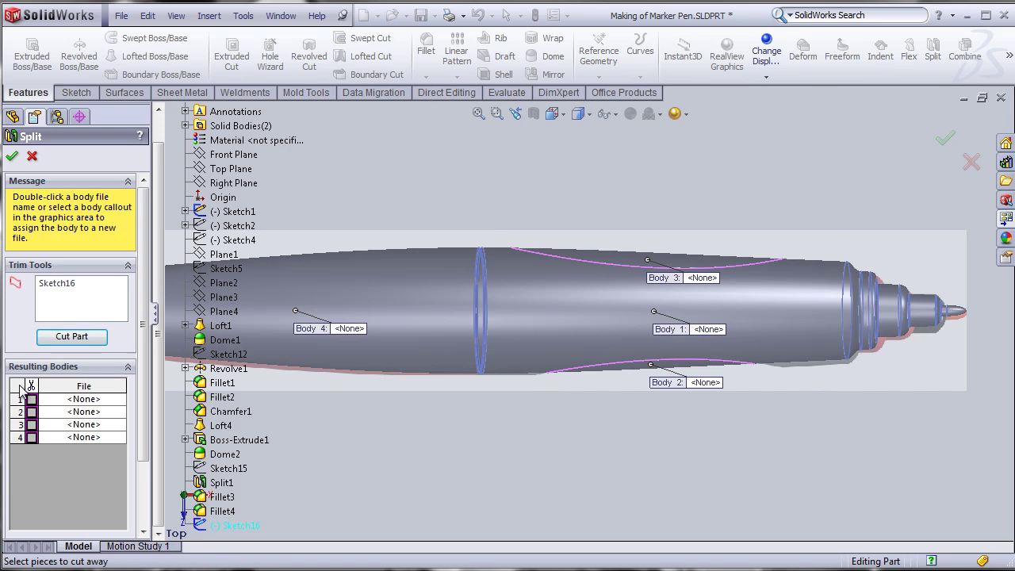
Step: Mark all four resulting bodies as separate pieces and complete the split
{"action": "left_click", "coordinate": [32, 399]}
{"action": "left_click", "coordinate": [32, 412]}
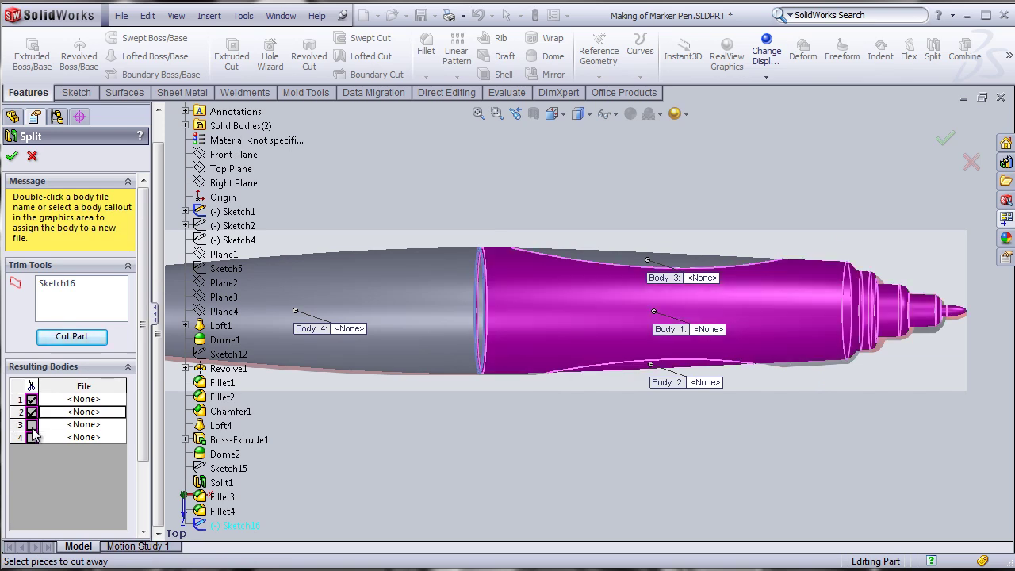
{"action": "left_click", "coordinate": [32, 424]}
{"action": "left_click", "coordinate": [32, 437]}
{"action": "left_click_drag", "start_coordinate": [136, 389], "coordinate": [139, 475]}
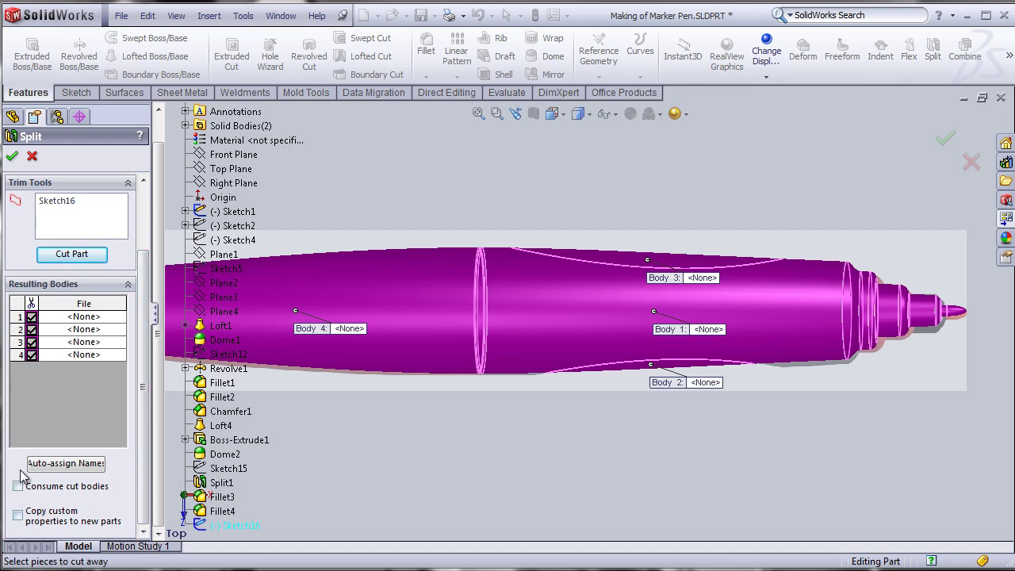
{"action": "left_click", "coordinate": [12, 158]}
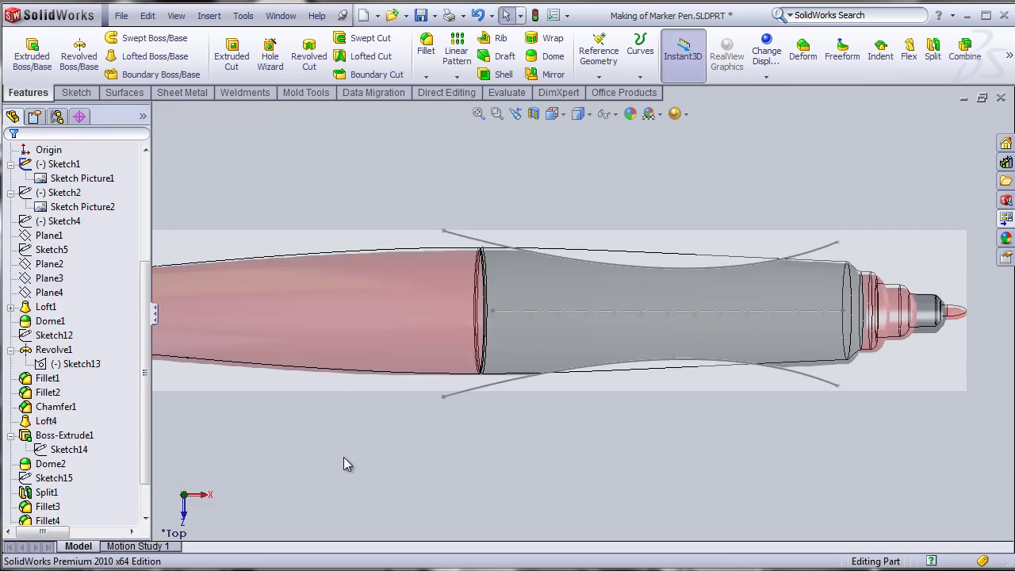
Step: Display the pen shaded with edges again and hide Sketch16
{"action": "left_click", "coordinate": [587, 114]}
{"action": "left_click", "coordinate": [583, 129]}
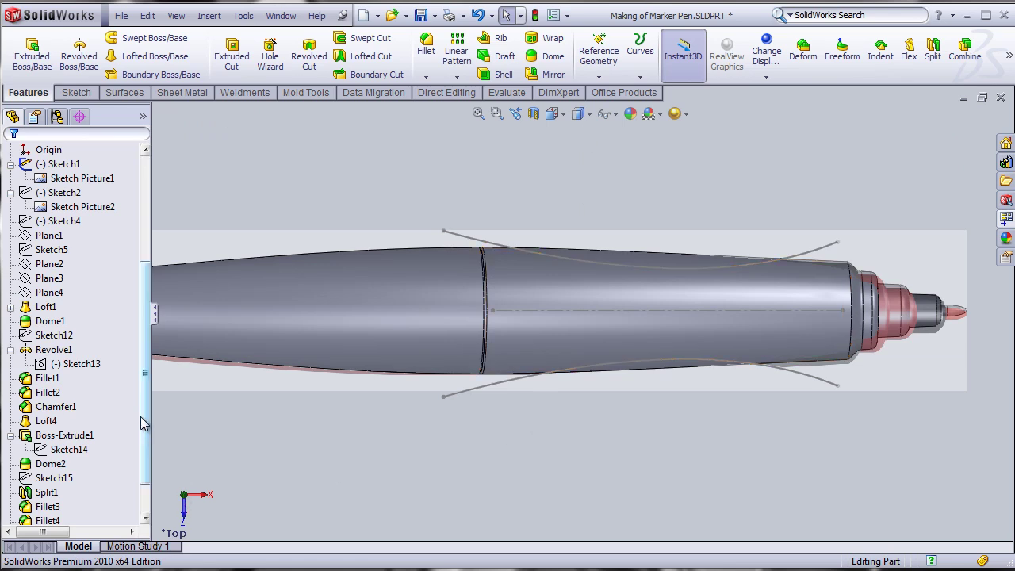
{"action": "scroll", "coordinate": [141, 428], "scroll_direction": "down", "scroll_amount": 3}
{"action": "right_click", "coordinate": [69, 493]}
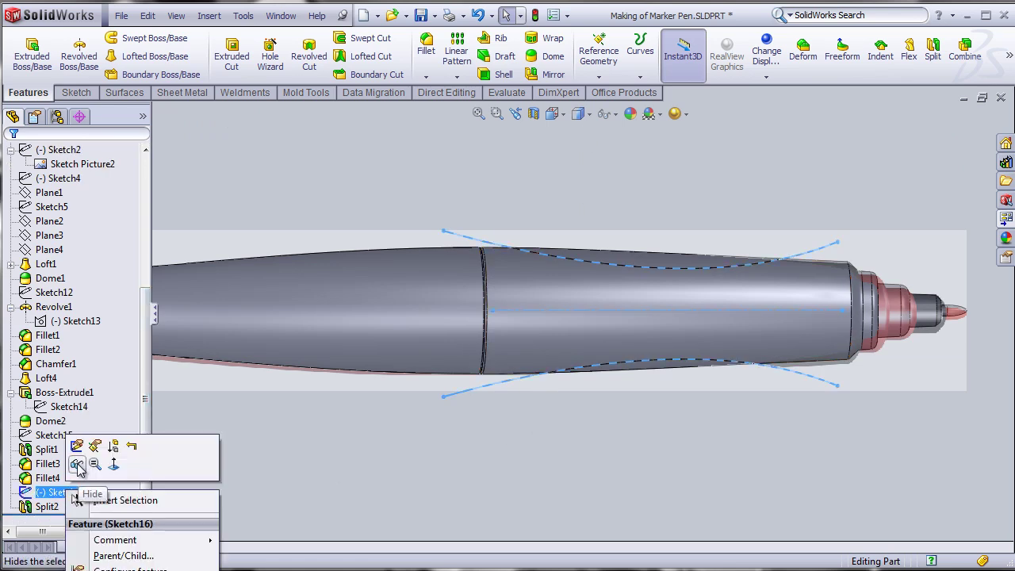
{"action": "left_click", "coordinate": [77, 467]}
Step: Hide Sketch1 with its top-view reference picture
{"action": "mouse_move", "coordinate": [304, 457]}
{"action": "middle_mouse_down"}
{"action": "mouse_move", "coordinate": [328, 389]}
{"action": "mouse_move", "coordinate": [444, 294]}
{"action": "middle_mouse_up"}
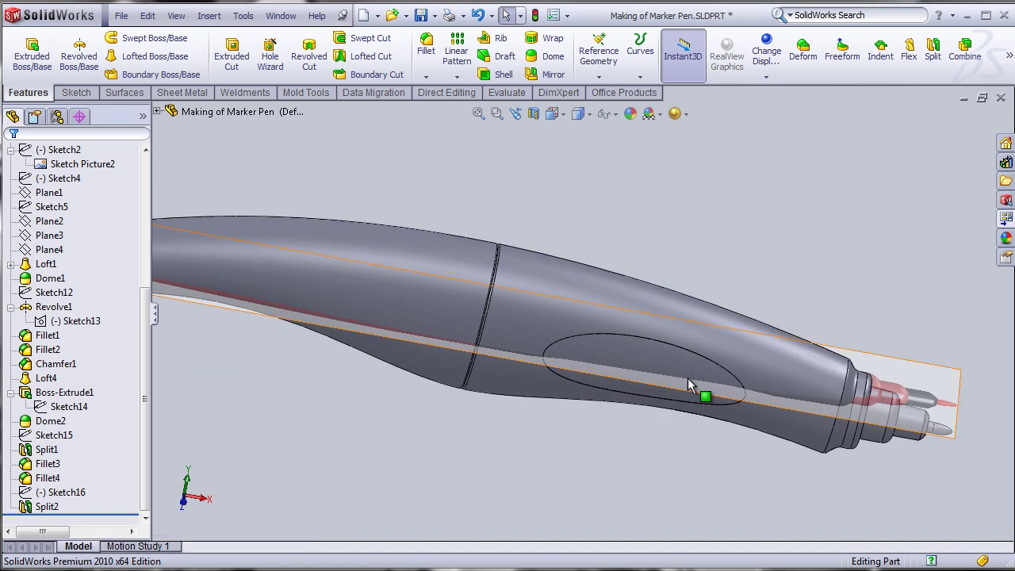
{"action": "left_click_drag", "start_coordinate": [146, 325], "coordinate": [155, 231]}
{"action": "right_click", "coordinate": [63, 277]}
{"action": "left_click", "coordinate": [73, 252]}
{"action": "middle_click_drag", "start_coordinate": [354, 467], "coordinate": [456, 486]}
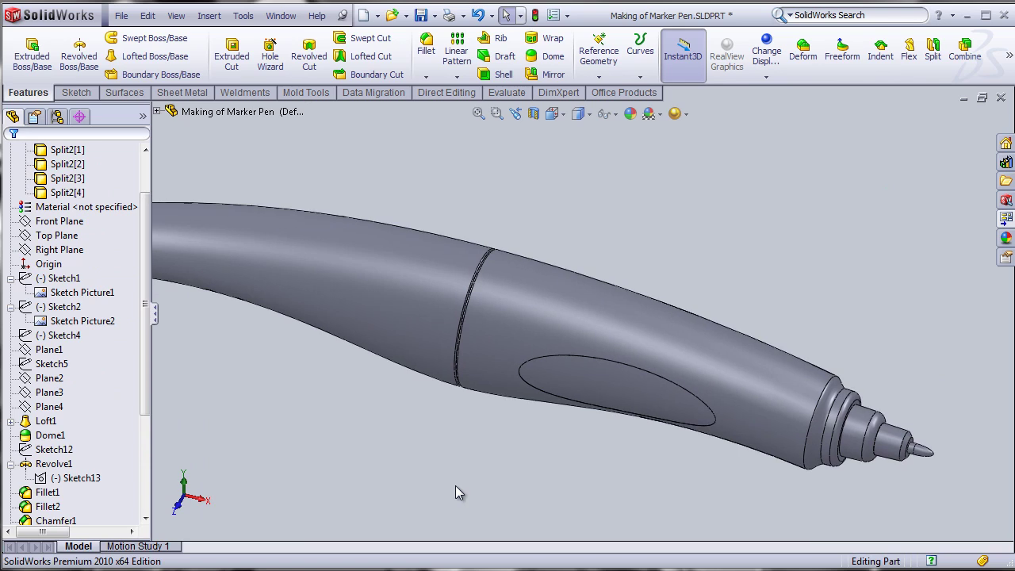
Step: Hide the two split-off grip pieces on both sides of the front body
{"action": "right_click", "coordinate": [595, 378]}
{"action": "left_click", "coordinate": [804, 277]}
{"action": "middle_click_drag", "start_coordinate": [804, 277], "coordinate": [359, 385]}
{"action": "left_click", "coordinate": [358, 385]}
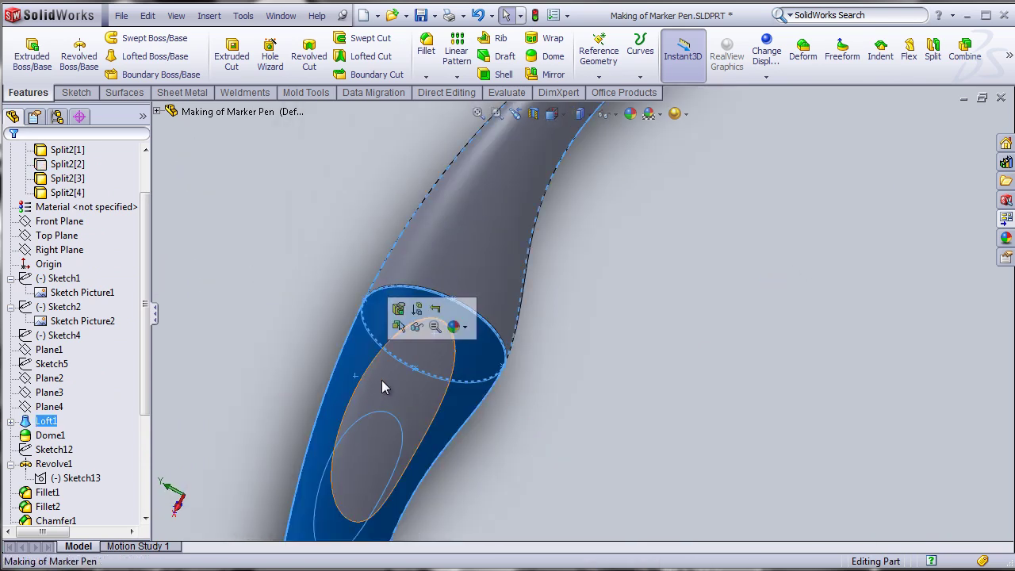
{"action": "left_click", "coordinate": [390, 390]}
{"action": "right_click", "coordinate": [398, 392]}
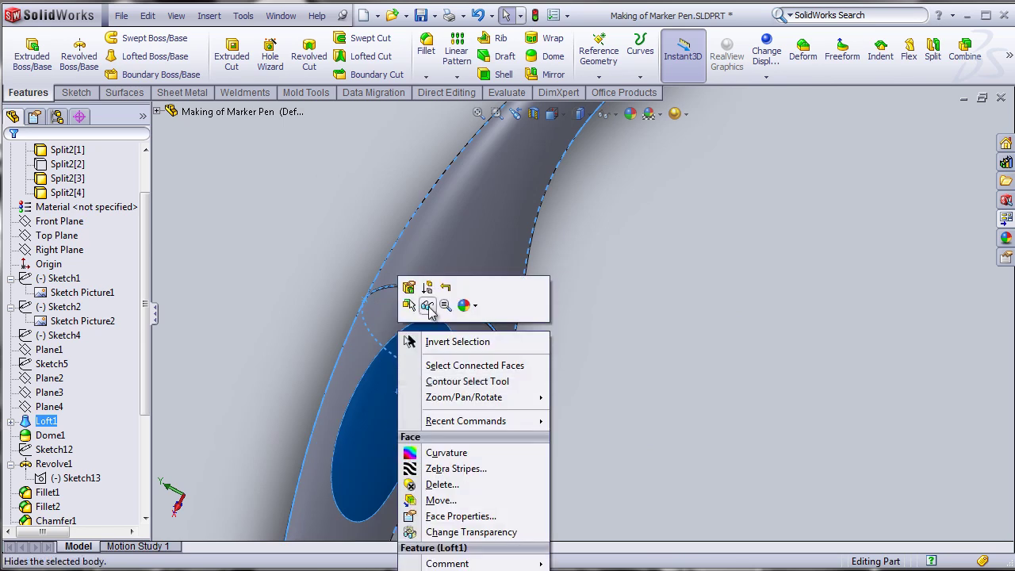
{"action": "left_click", "coordinate": [691, 360]}
{"action": "mouse_move", "coordinate": [554, 512]}
{"action": "middle_mouse_down"}
{"action": "mouse_move", "coordinate": [666, 528]}
{"action": "mouse_move", "coordinate": [726, 516]}
{"action": "mouse_move", "coordinate": [691, 475]}
{"action": "mouse_move", "coordinate": [703, 481]}
{"action": "mouse_move", "coordinate": [741, 407]}
{"action": "middle_mouse_up"}
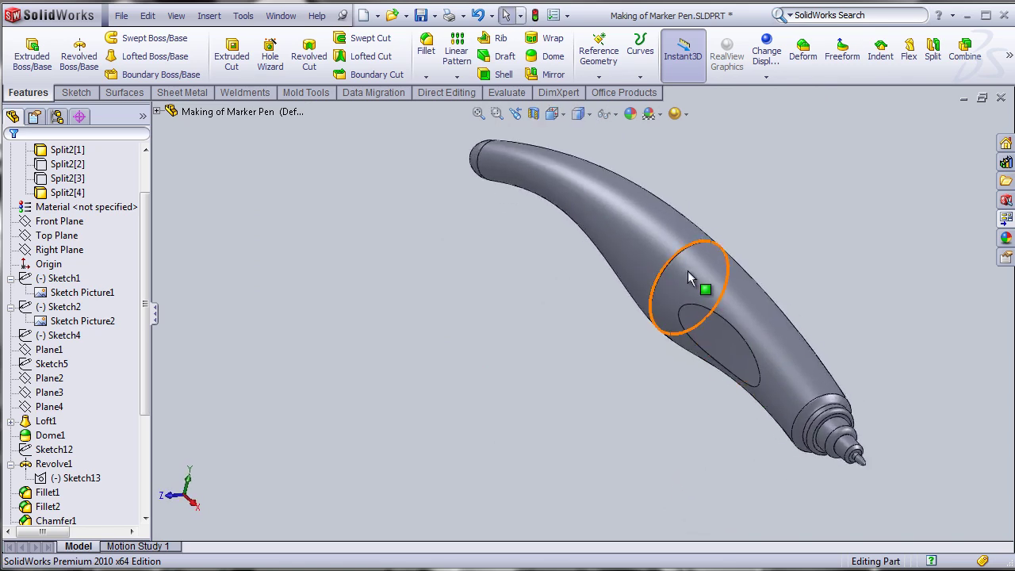
{"action": "middle_click_drag", "start_coordinate": [918, 310], "coordinate": [602, 401]}
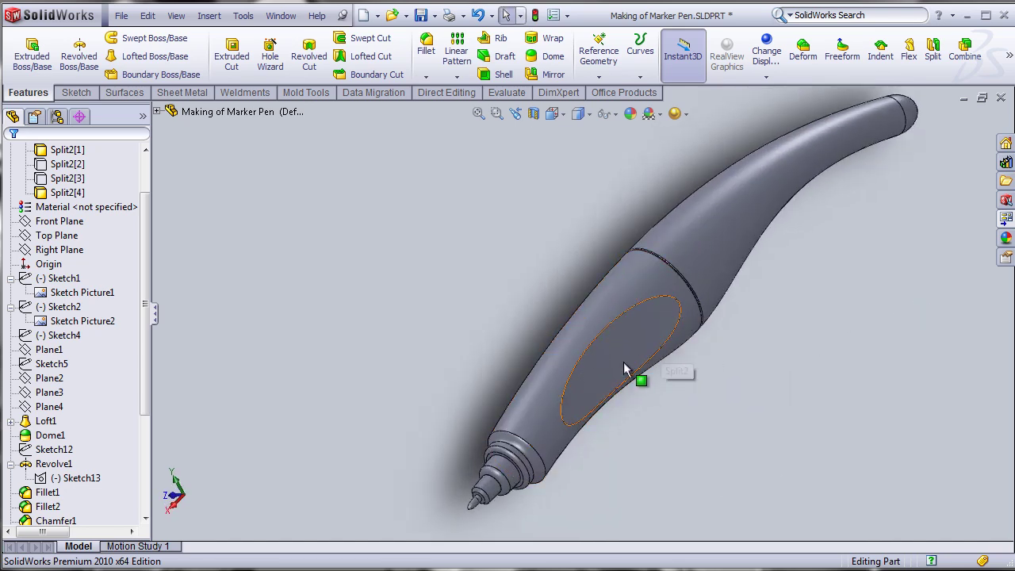
Step: Remove the Split2 feature from the pen and show the front body in the top view
{"action": "middle_click_drag", "start_coordinate": [661, 447], "coordinate": [774, 436]}
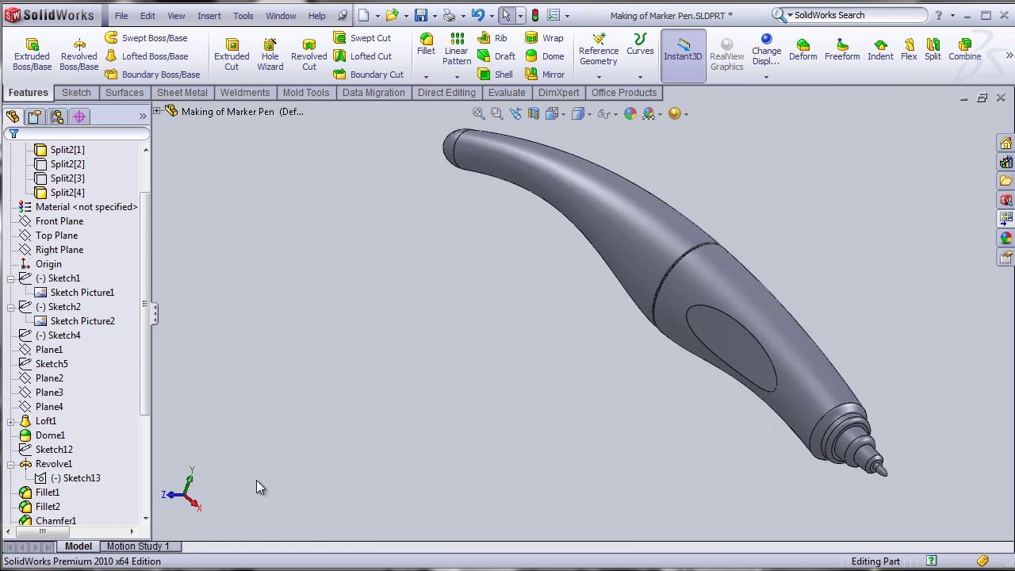
{"action": "left_click_drag", "start_coordinate": [145, 365], "coordinate": [136, 462]}
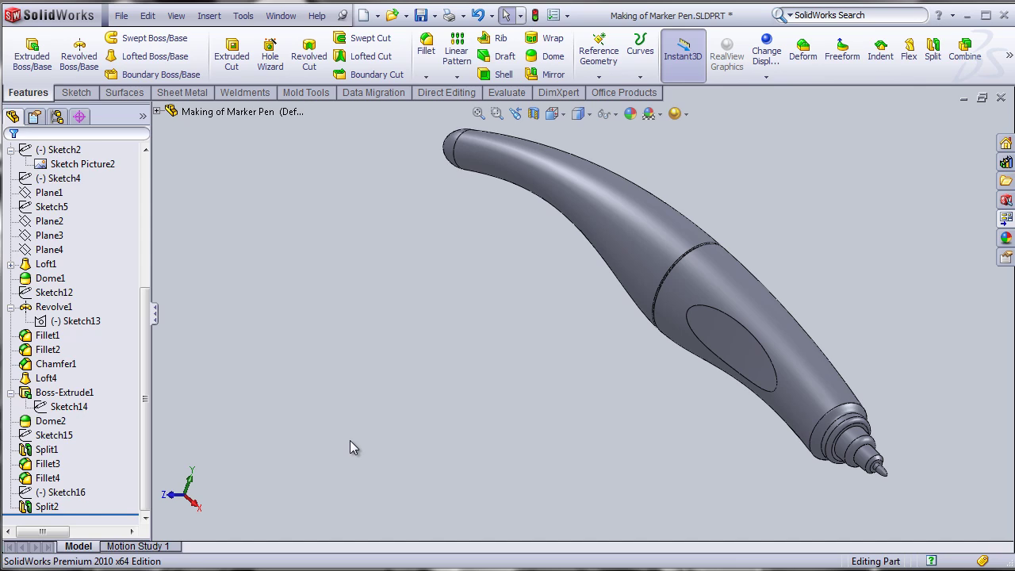
{"action": "key", "text": "ctrl+5"}
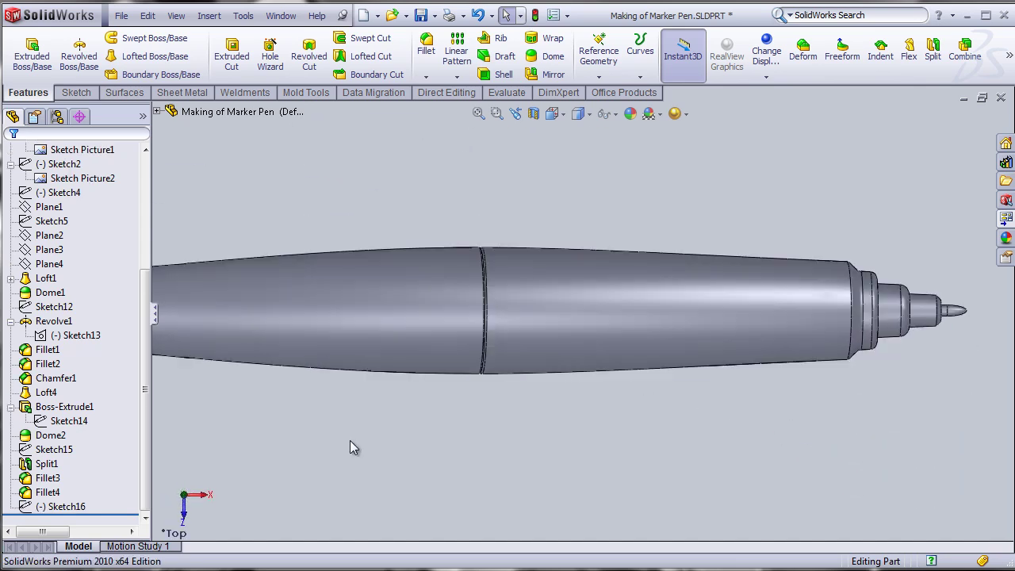
Step: Edit Sketch16, undo the shift of the lower spline so it mirrors the upper one about the centerline, and exit the sketch
{"action": "left_click", "coordinate": [98, 503]}
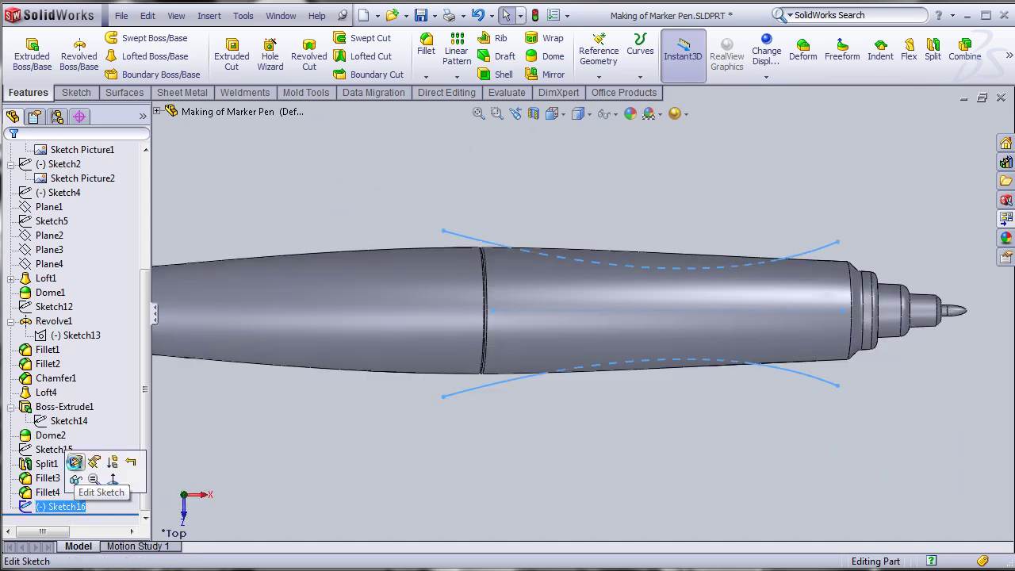
{"action": "left_click", "coordinate": [77, 469]}
{"action": "key", "text": "ctrl+b"}
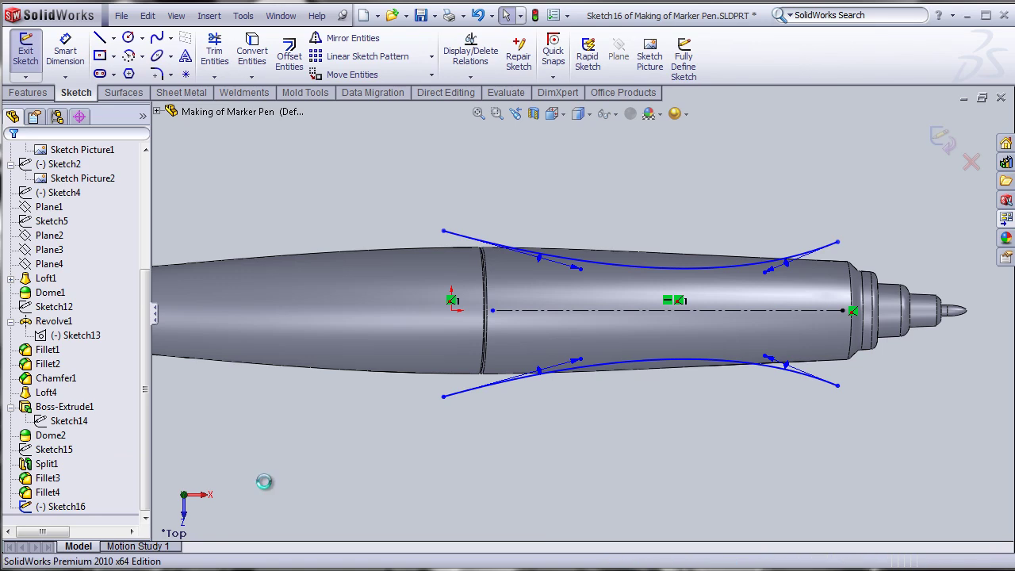
{"action": "key", "text": "ctrl+z"}
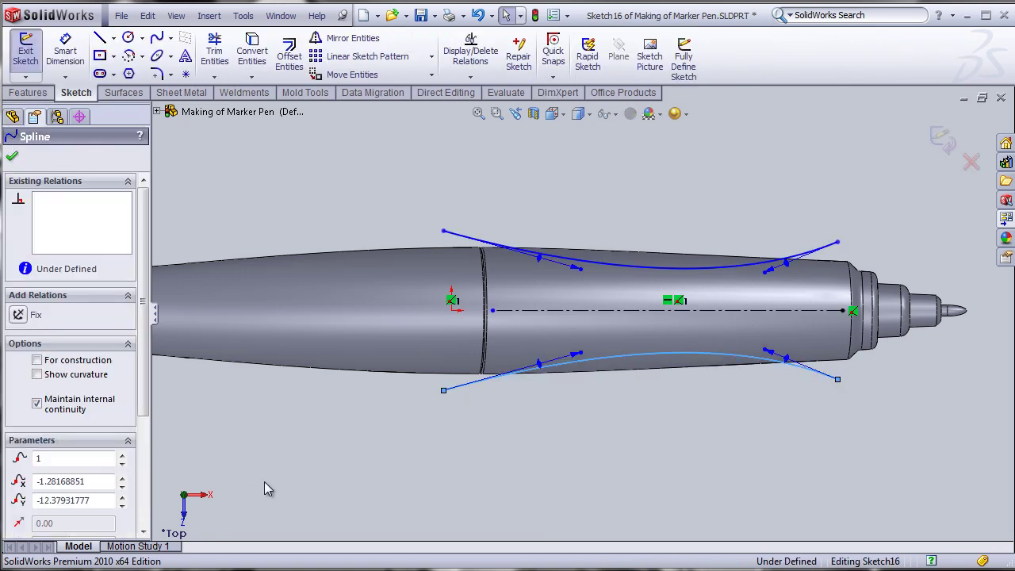
{"action": "key", "text": "ctrl+z"}
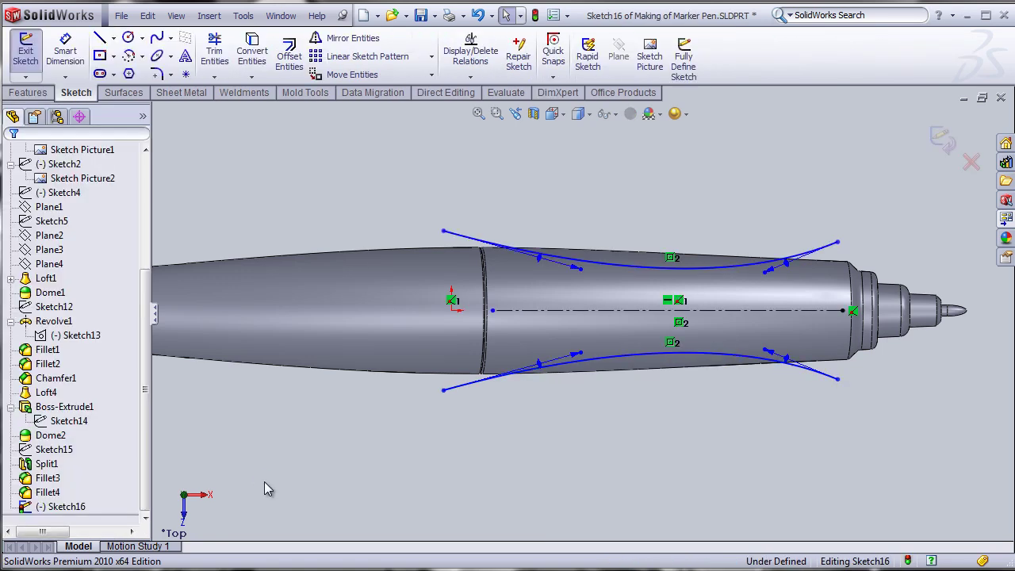
{"action": "key", "text": "ctrl+z"}
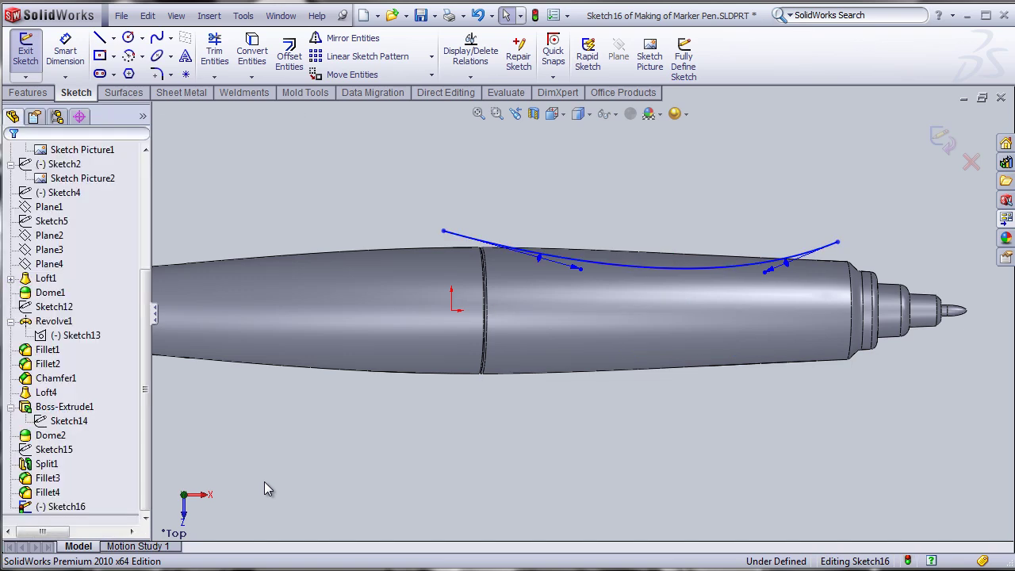
{"action": "key", "text": "ctrl+y"}
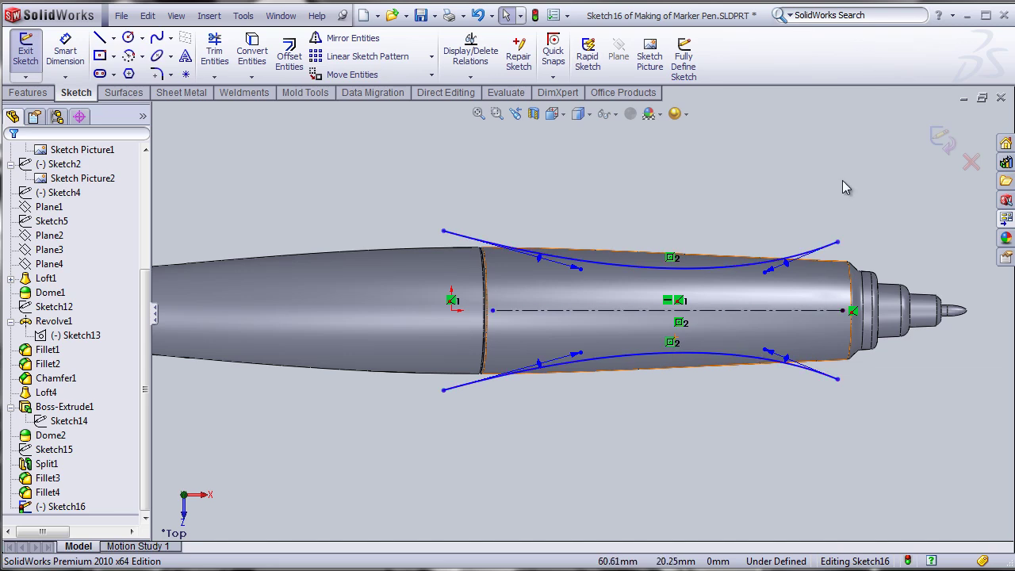
{"action": "left_click", "coordinate": [944, 140]}
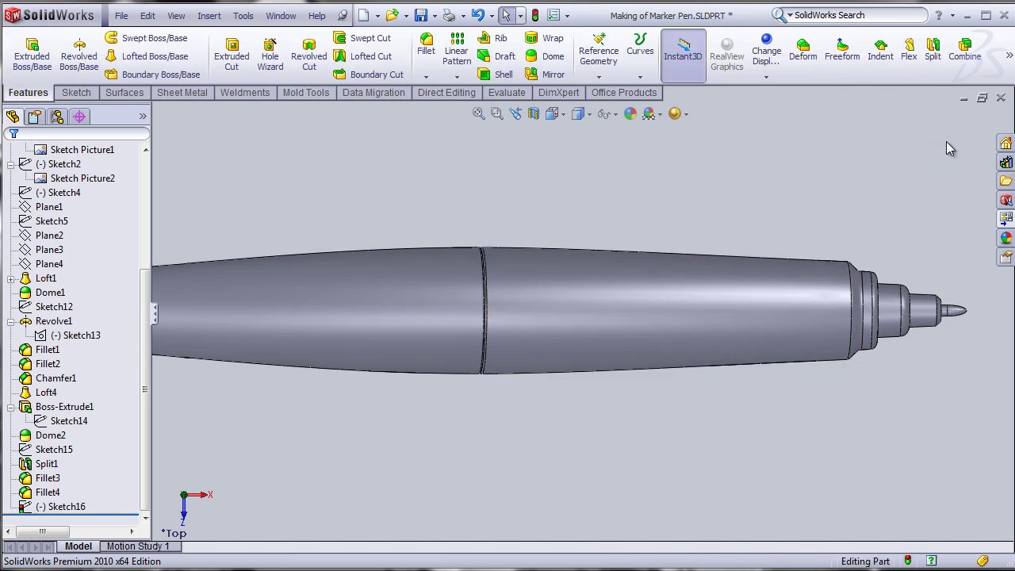
Step: Start a new split of the pen with Sketch16 as the trim tool and cut the part
{"action": "left_click", "coordinate": [934, 50]}
{"action": "left_click", "coordinate": [158, 113]}
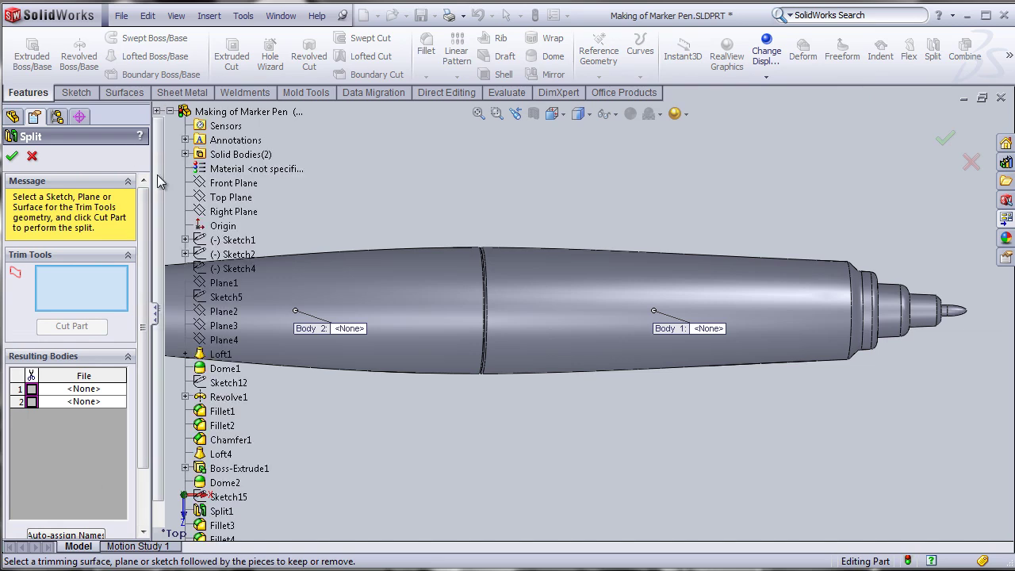
{"action": "scroll", "coordinate": [262, 493], "scroll_direction": "down", "scroll_amount": 1}
{"action": "left_click", "coordinate": [228, 527]}
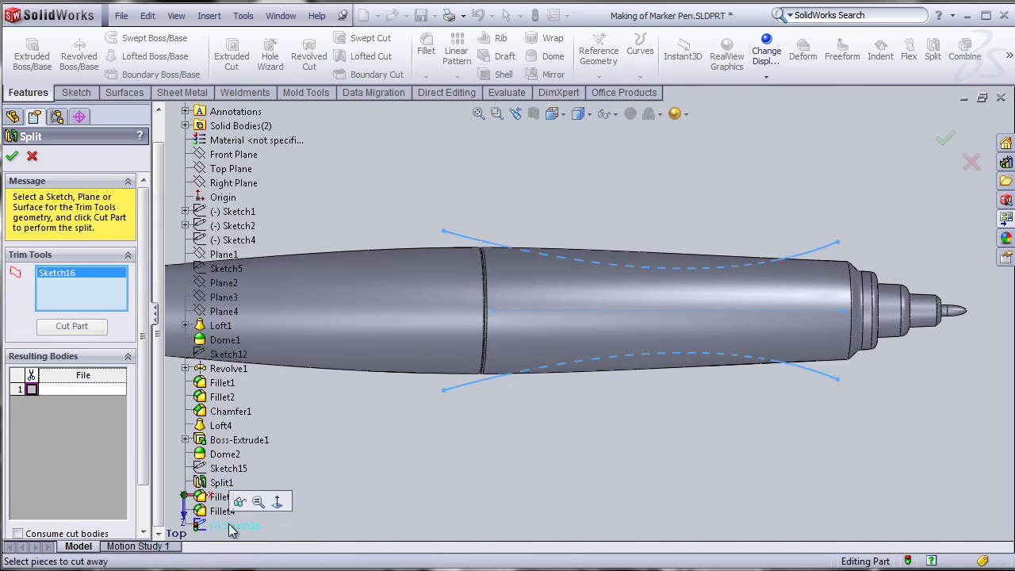
{"action": "left_click", "coordinate": [52, 328]}
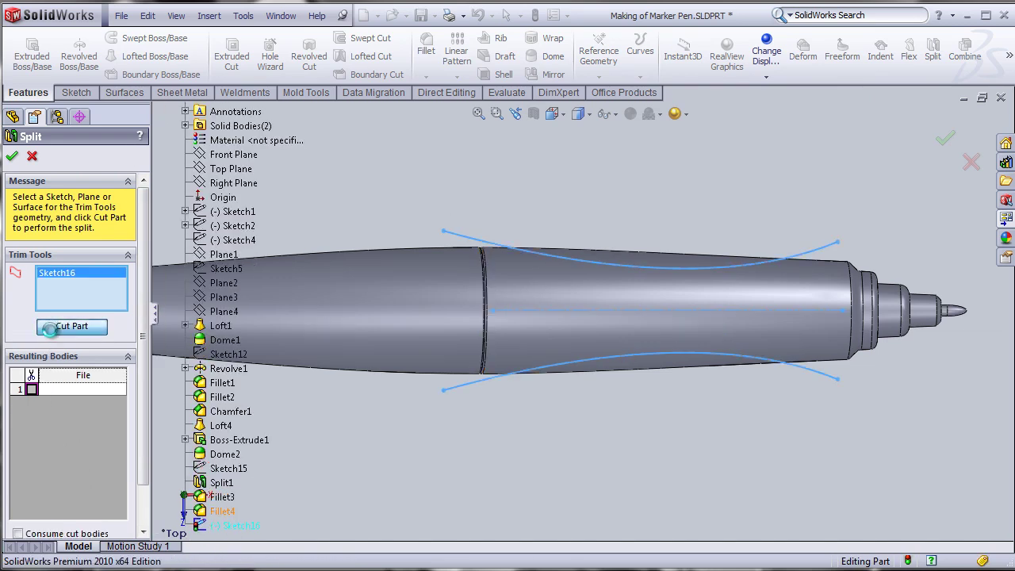
Step: Select all four resulting bodies as separate pieces and accept the split
{"action": "left_click", "coordinate": [32, 399]}
{"action": "left_click", "coordinate": [32, 412]}
{"action": "left_click", "coordinate": [32, 437]}
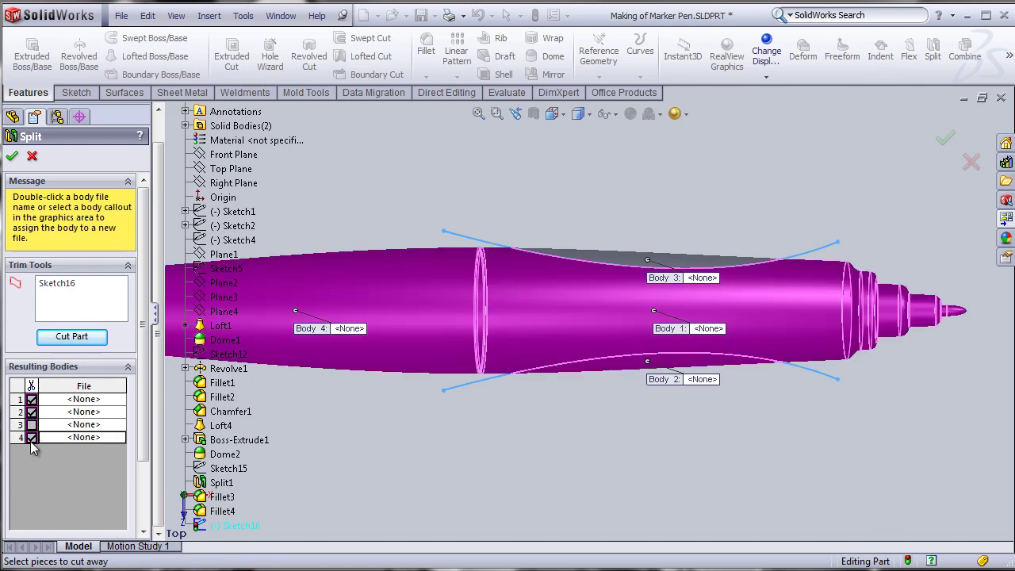
{"action": "left_click", "coordinate": [31, 424]}
{"action": "left_click", "coordinate": [11, 156]}
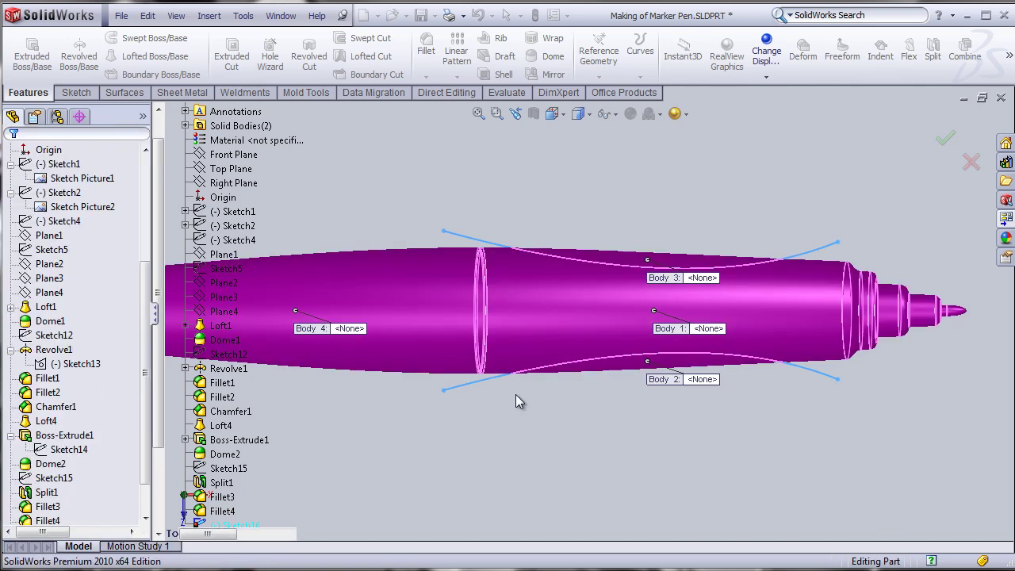
Step: Hide both newly split-off grip pieces on the two sides of the front body
{"action": "middle_click_drag", "start_coordinate": [608, 459], "coordinate": [617, 340]}
{"action": "left_click", "coordinate": [610, 334]}
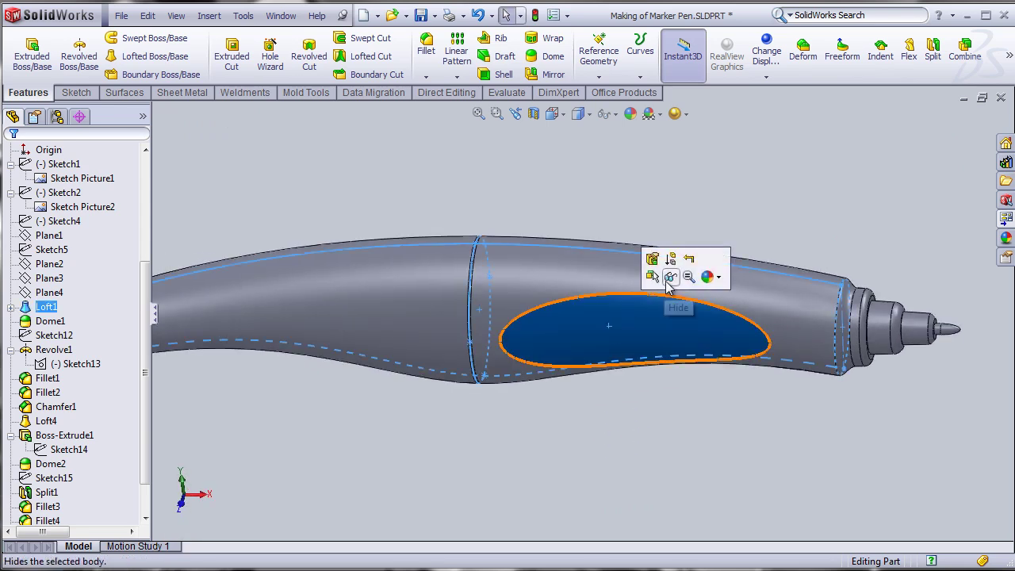
{"action": "left_click", "coordinate": [670, 273]}
{"action": "middle_click_drag", "start_coordinate": [838, 211], "coordinate": [368, 310]}
{"action": "left_click", "coordinate": [353, 330]}
{"action": "left_click", "coordinate": [415, 284]}
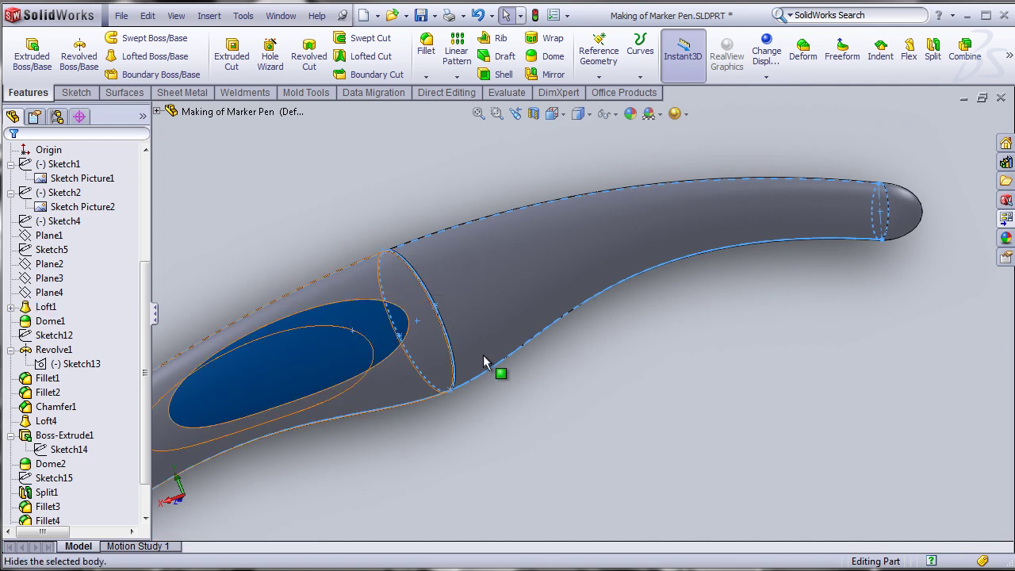
Step: Check that the two grip recess outlines coincide in a wireframe front view, and return to the shaded with edges display
{"action": "middle_click_drag", "start_coordinate": [598, 457], "coordinate": [725, 423]}
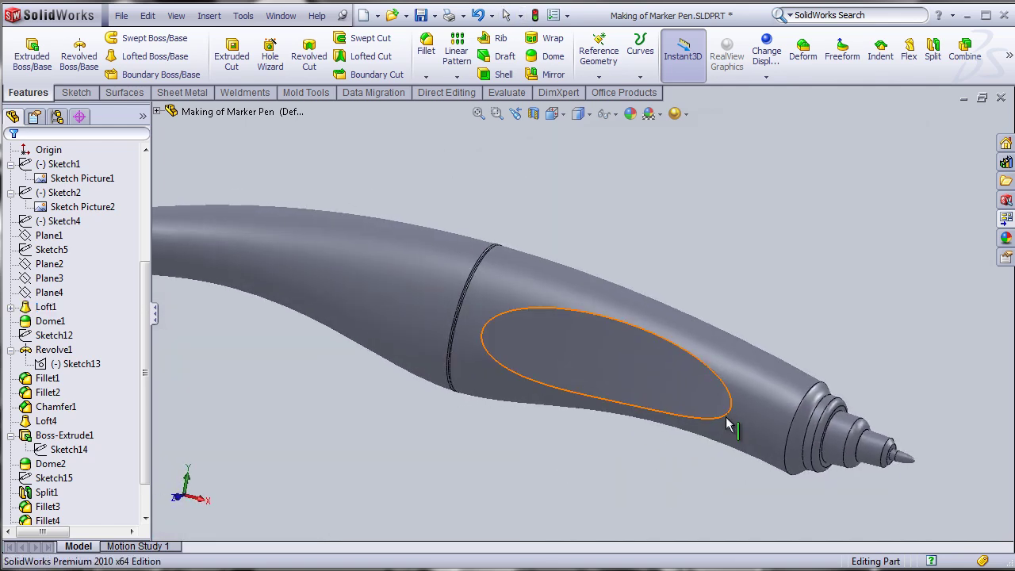
{"action": "key", "text": "ctrl+1"}
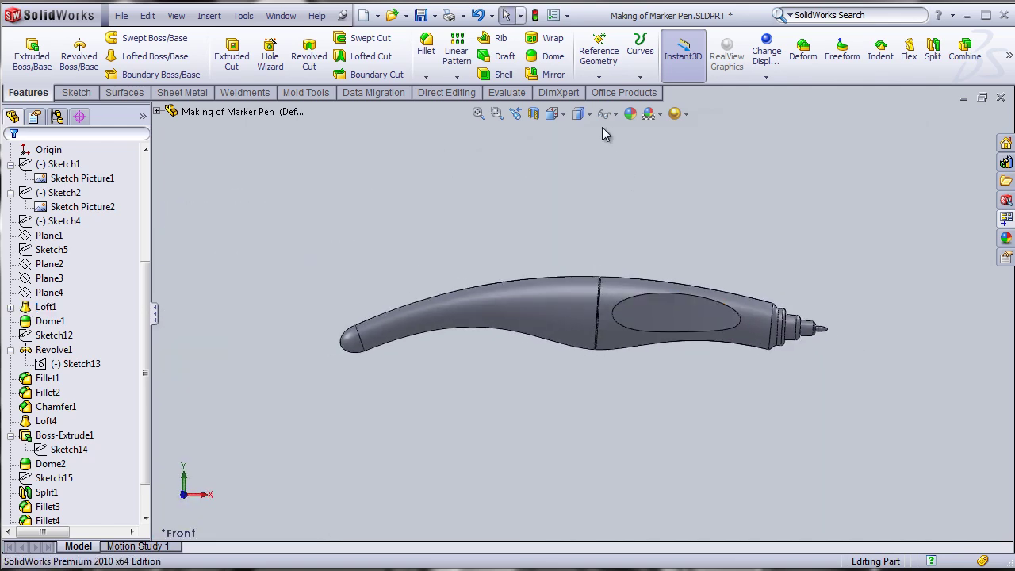
{"action": "left_click", "coordinate": [588, 115]}
{"action": "left_click", "coordinate": [579, 214]}
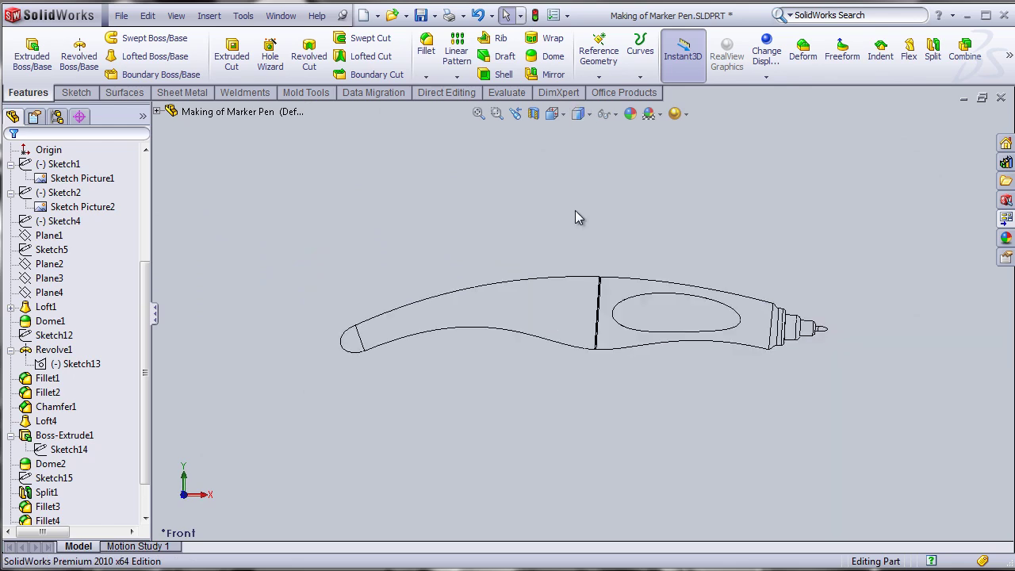
{"action": "scroll", "coordinate": [694, 287], "scroll_direction": "down", "scroll_amount": 3}
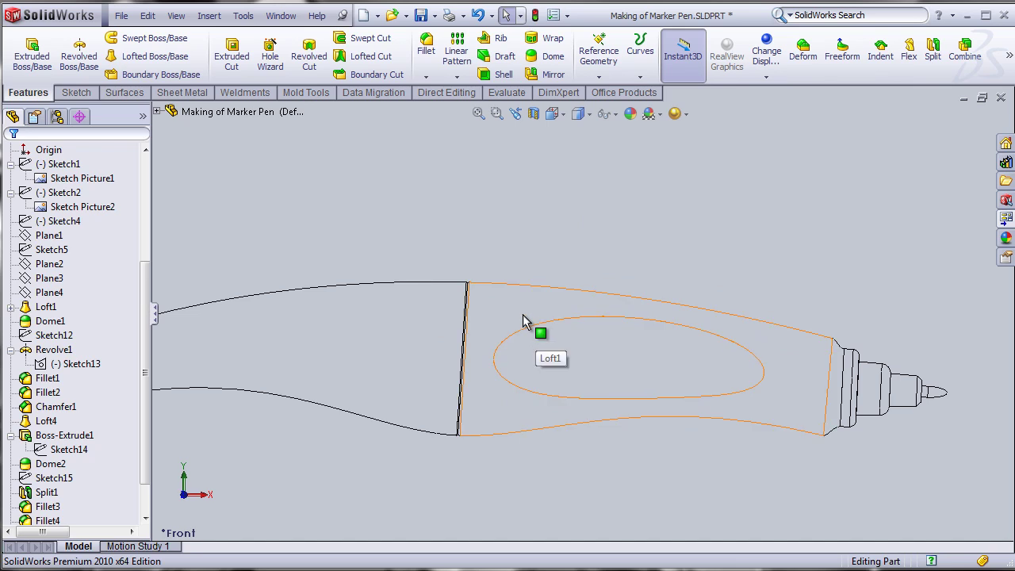
{"action": "mouse_move", "coordinate": [698, 247]}
{"action": "middle_mouse_down"}
{"action": "mouse_move", "coordinate": [664, 308]}
{"action": "mouse_move", "coordinate": [690, 281]}
{"action": "middle_mouse_up"}
{"action": "key", "text": "ctrl+1"}
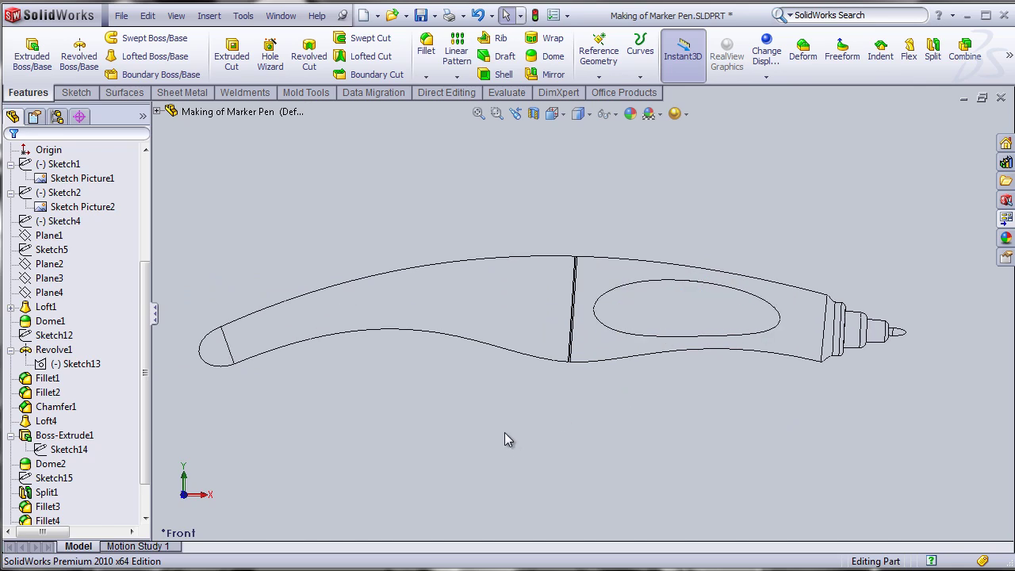
{"action": "left_click", "coordinate": [585, 119]}
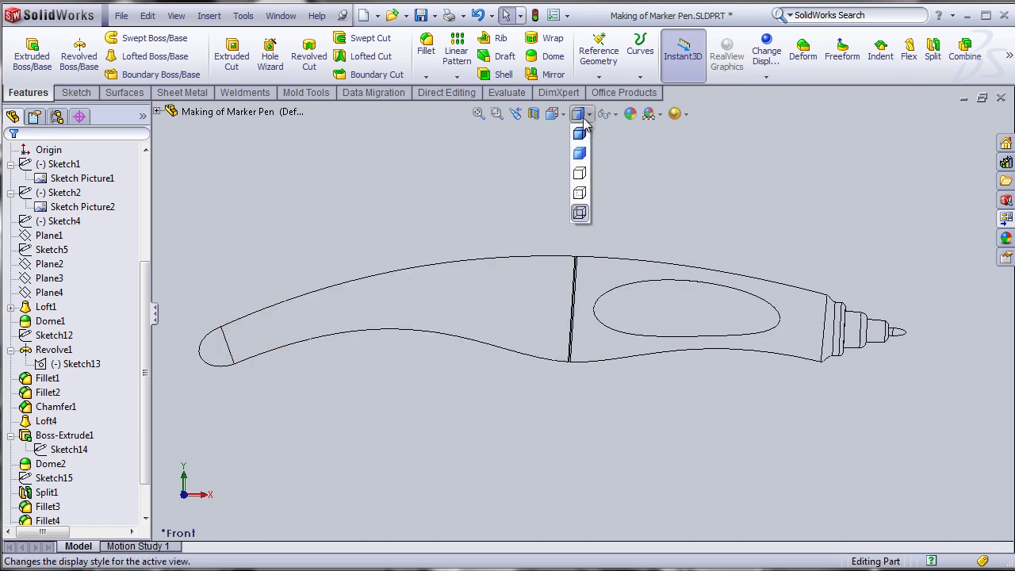
{"action": "left_click", "coordinate": [589, 143]}
{"action": "middle_click_drag", "start_coordinate": [696, 190], "coordinate": [692, 213]}
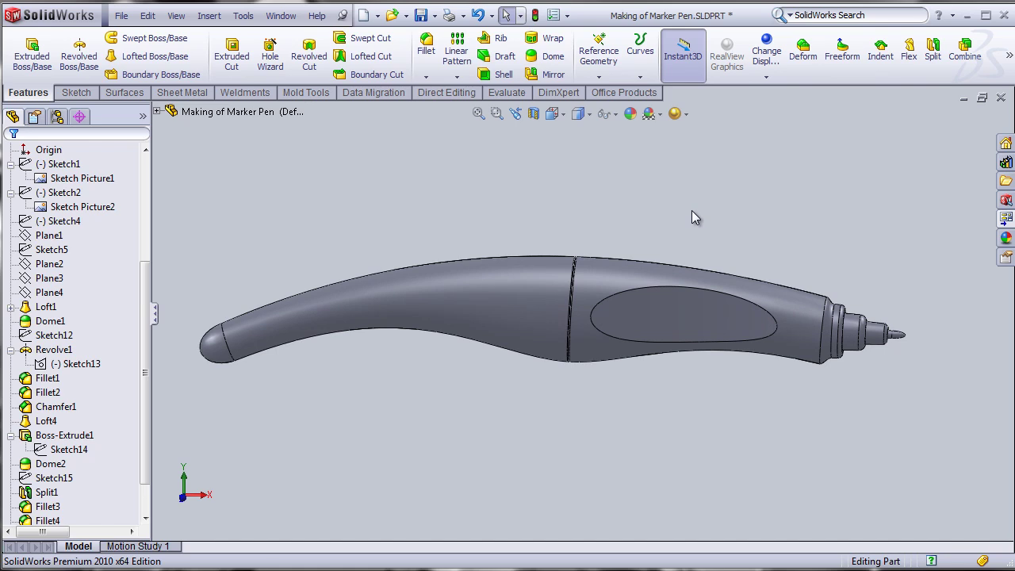